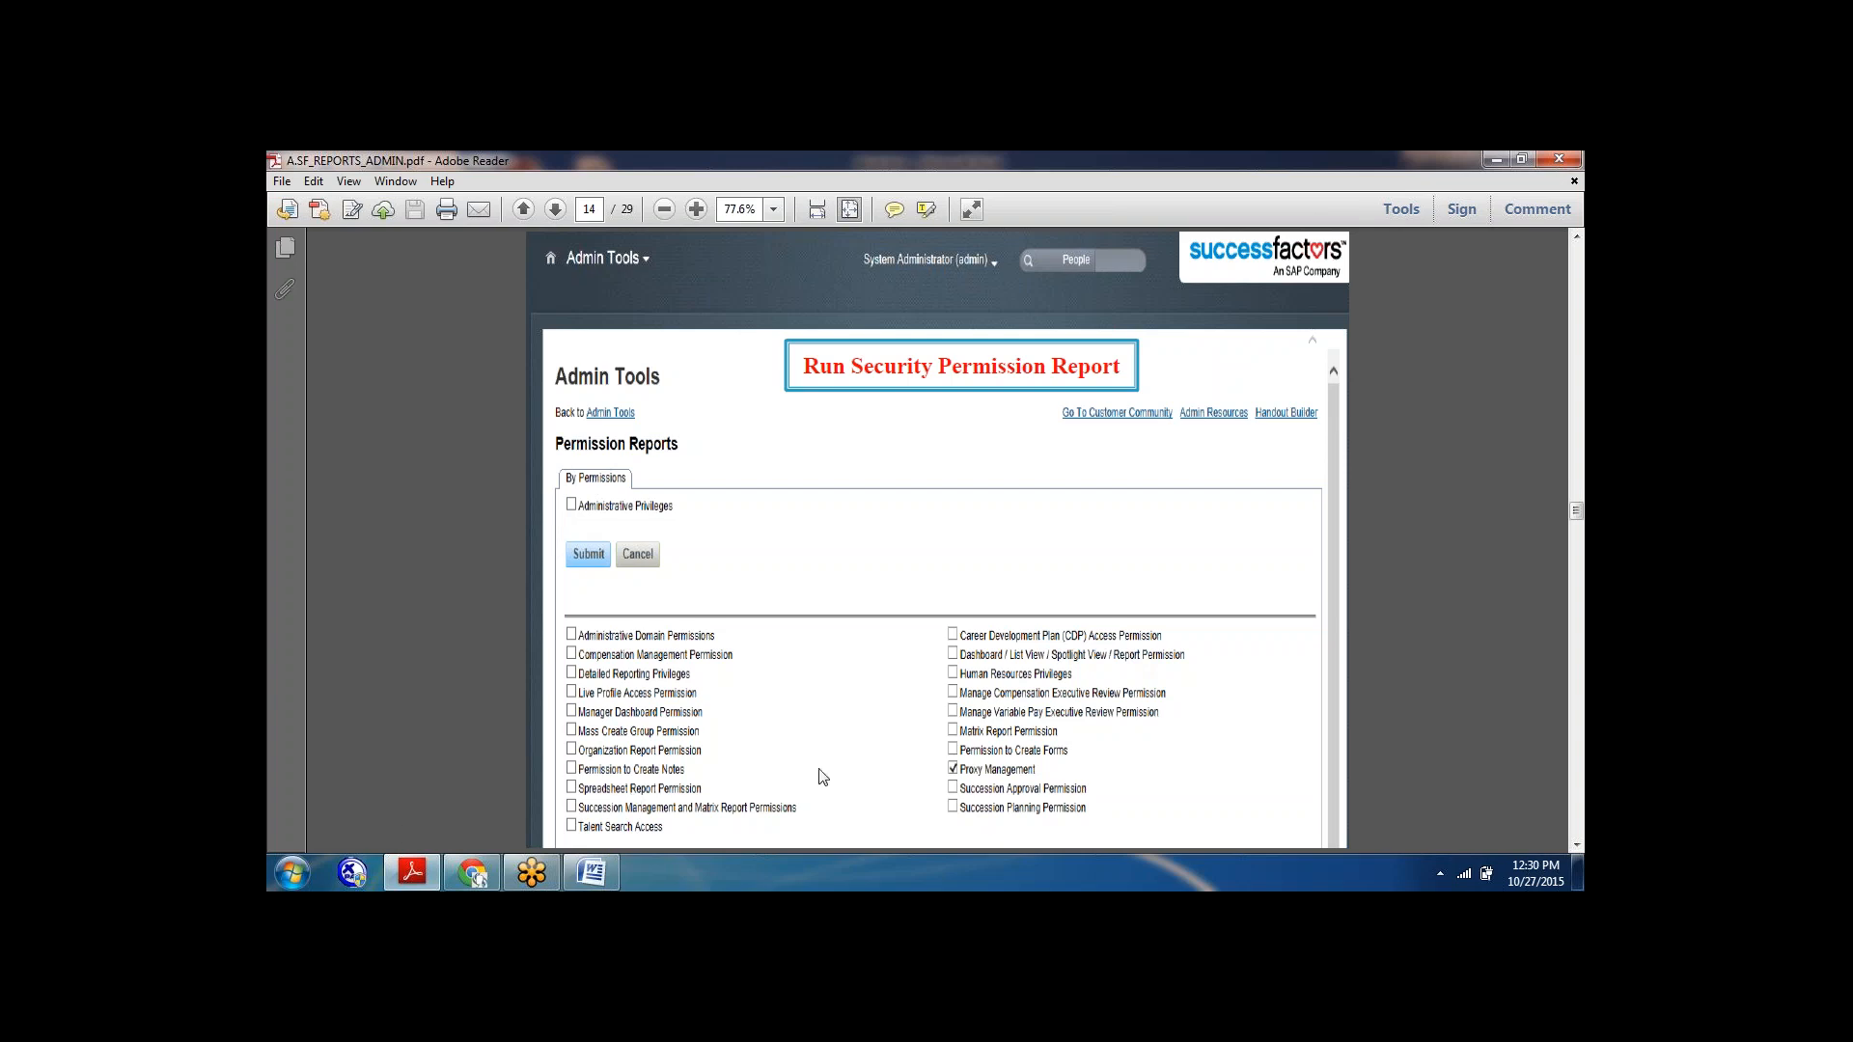
Switch to Chrome and enter company ID ACEtrain435 and username admins in the SuccessFactors login form.
left_click(594, 877)
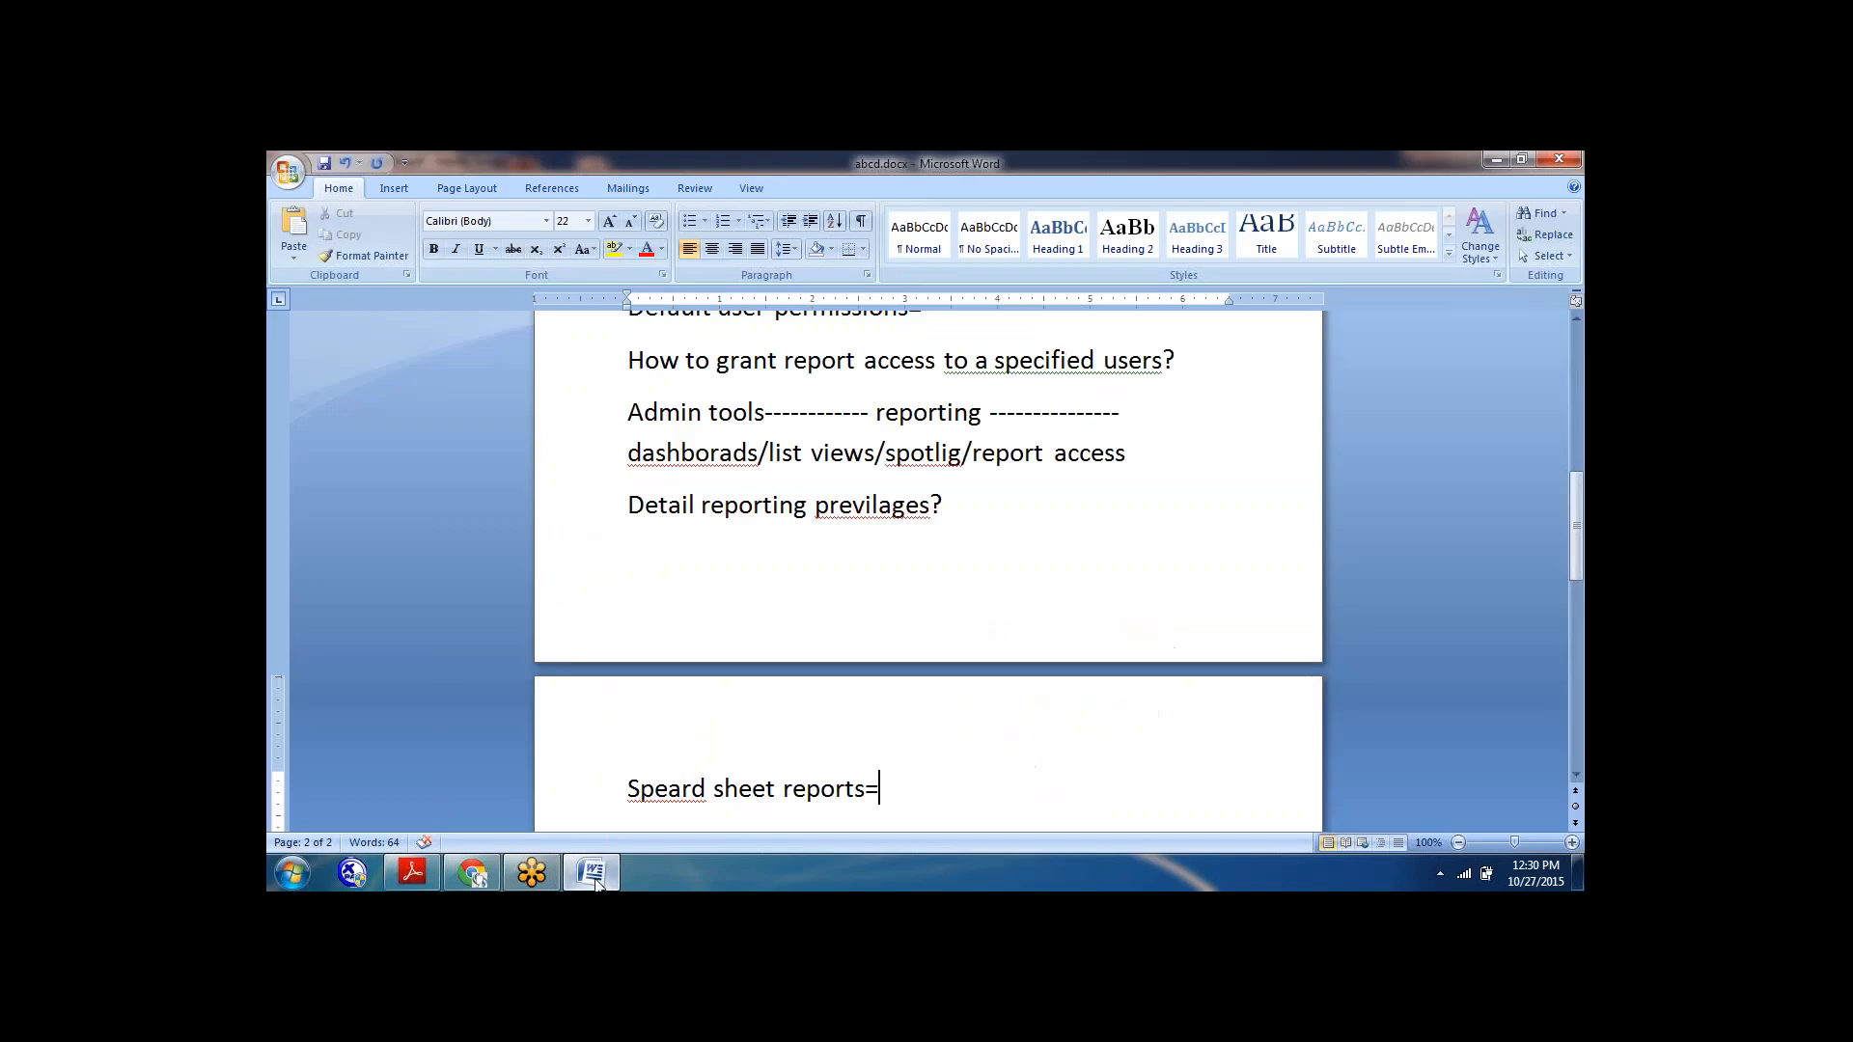
left_click(472, 873)
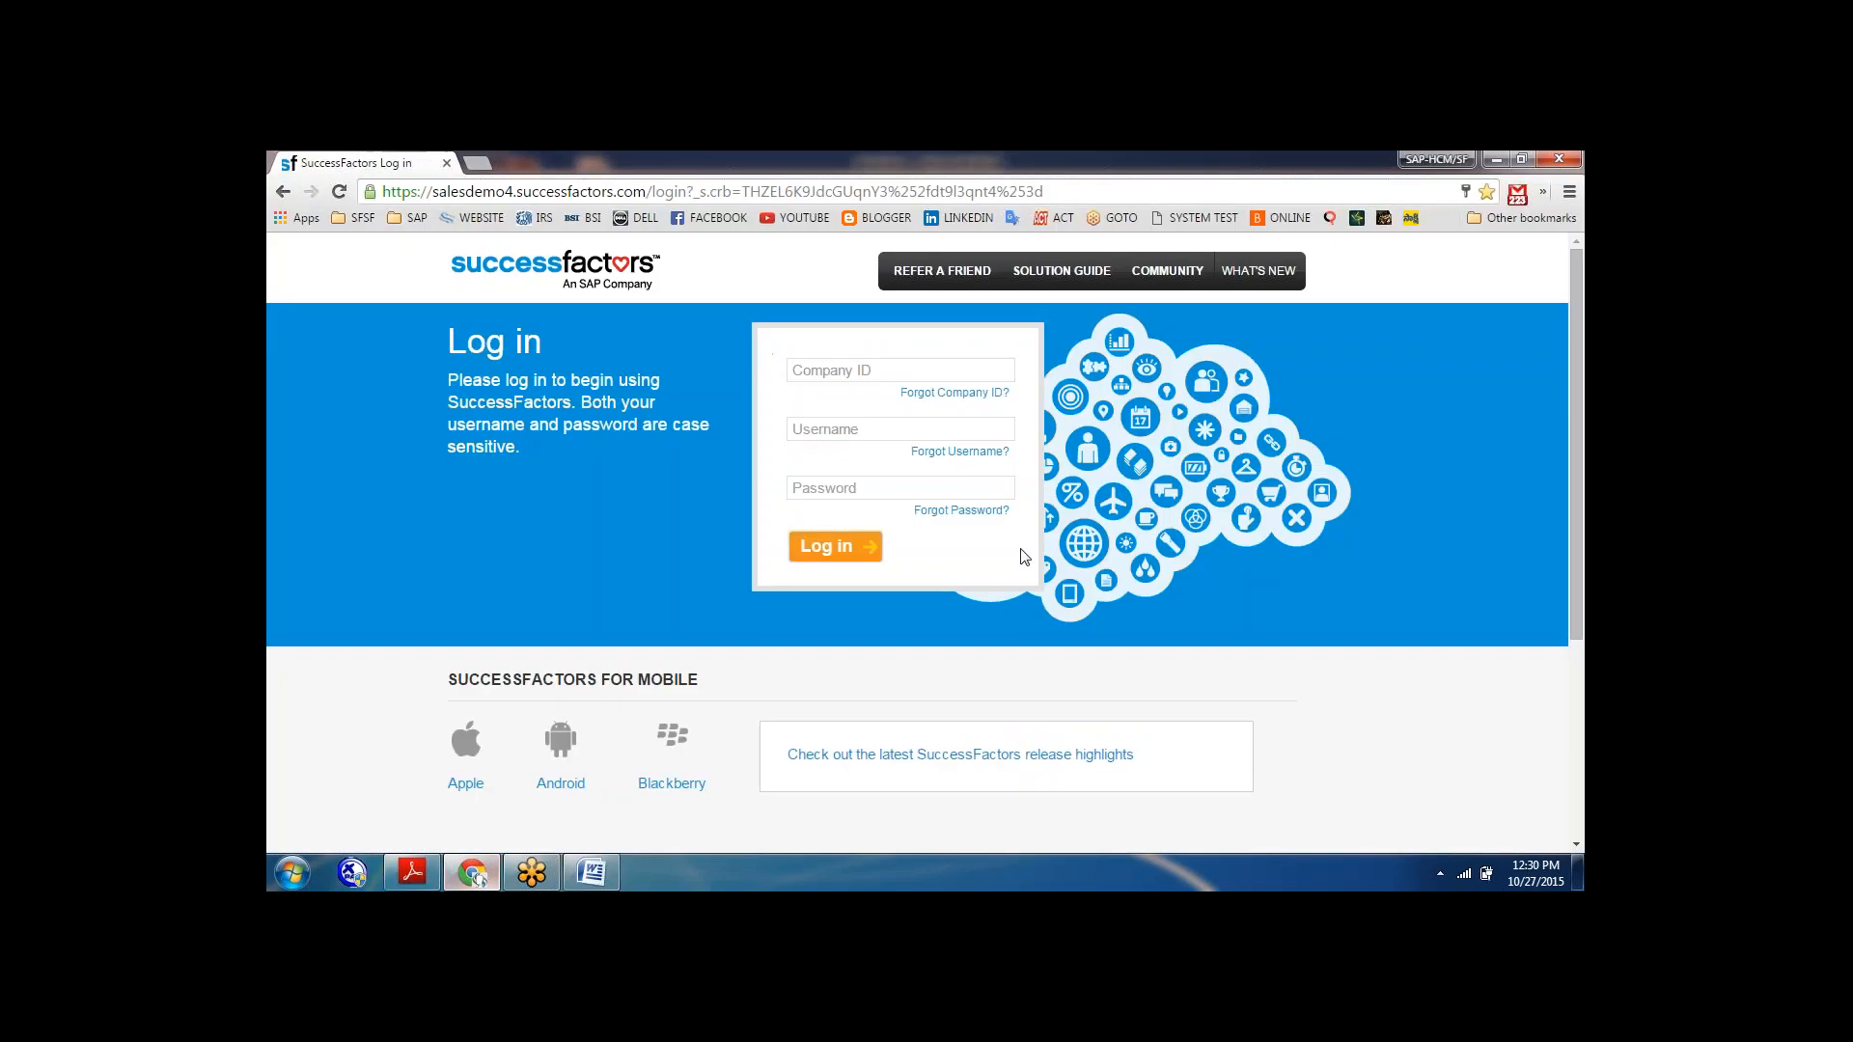
left_click(855, 372)
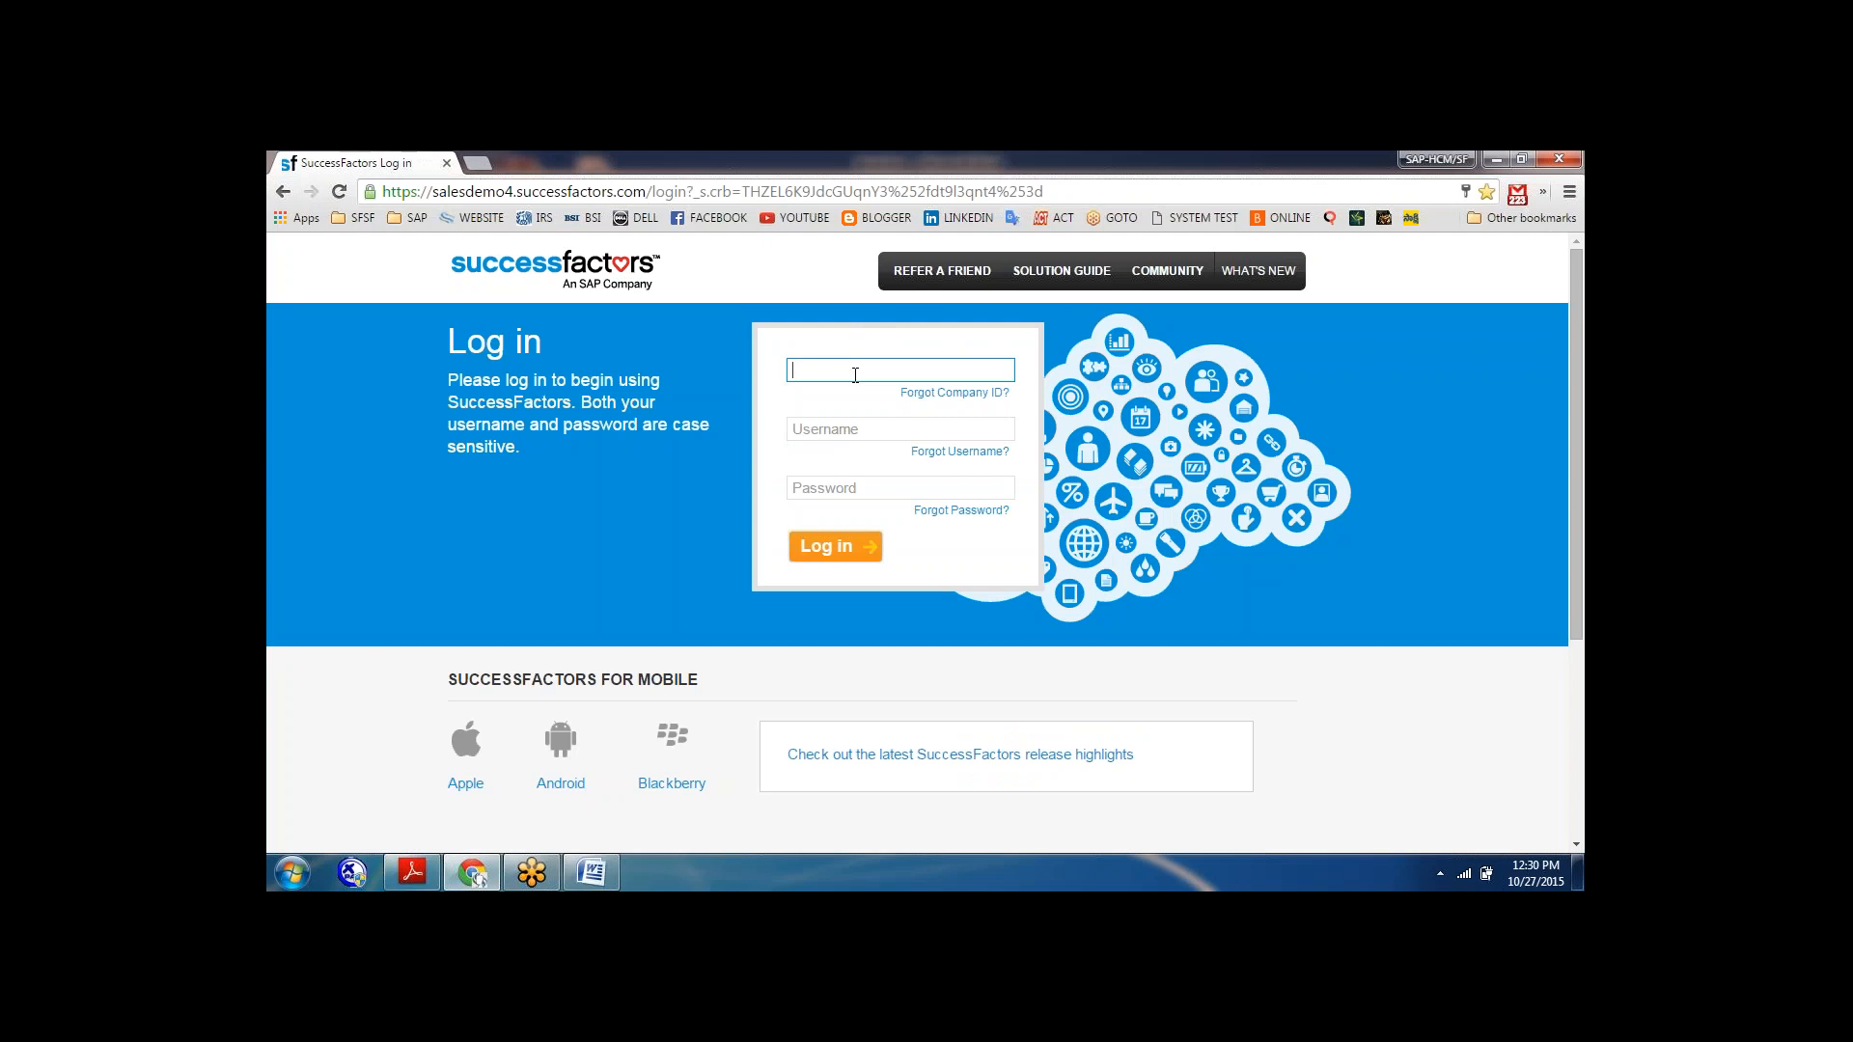
type("ACEtrain435")
key("Tab")
type("a")
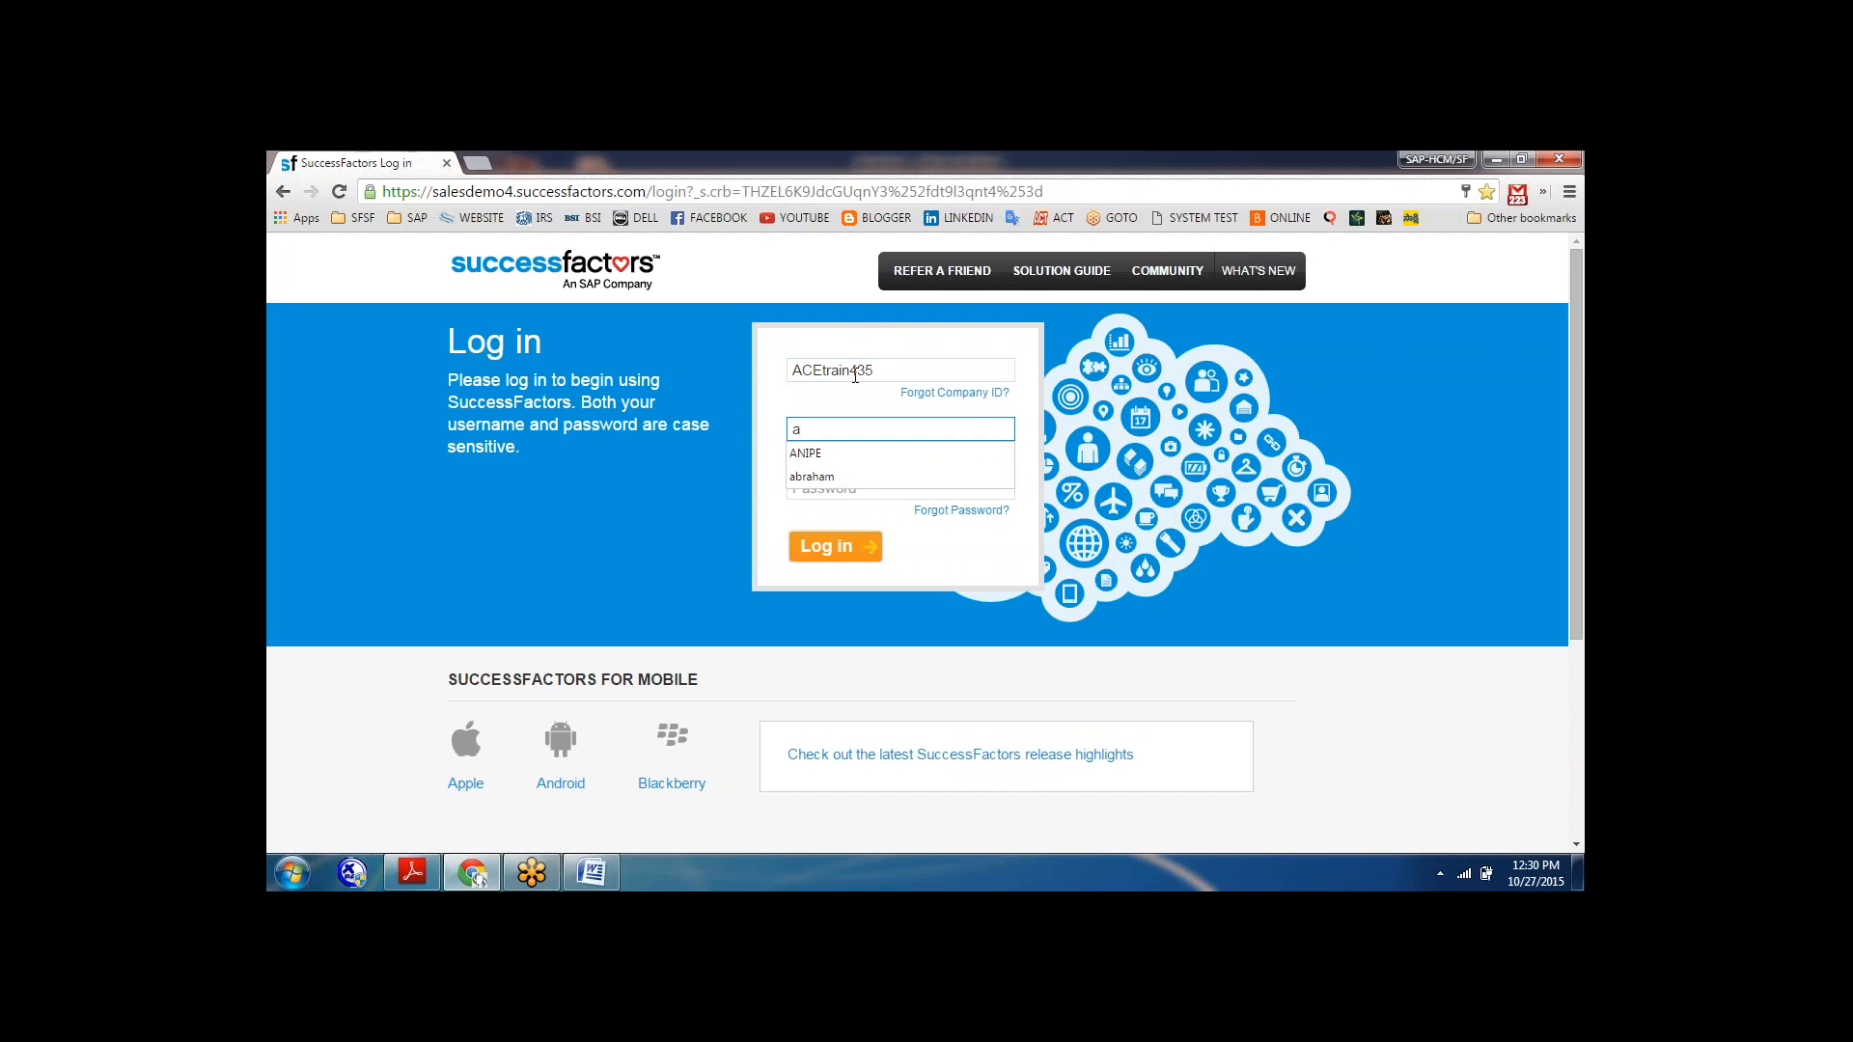
type("dmins")
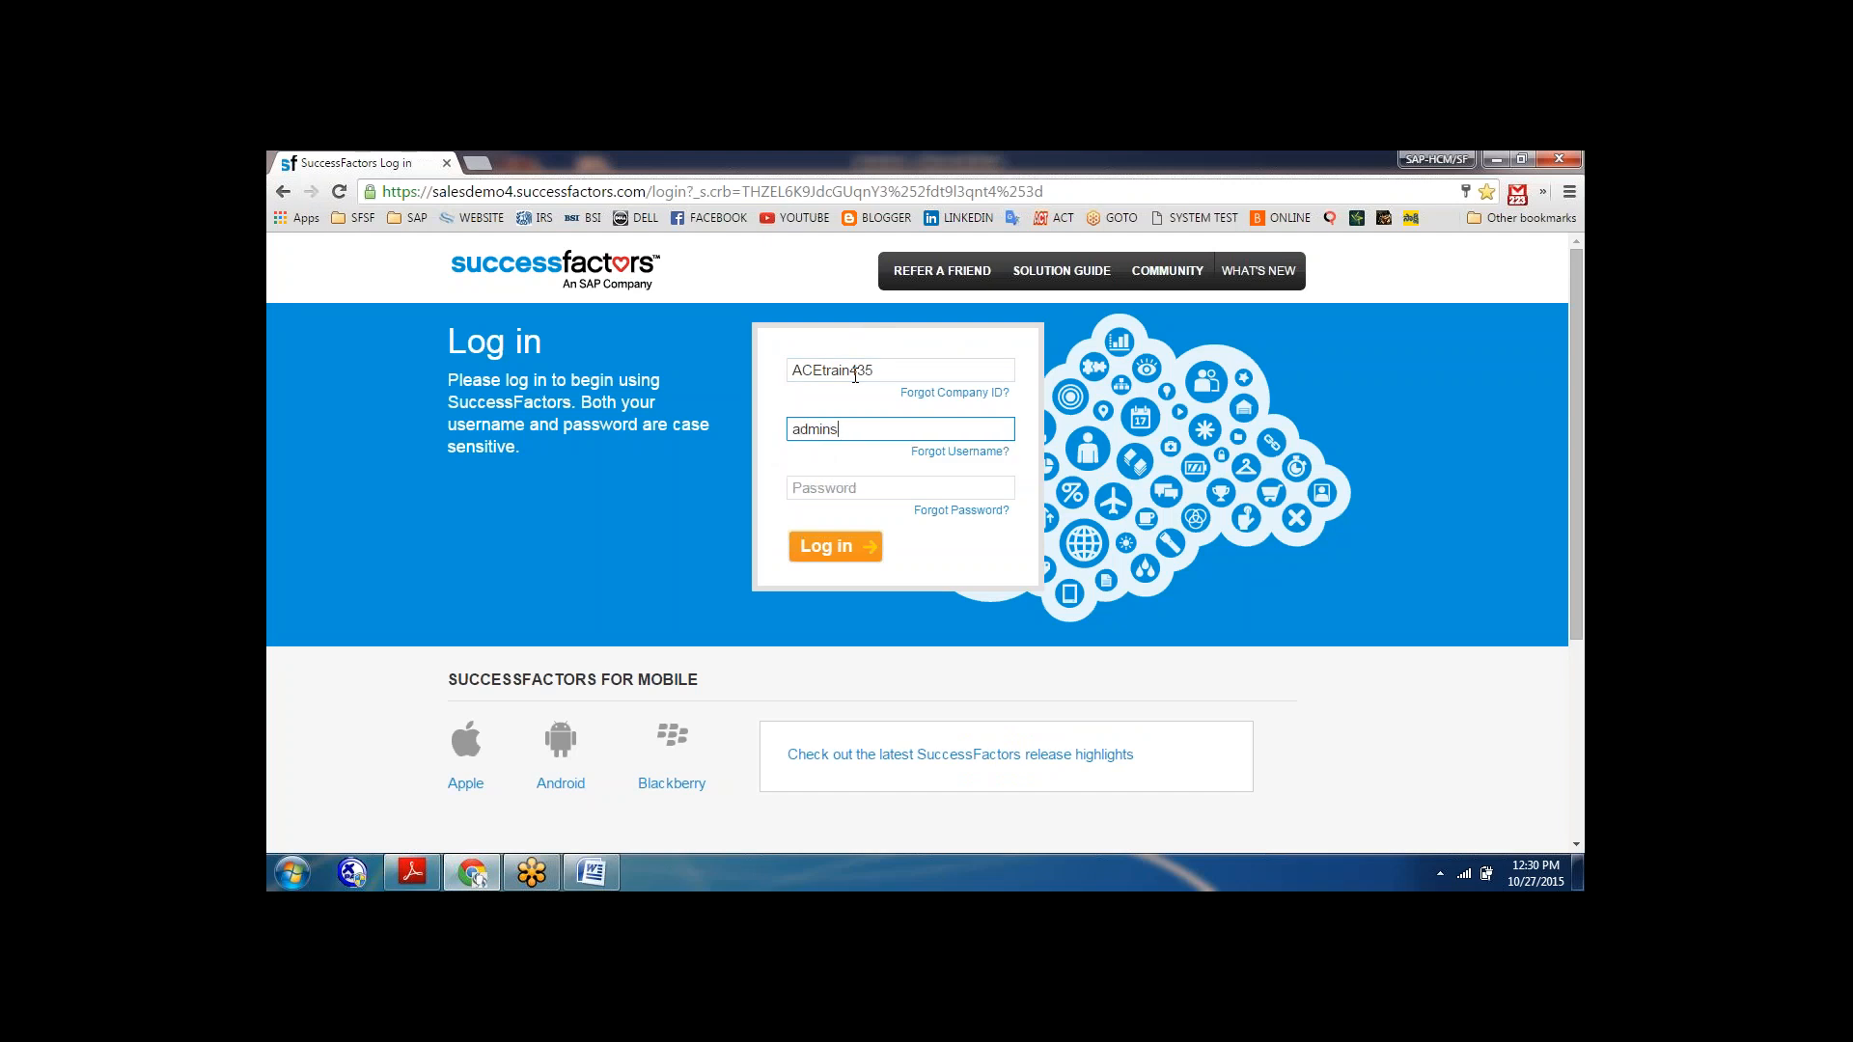
Enter the account password and log in to SuccessFactors.
key("Tab")
type("•••••••")
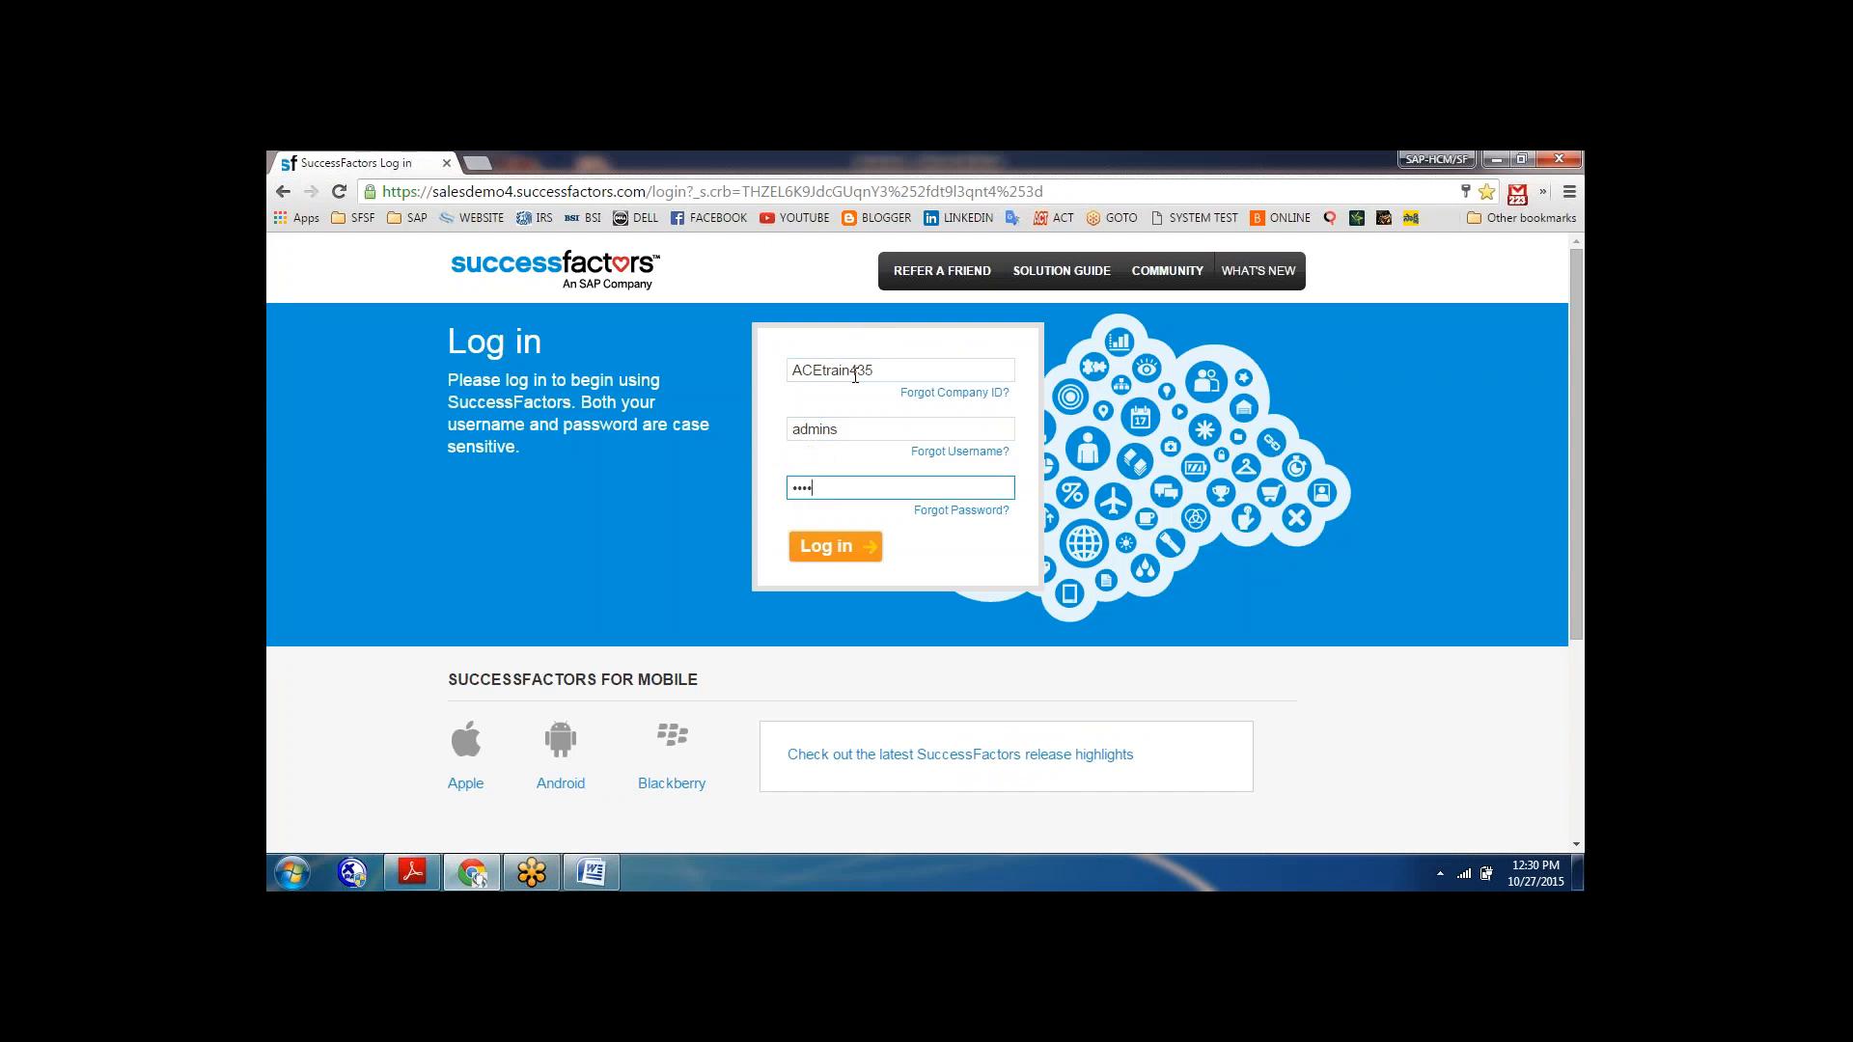
type("•••")
key("Return")
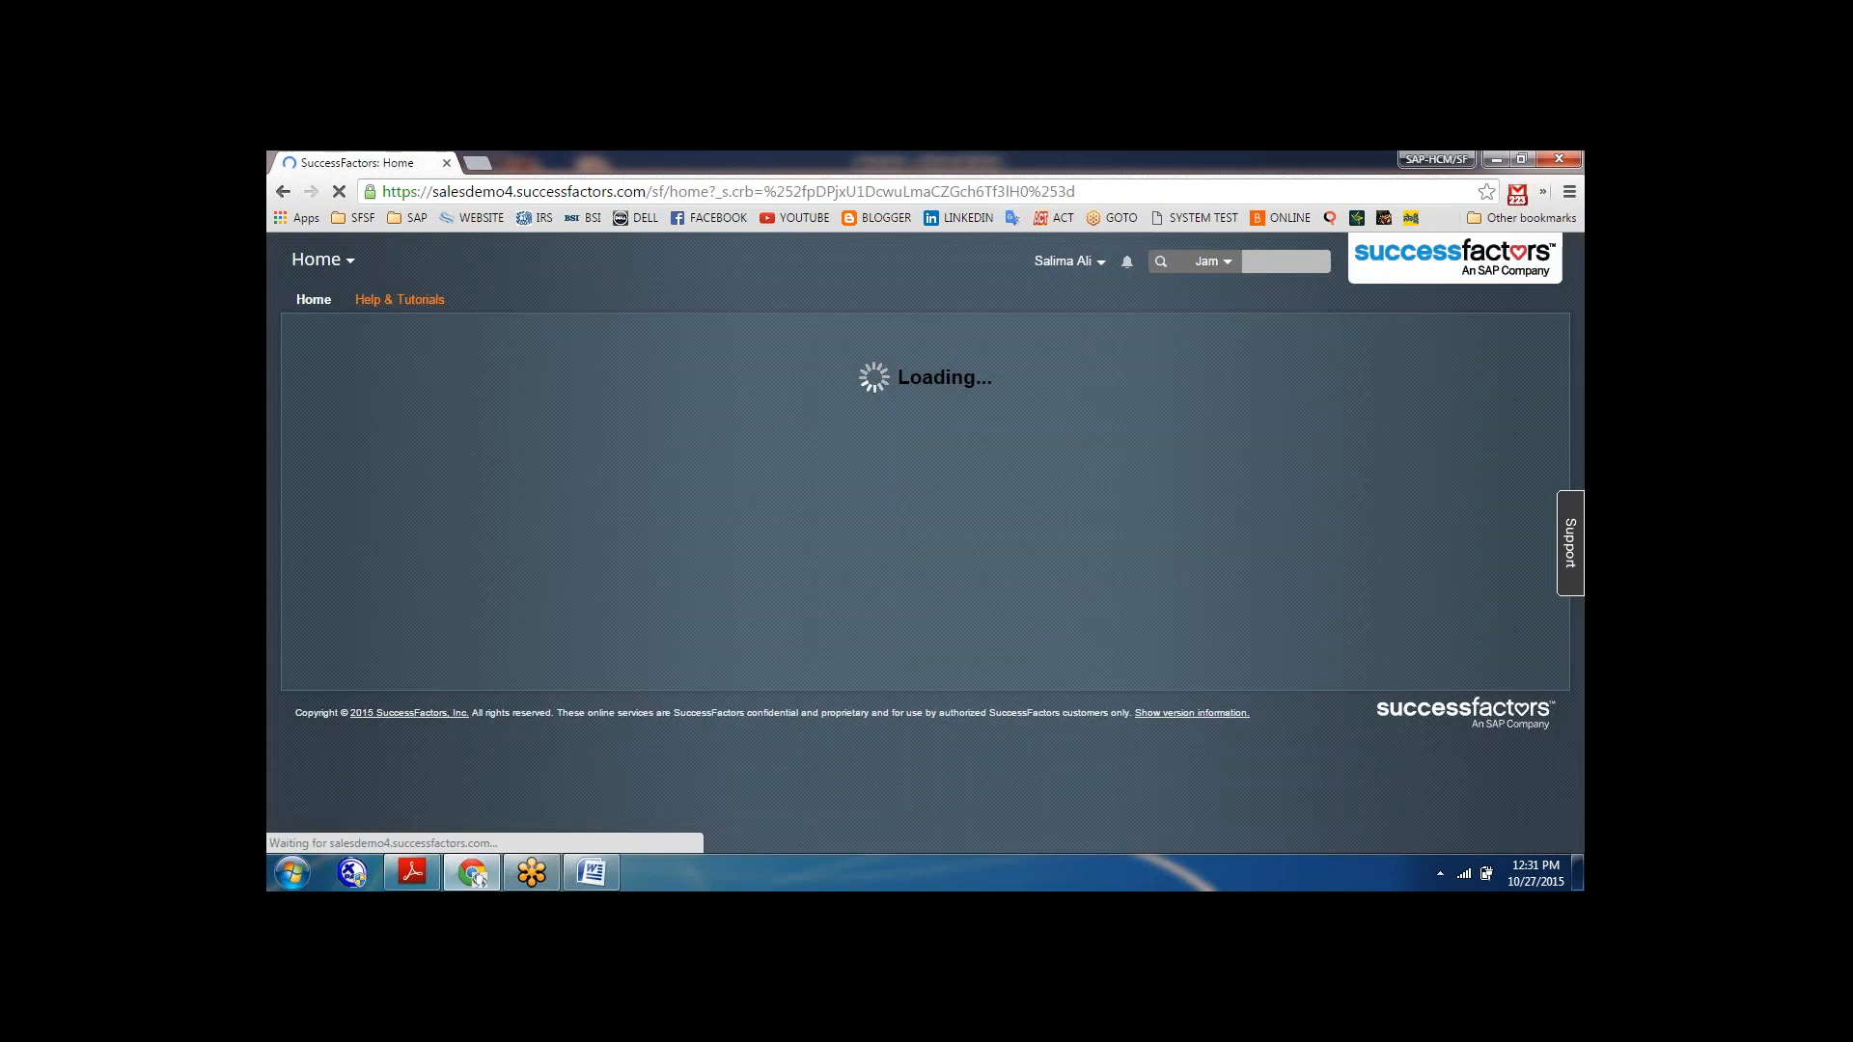
Open Security Permission Reports under Set User Permissions in the Admin Center and submit a report for Proxy Management.
left_click(1085, 263)
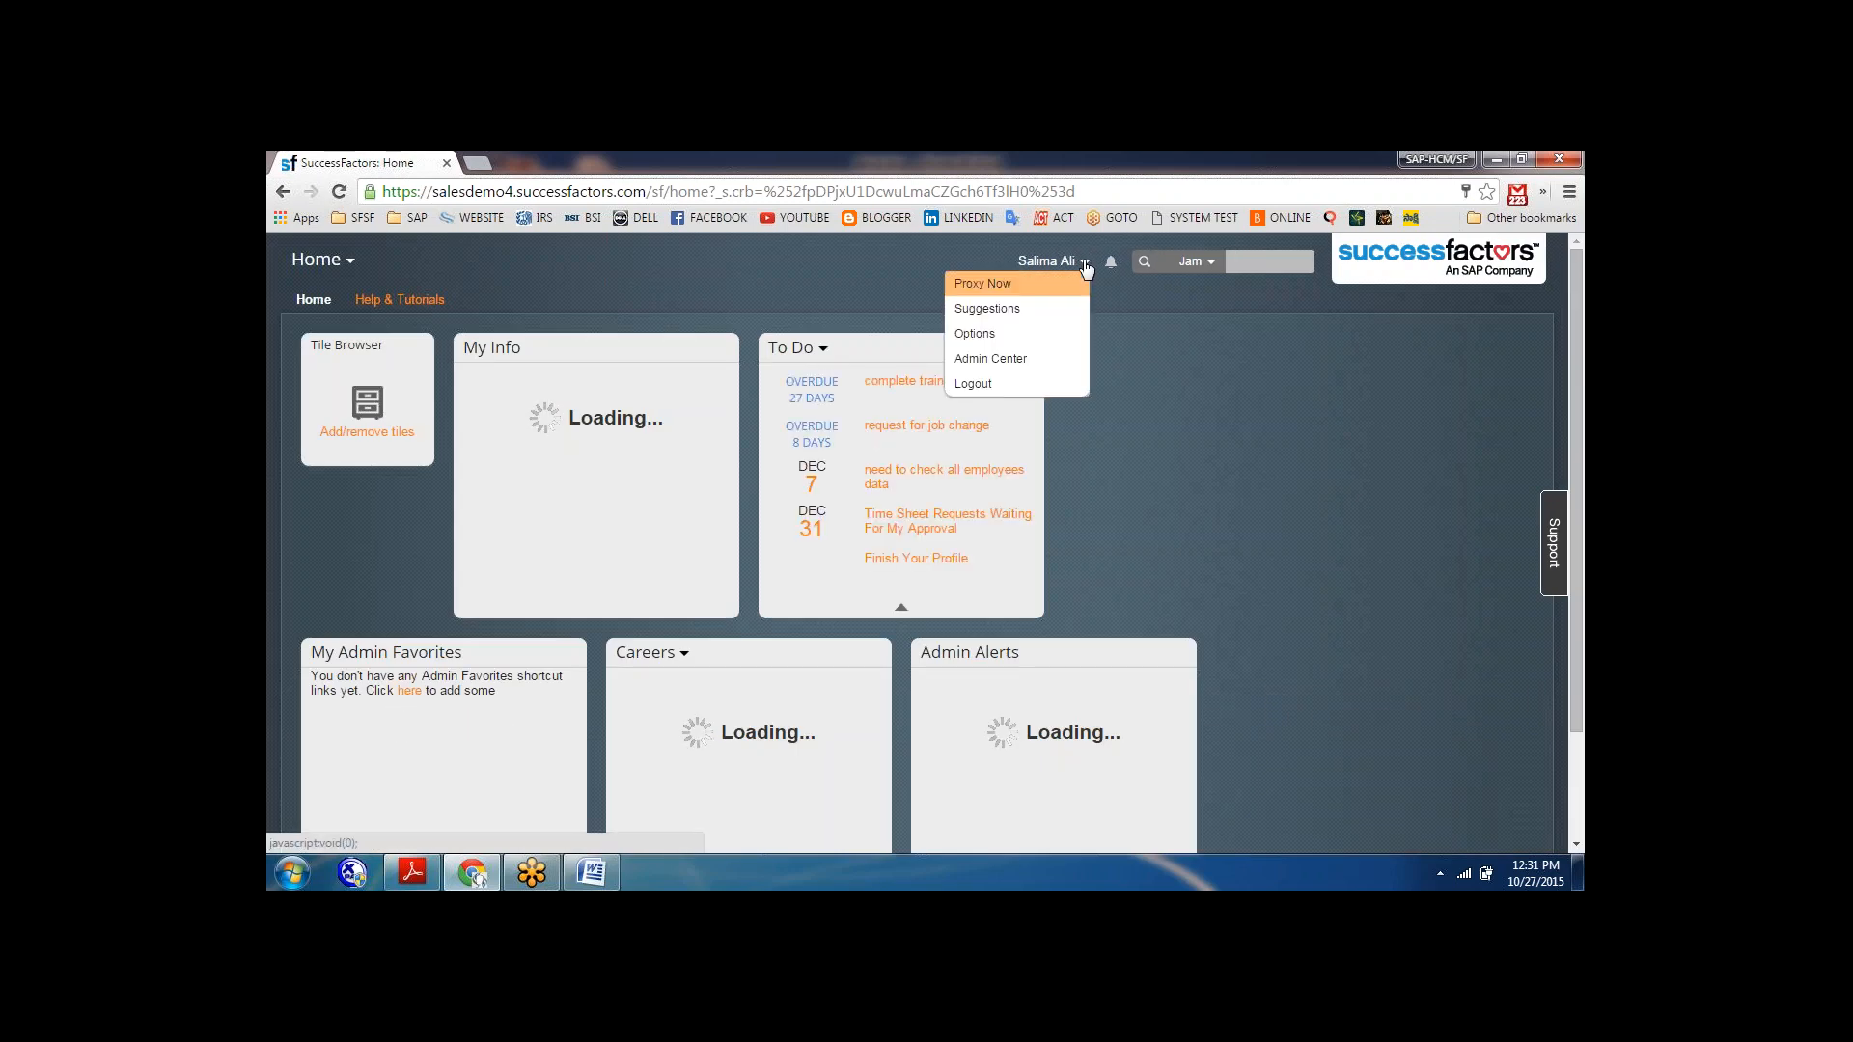
left_click(992, 361)
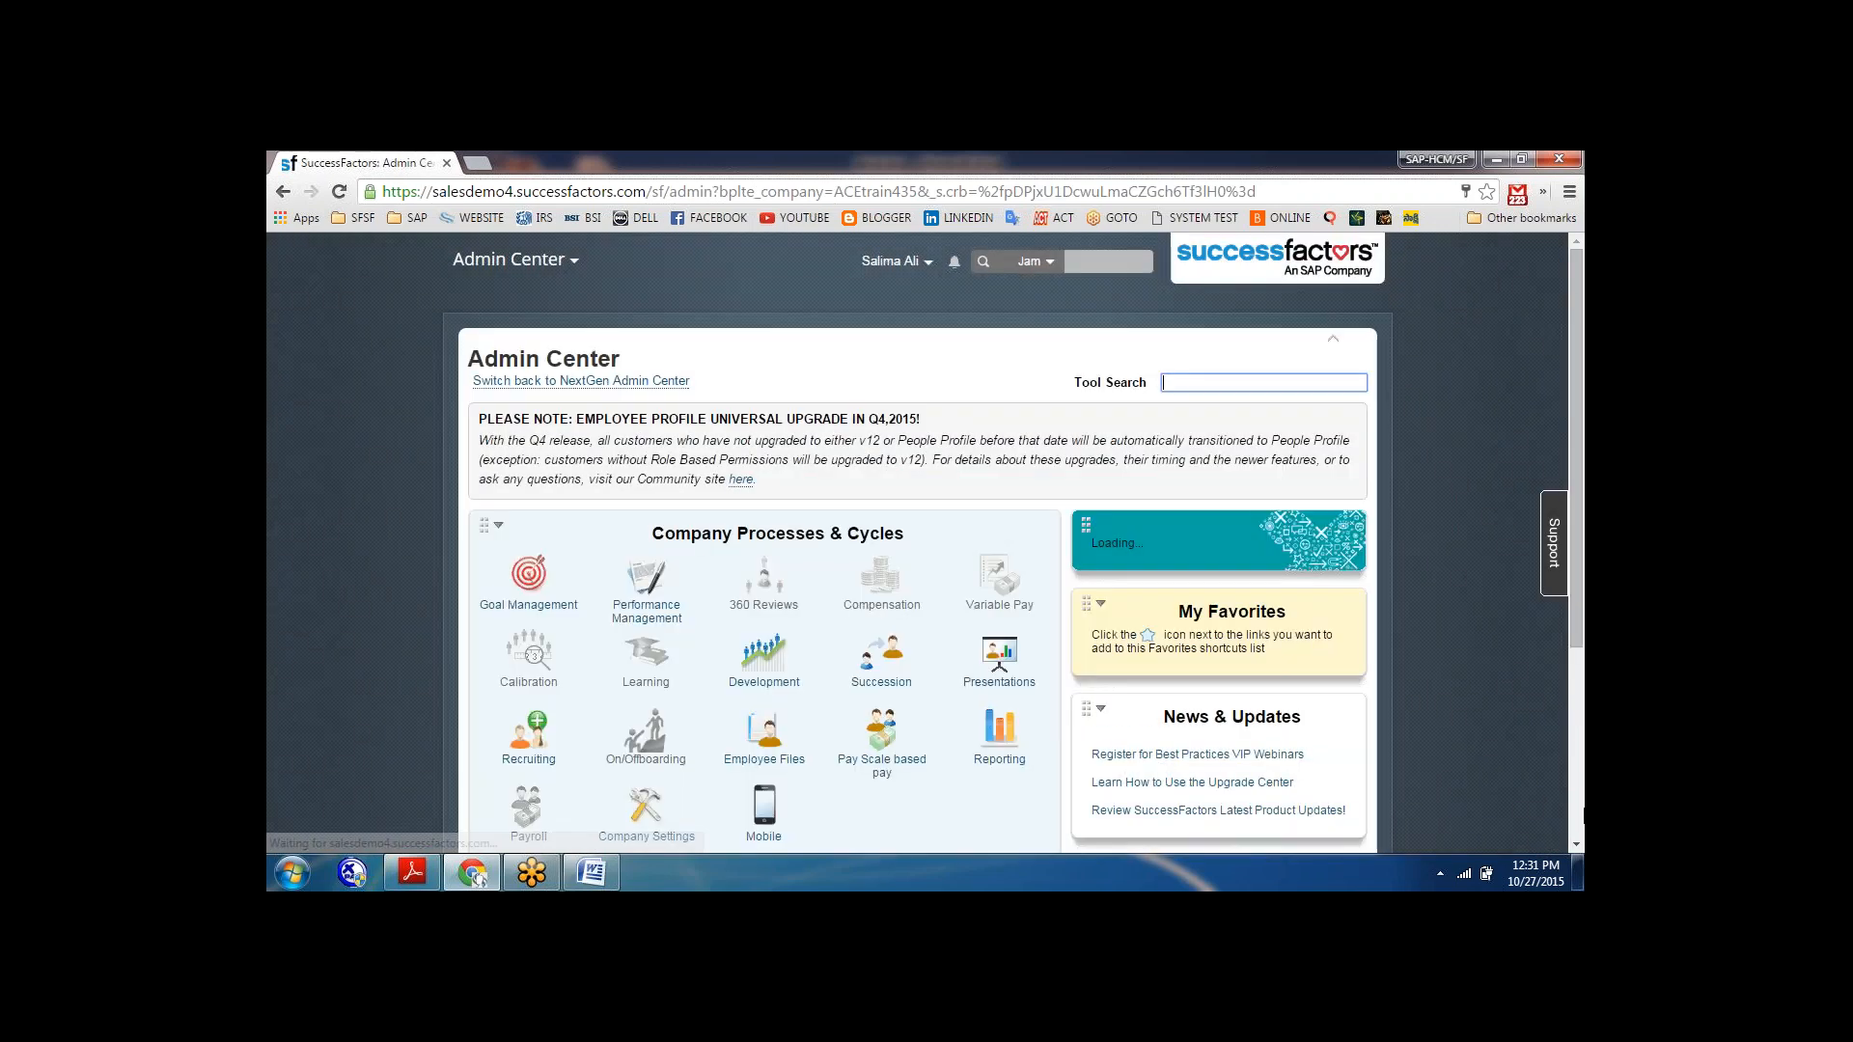
scroll(1203, 597, "down", 3)
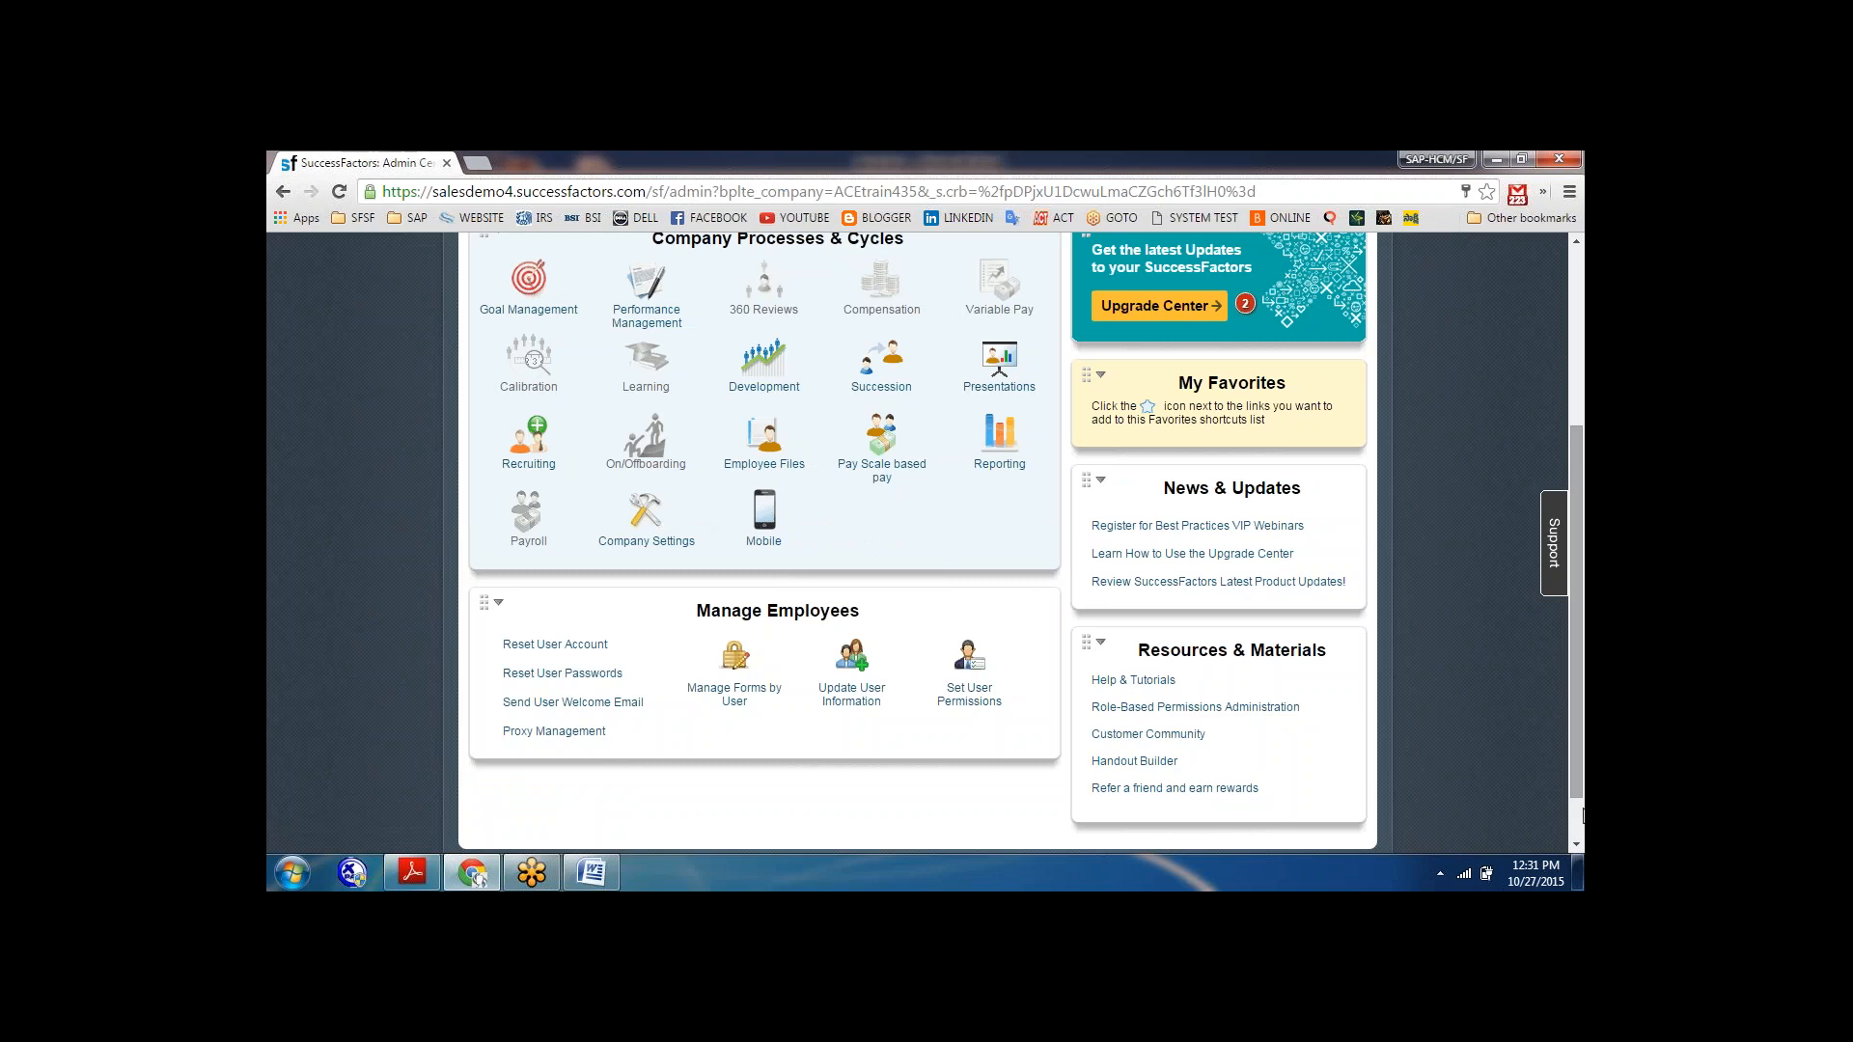
mouse_move(970, 687)
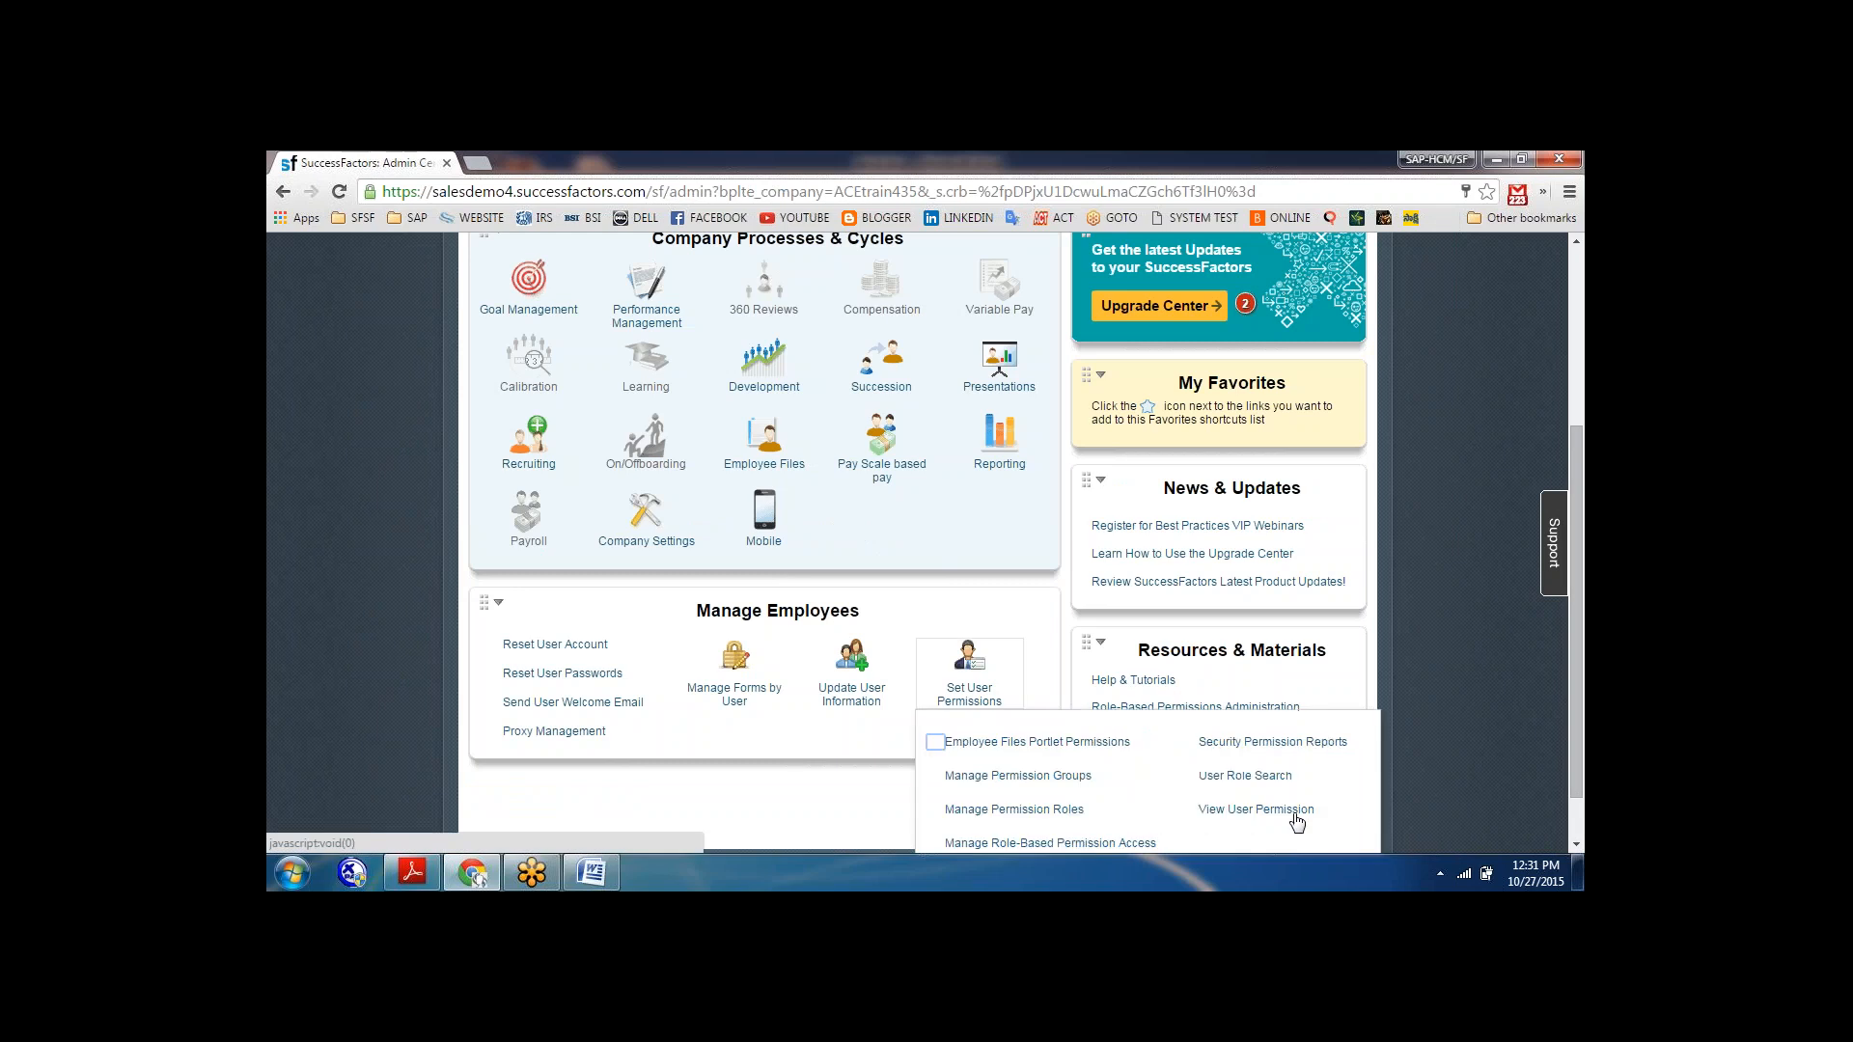
left_click(1257, 744)
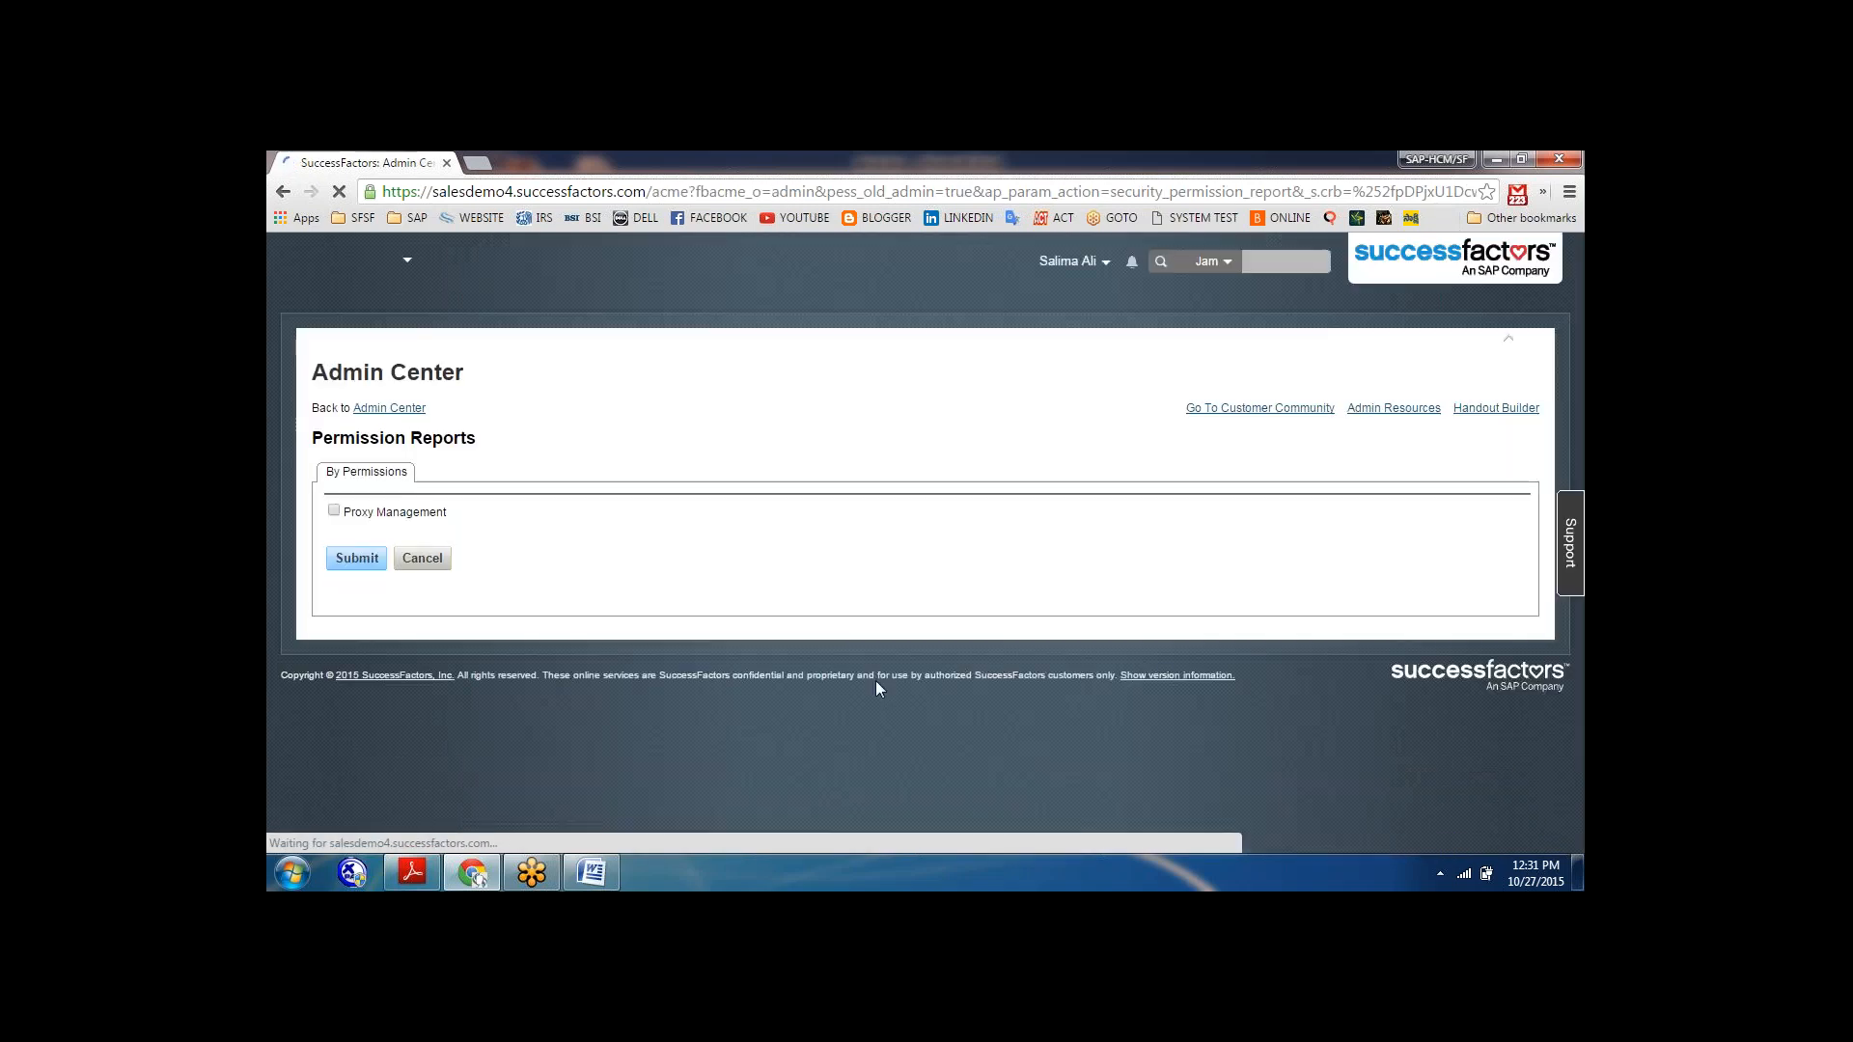
left_click(334, 511)
left_click(355, 563)
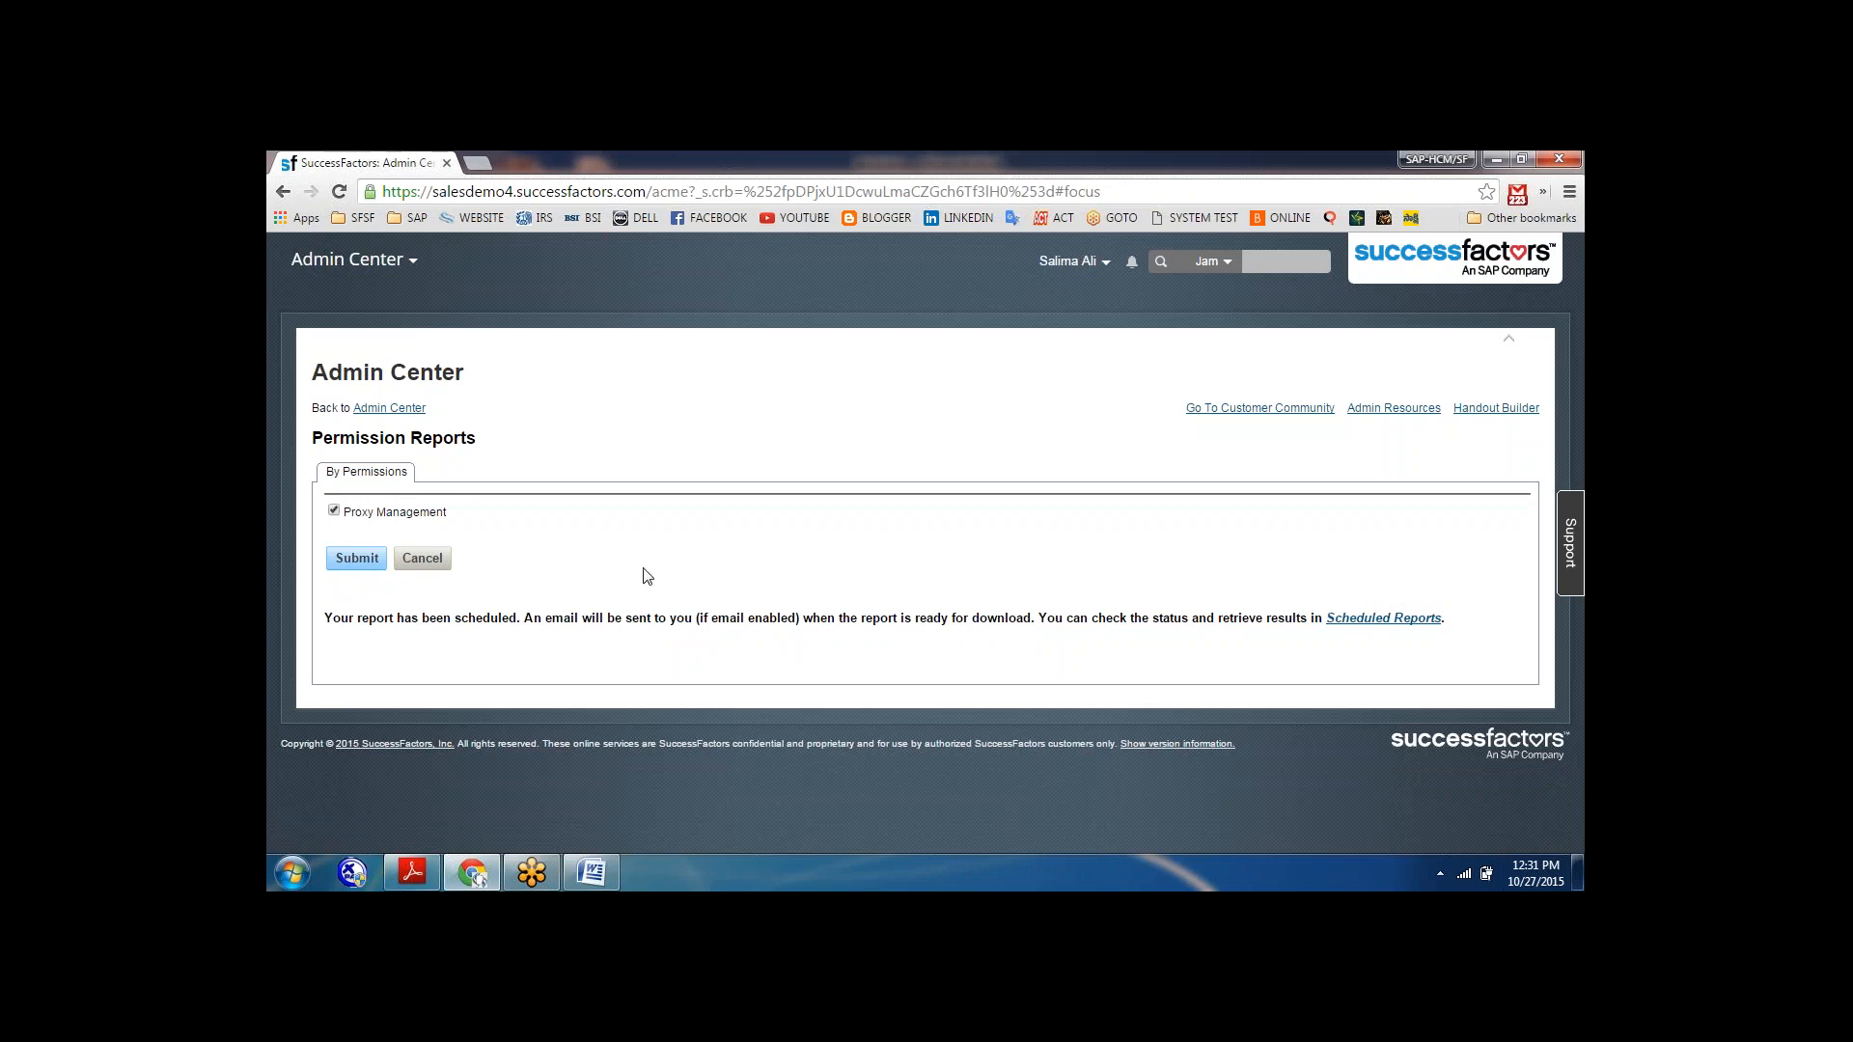
Open Scheduled Reports in the Analytics section of Reports and refresh the status of the submitted security permission report.
left_click(415, 262)
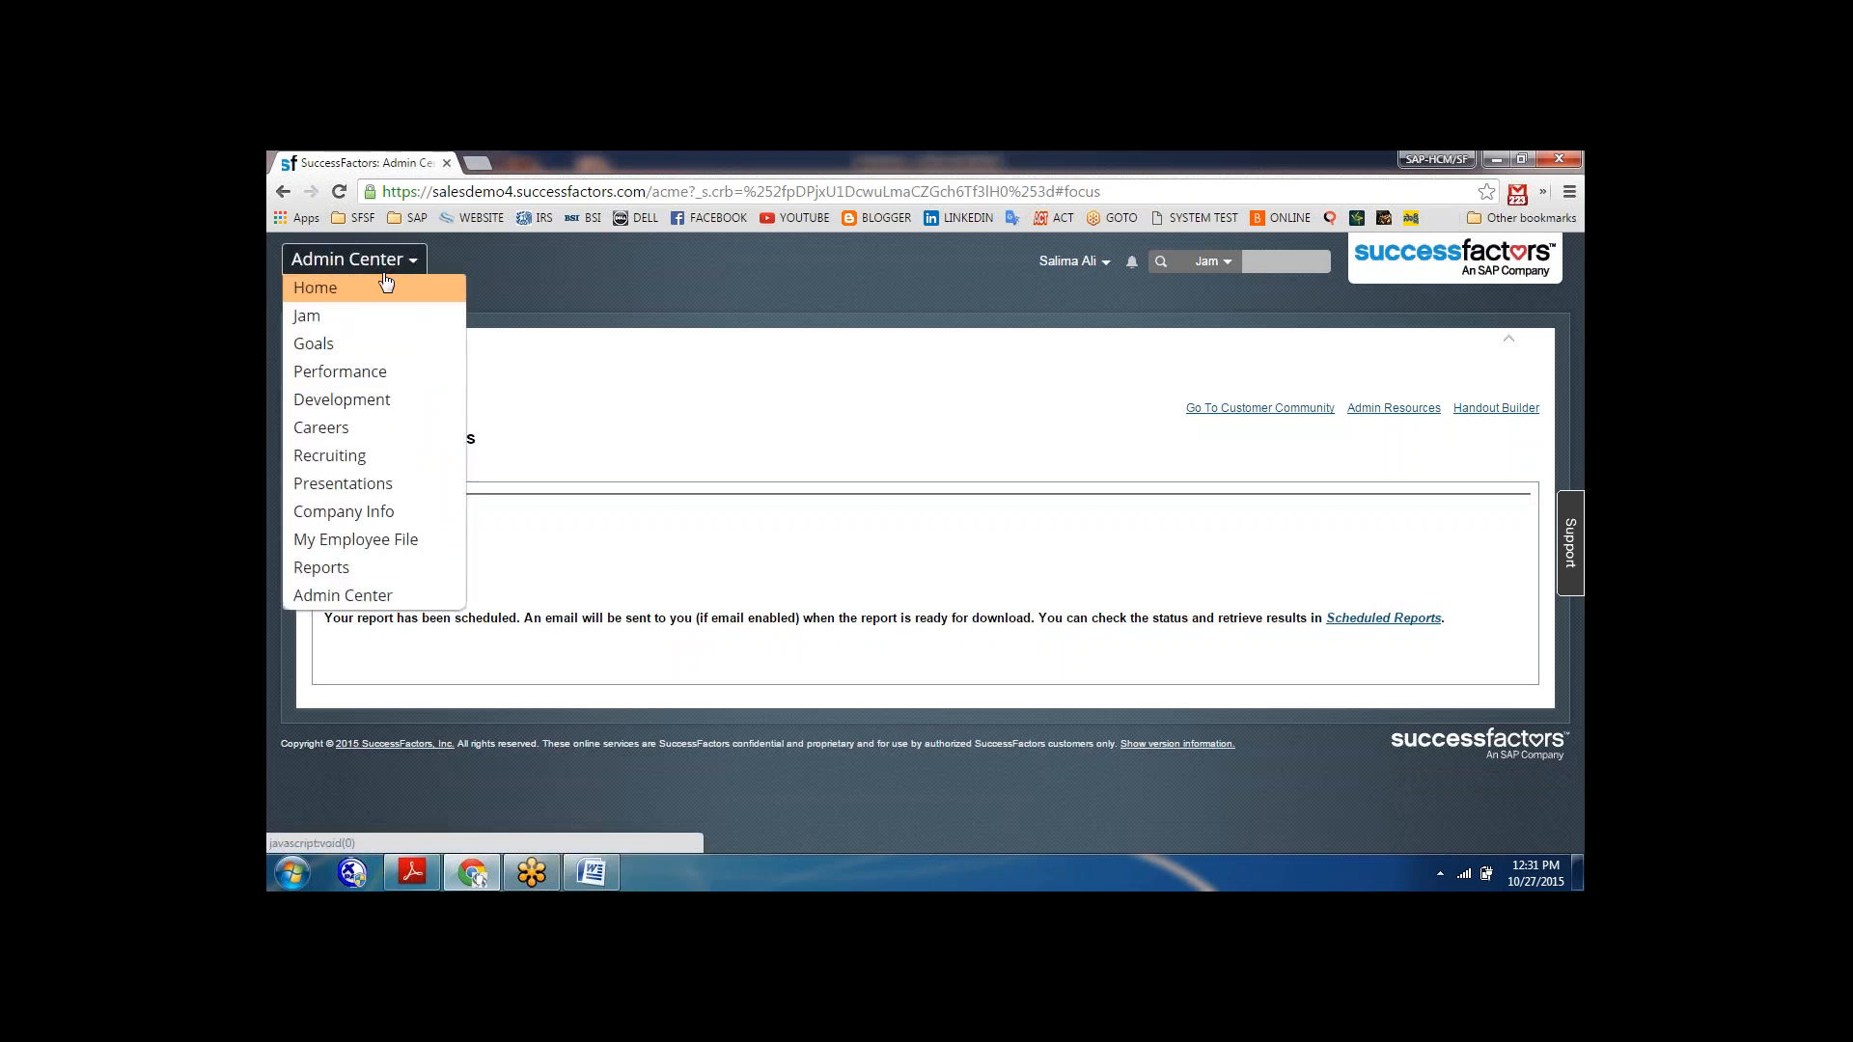
left_click(328, 569)
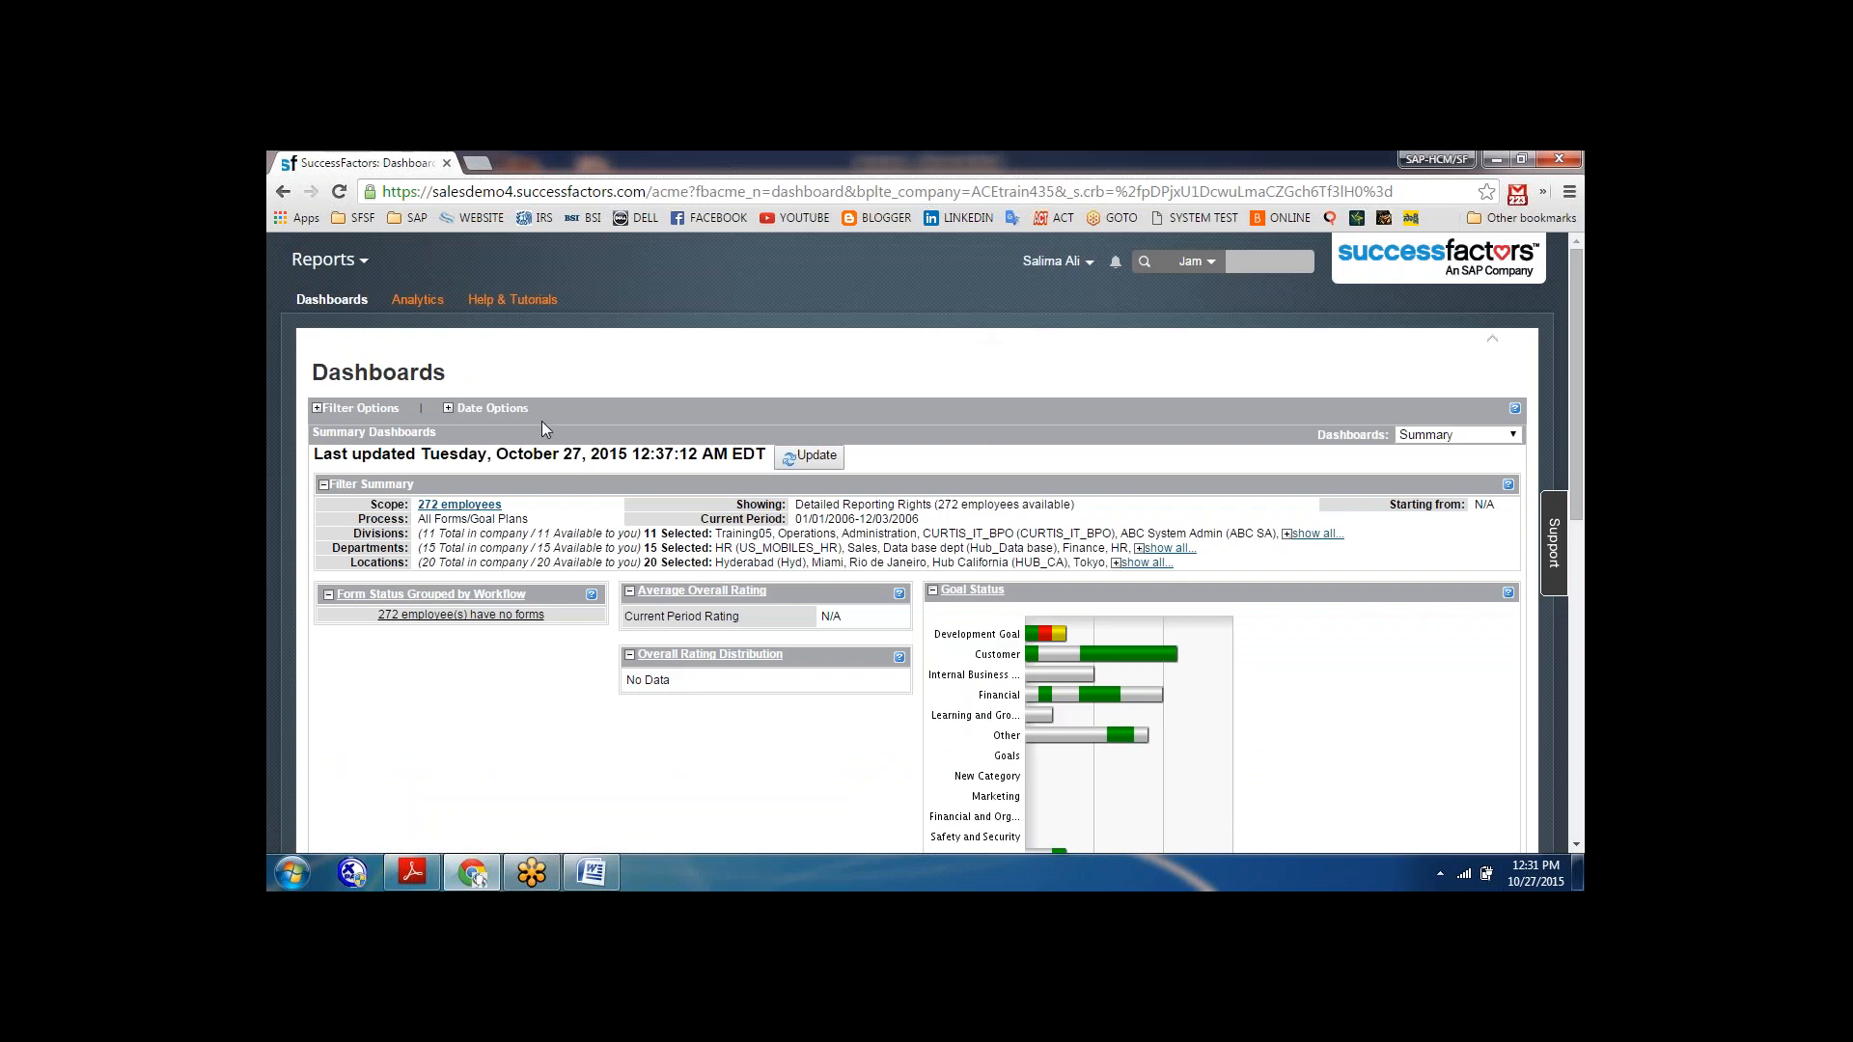
left_click(333, 303)
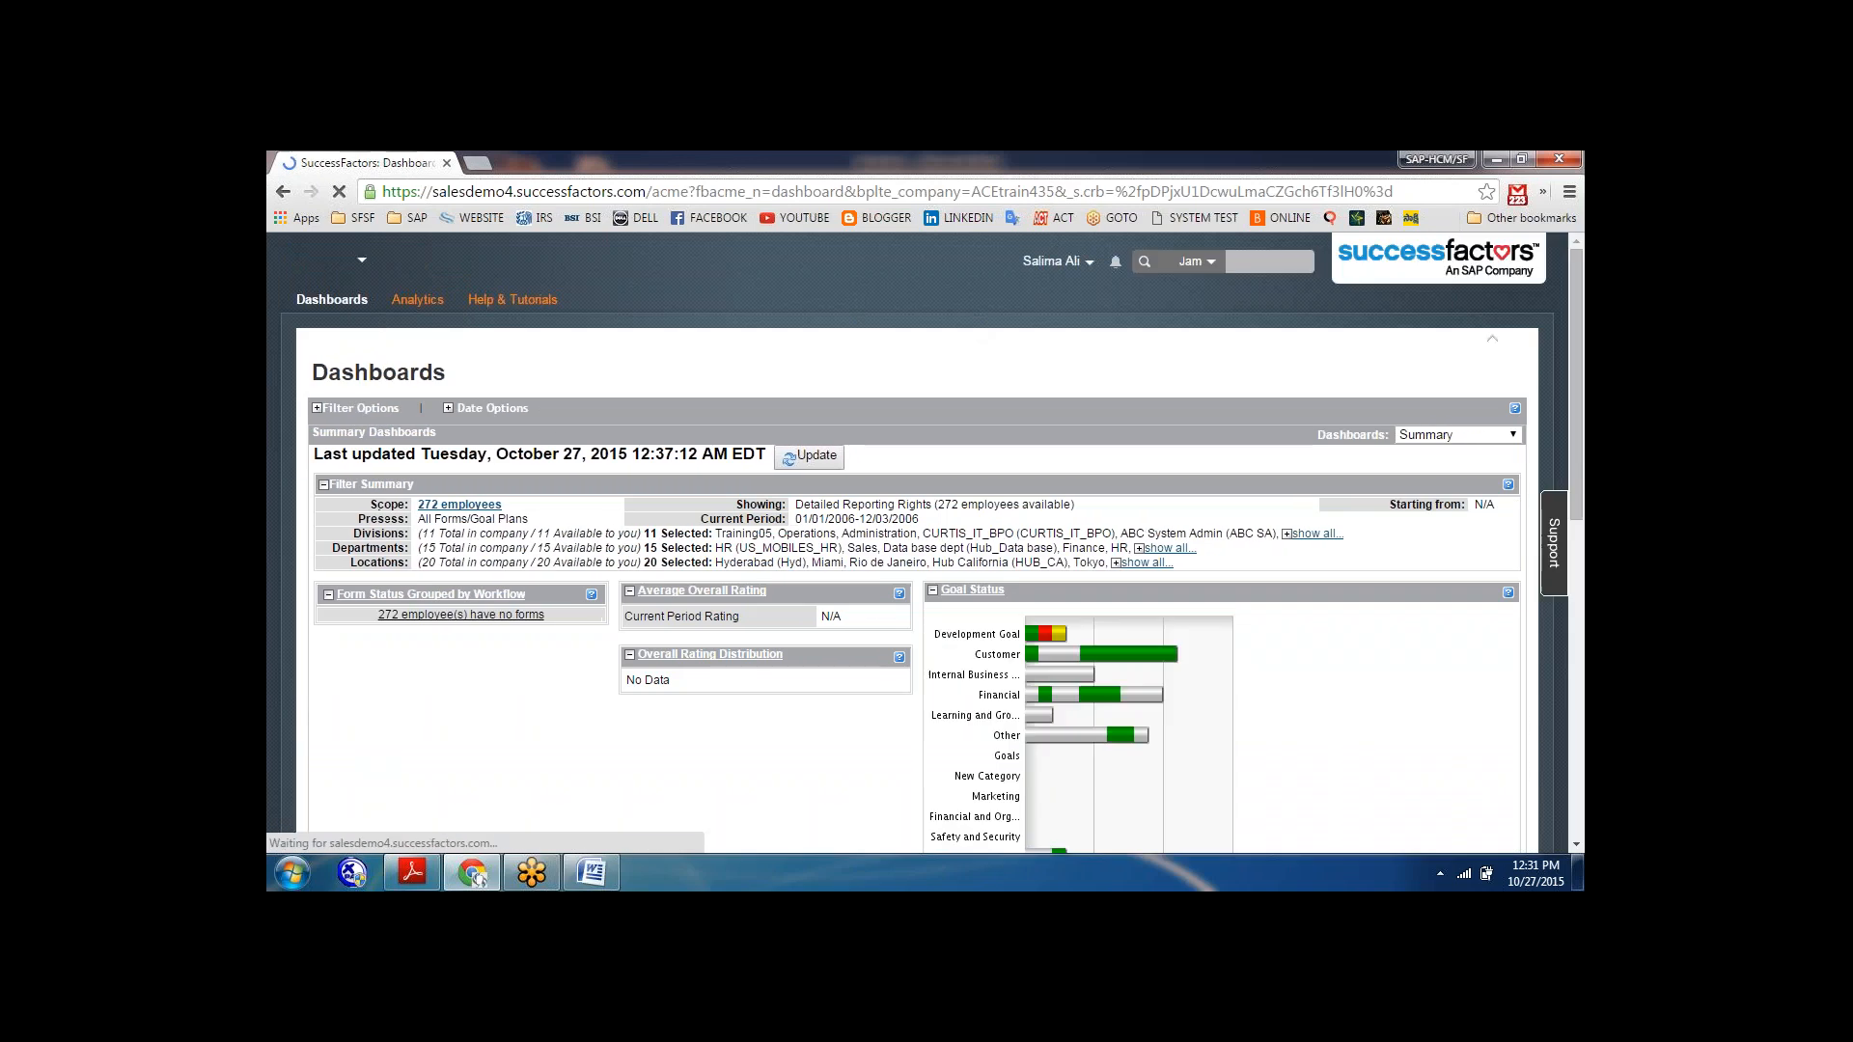
left_click(417, 300)
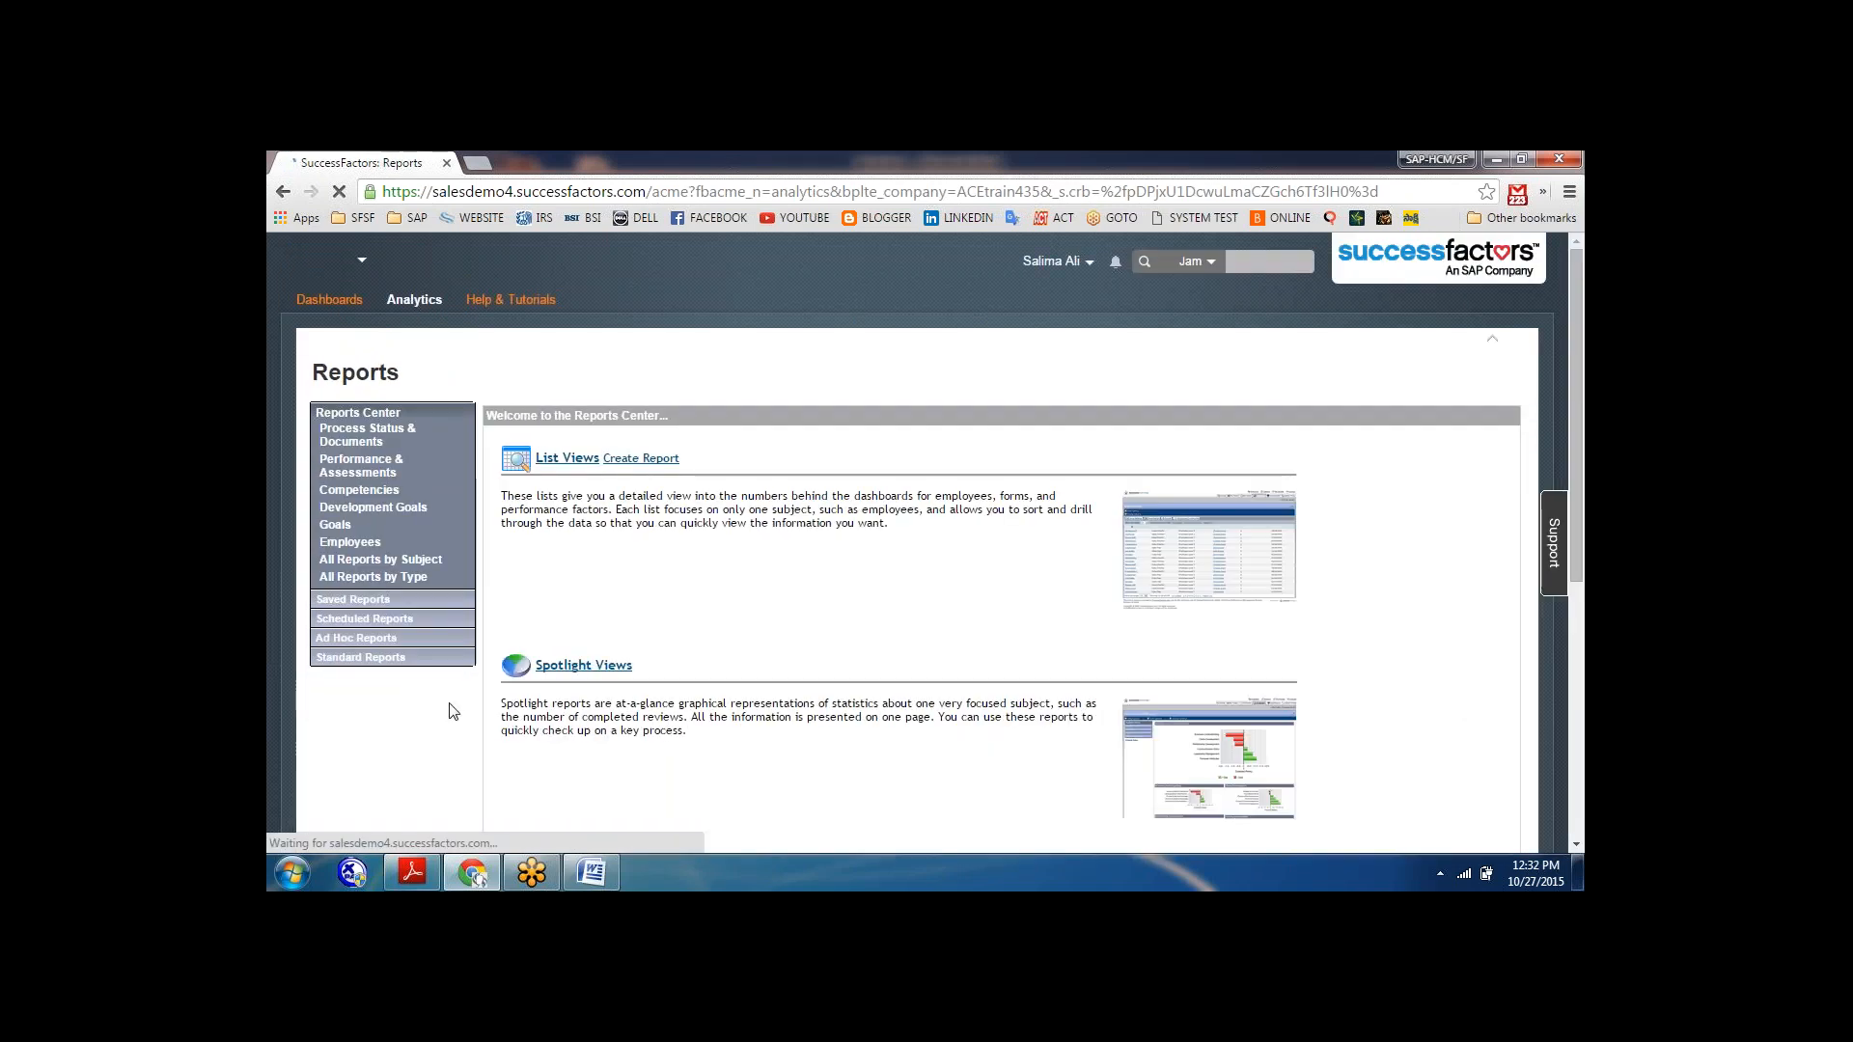
left_click(365, 620)
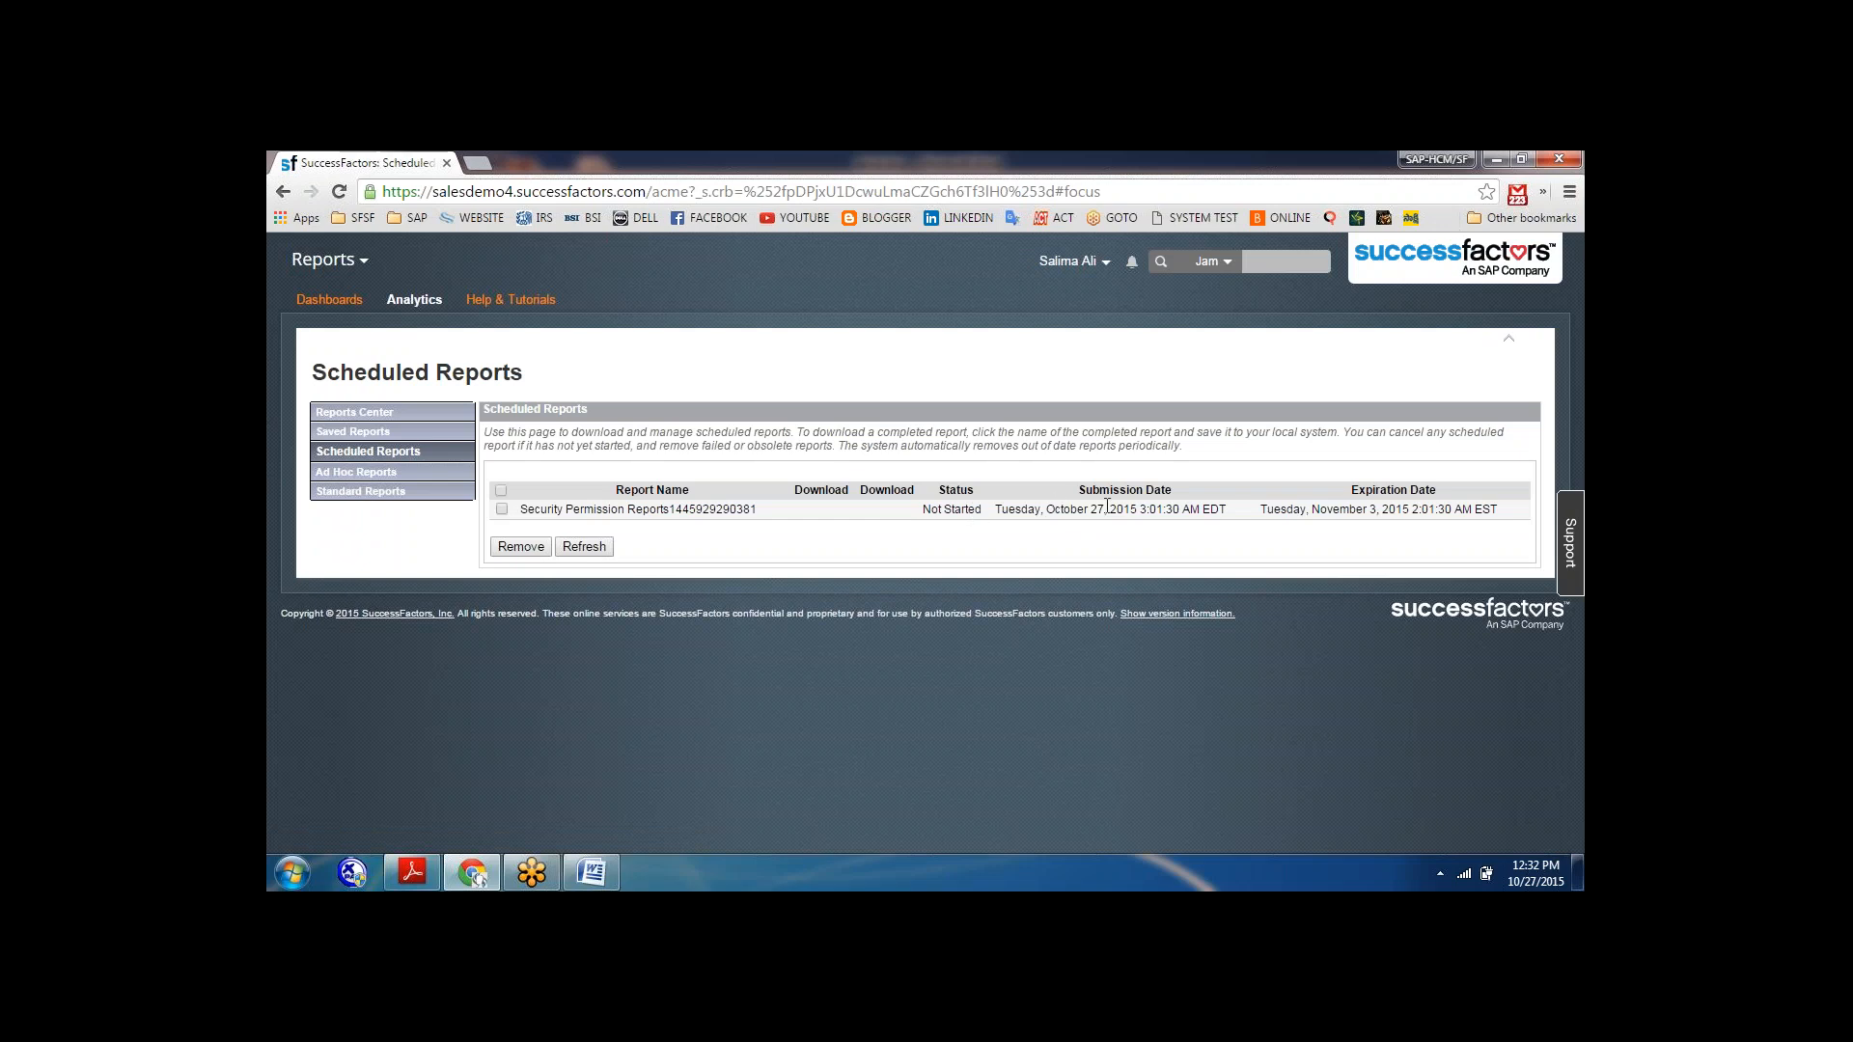
left_click(502, 509)
left_click(577, 547)
Switch to the Word notes document and add a new line "Report settings=" below "Speard sheet reports=".
left_click(419, 870)
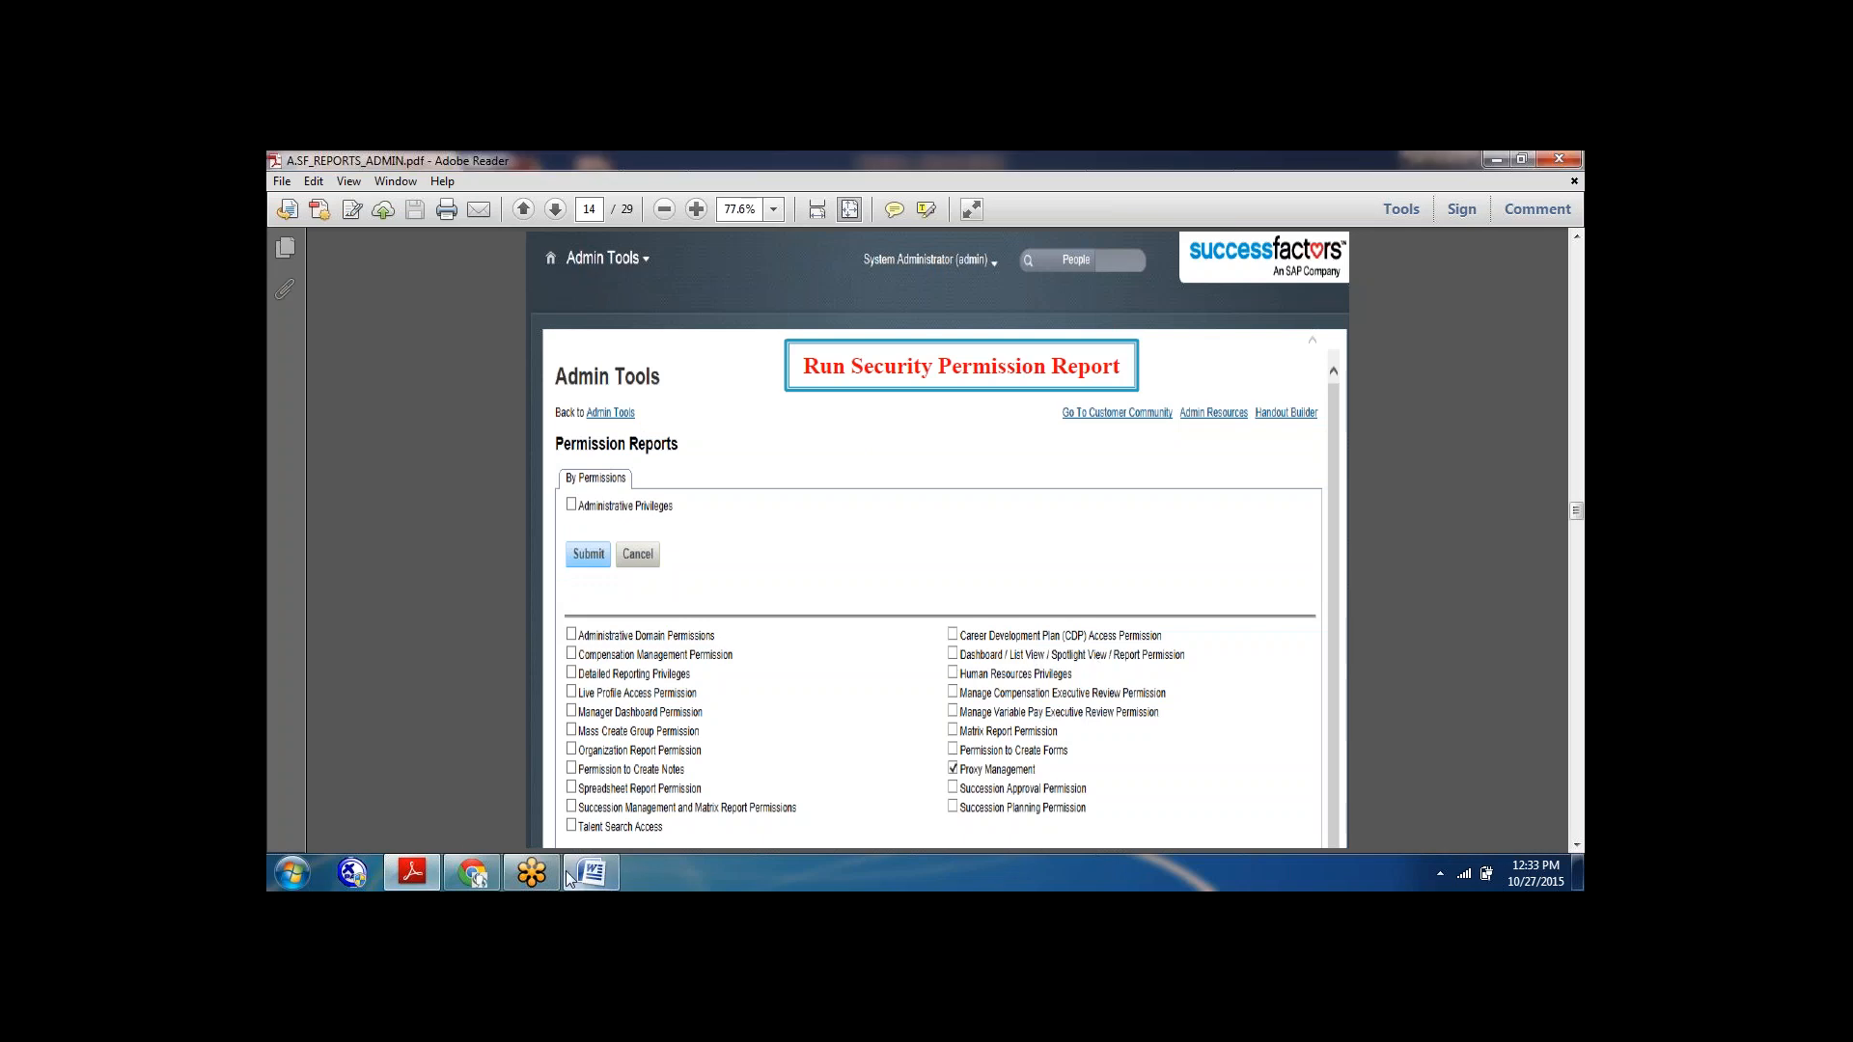
mouse_move(568, 878)
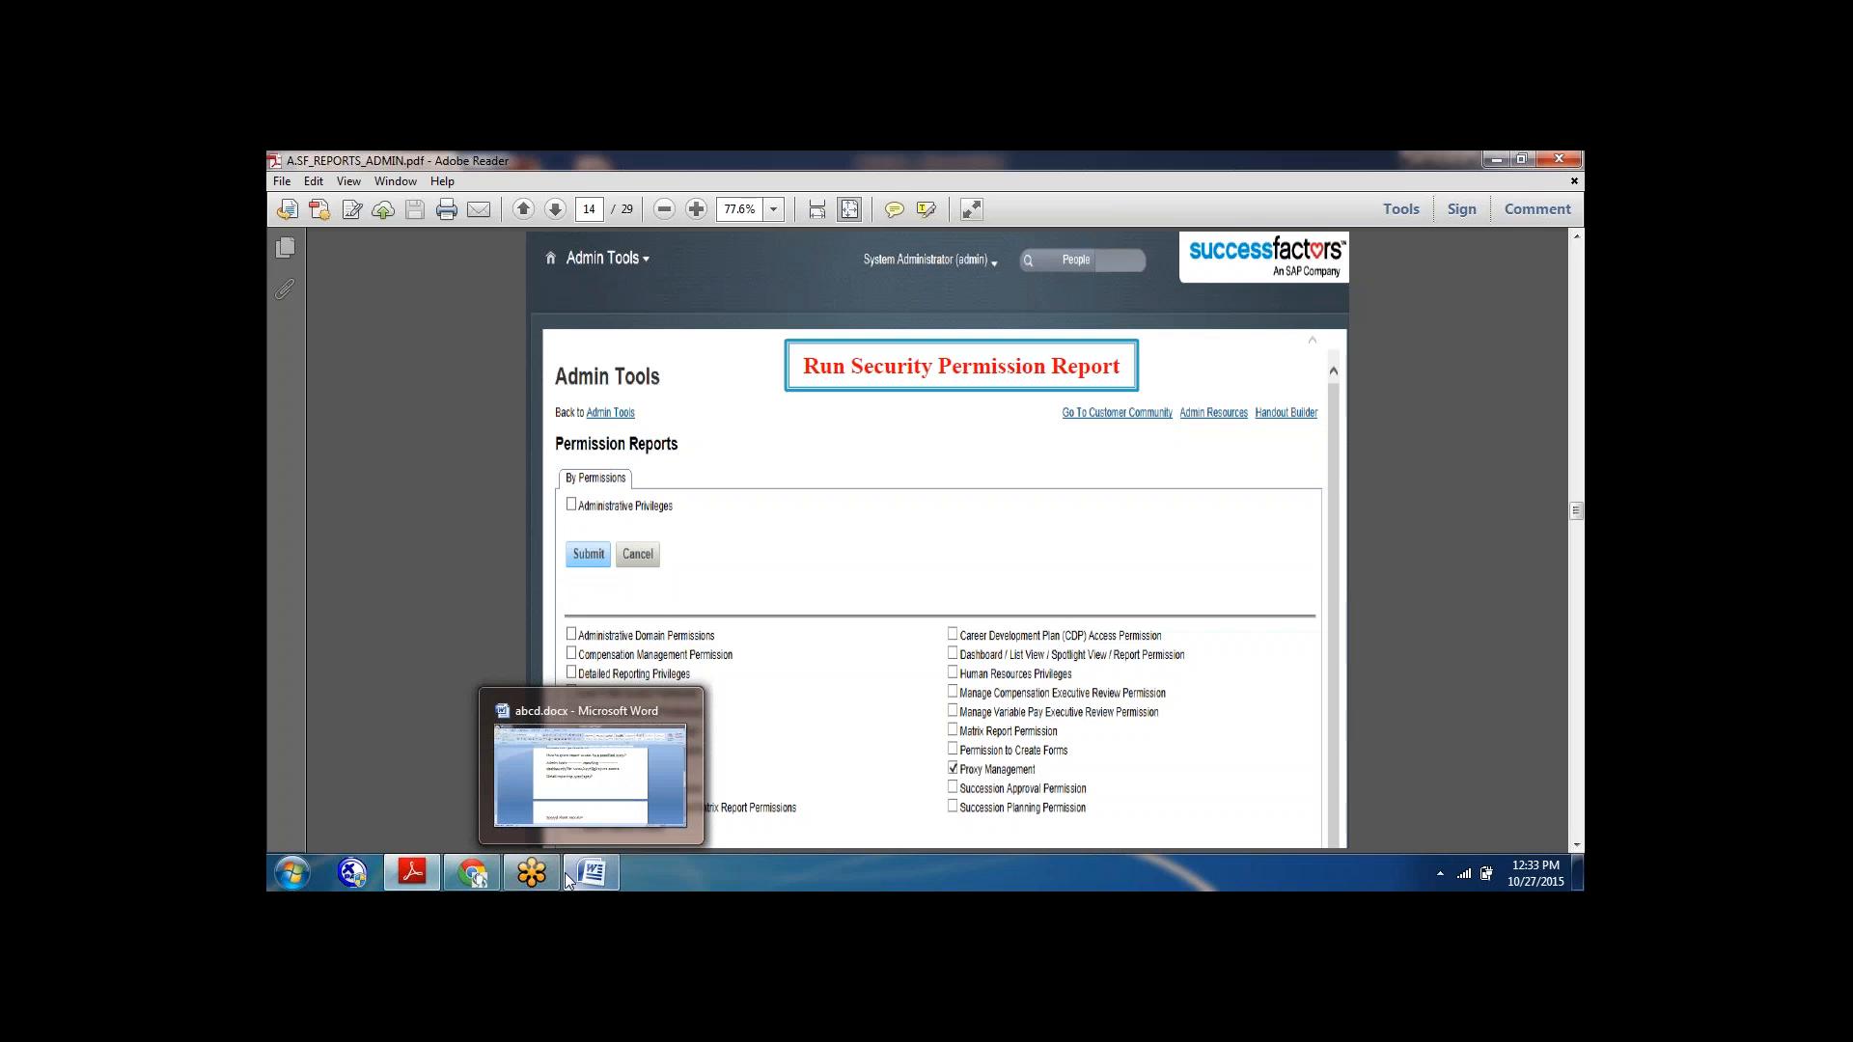
left_click(568, 878)
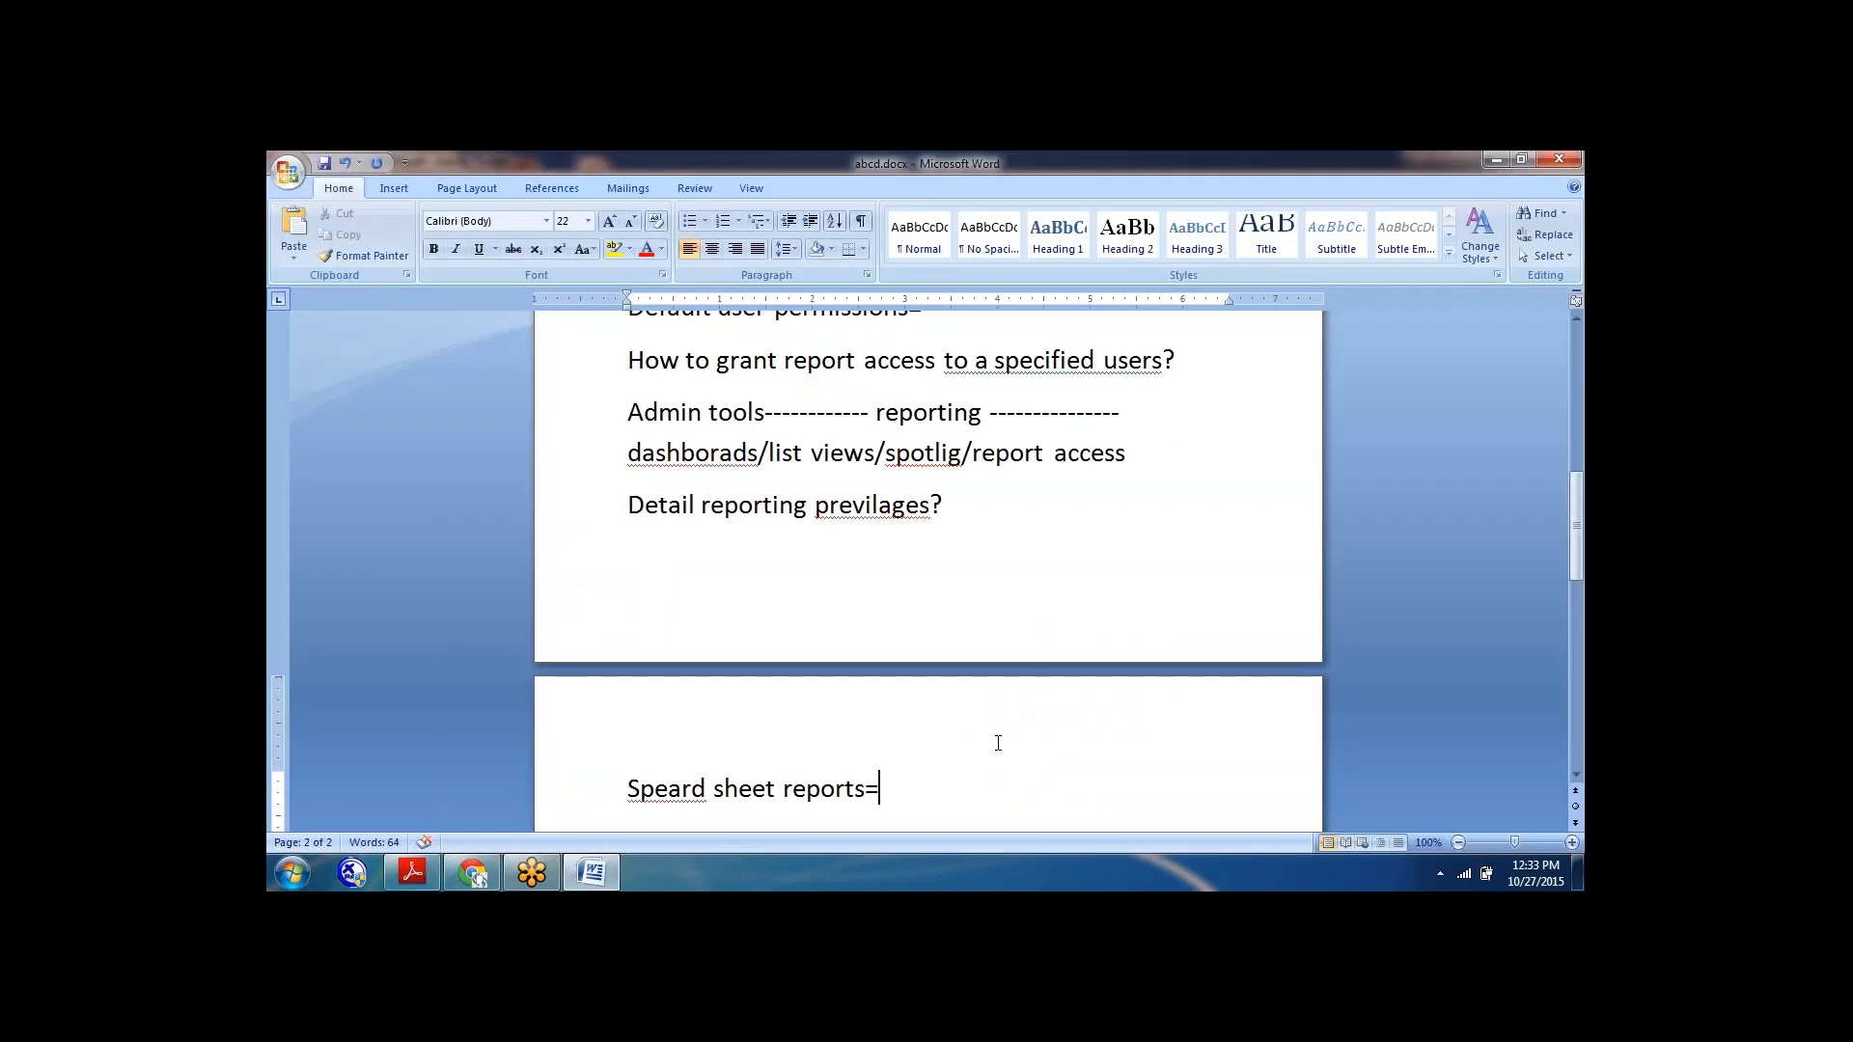
key("Return")
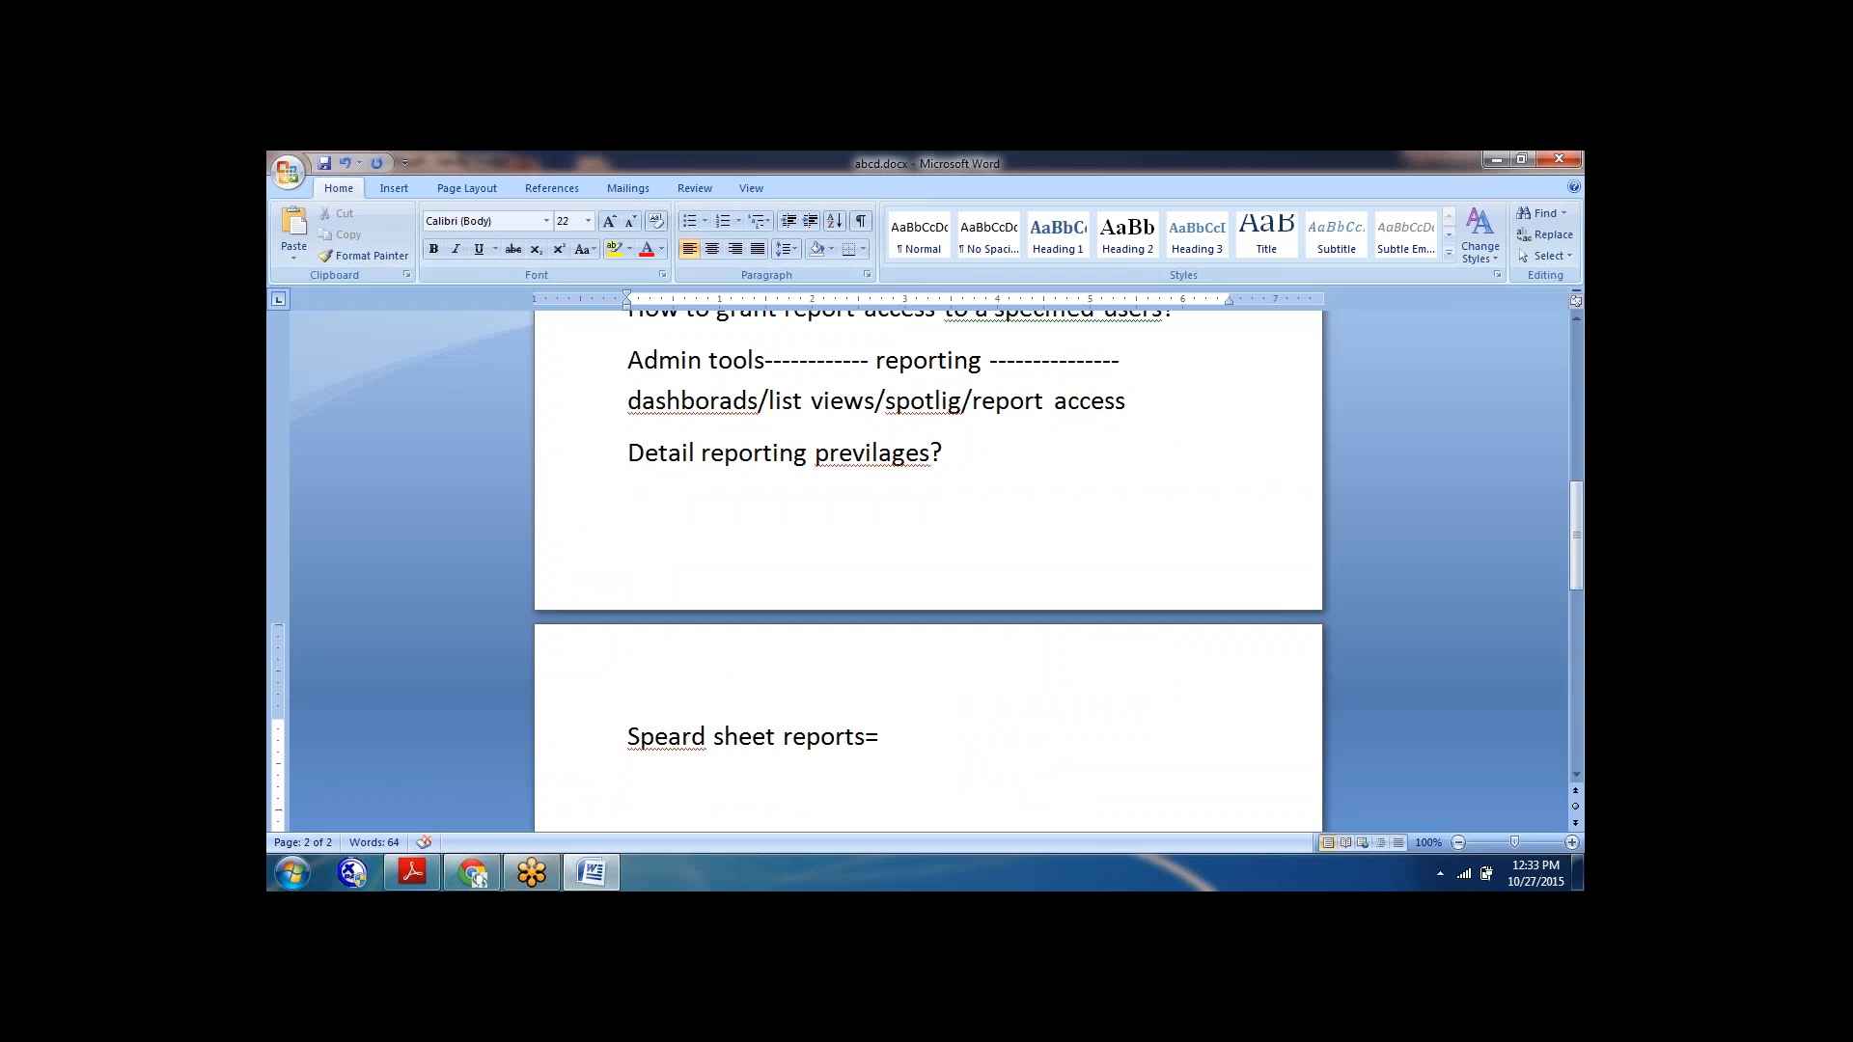
type("report settings=")
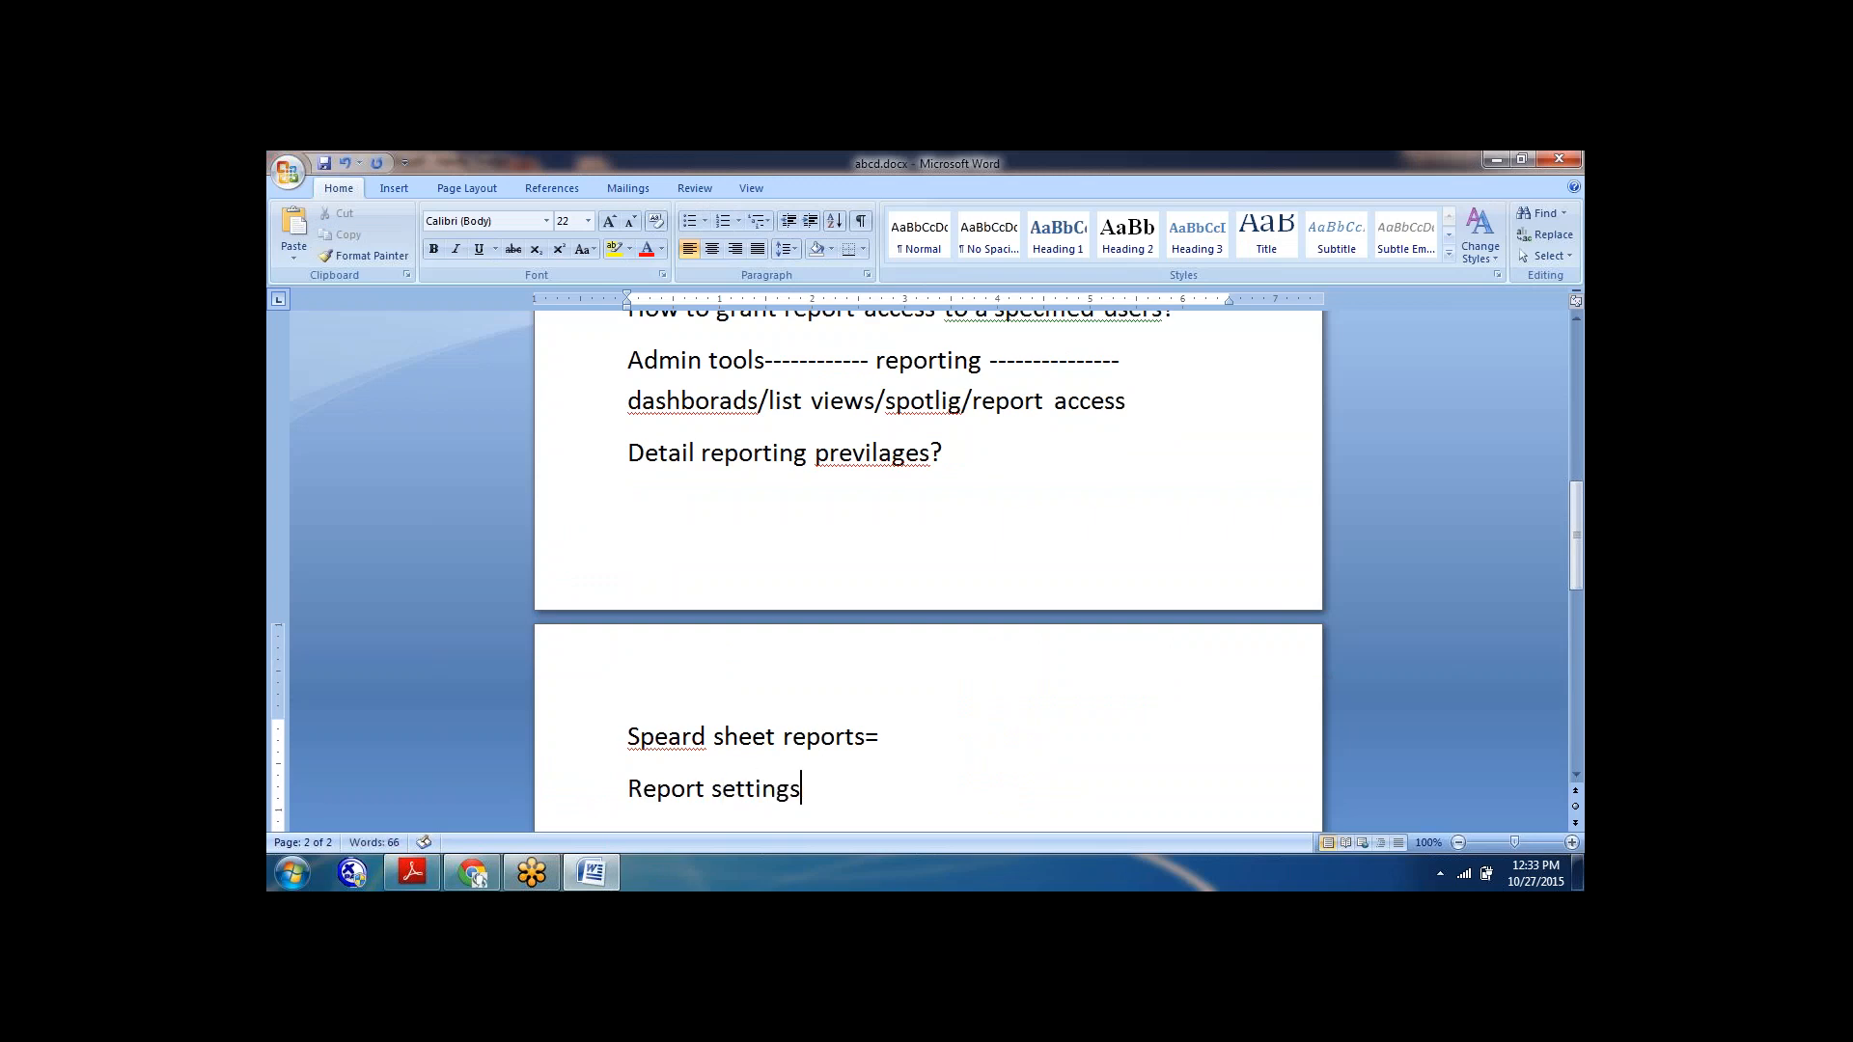
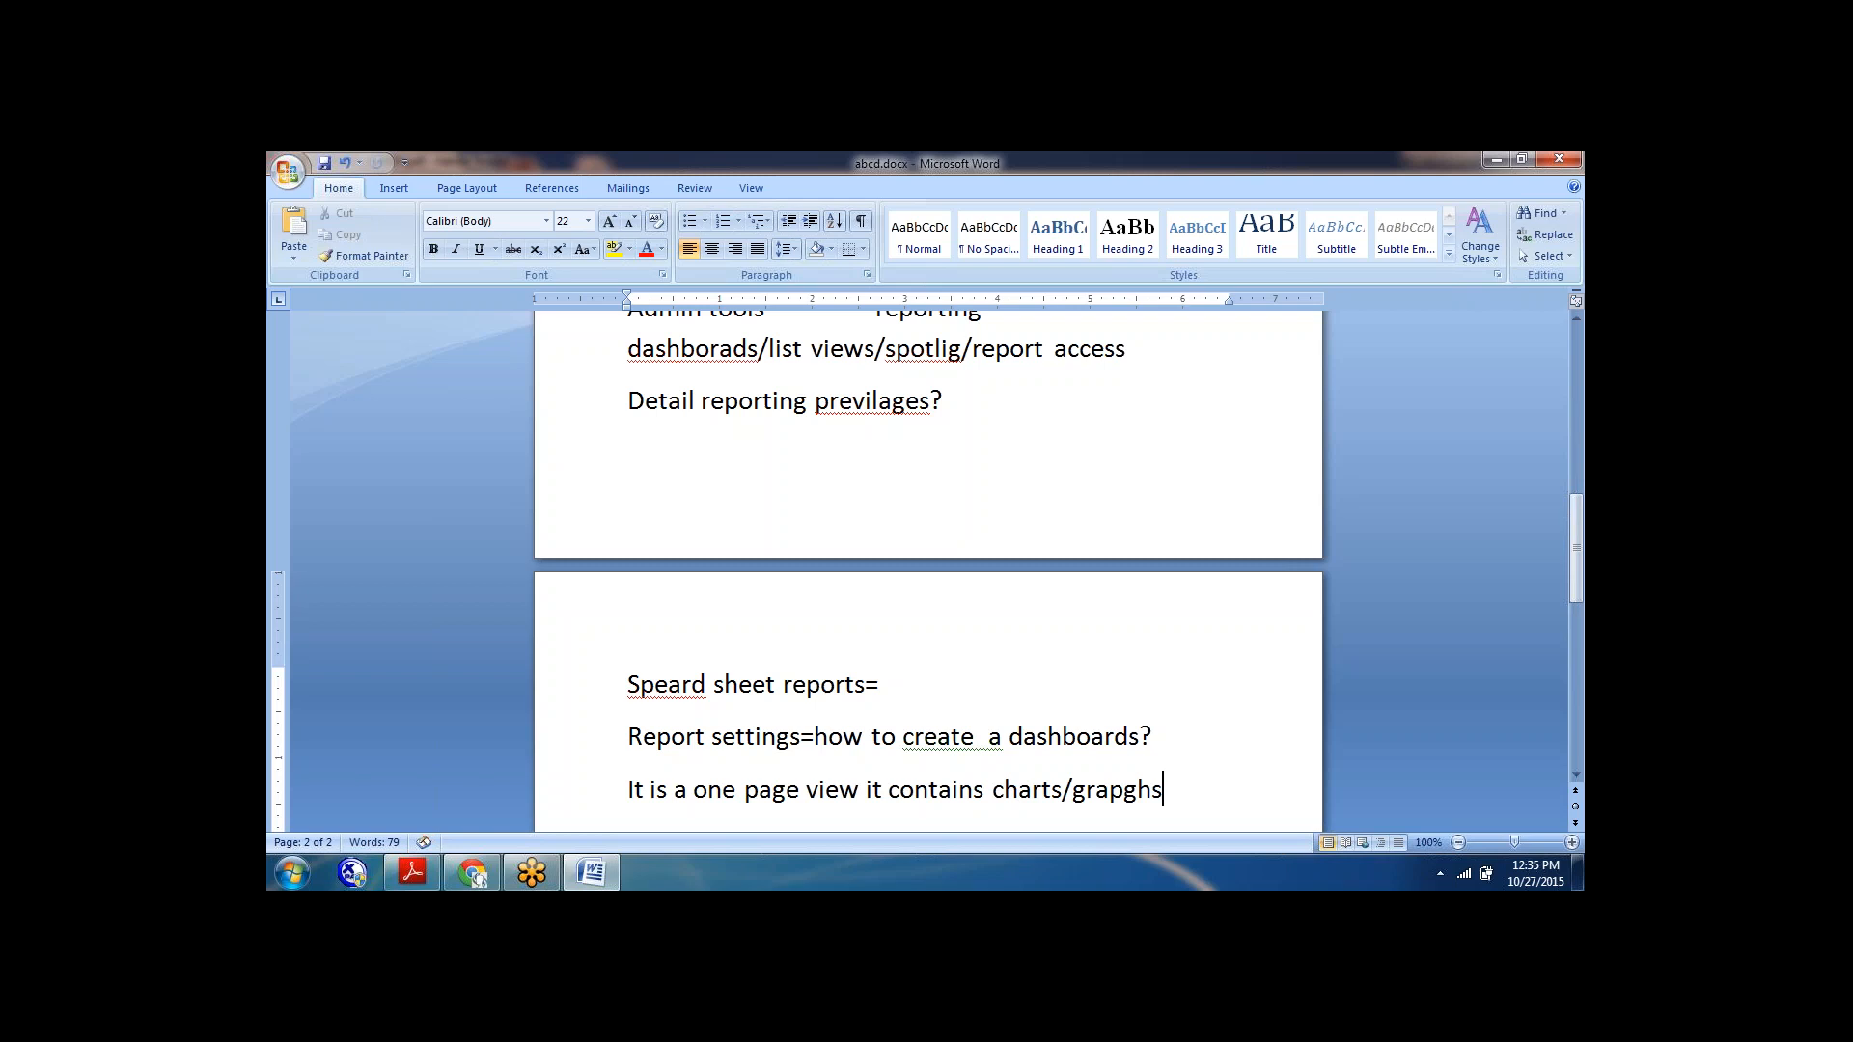
Complete the note about dashboards so it reads "It is a one page view it contains charts/graphs are called as aportlets".
key("BackSpace")
key("BackSpace")
key("BackSpace")
type("hs are a")
key("BackSpace")
type("called")
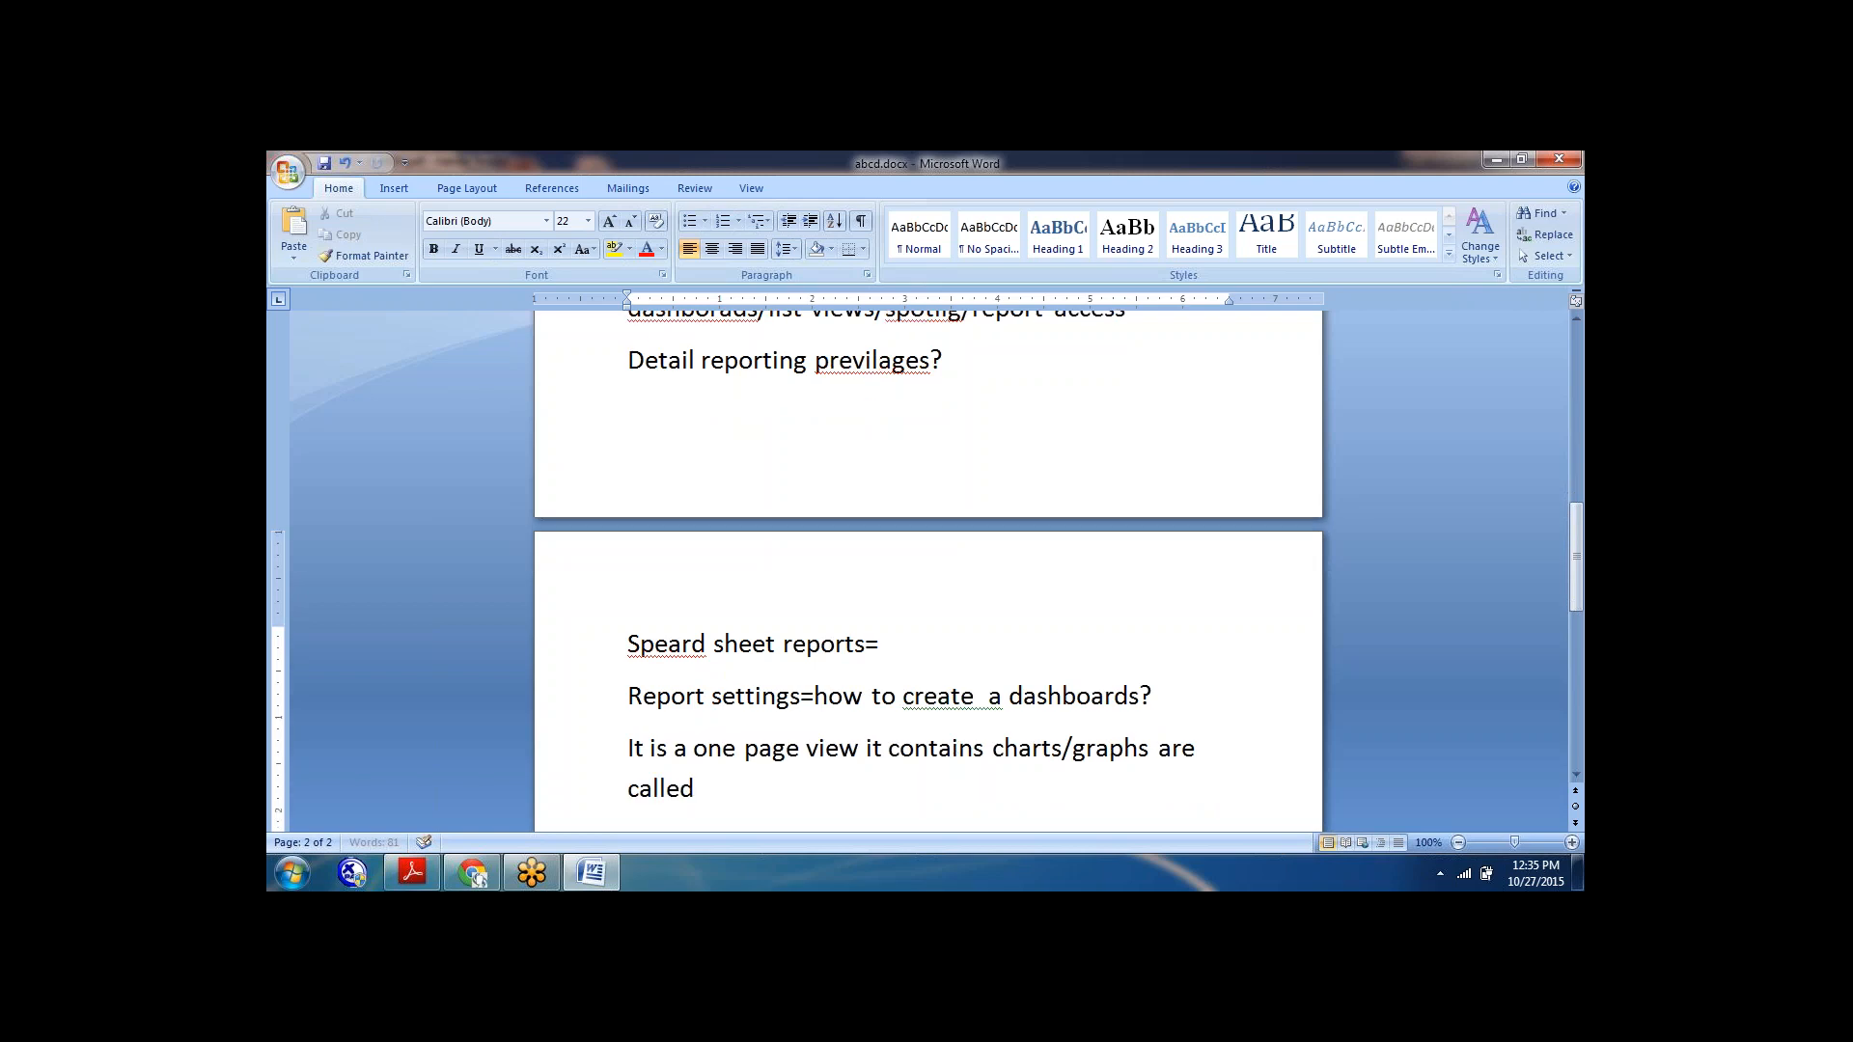
type(" as aportlets")
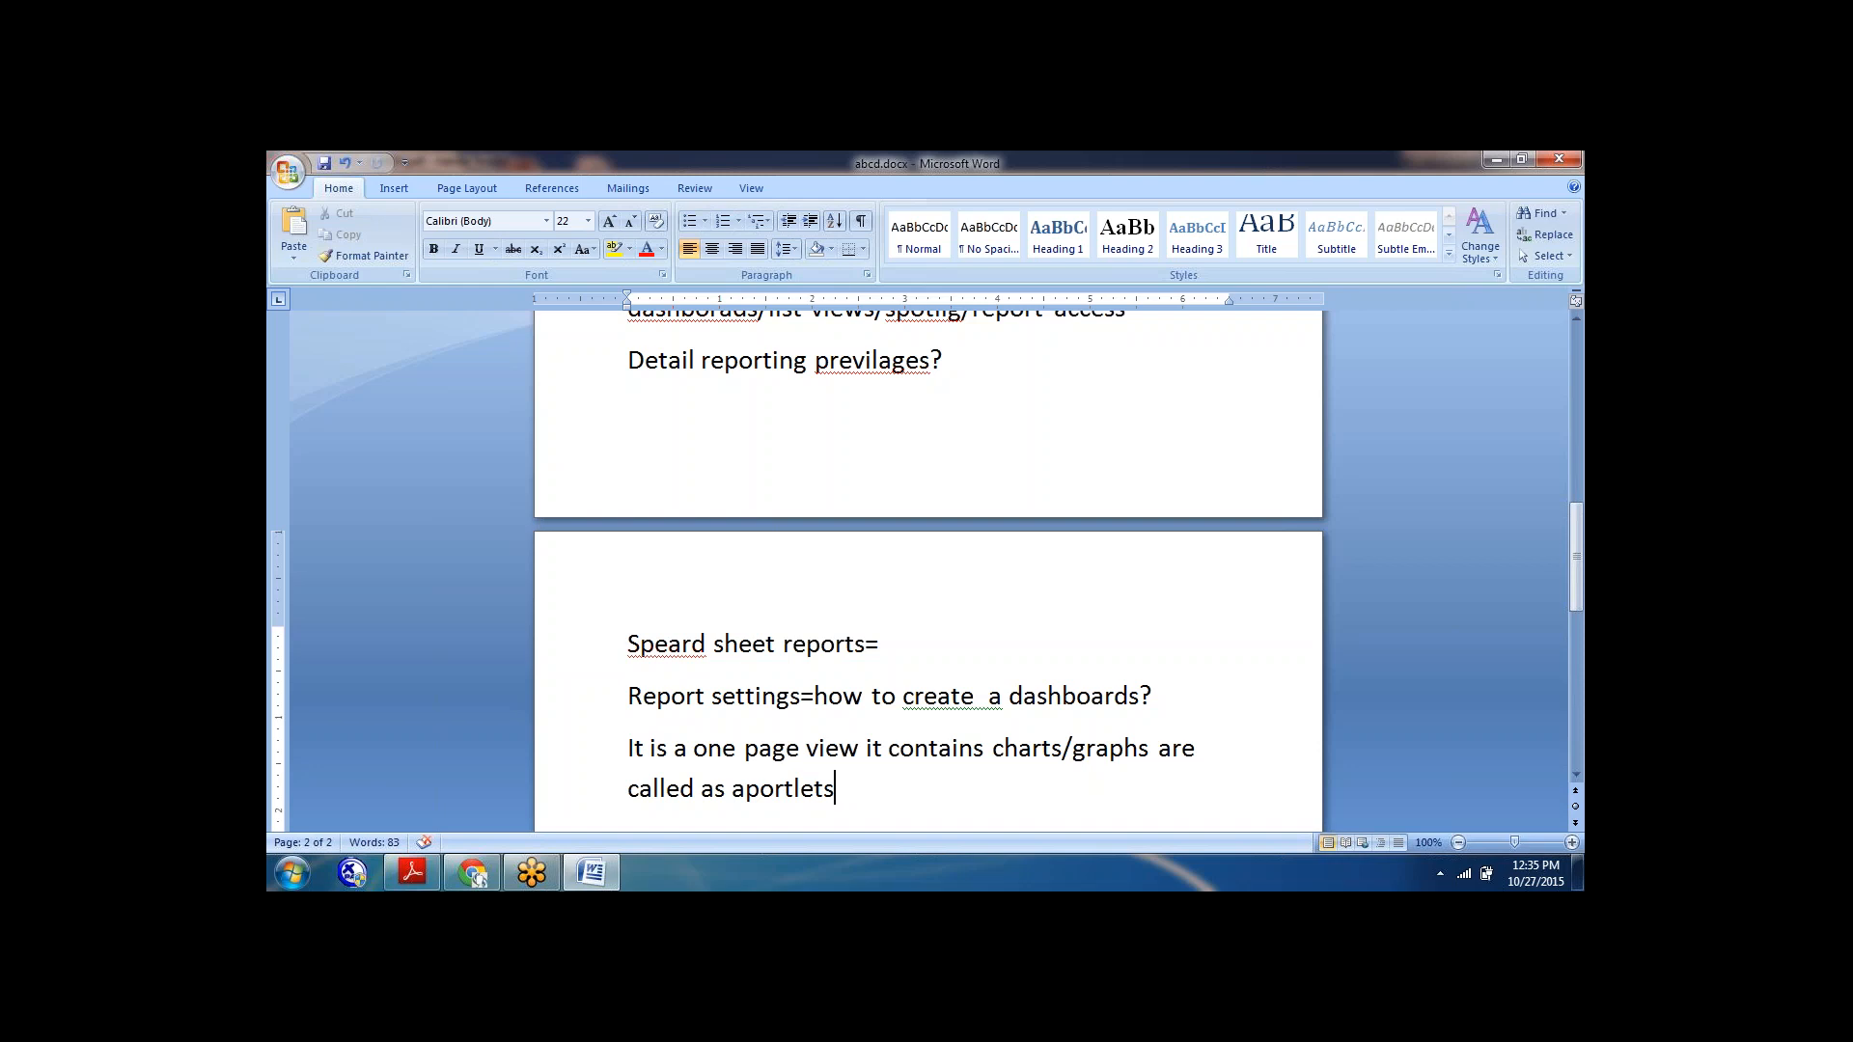
Add the line "Manage a dashboards" below the portlets note, followed by an empty line.
key("Return")
type("manage a da")
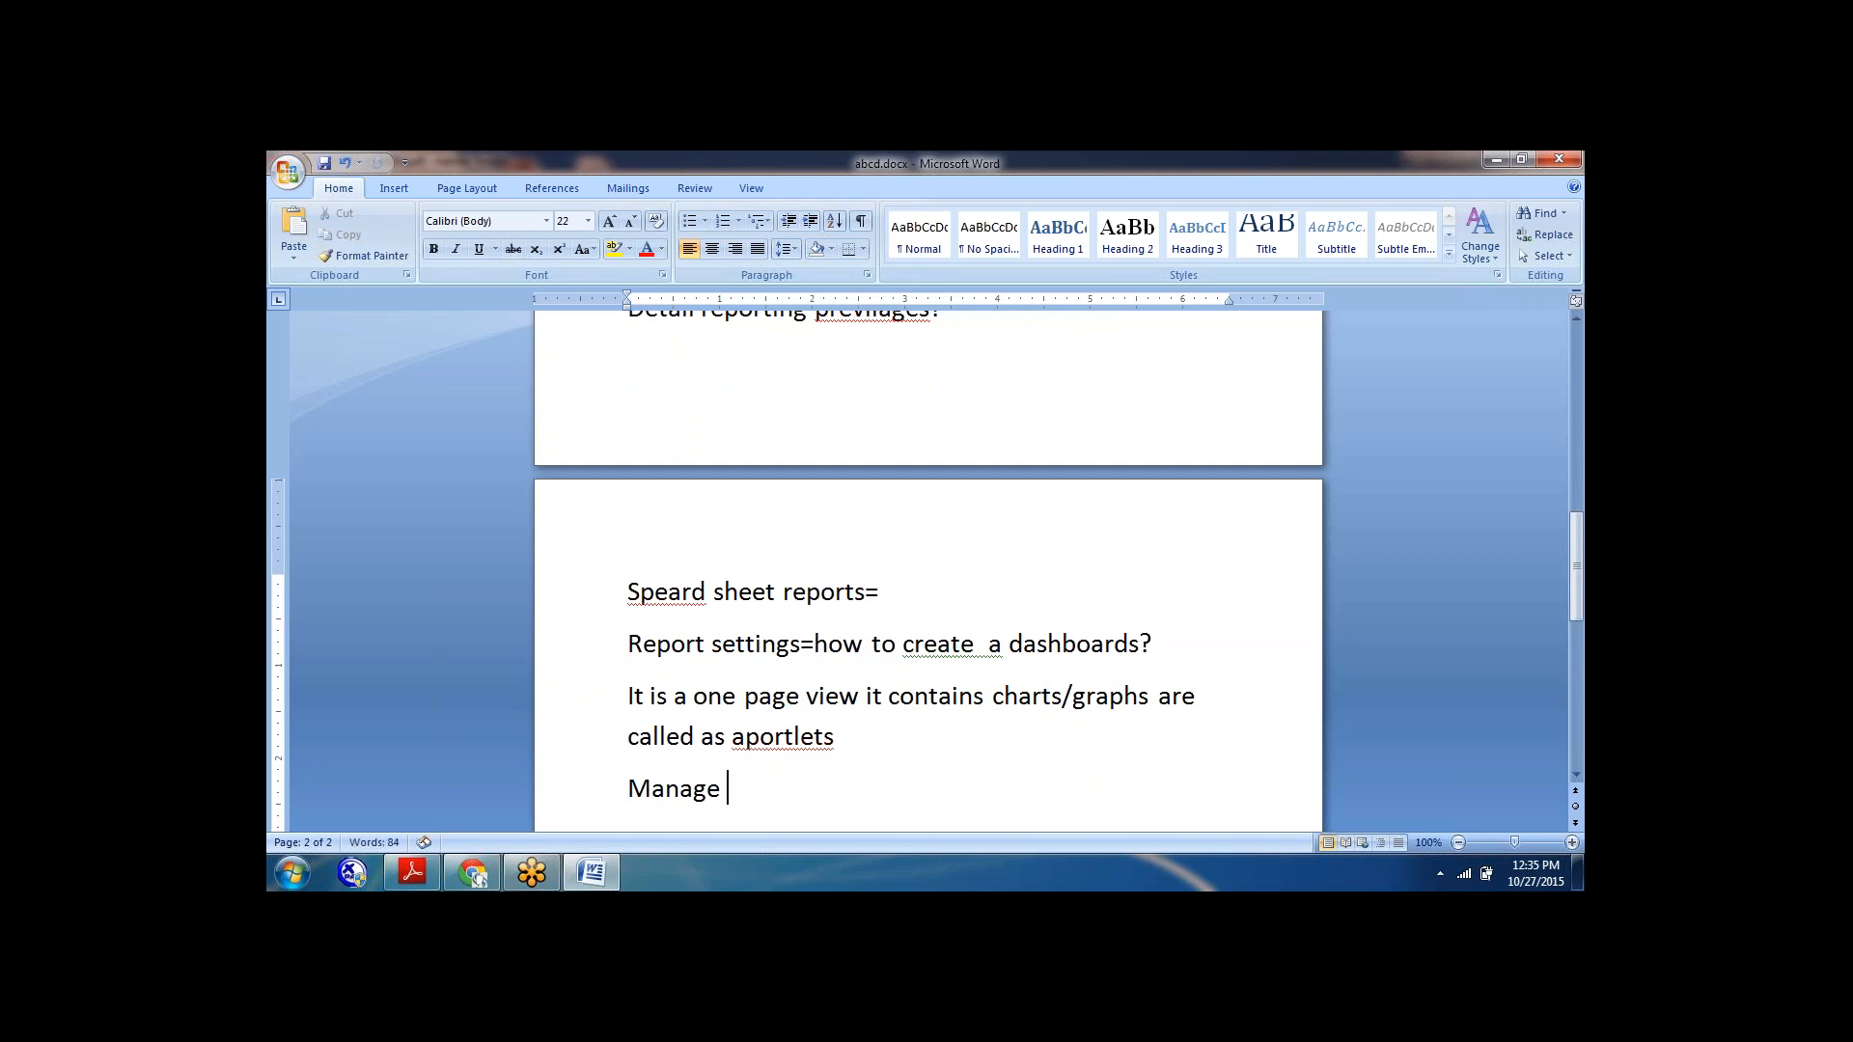
type("shborads")
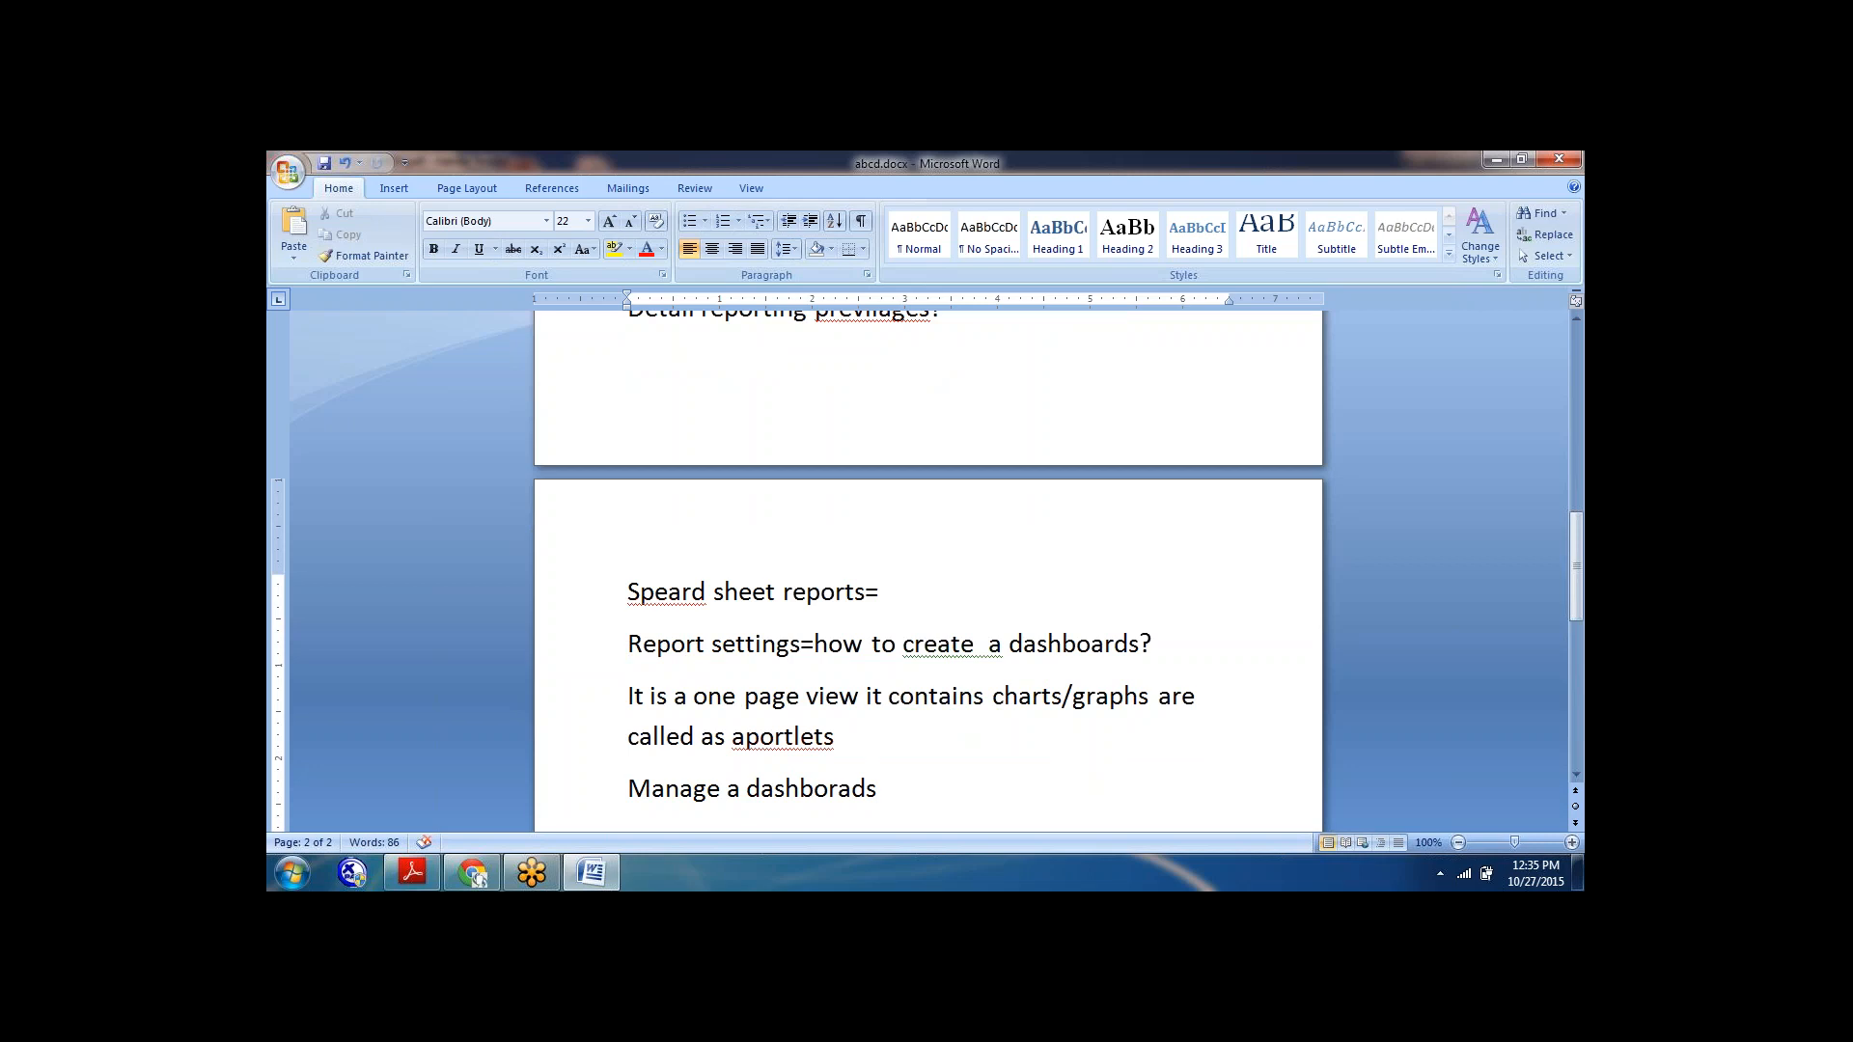
key("Return")
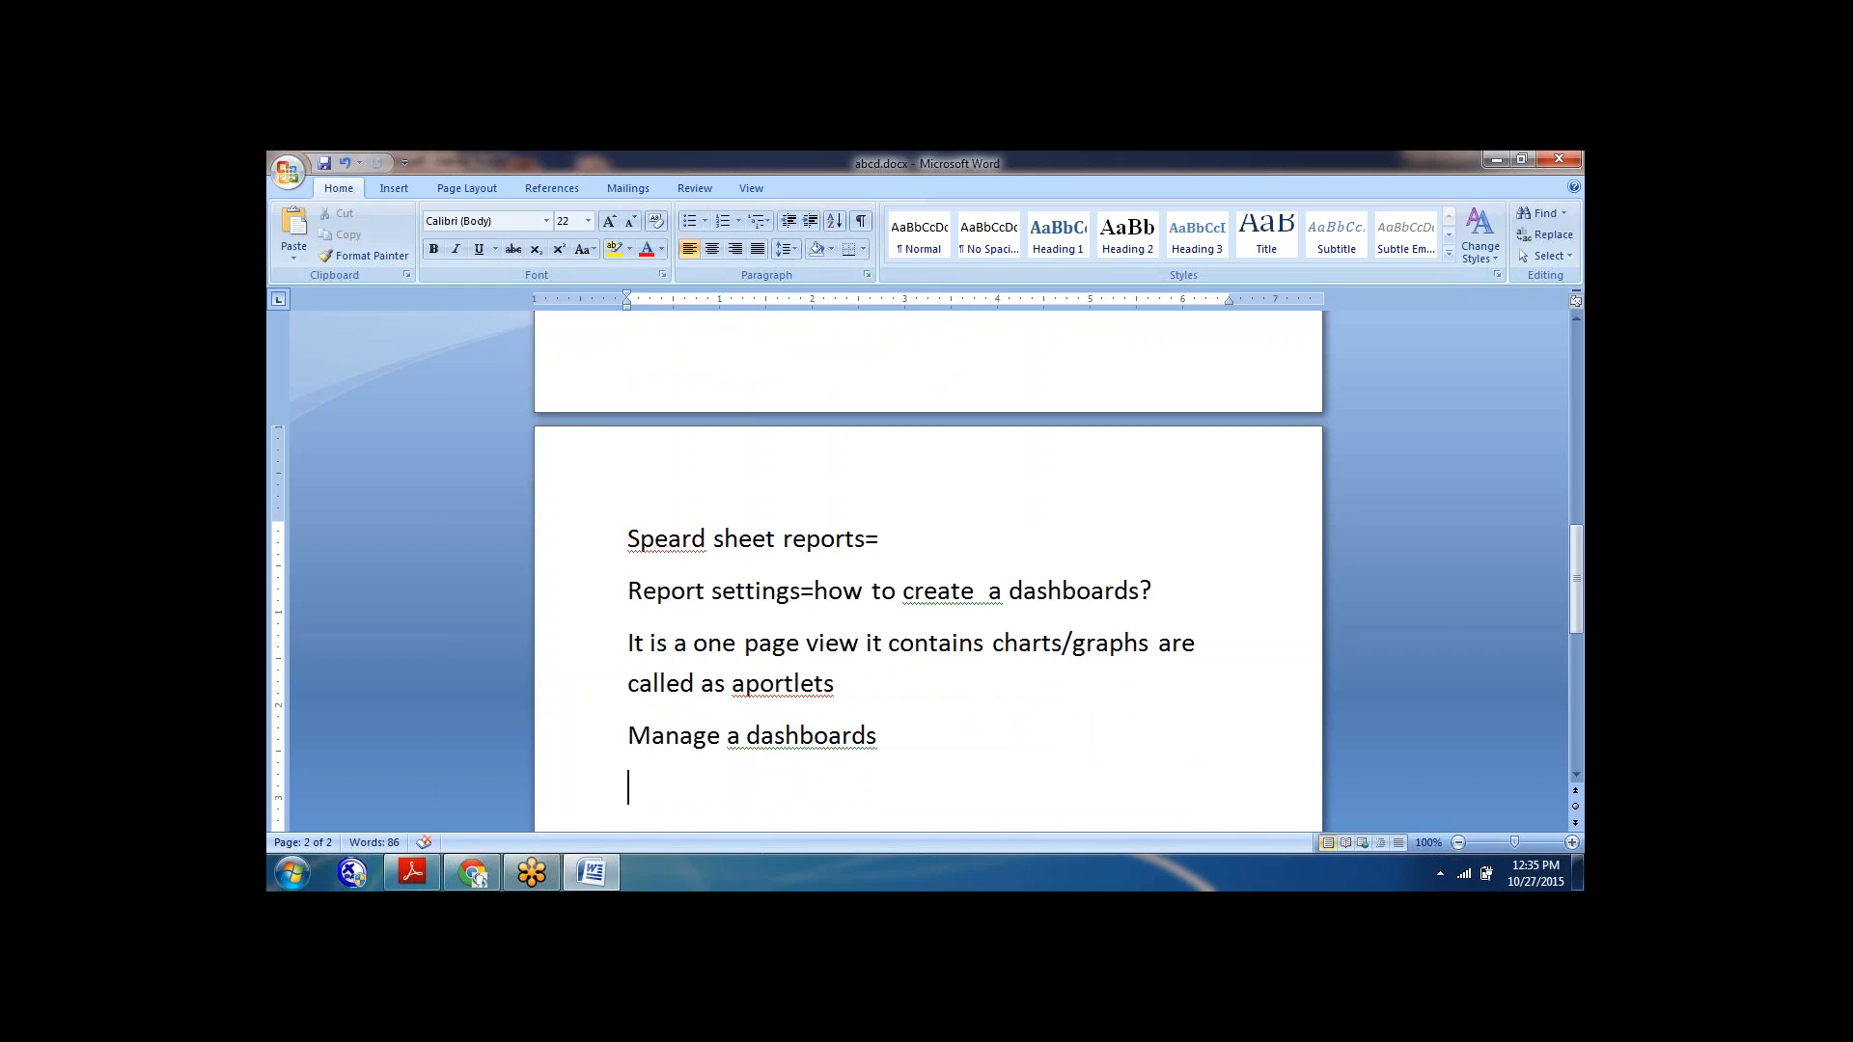
Switch to SuccessFactors in Chrome and open Dashboards in the Reporting section of the Admin Center.
left_click(472, 874)
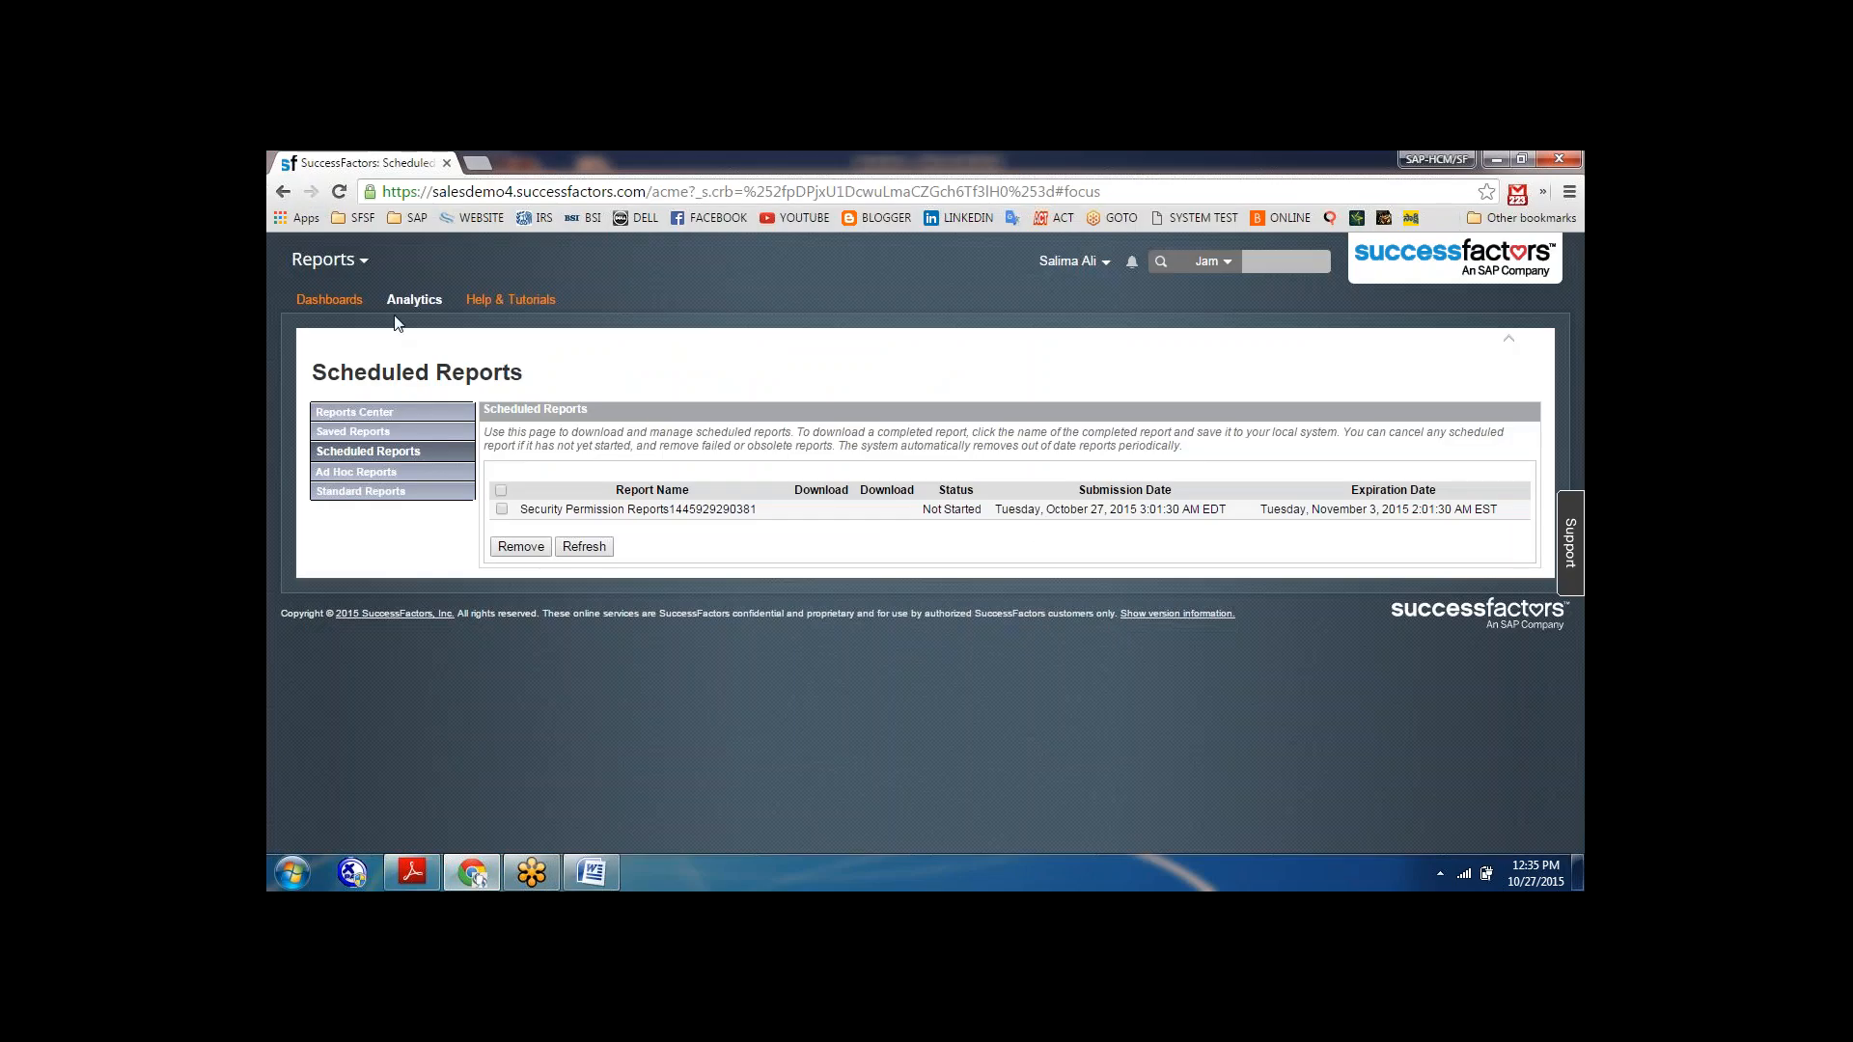
left_click(353, 260)
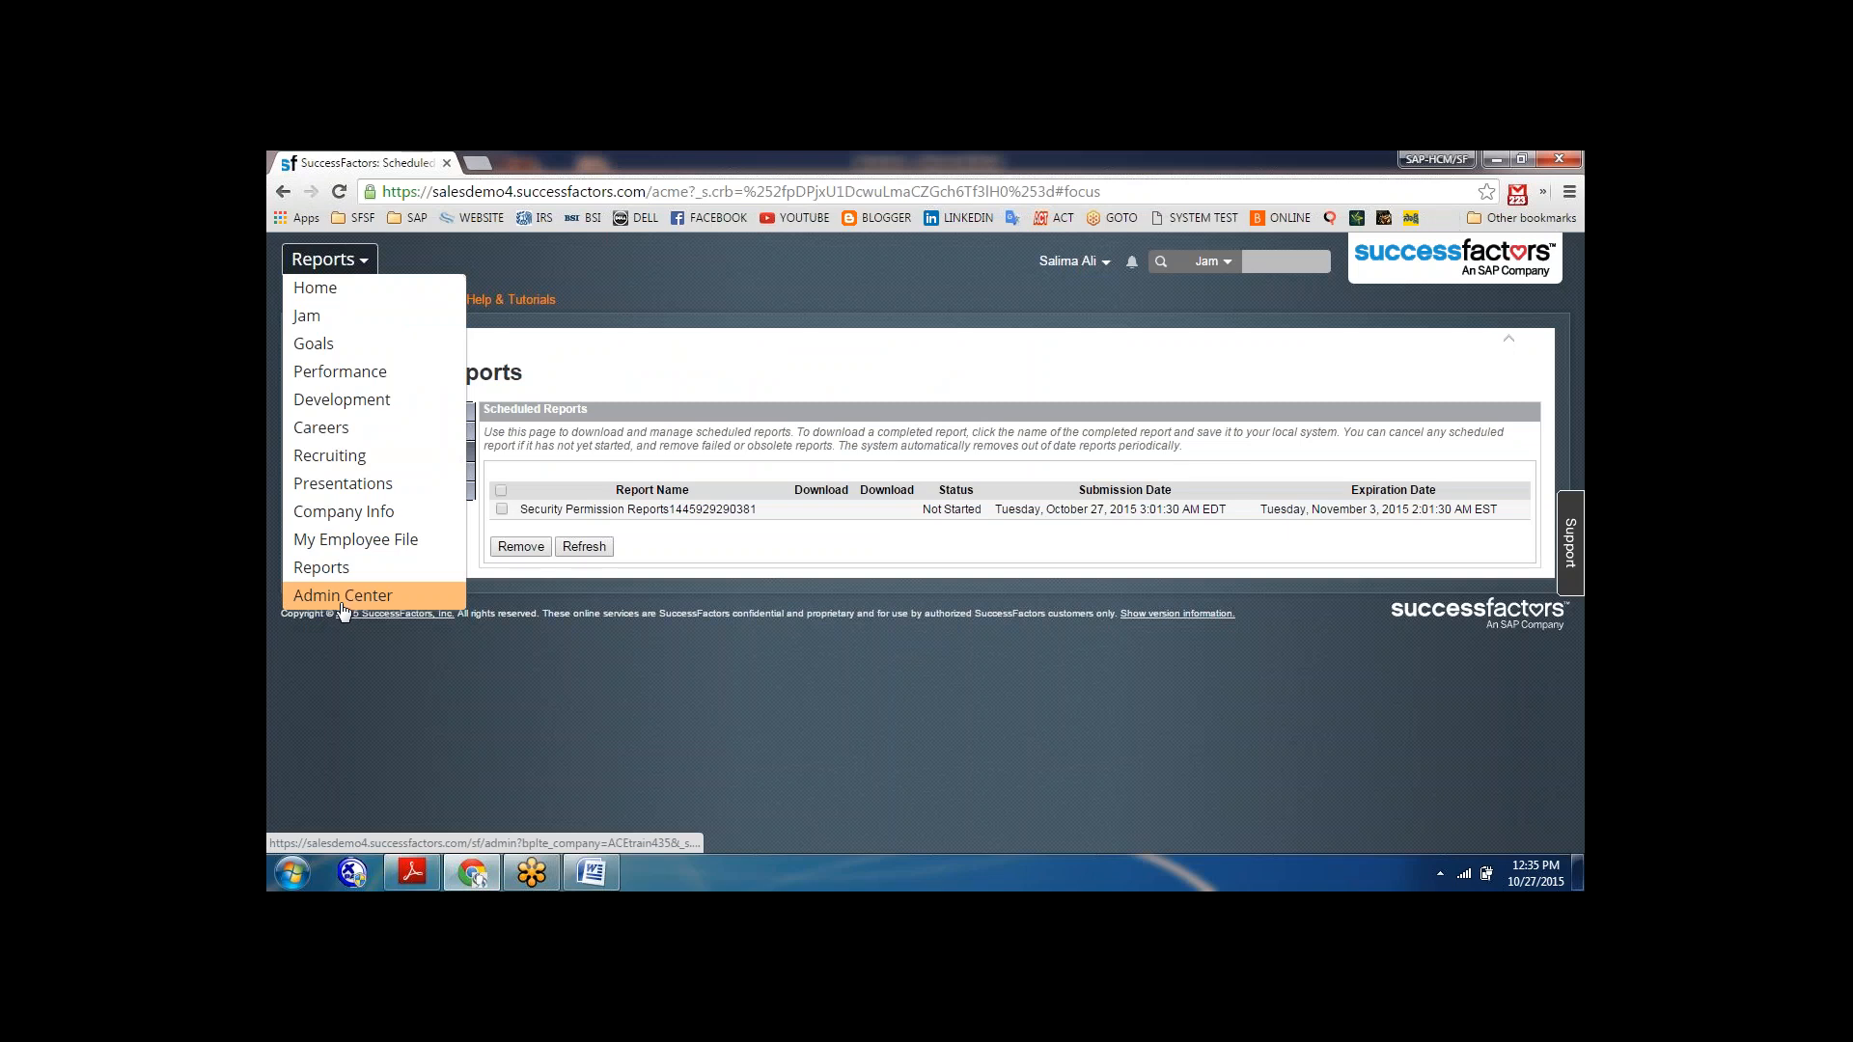
left_click(345, 597)
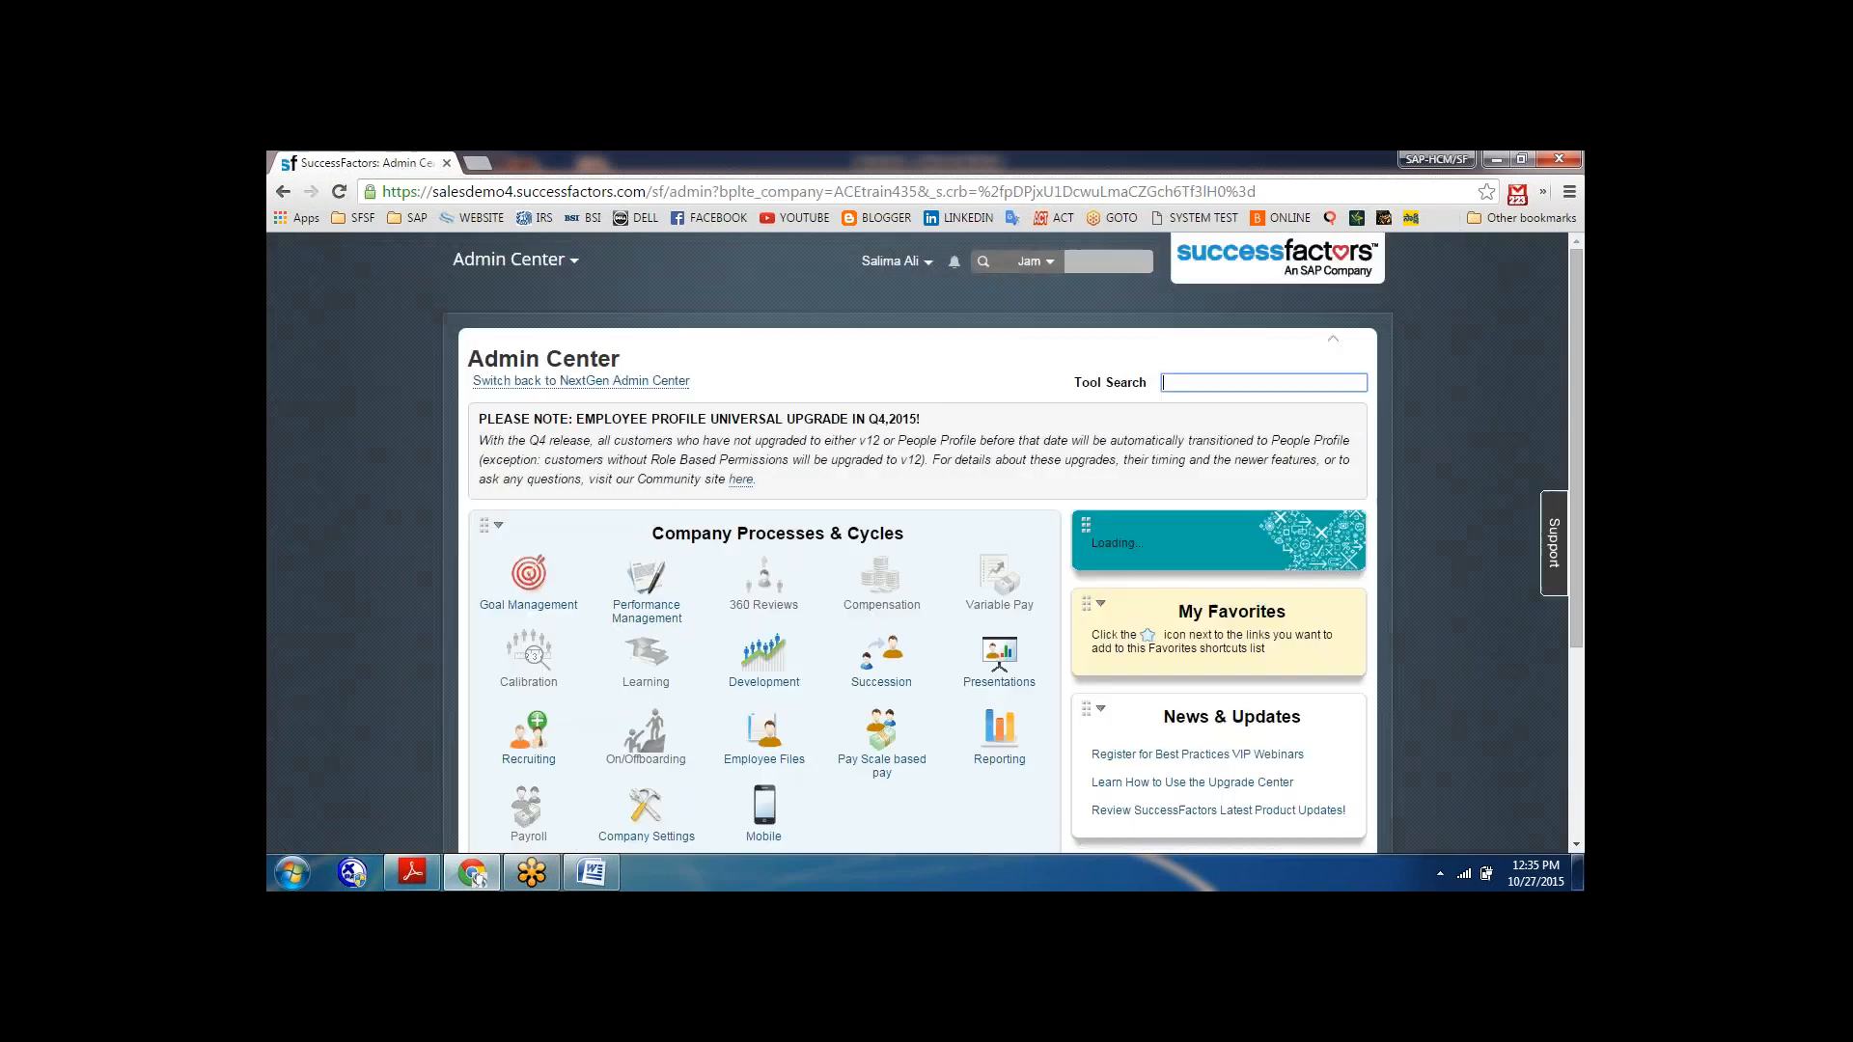
left_click(998, 751)
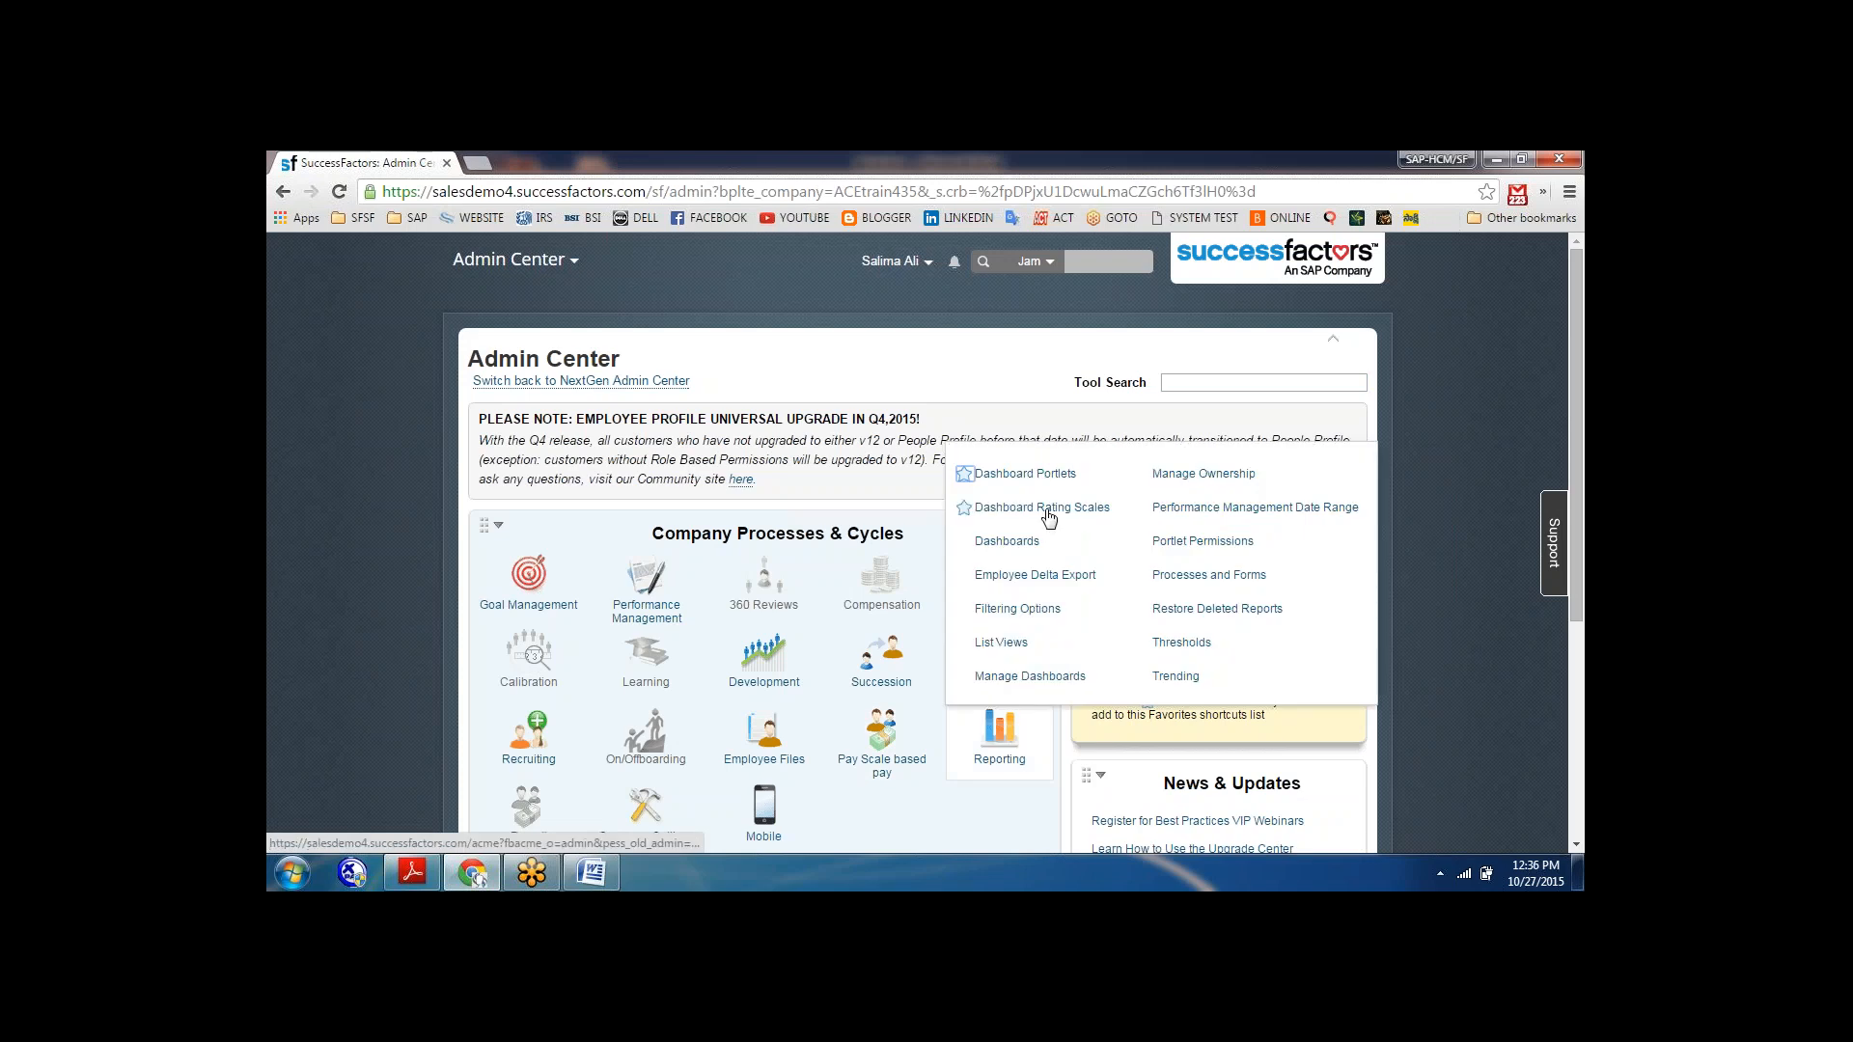
left_click(1006, 543)
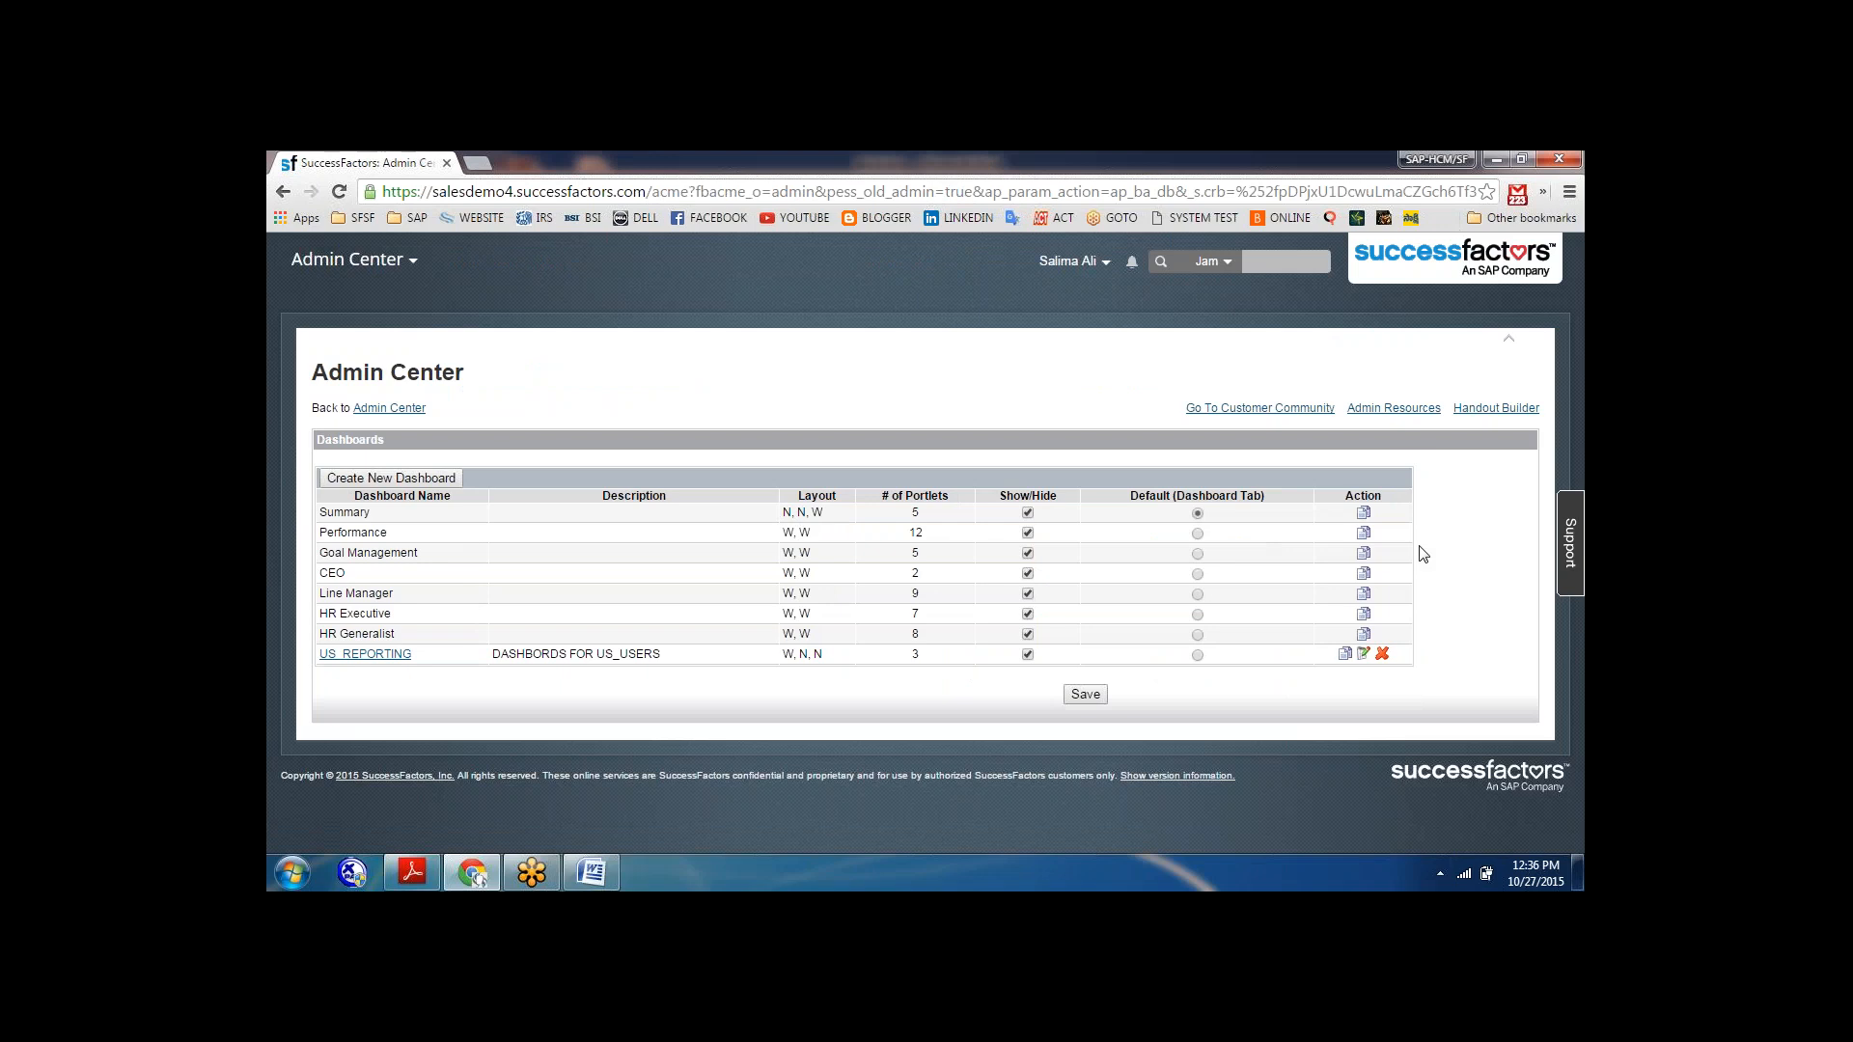
View the properties of the existing US_REPORTING dashboard in edit mode and return to the dashboards list.
left_click(1363, 533)
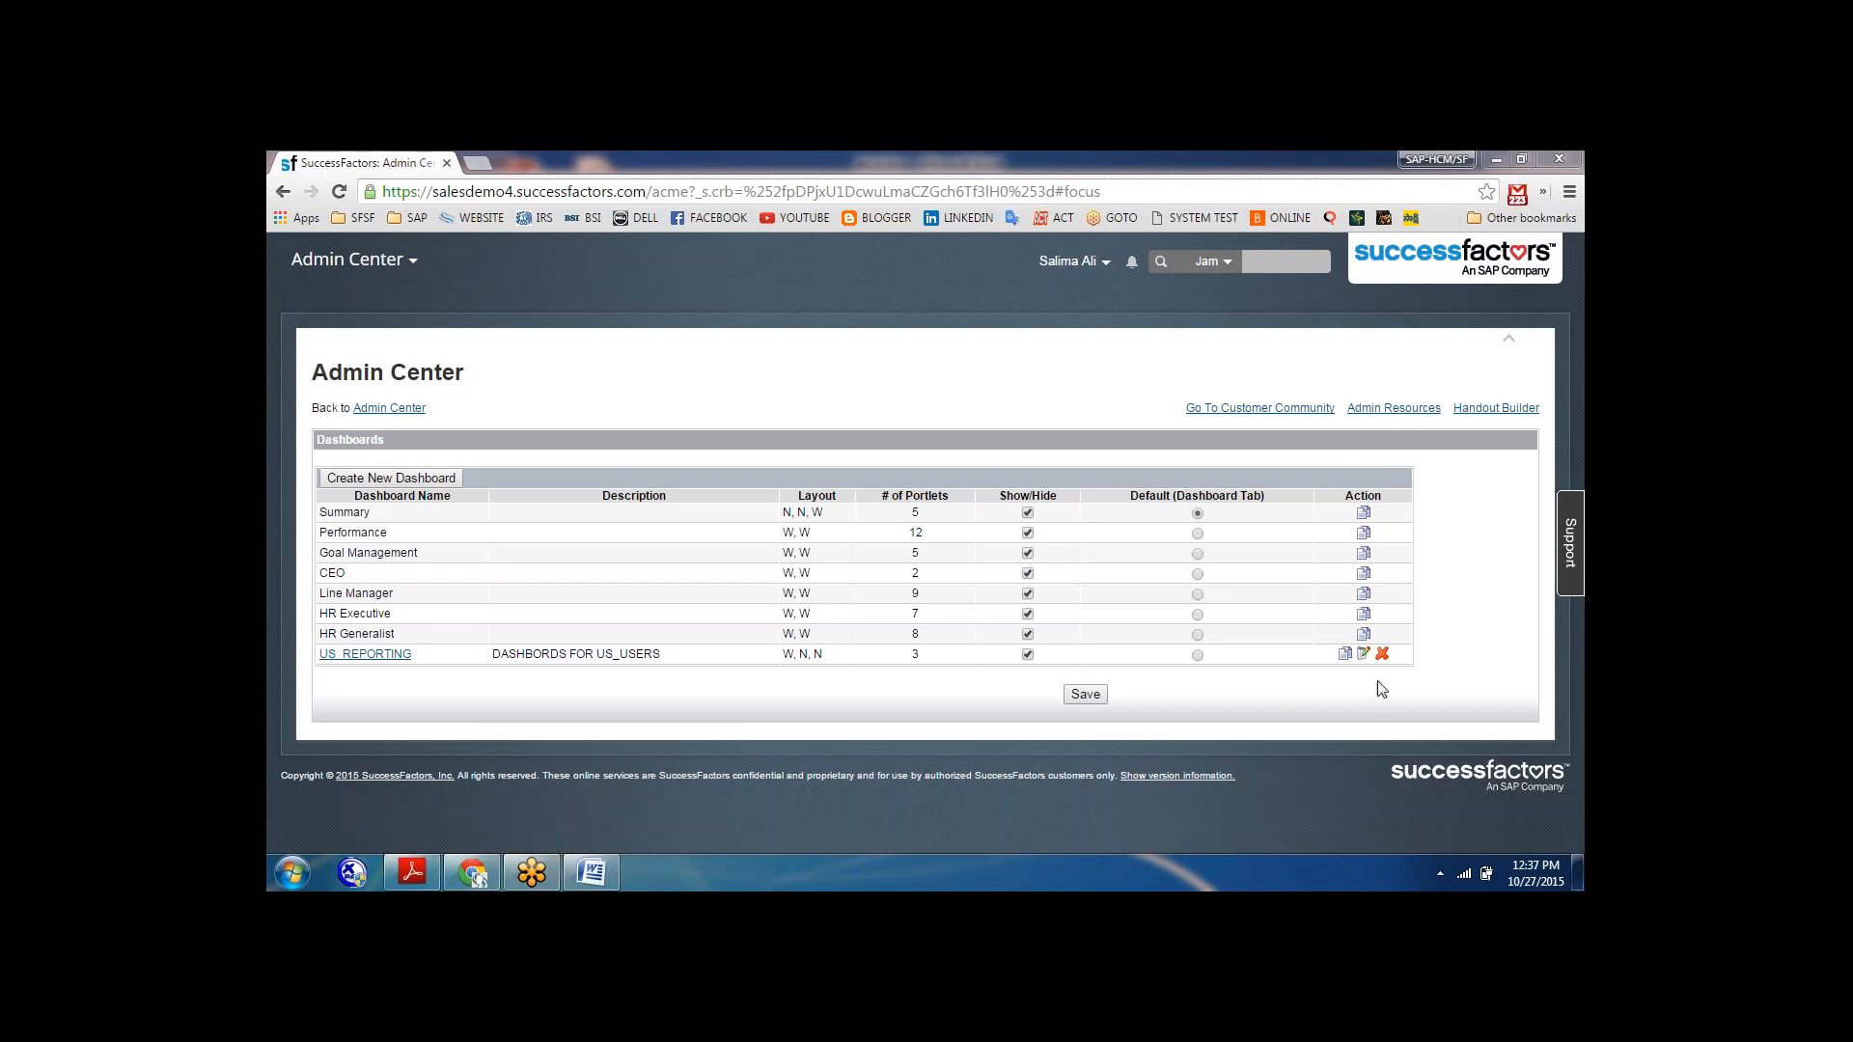
left_click(1362, 654)
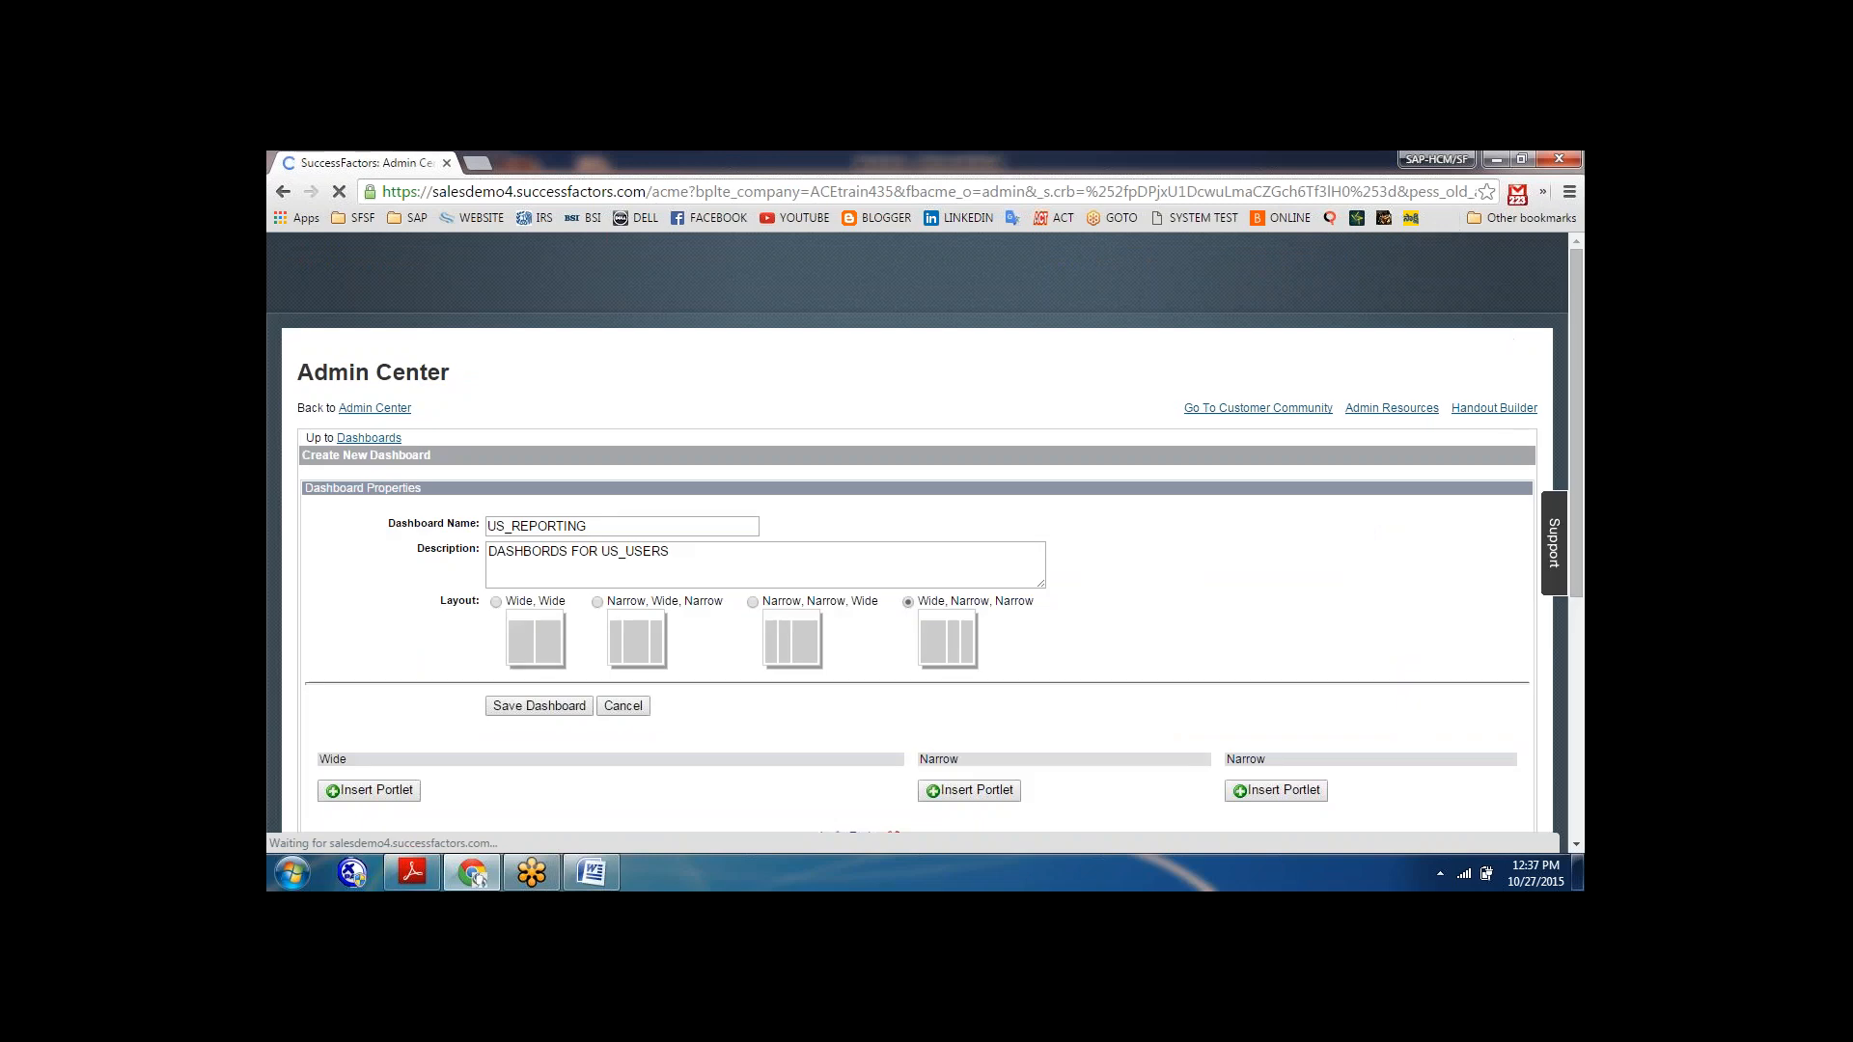
left_click(383, 440)
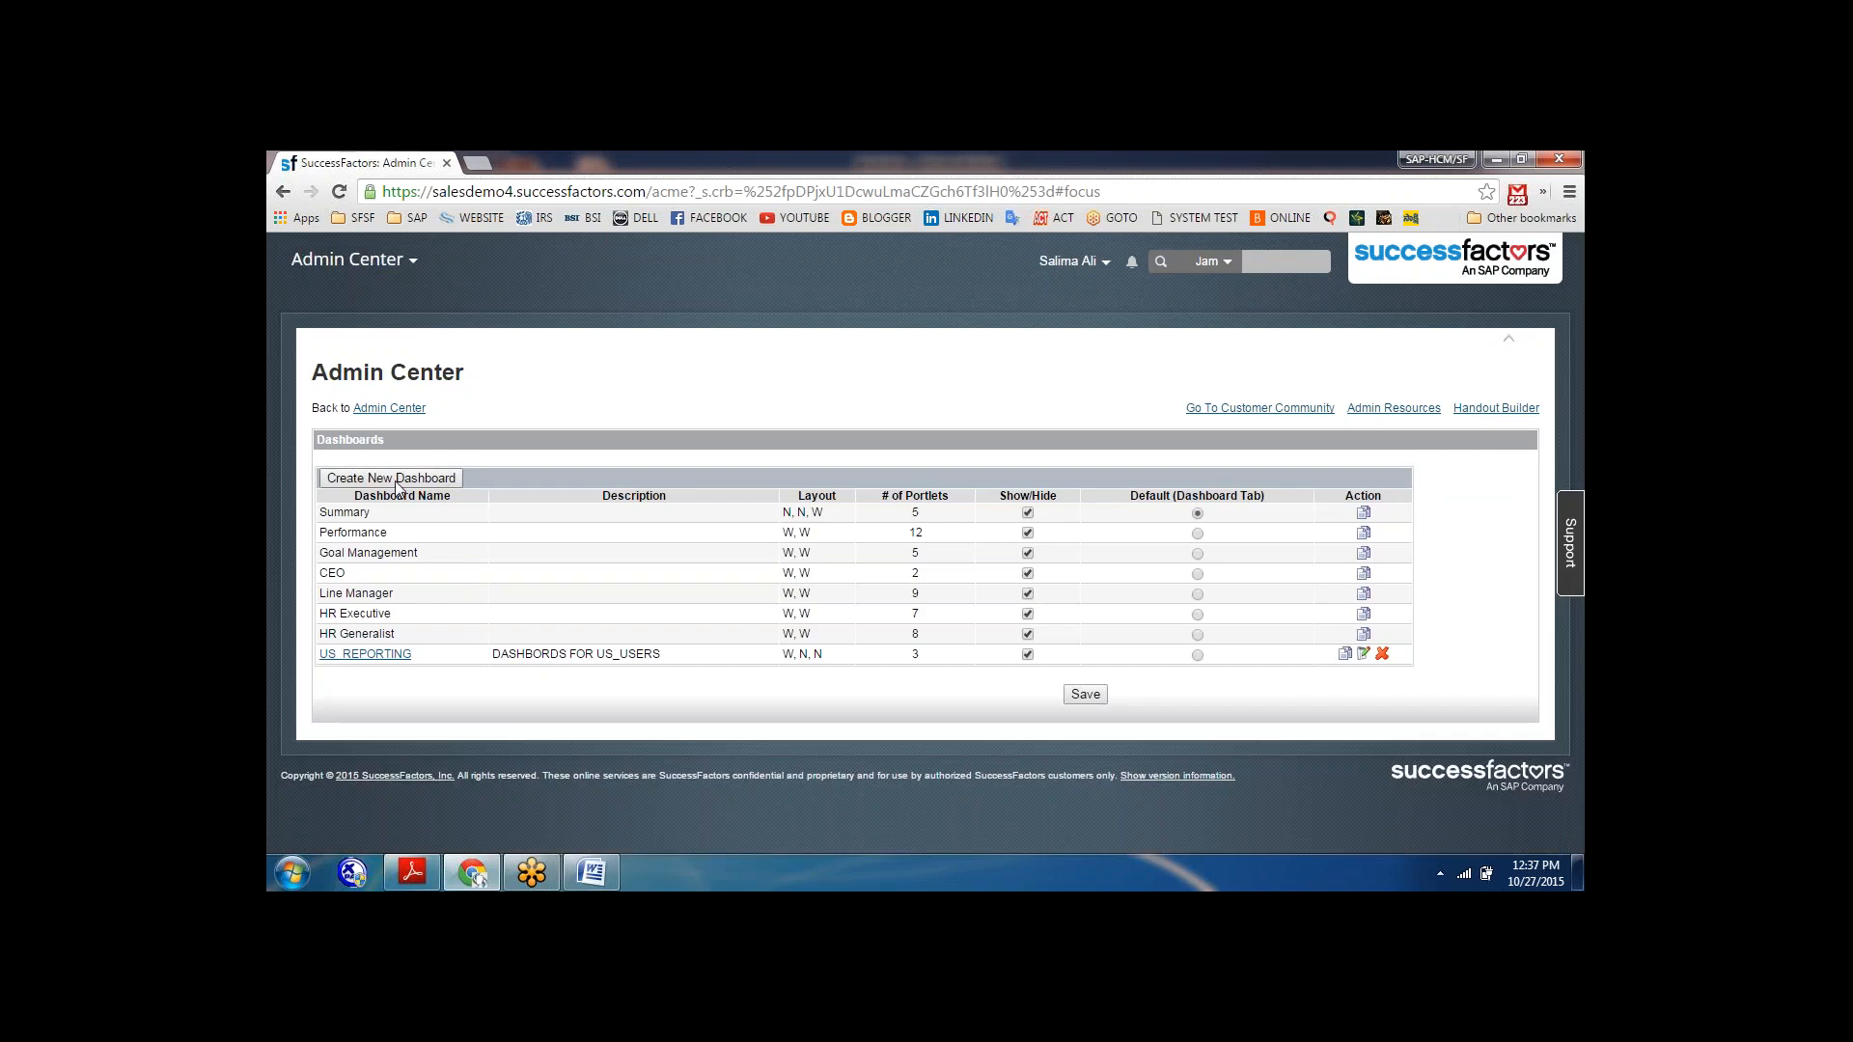
Start a new dashboard named "reporting" with the Narrow, Narrow, Wide layout, leaving the description empty.
left_click(396, 479)
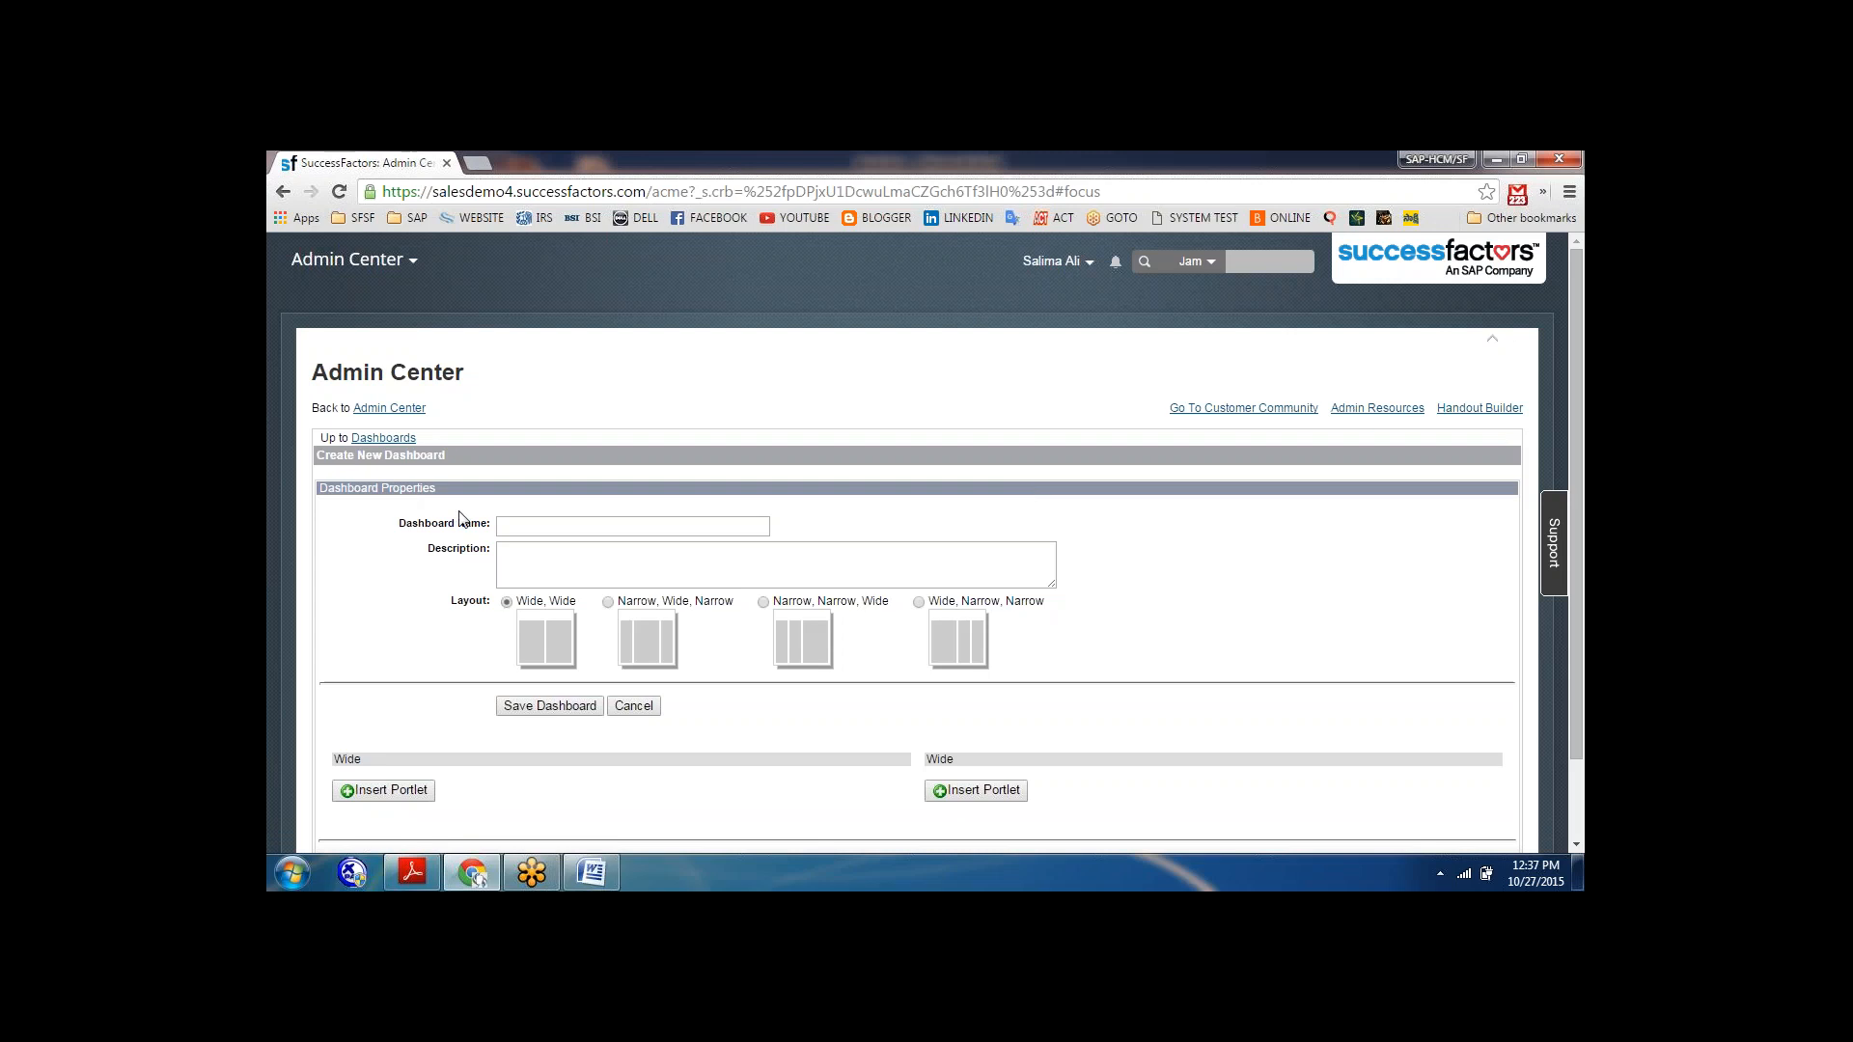
left_click(511, 527)
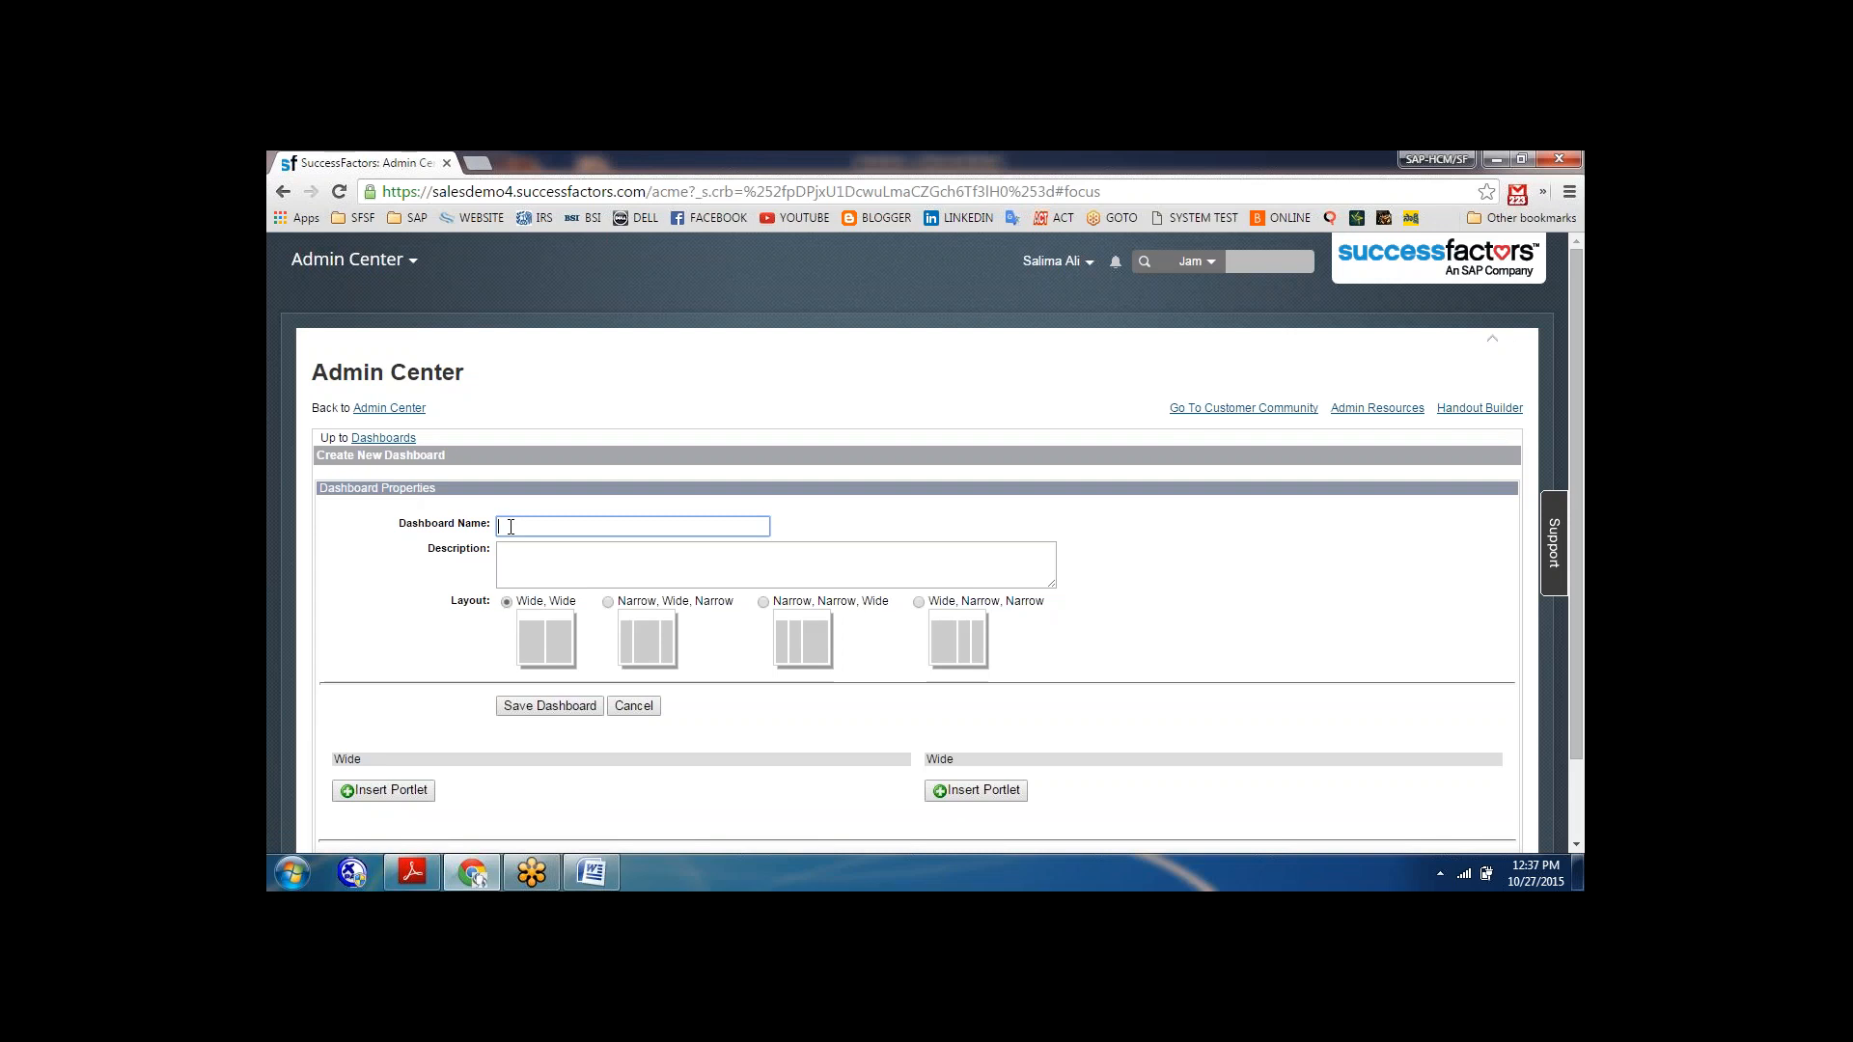
type("reporting")
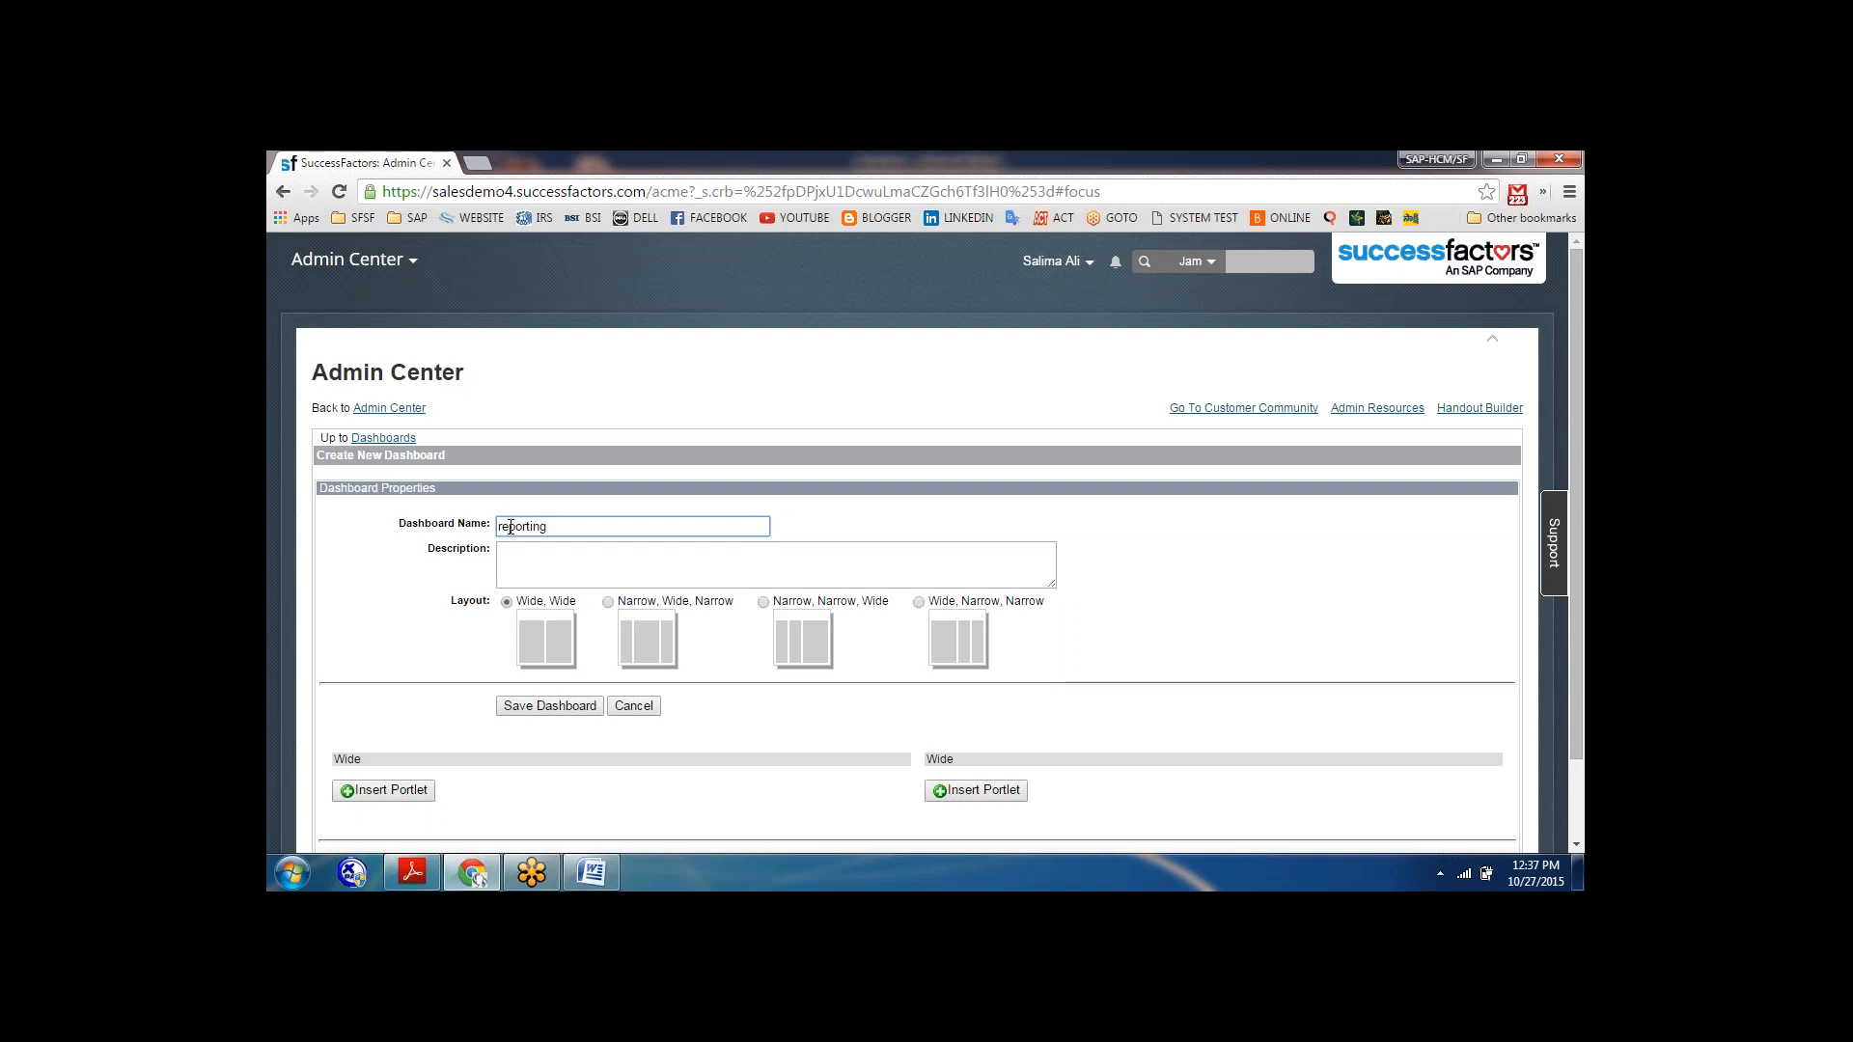
left_click(538, 553)
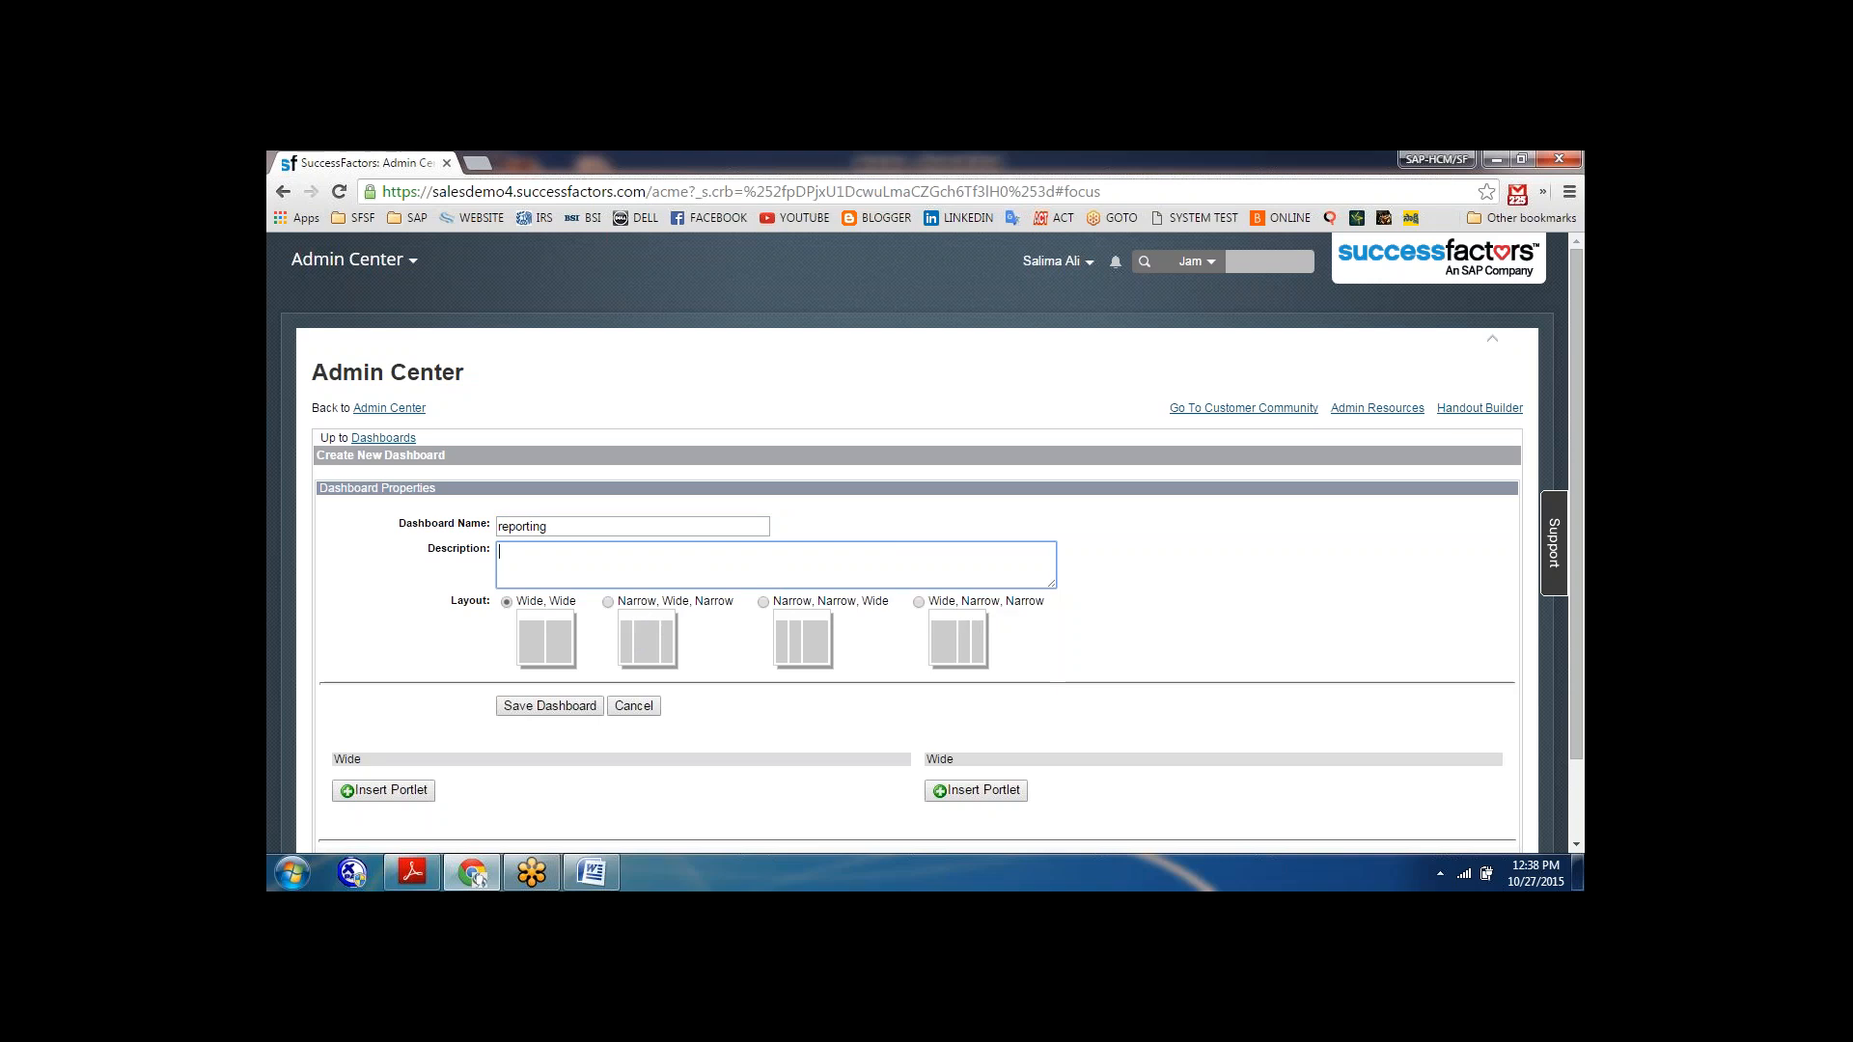
left_click(763, 602)
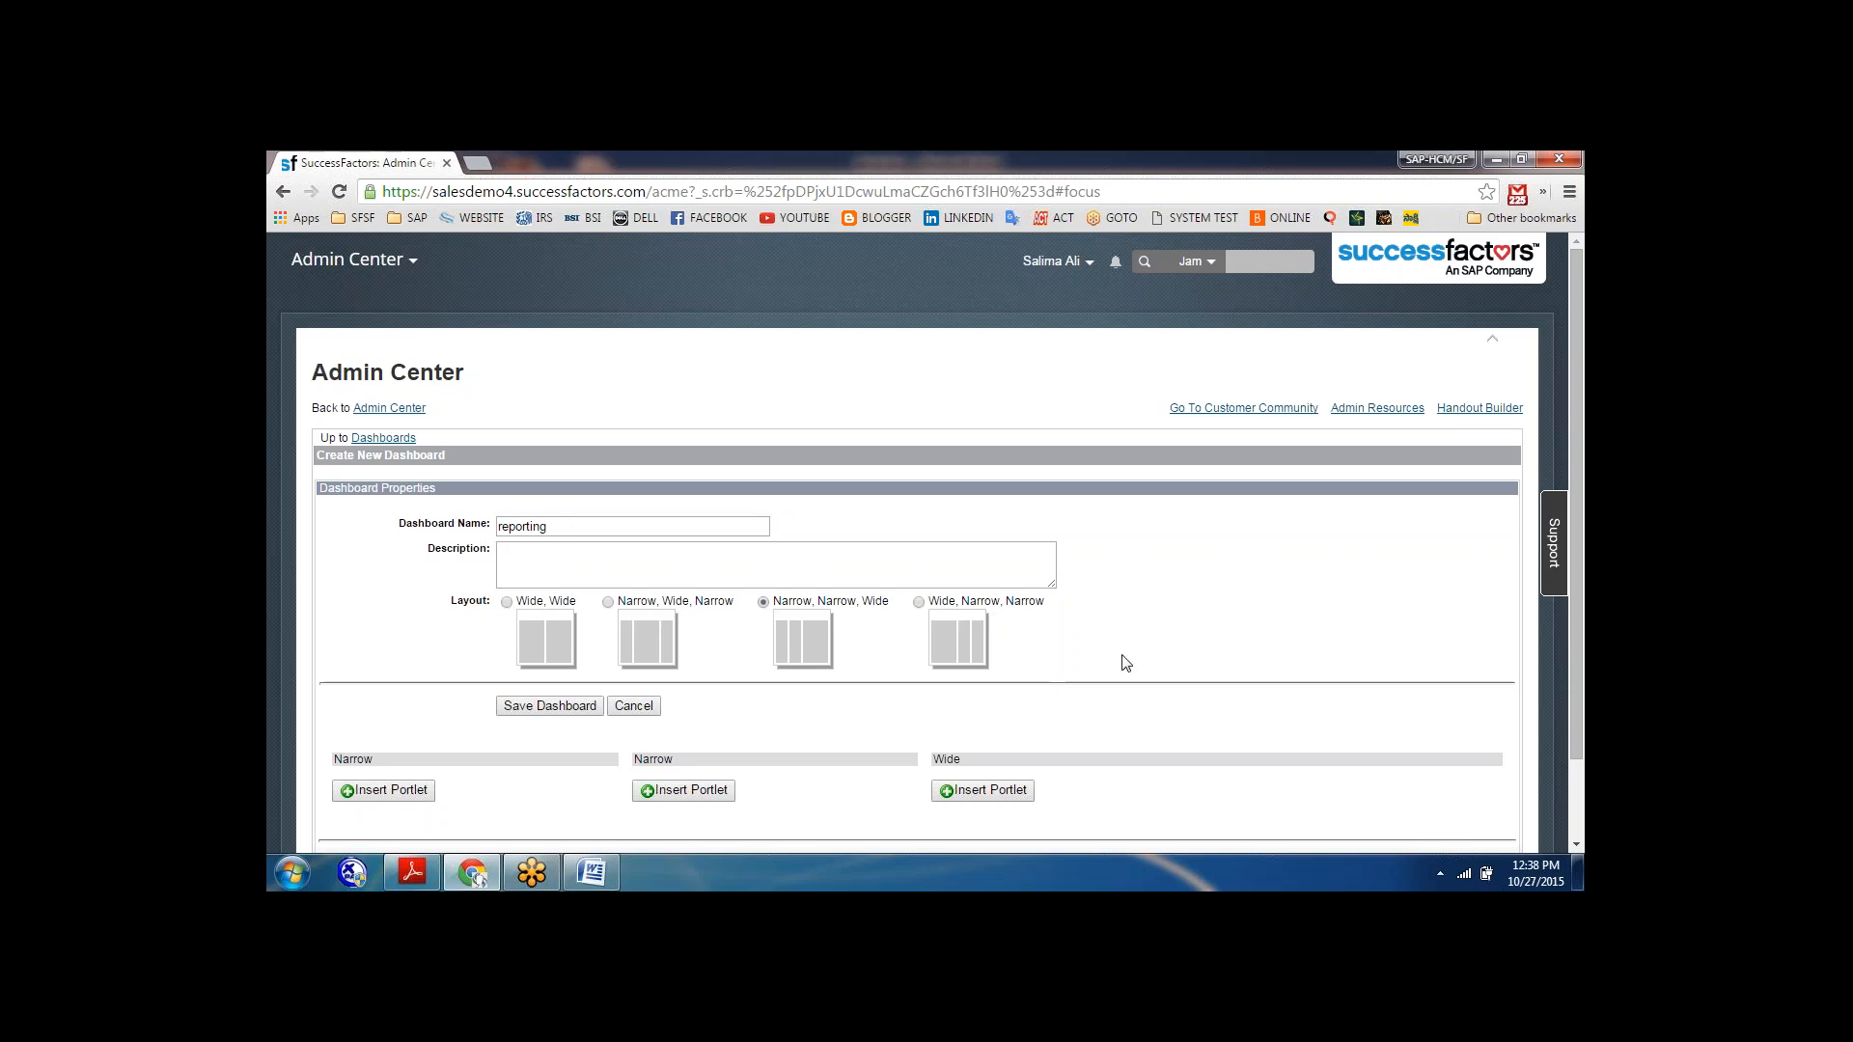
Open the portlet selection for the first narrow column and examine the available portlets in every category.
scroll(1123, 662, "down", 1)
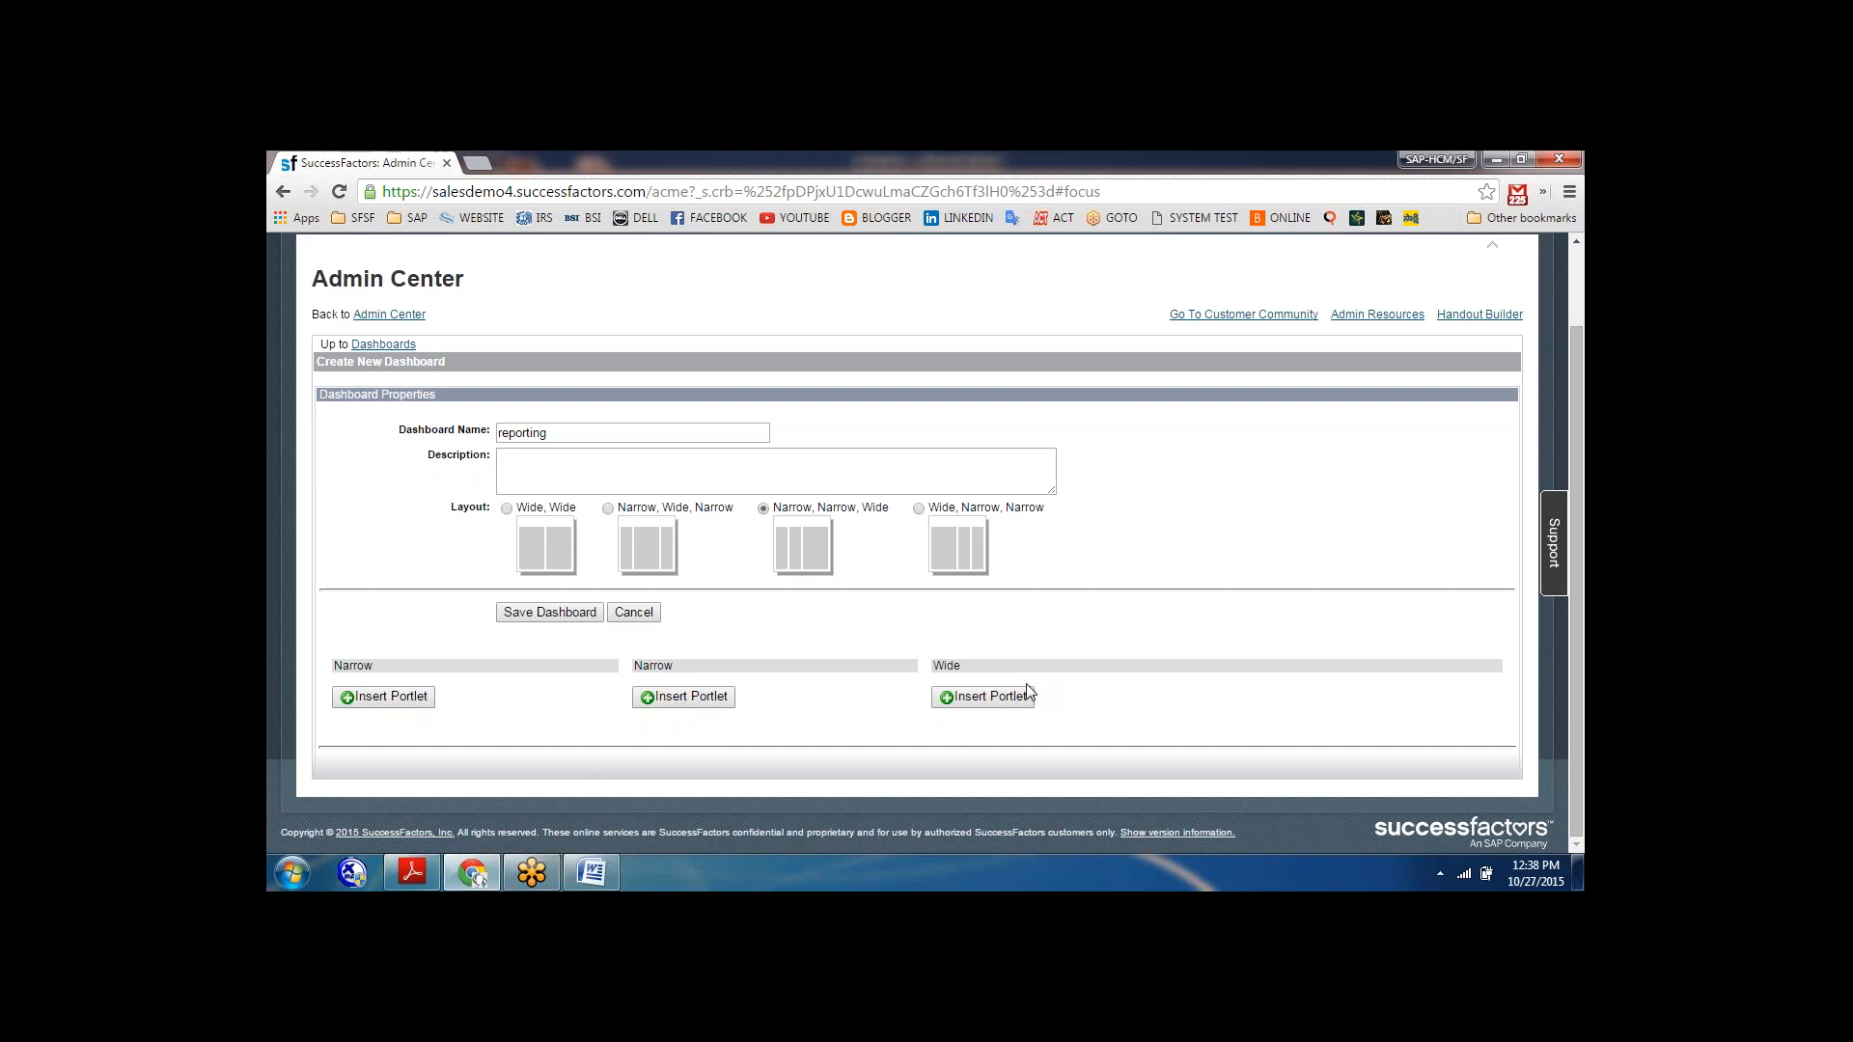
left_click(396, 697)
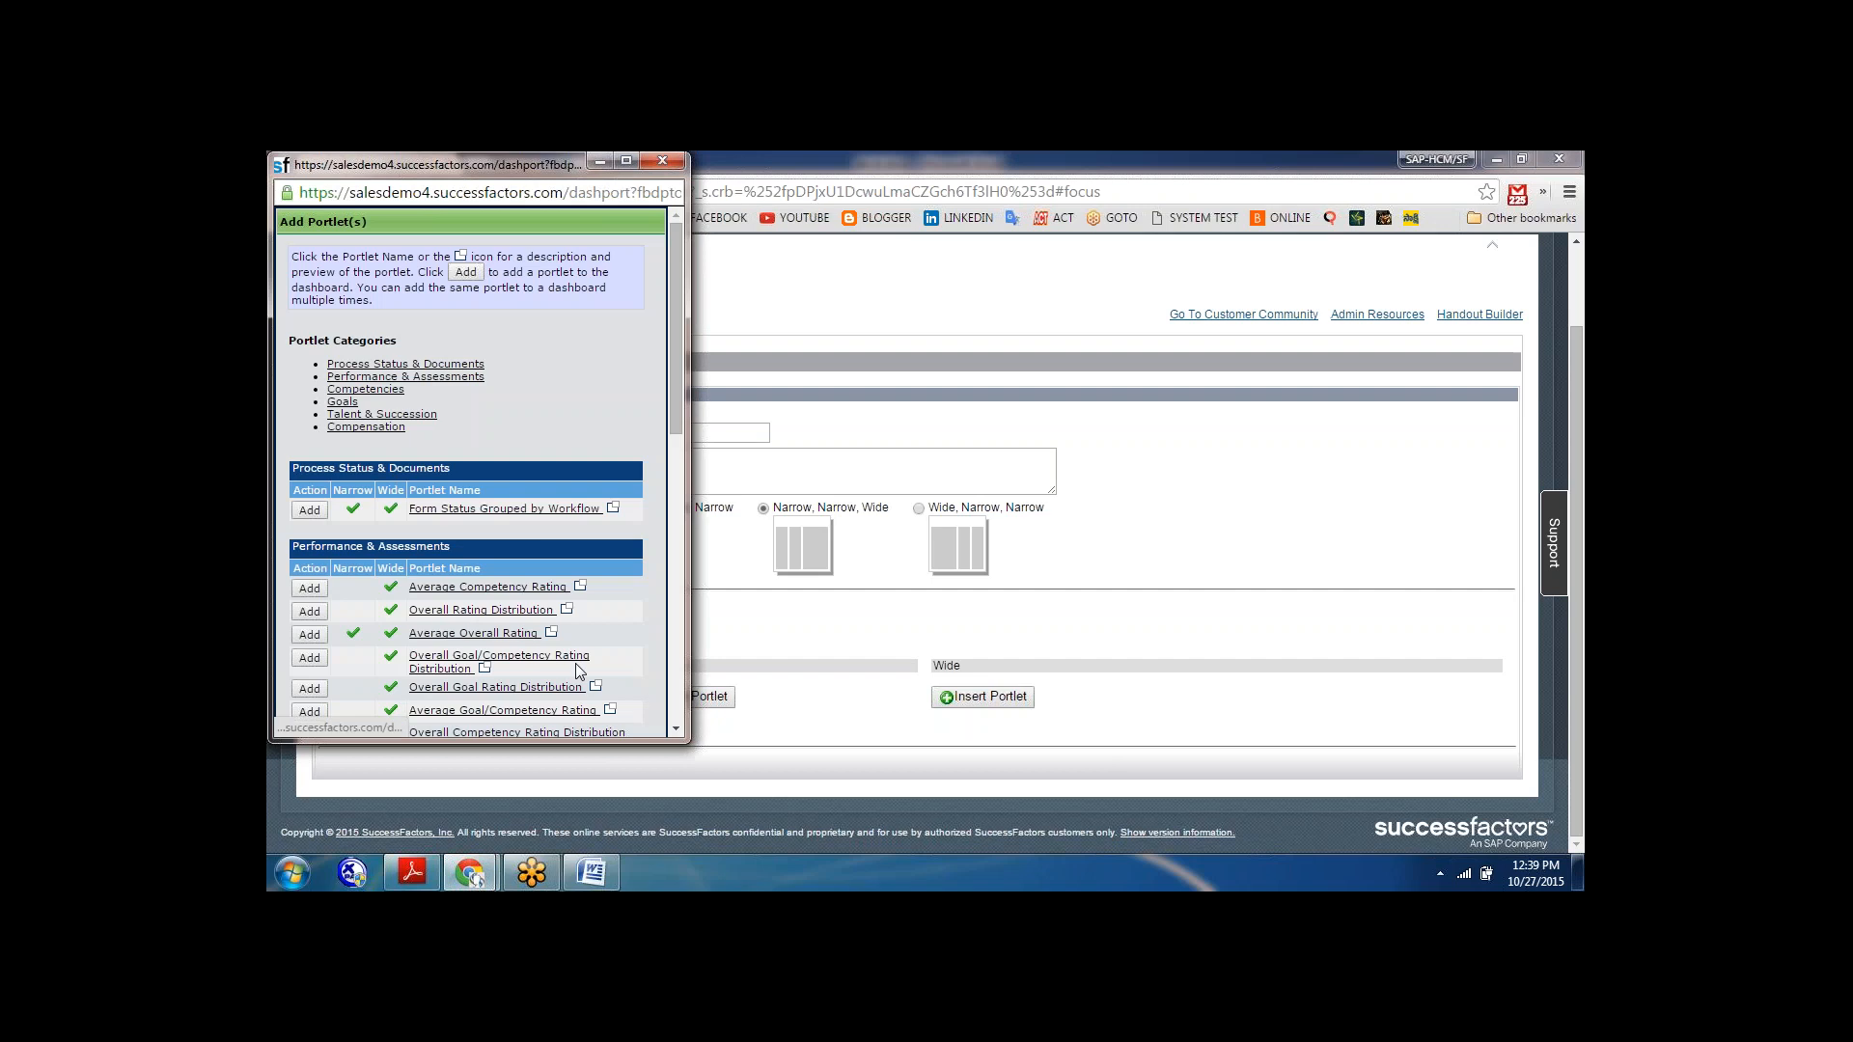
left_click(673, 731)
left_click(674, 731)
left_click(674, 731)
left_click(674, 731)
left_click(674, 731)
left_click(674, 732)
left_click(674, 731)
left_click(673, 732)
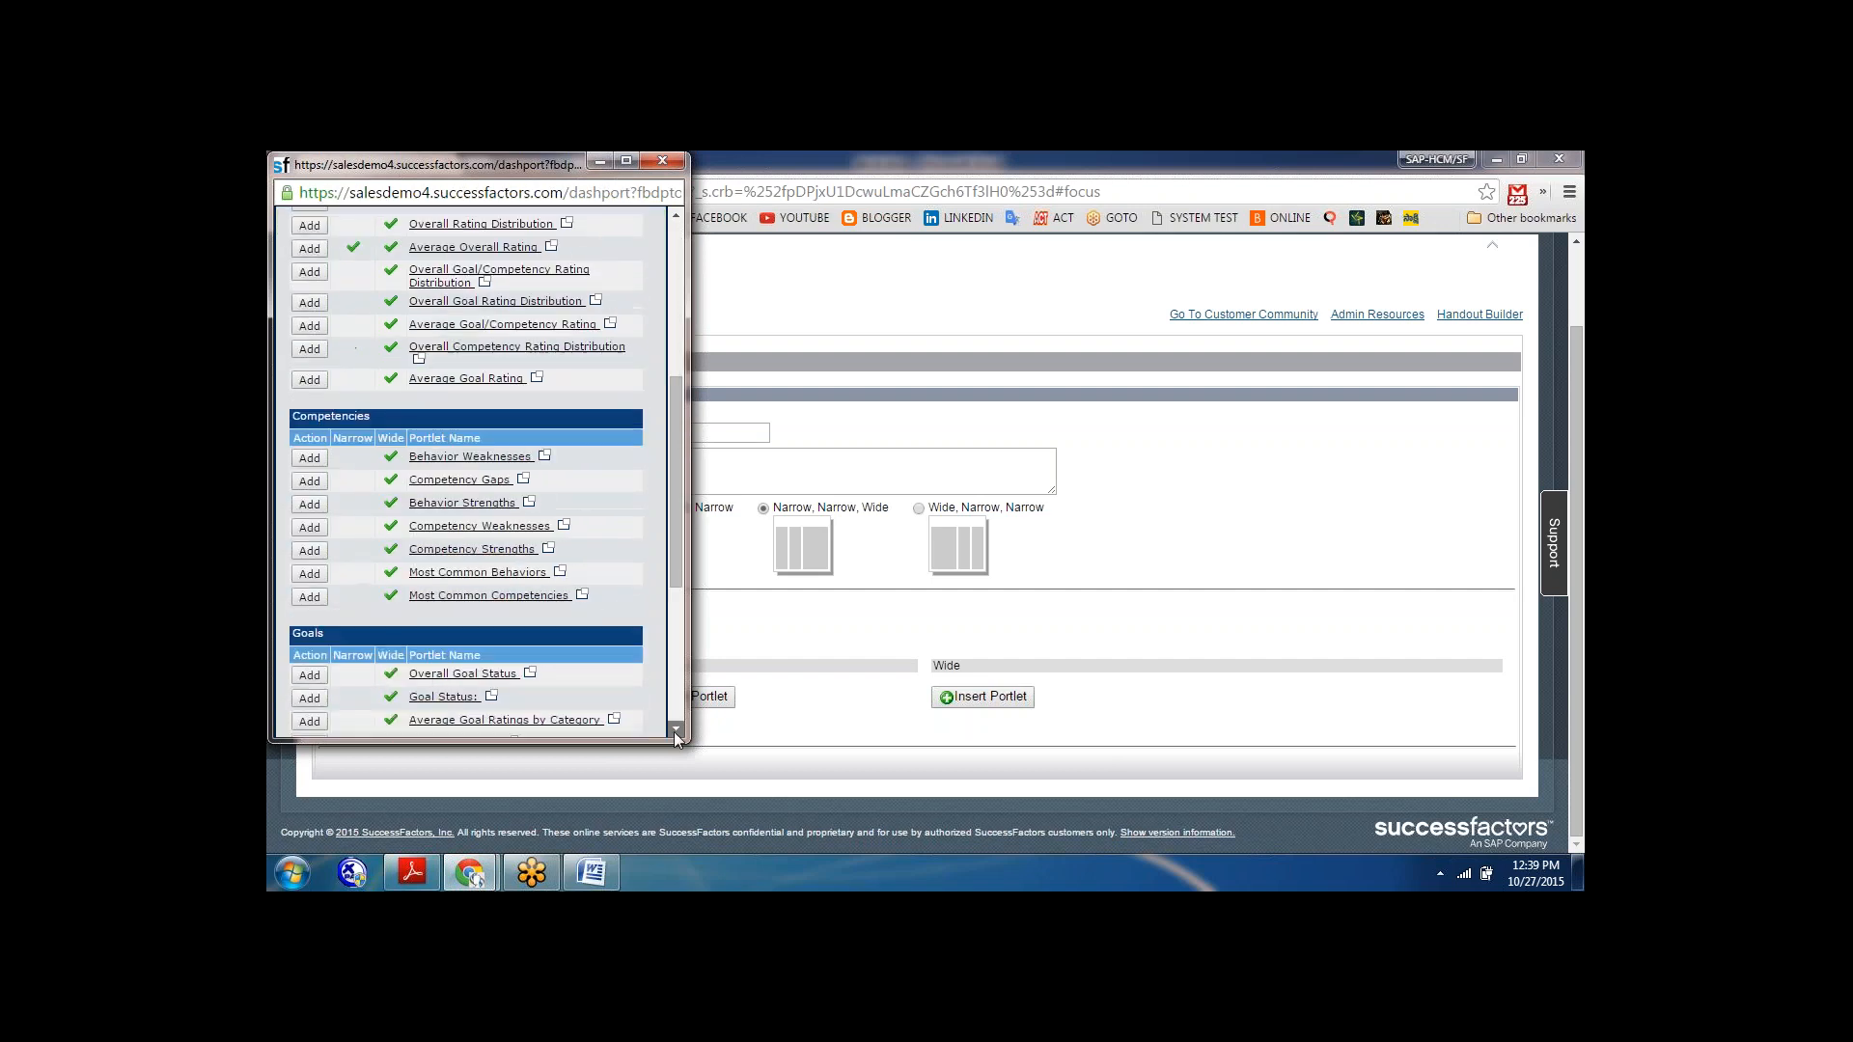
left_click(673, 732)
left_click(673, 732)
left_click(673, 731)
left_click(673, 731)
left_click(673, 731)
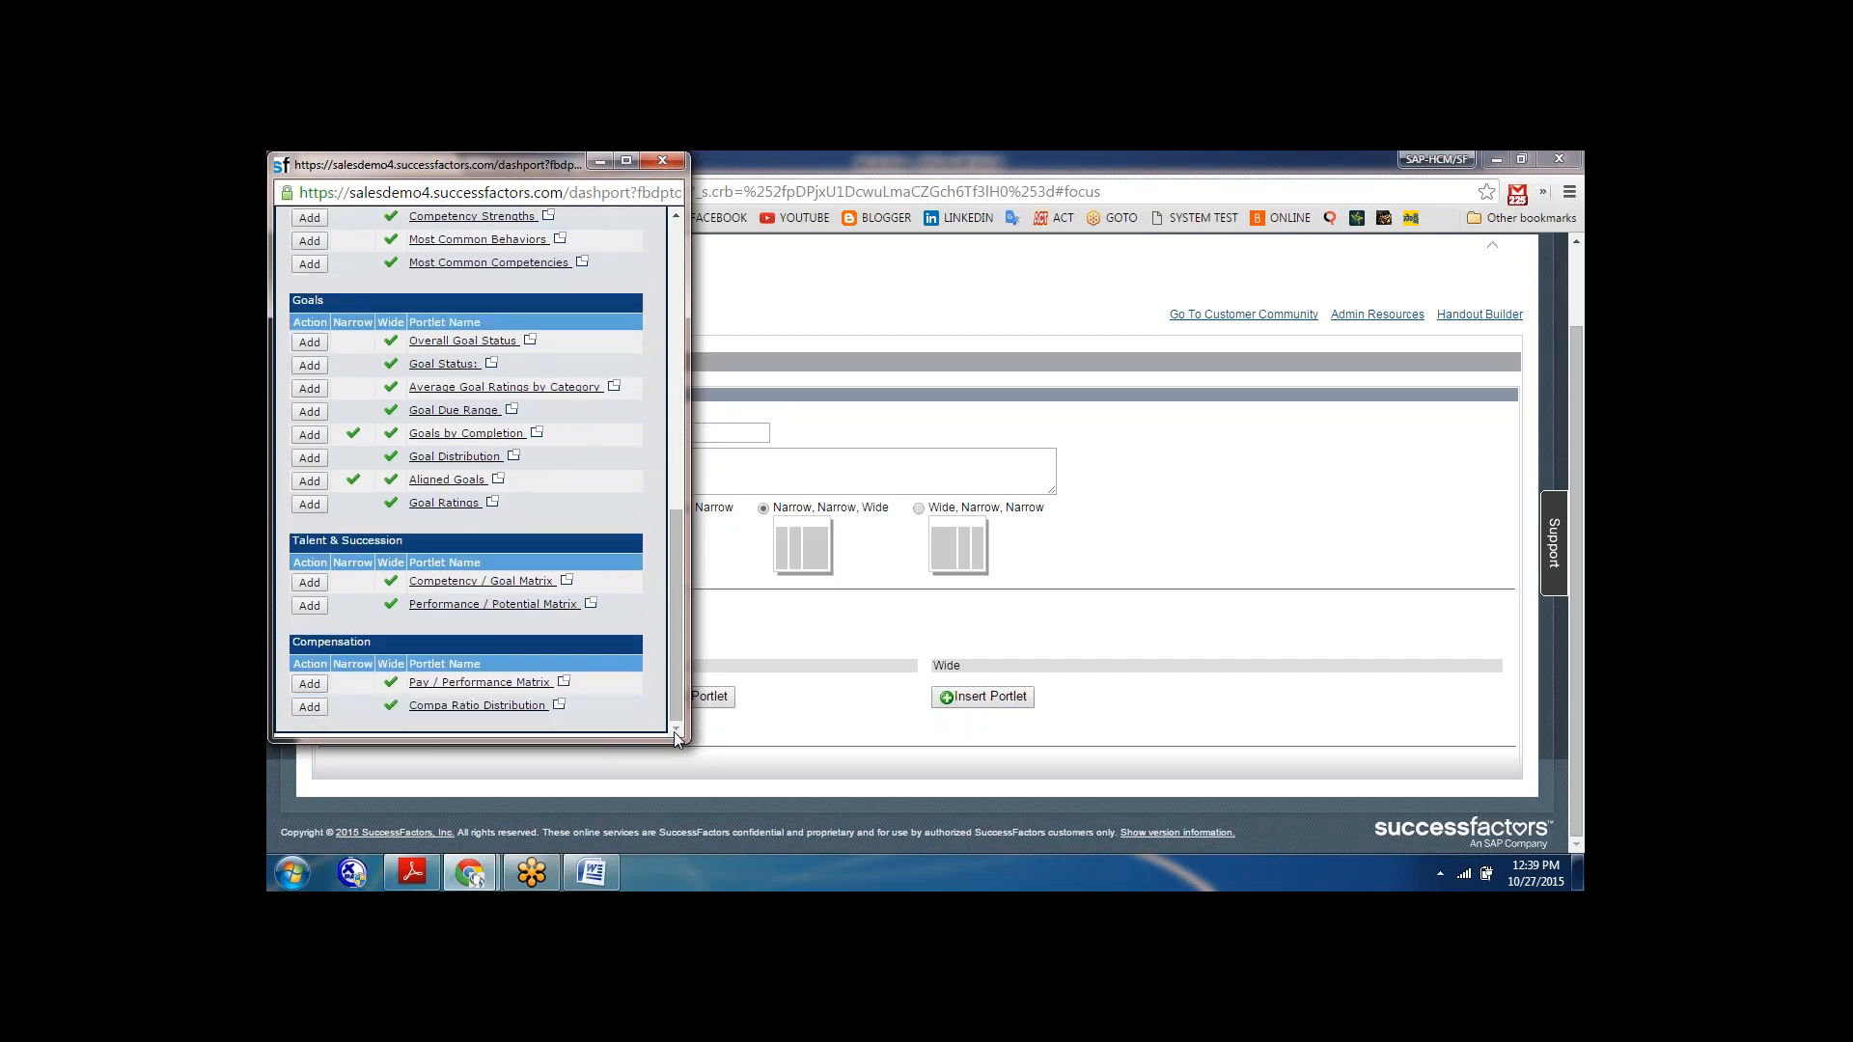
left_click_drag(683, 544, 693, 275)
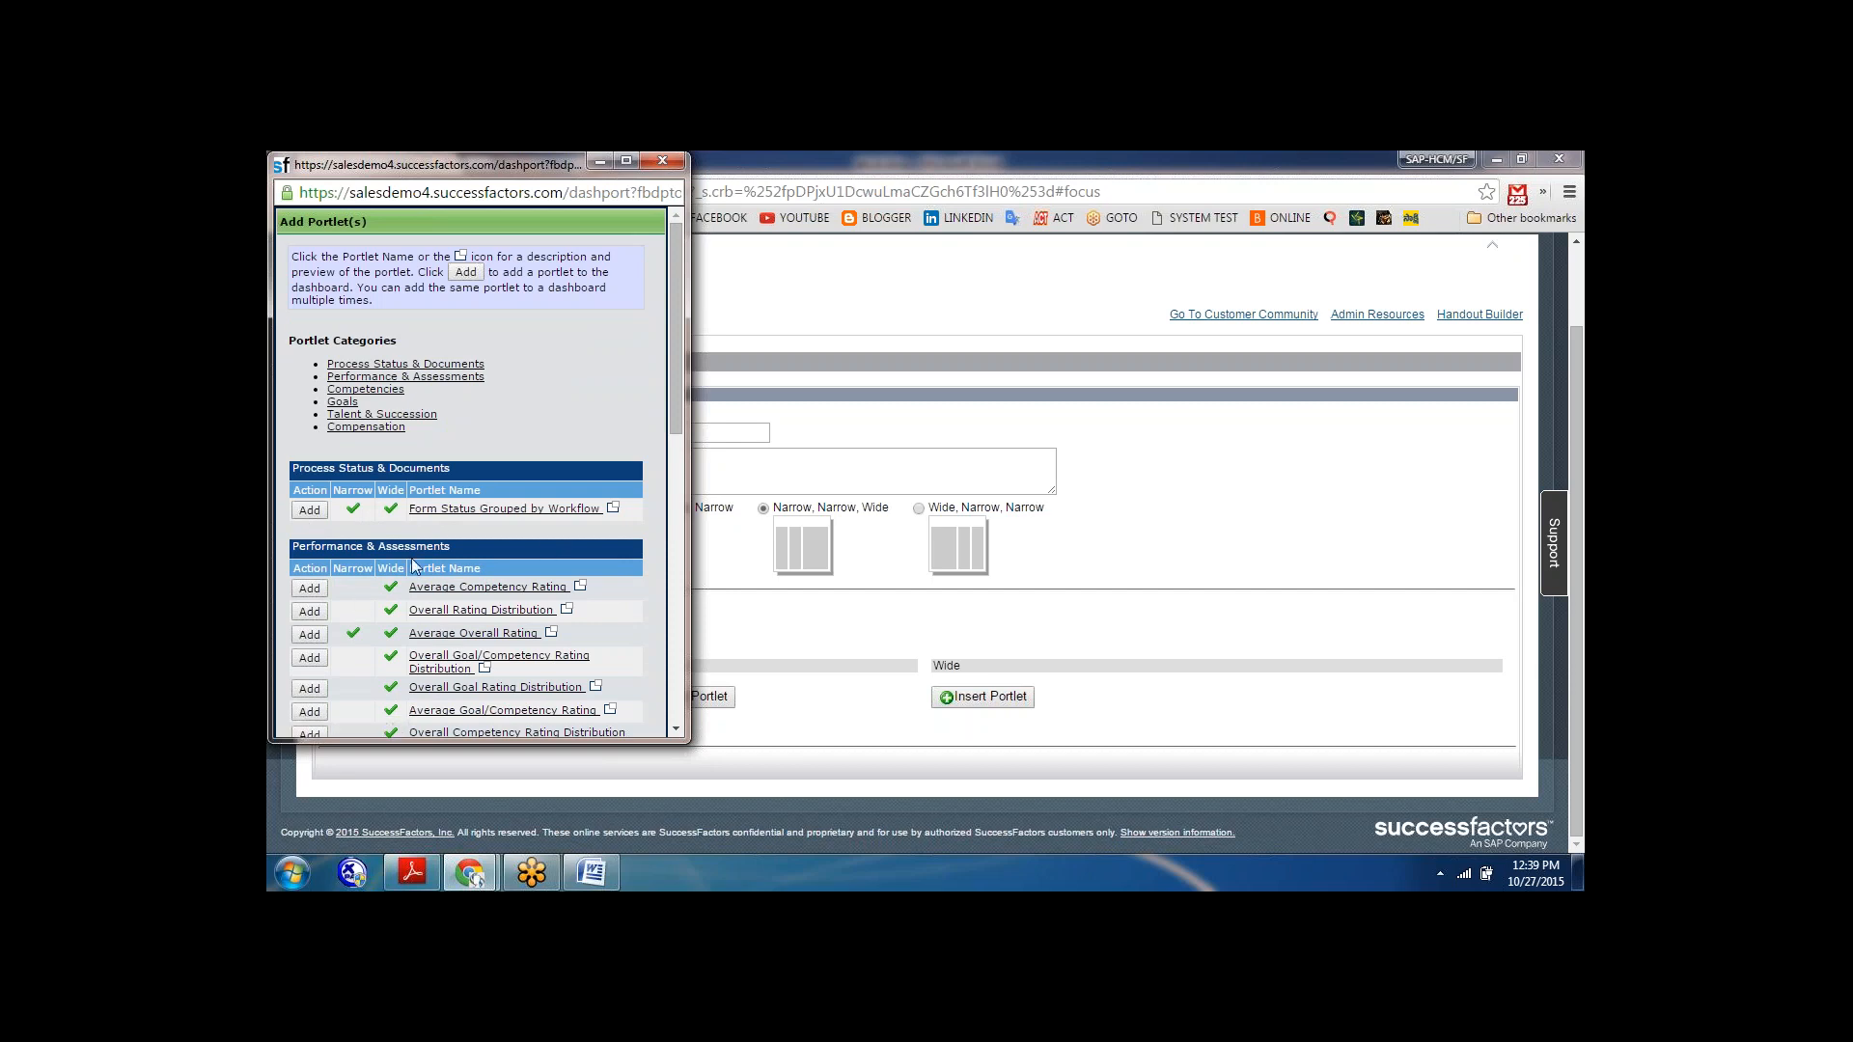
Preview the Overall Goal Rating Distribution portlet, then review the portlet categories through Compensation and close the selection window.
left_click(457, 689)
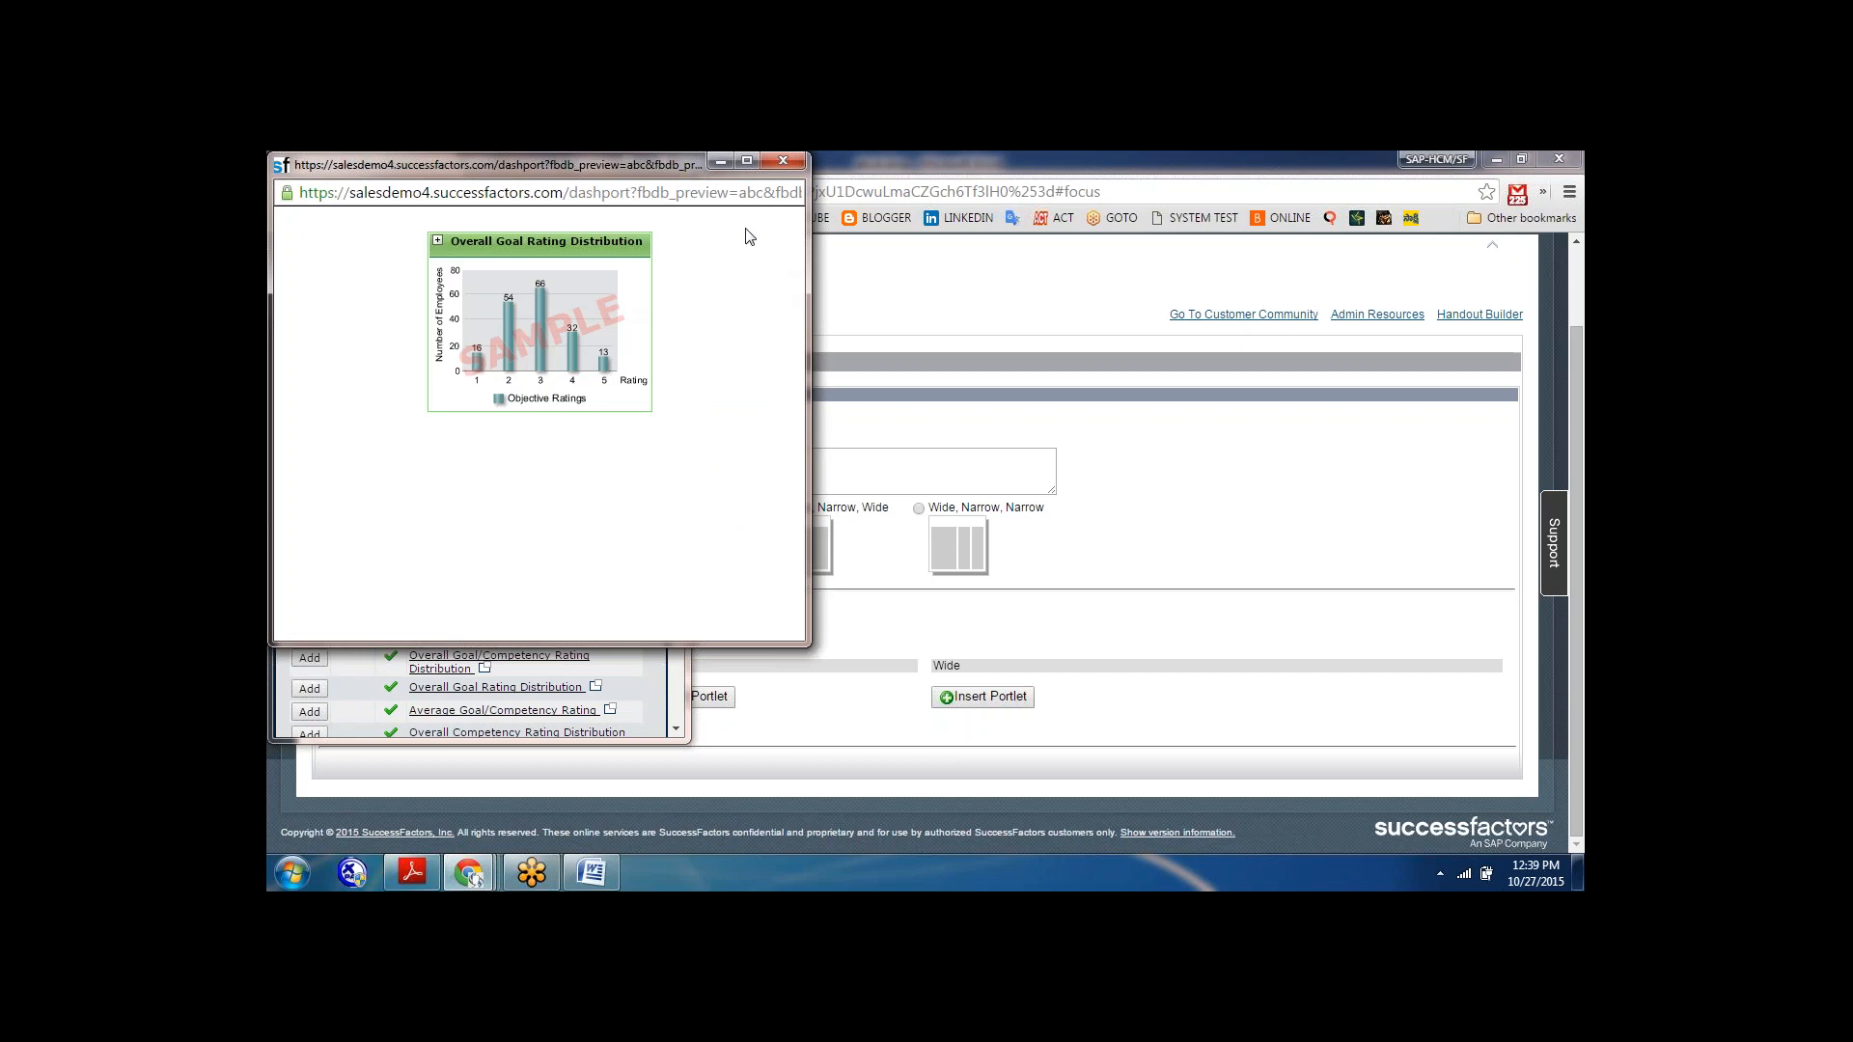
left_click(786, 162)
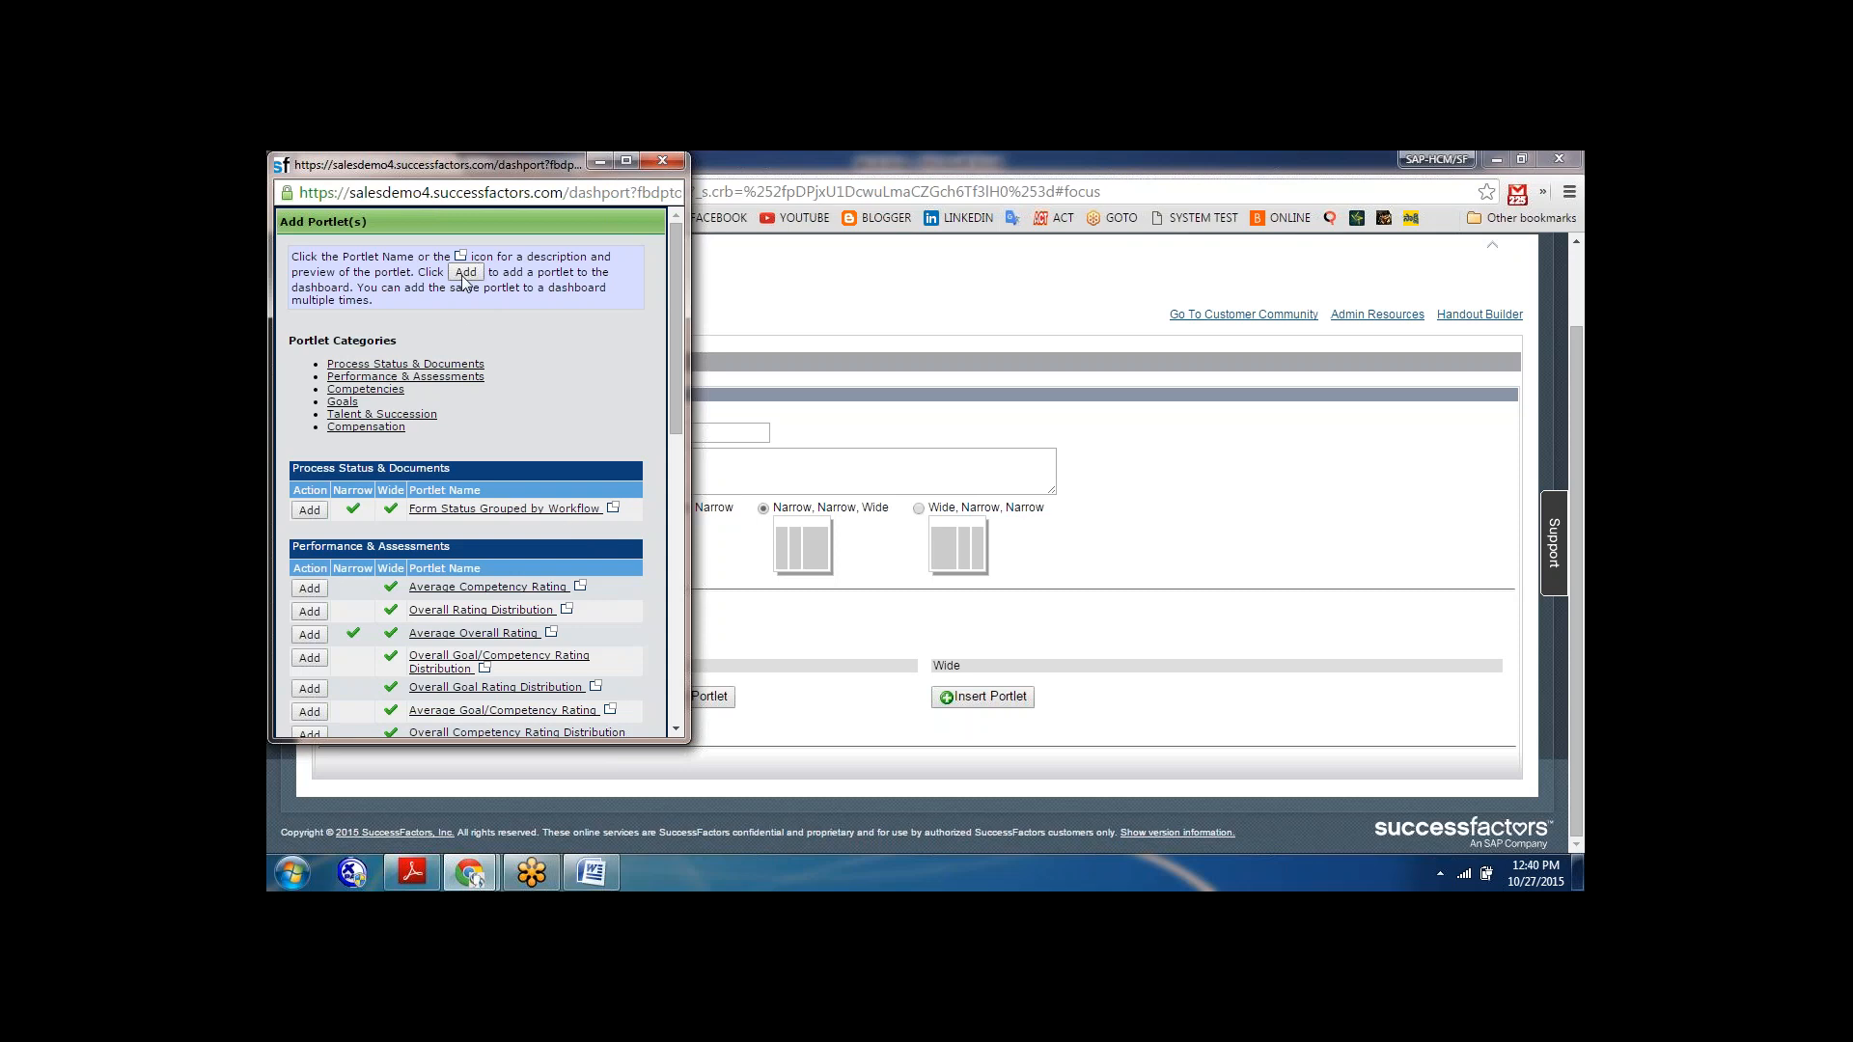
left_click(461, 365)
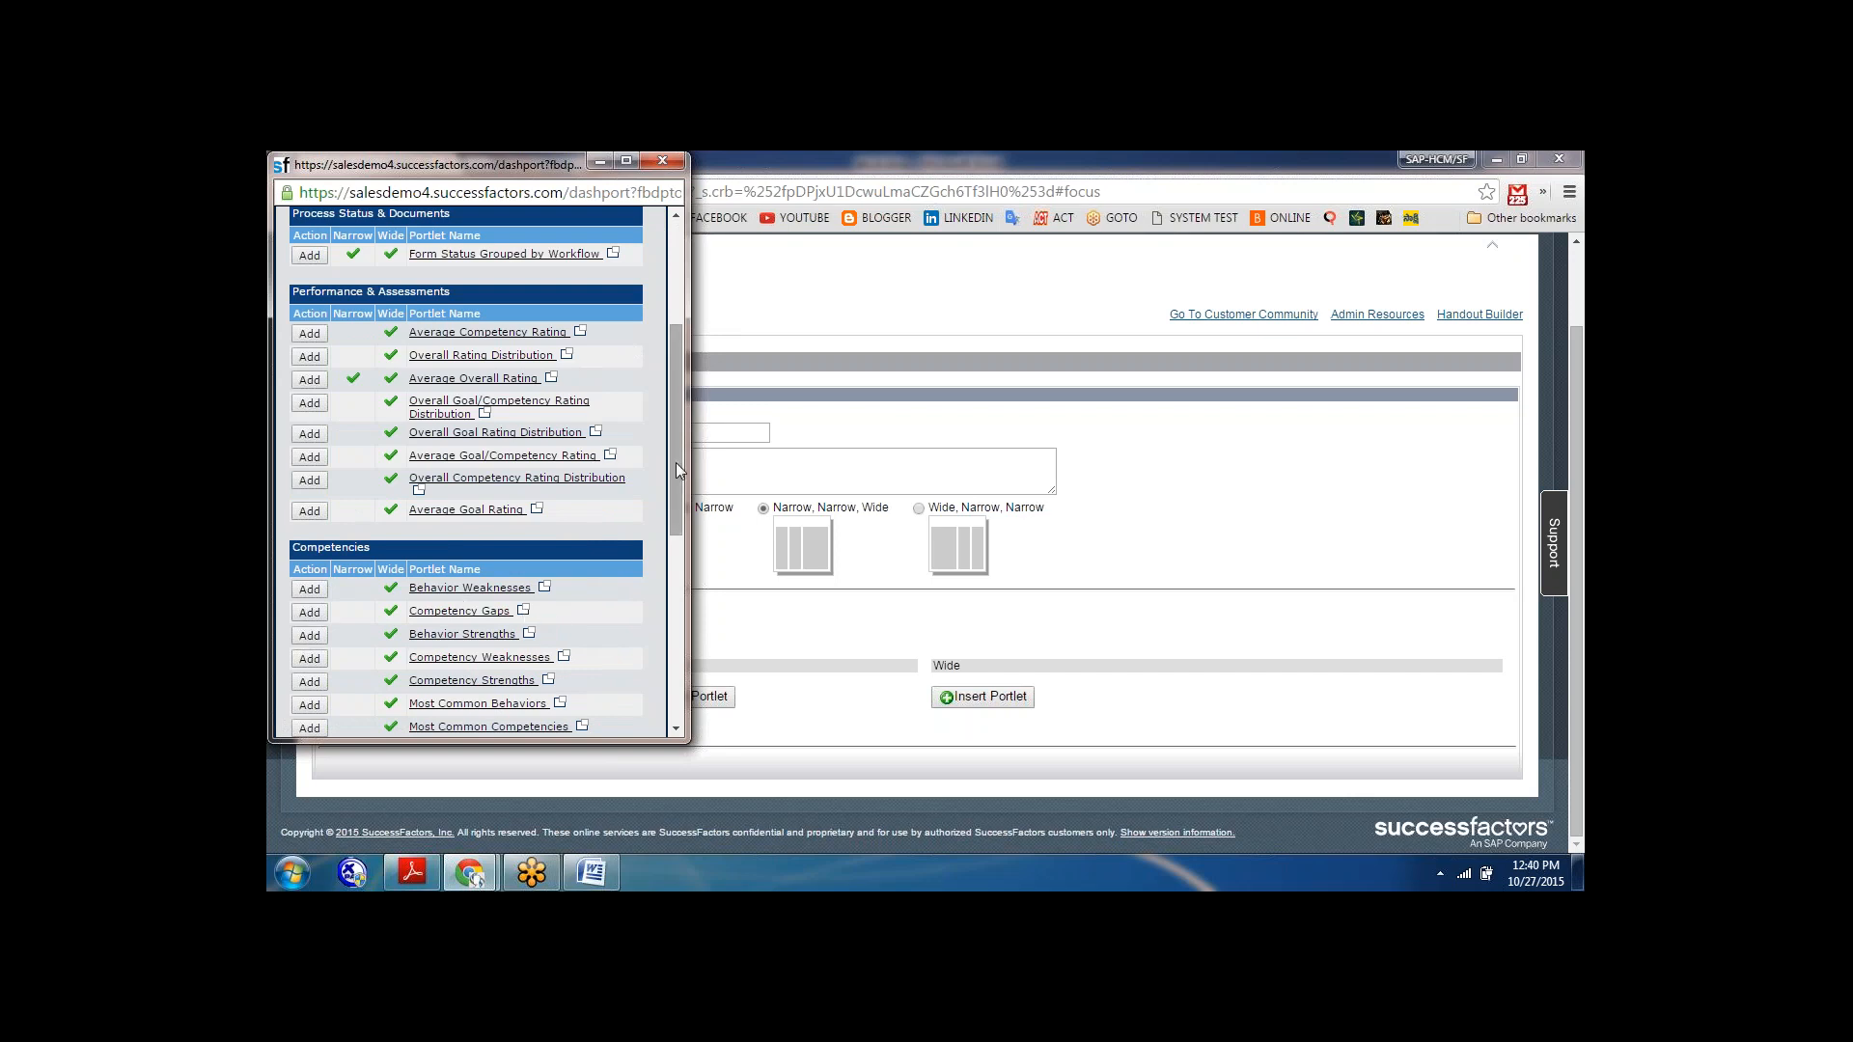
left_click_drag(676, 461, 666, 650)
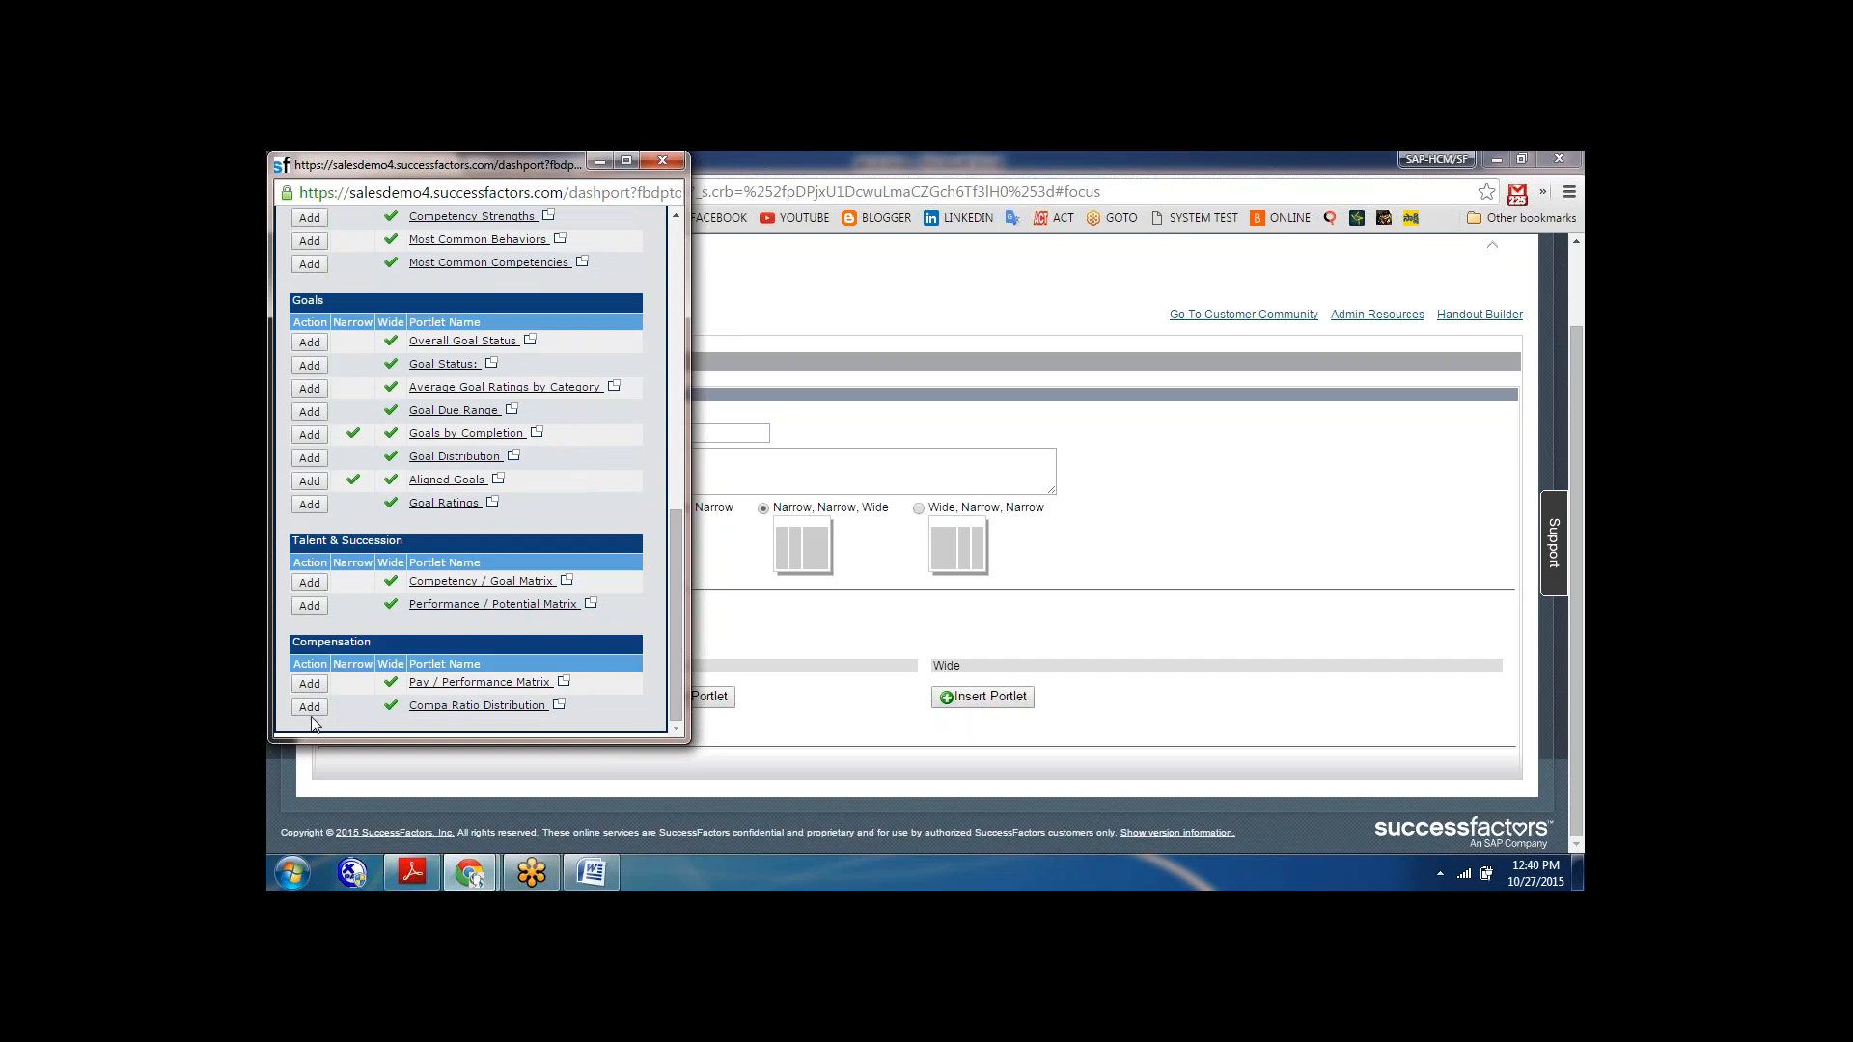
left_click(663, 161)
Insert the Average Overall Rating portlet into the second narrow column of the dashboard.
left_click(701, 697)
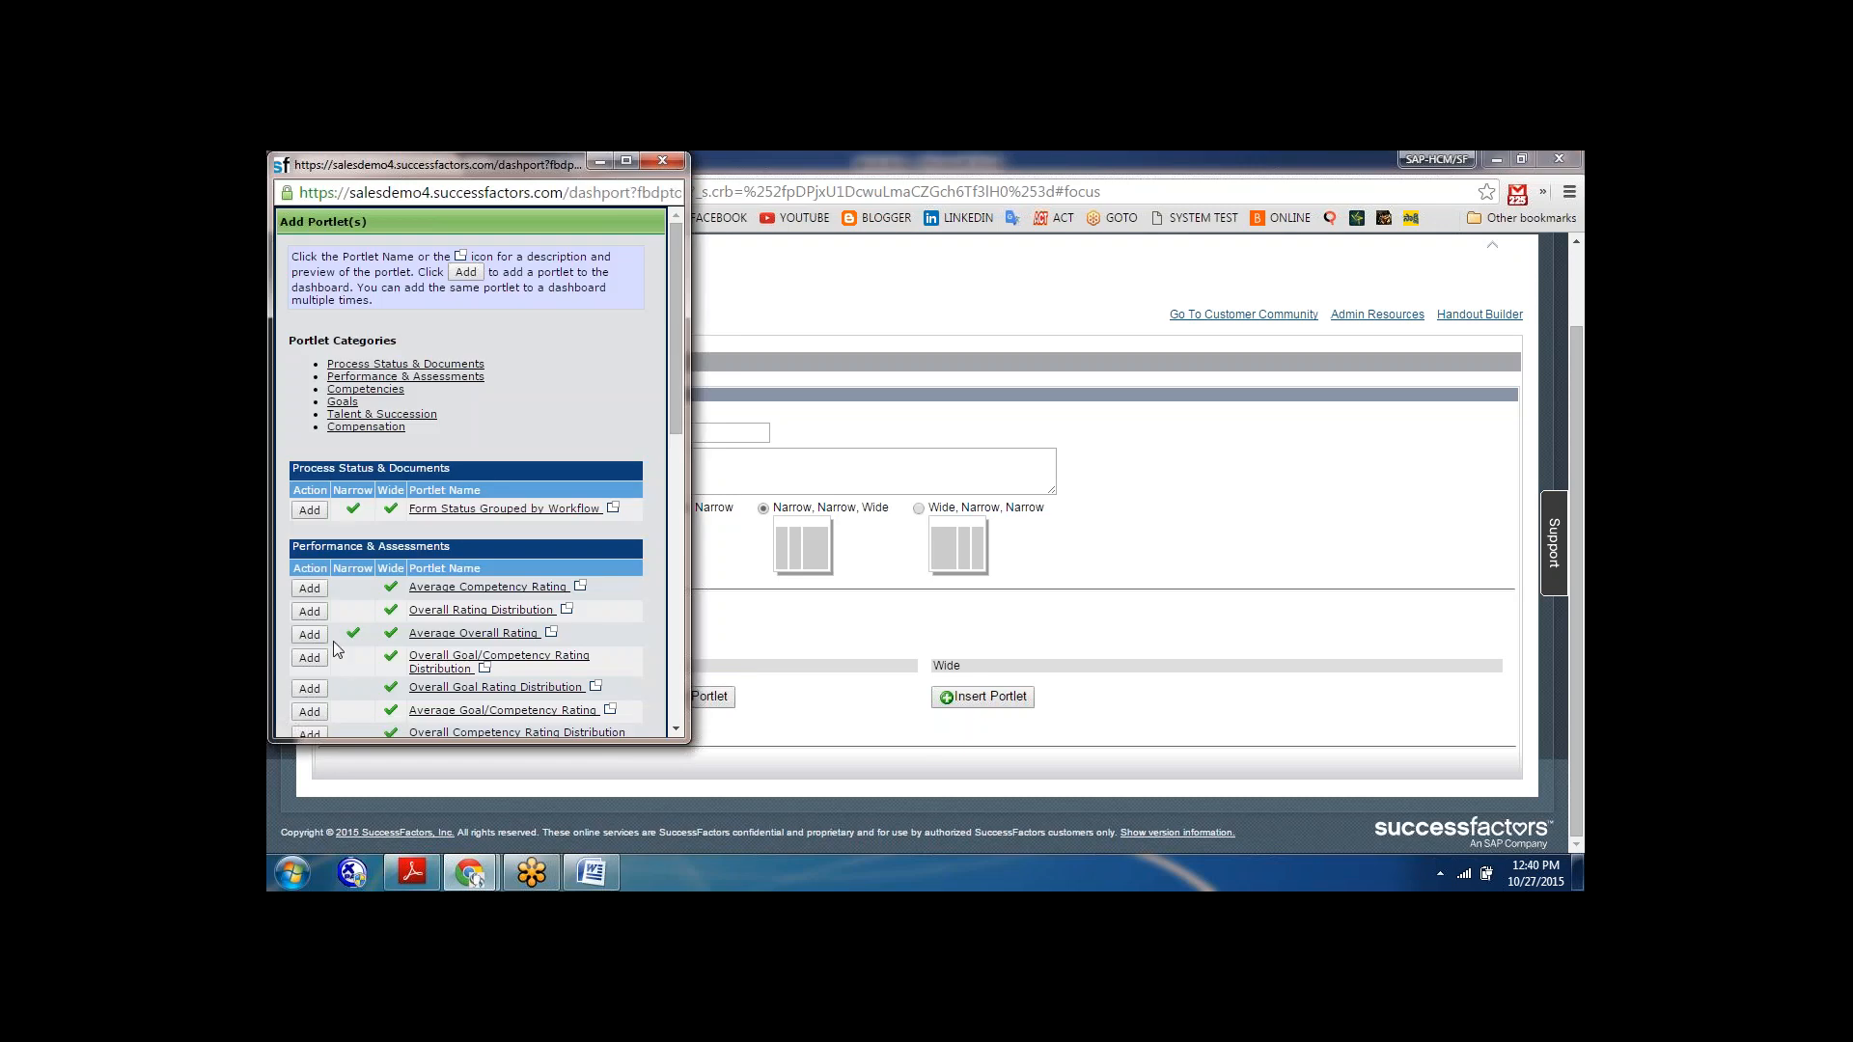
left_click(663, 161)
left_click(671, 703)
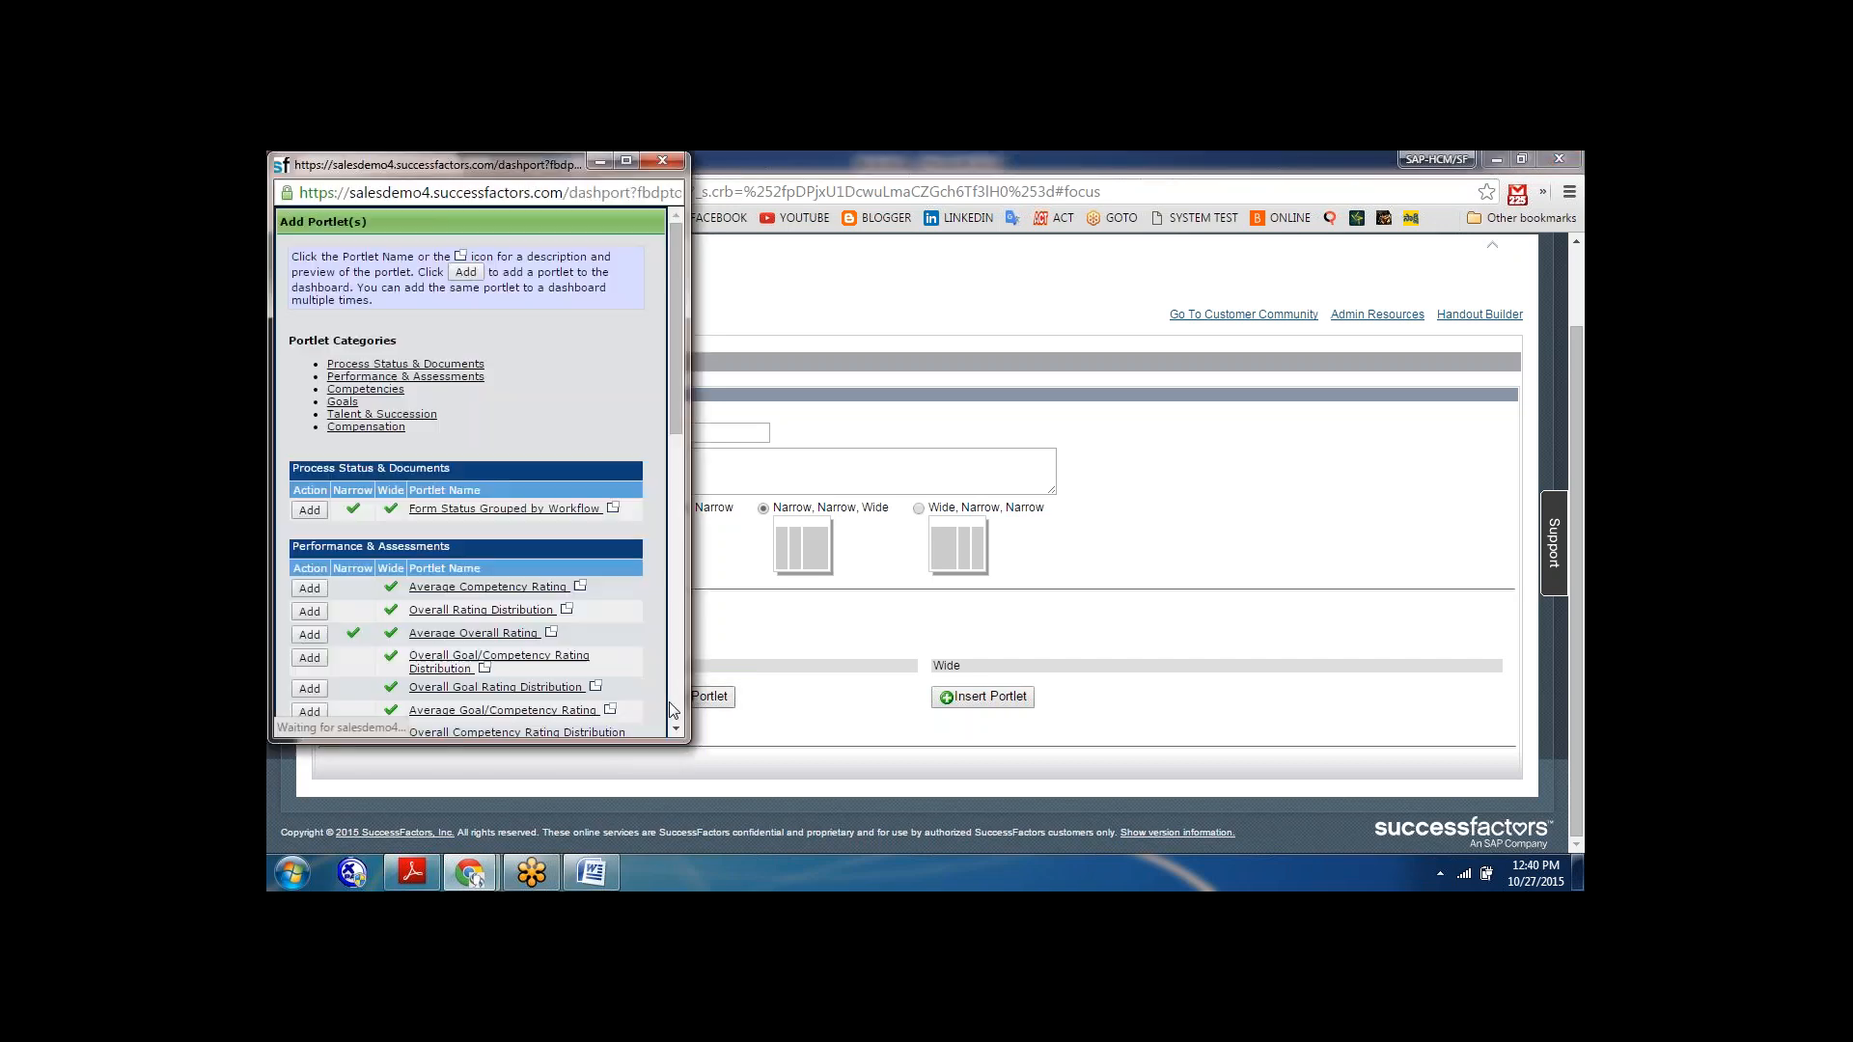
left_click(310, 635)
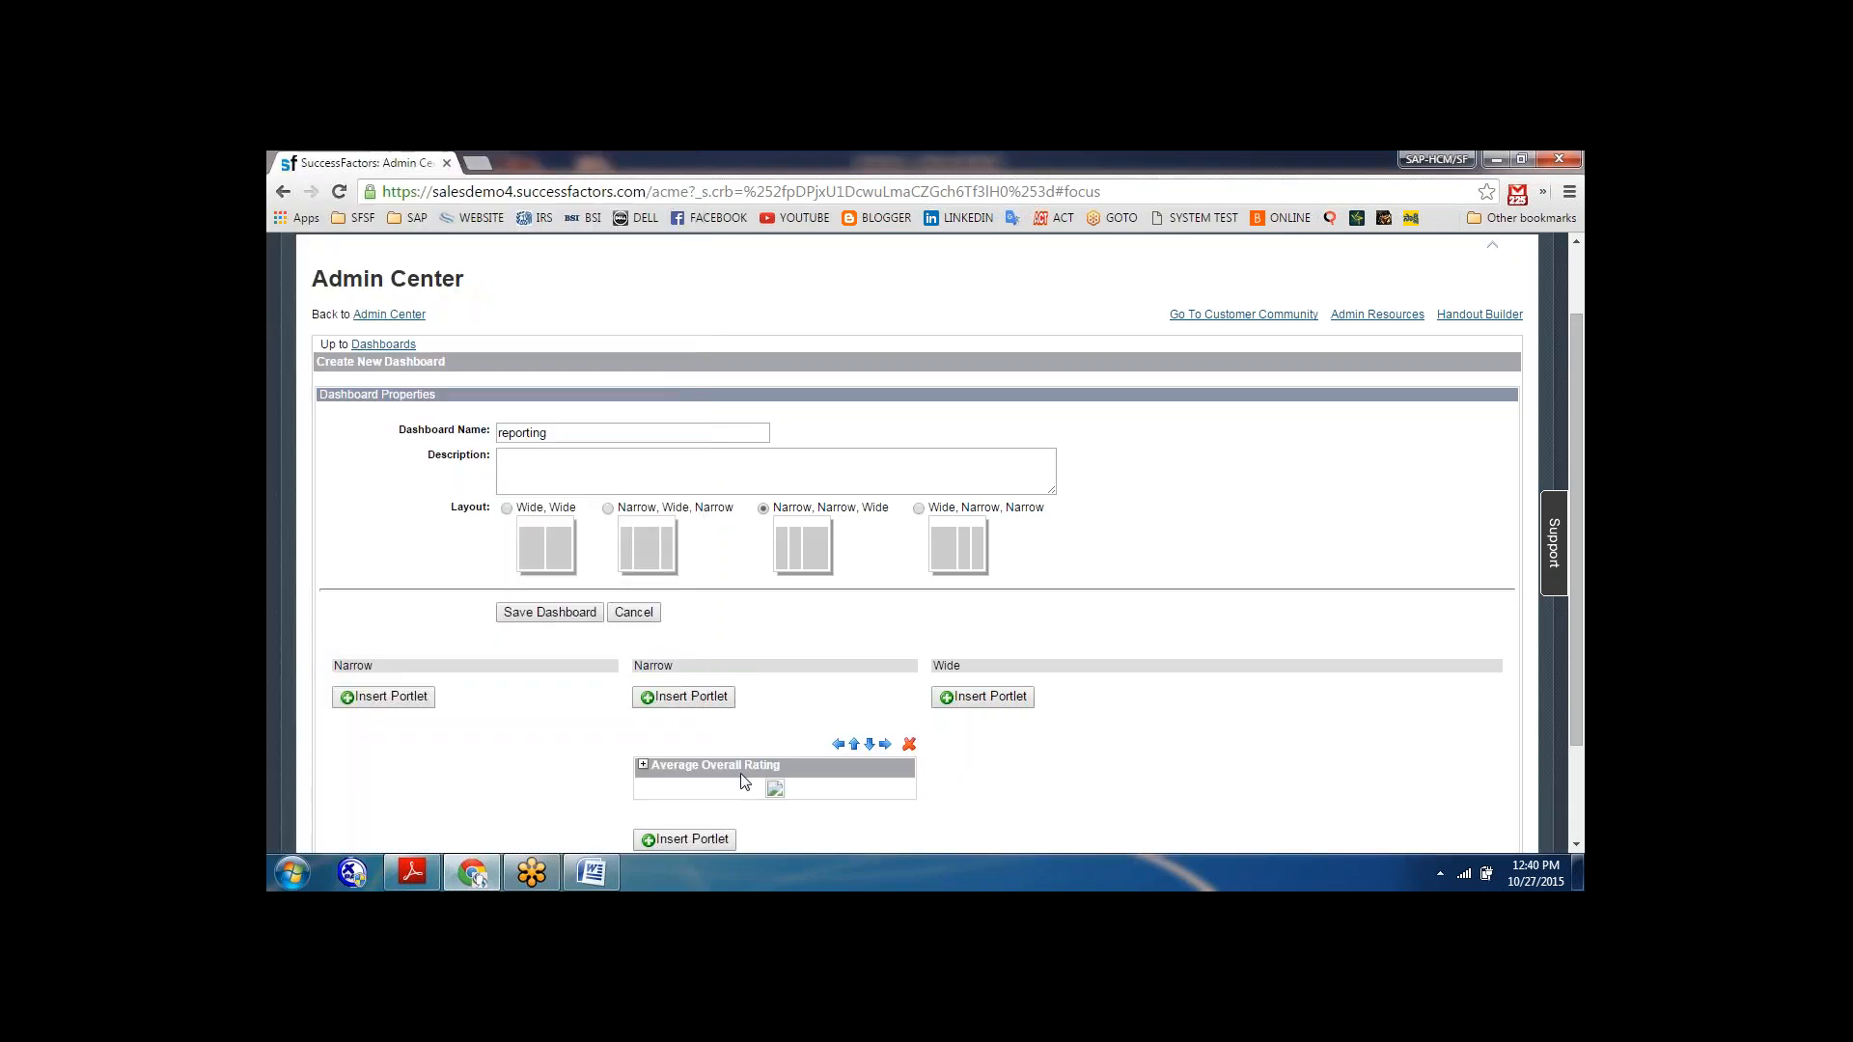
Insert the Goals by Completion portlet into the first narrow column of the dashboard.
left_click(383, 697)
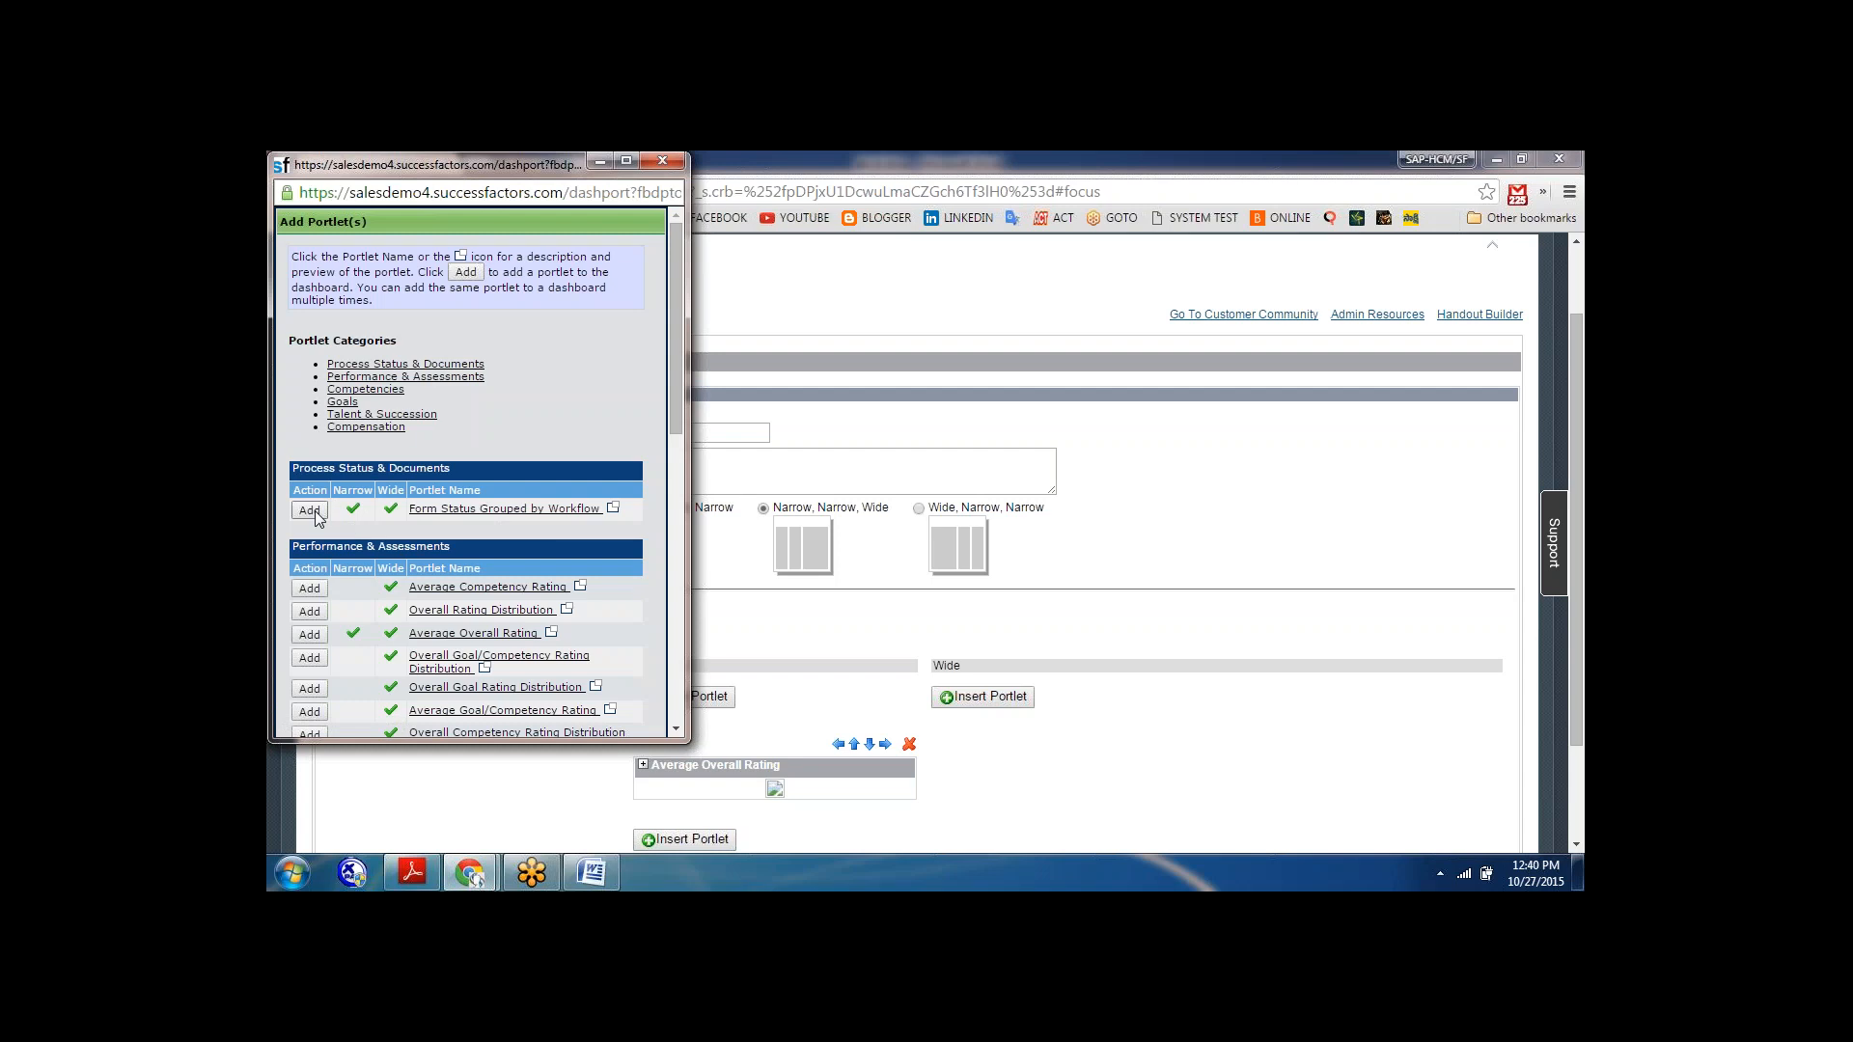
scroll(377, 434, "down", 8)
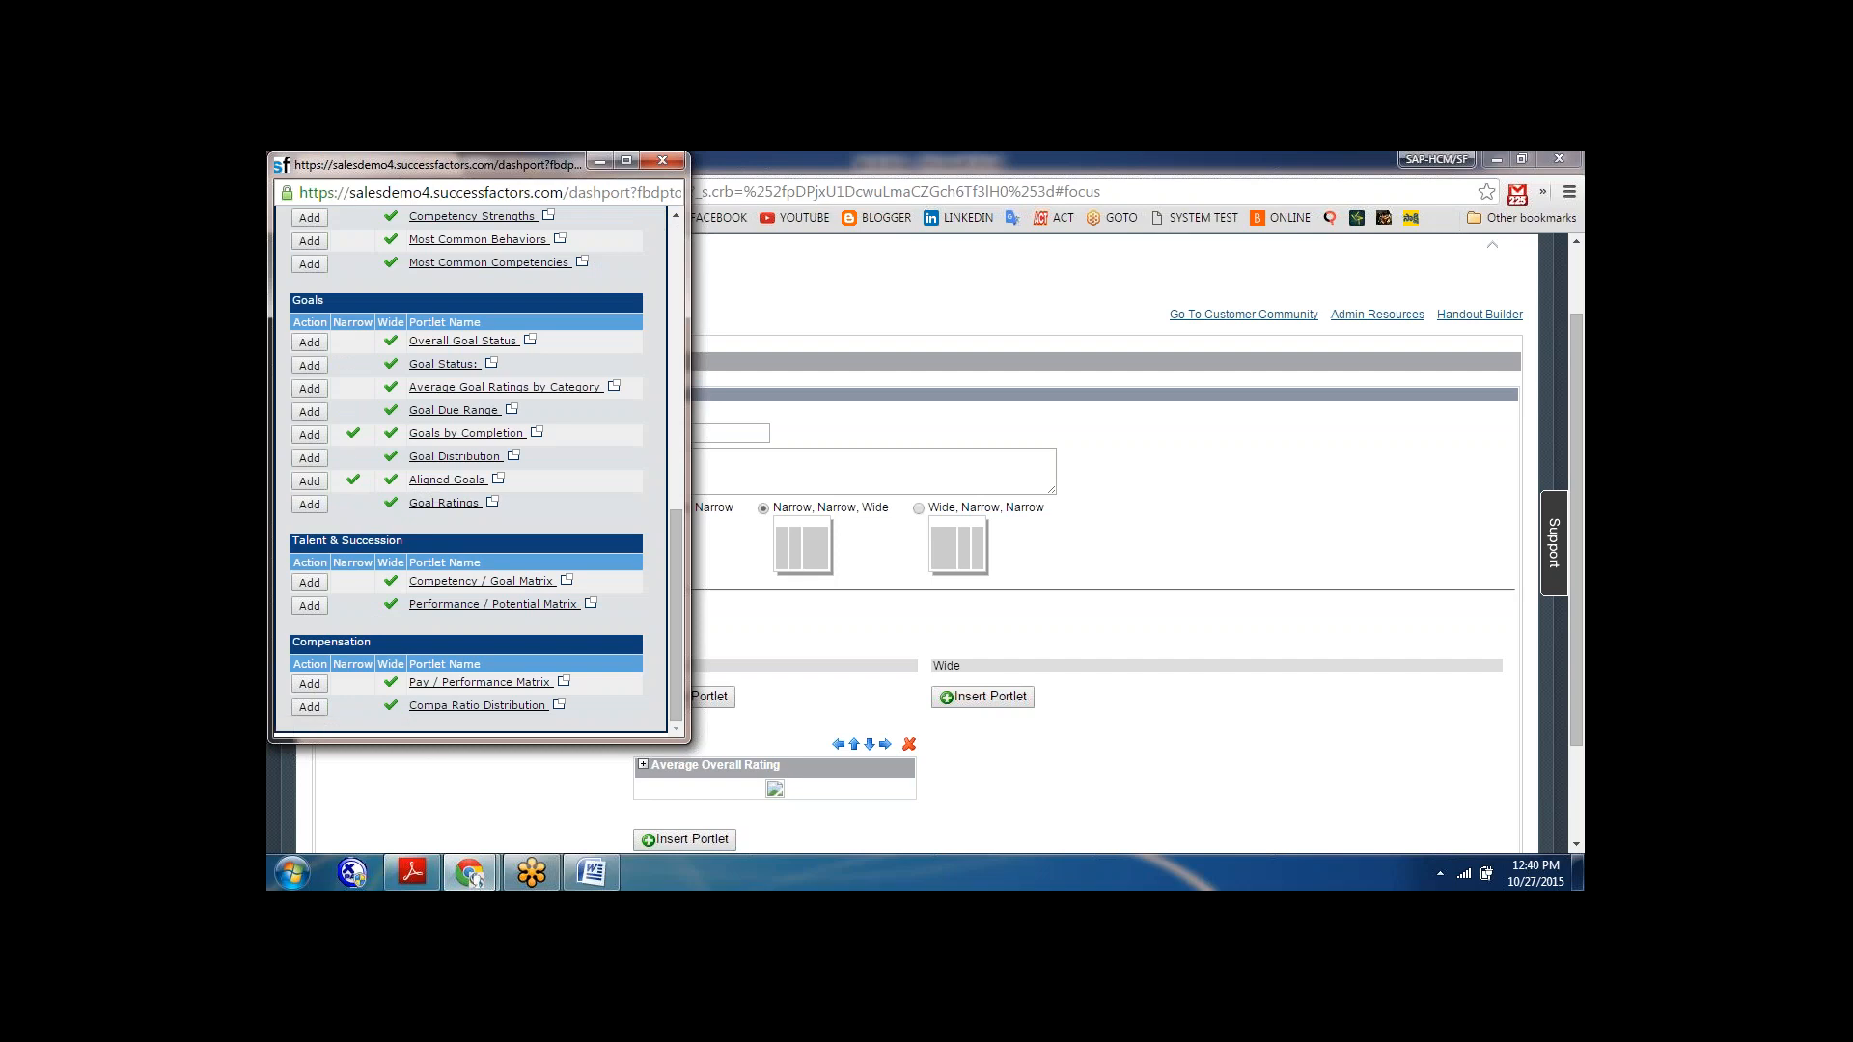
left_click(308, 434)
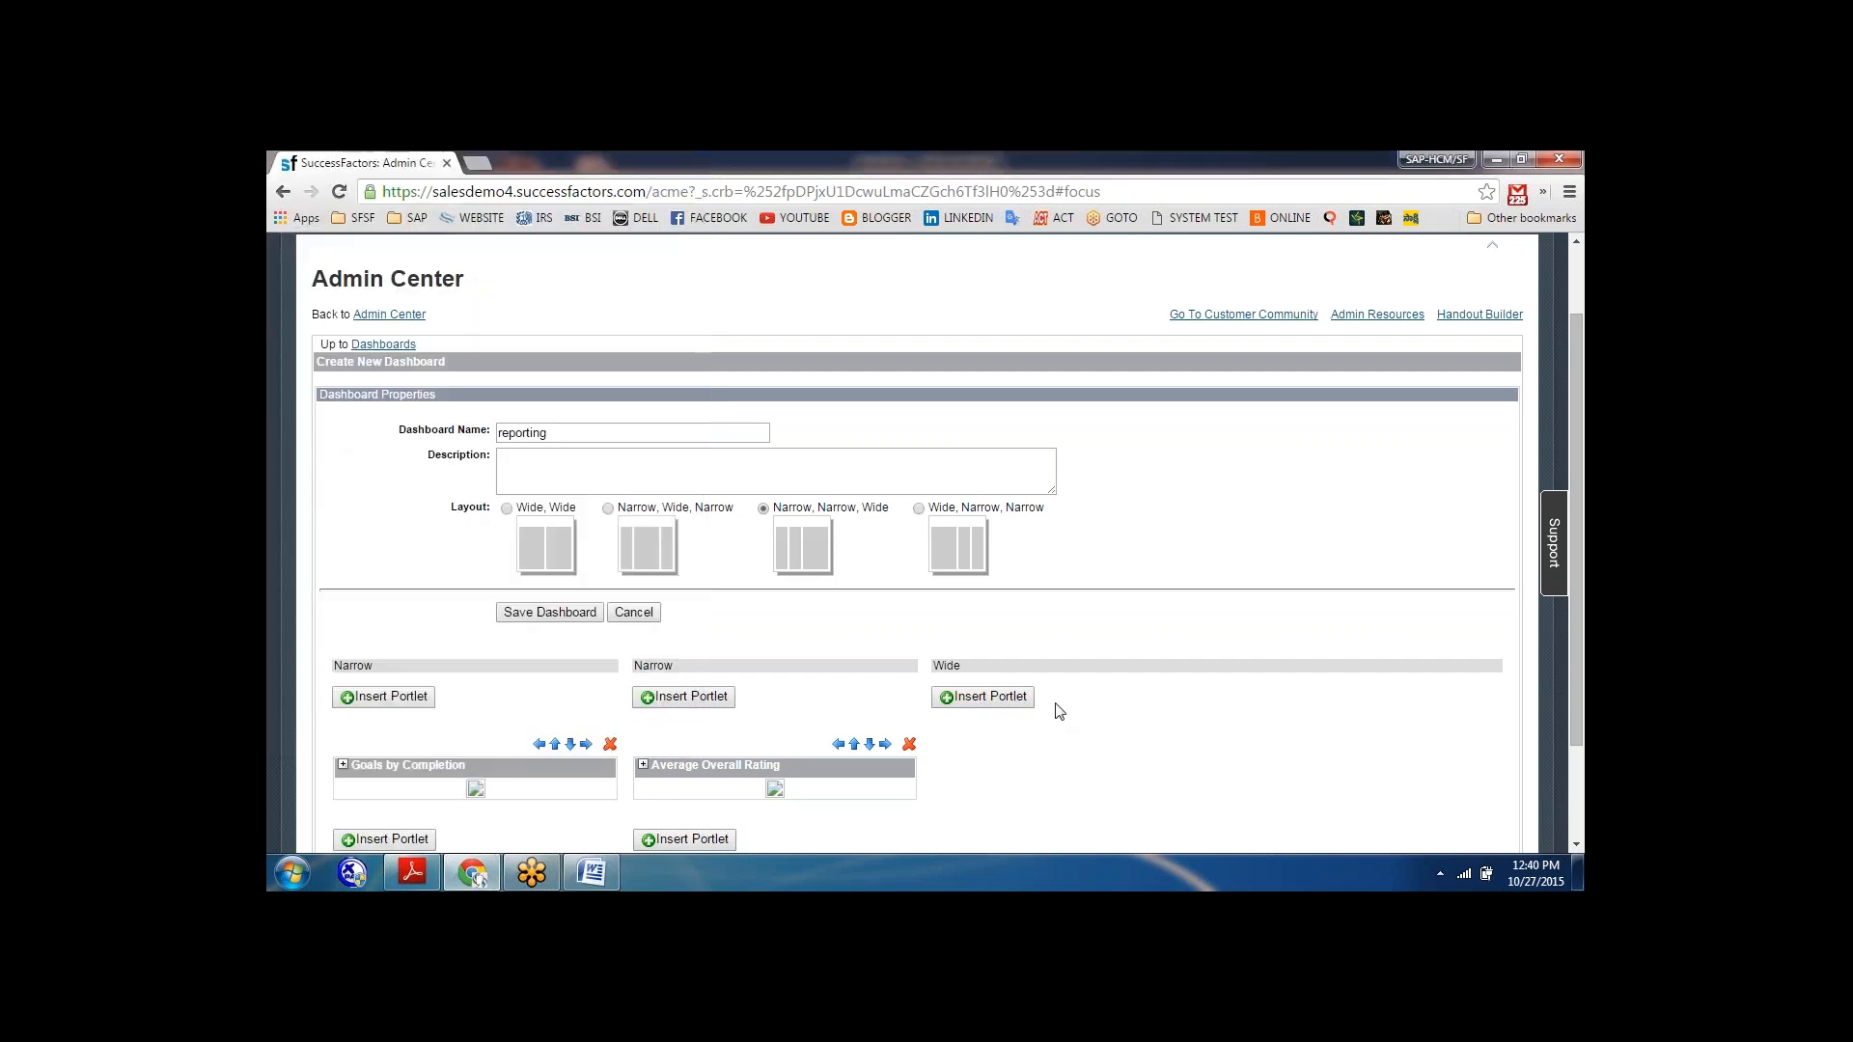
Insert the Average Competency Rating portlet into the wide column of the dashboard.
left_click(994, 705)
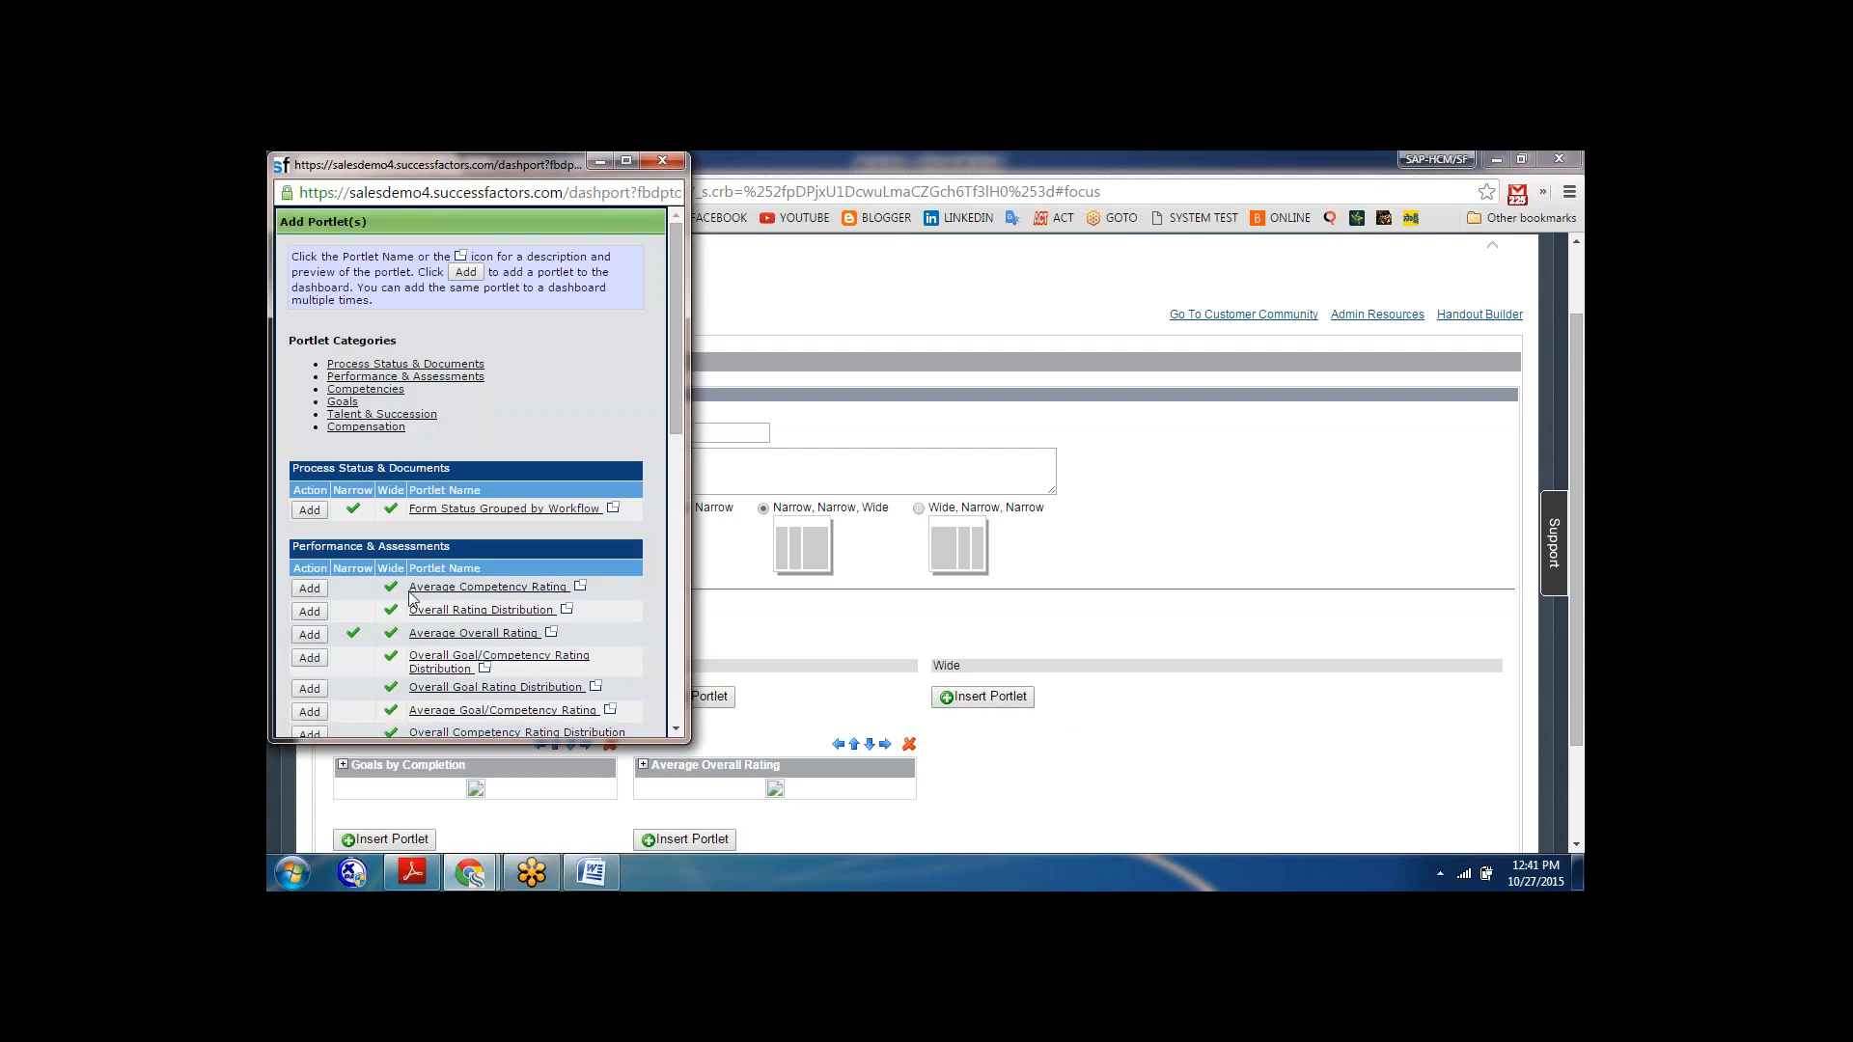
left_click(308, 589)
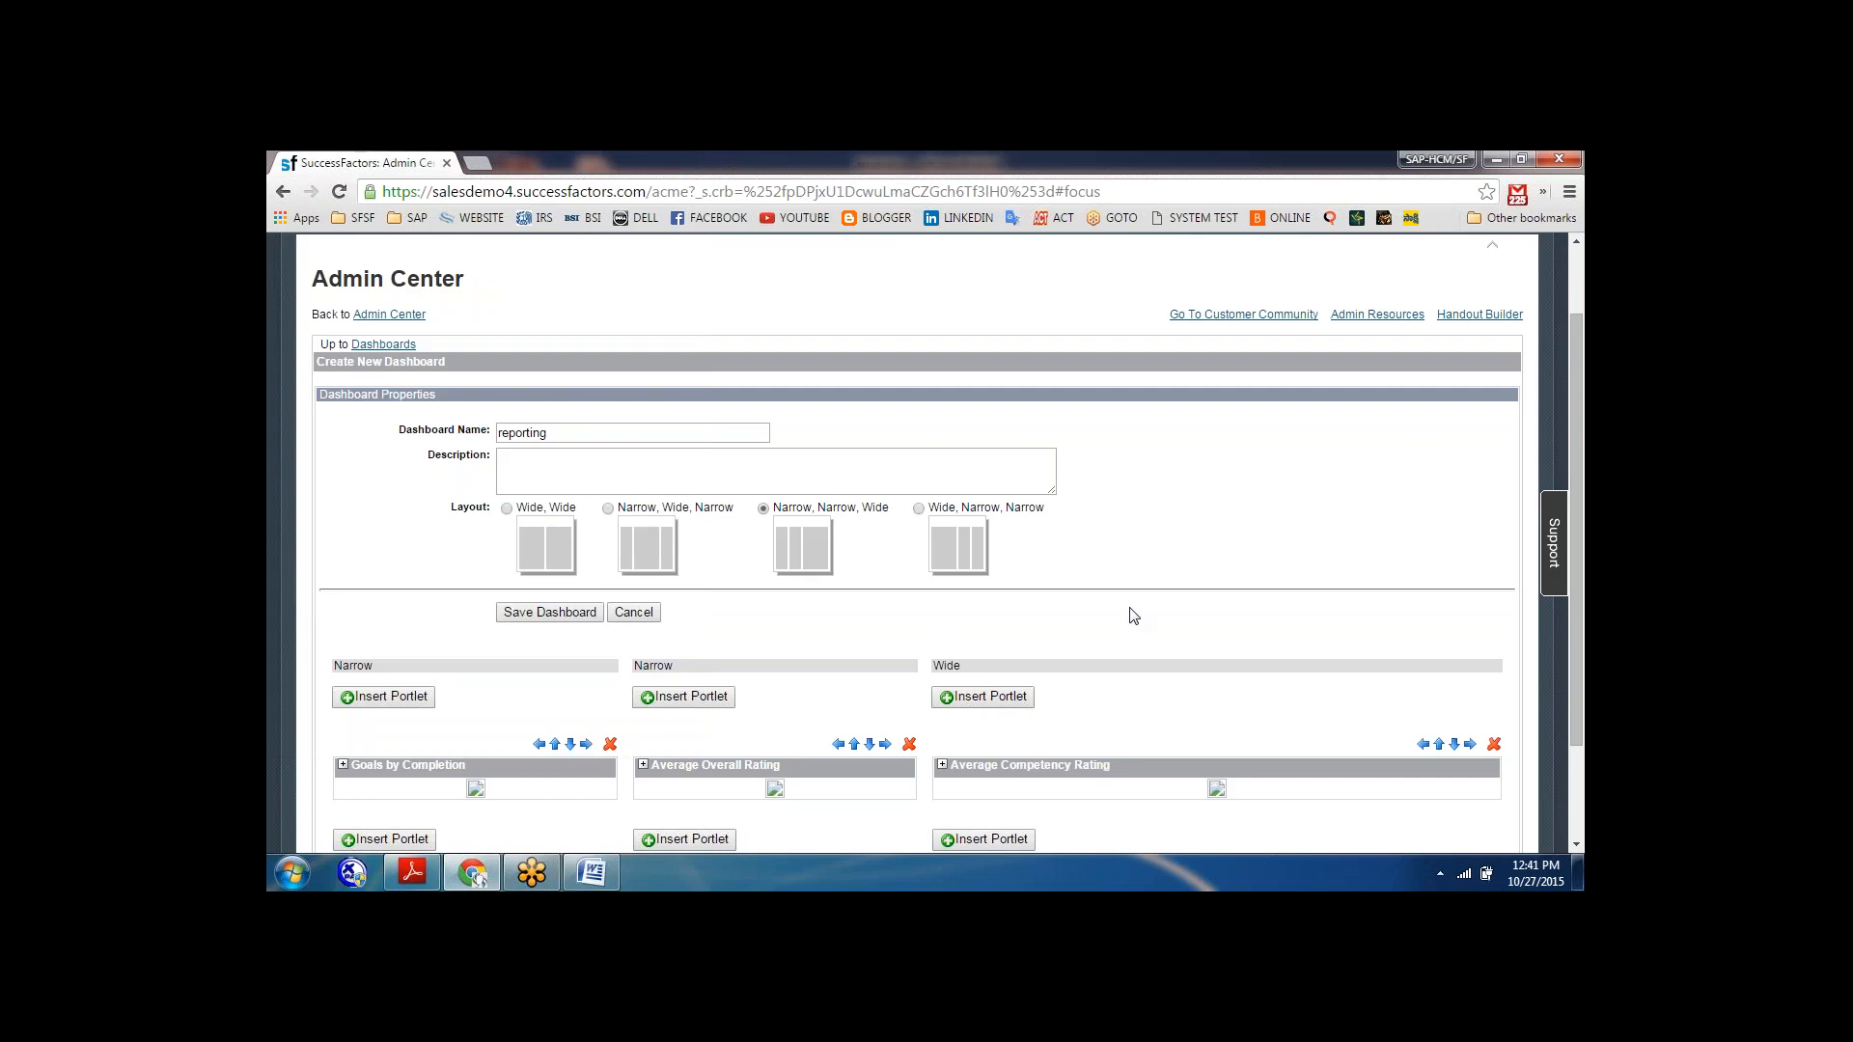
scroll(1133, 616, "down", 3)
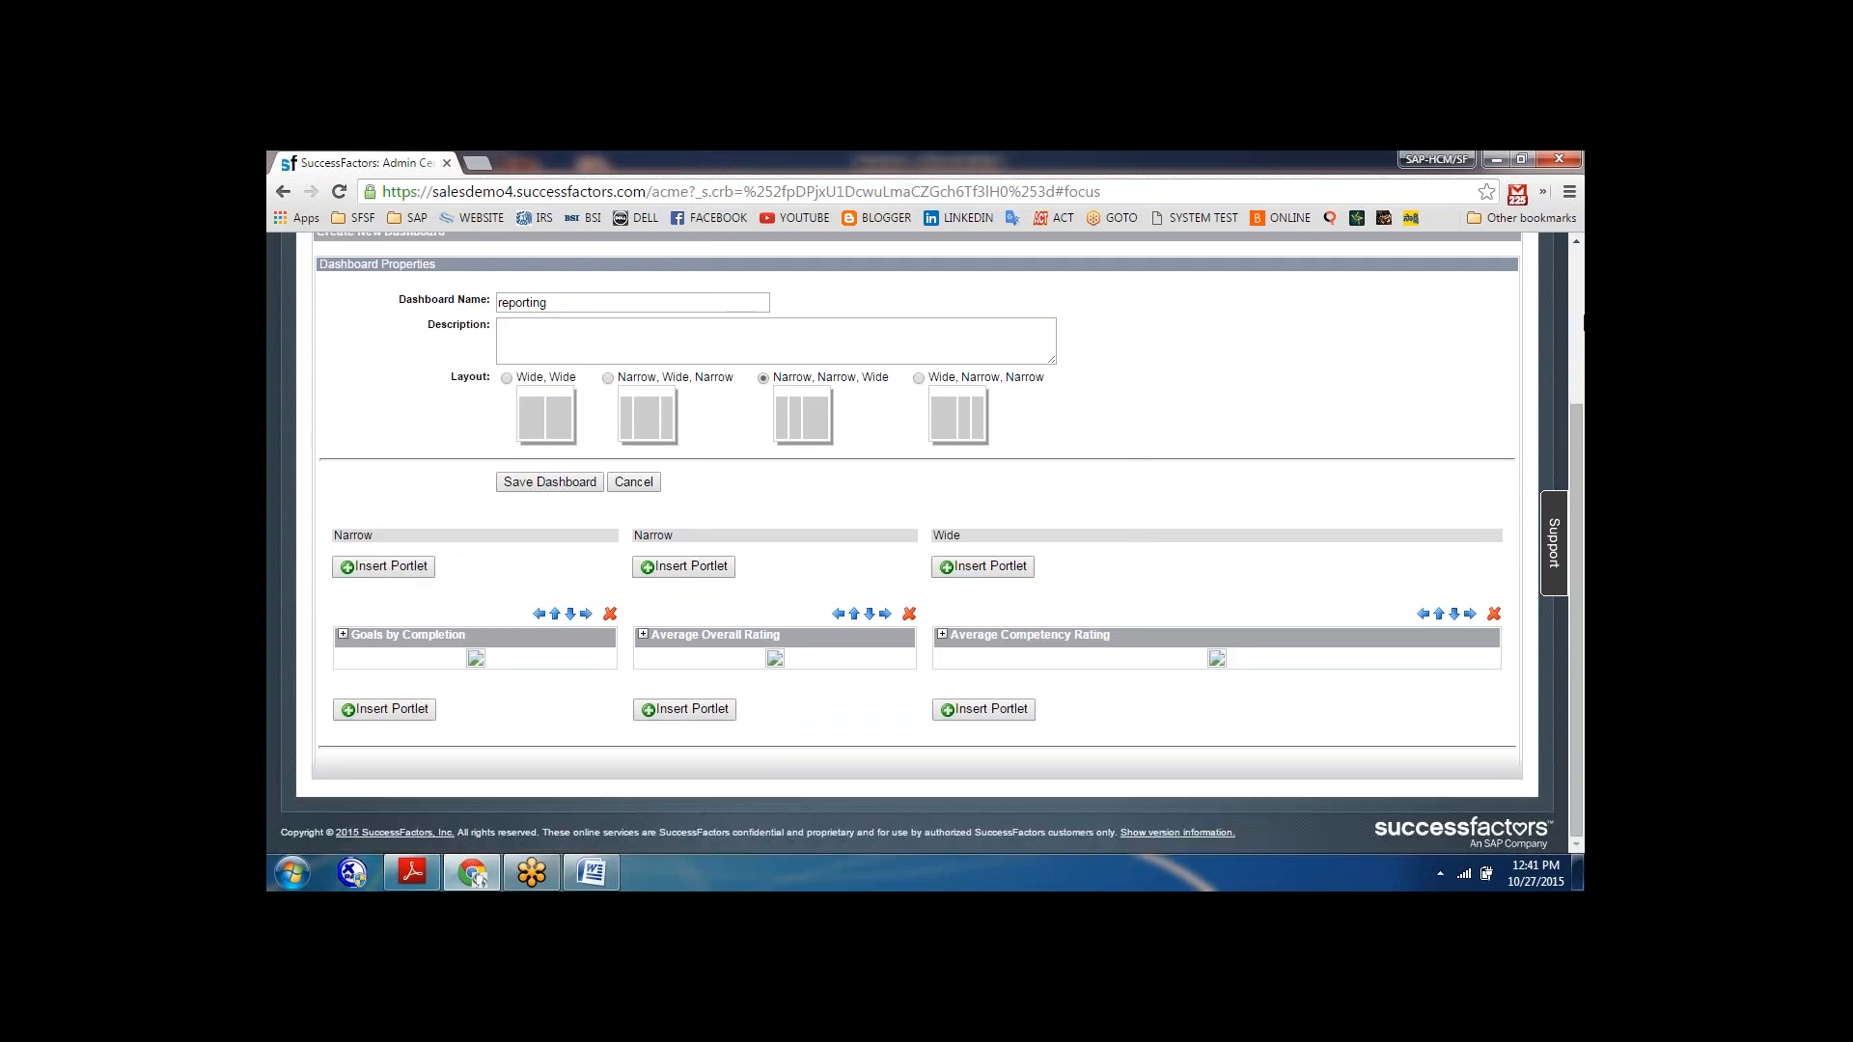
Move the Goals by Completion portlet across the dashboard columns and return it to the first narrow column.
left_click(585, 614)
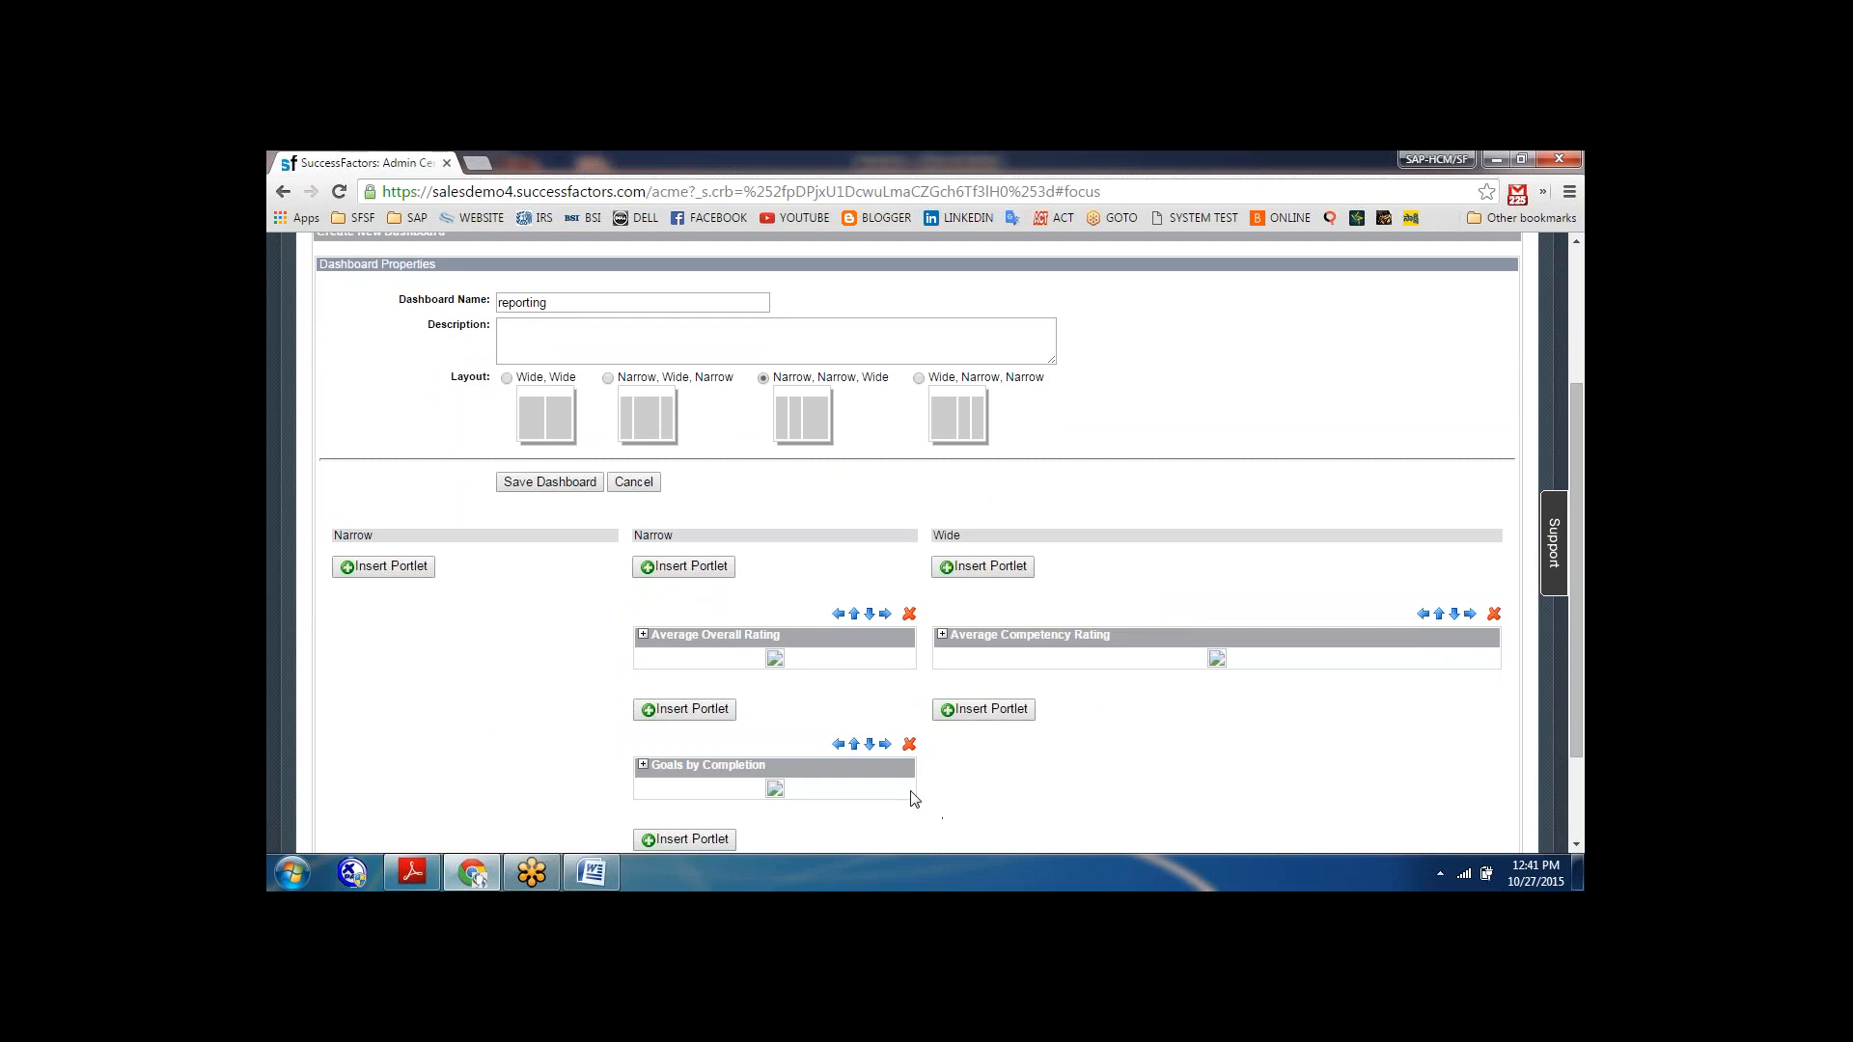
left_click_drag(1581, 534, 1579, 656)
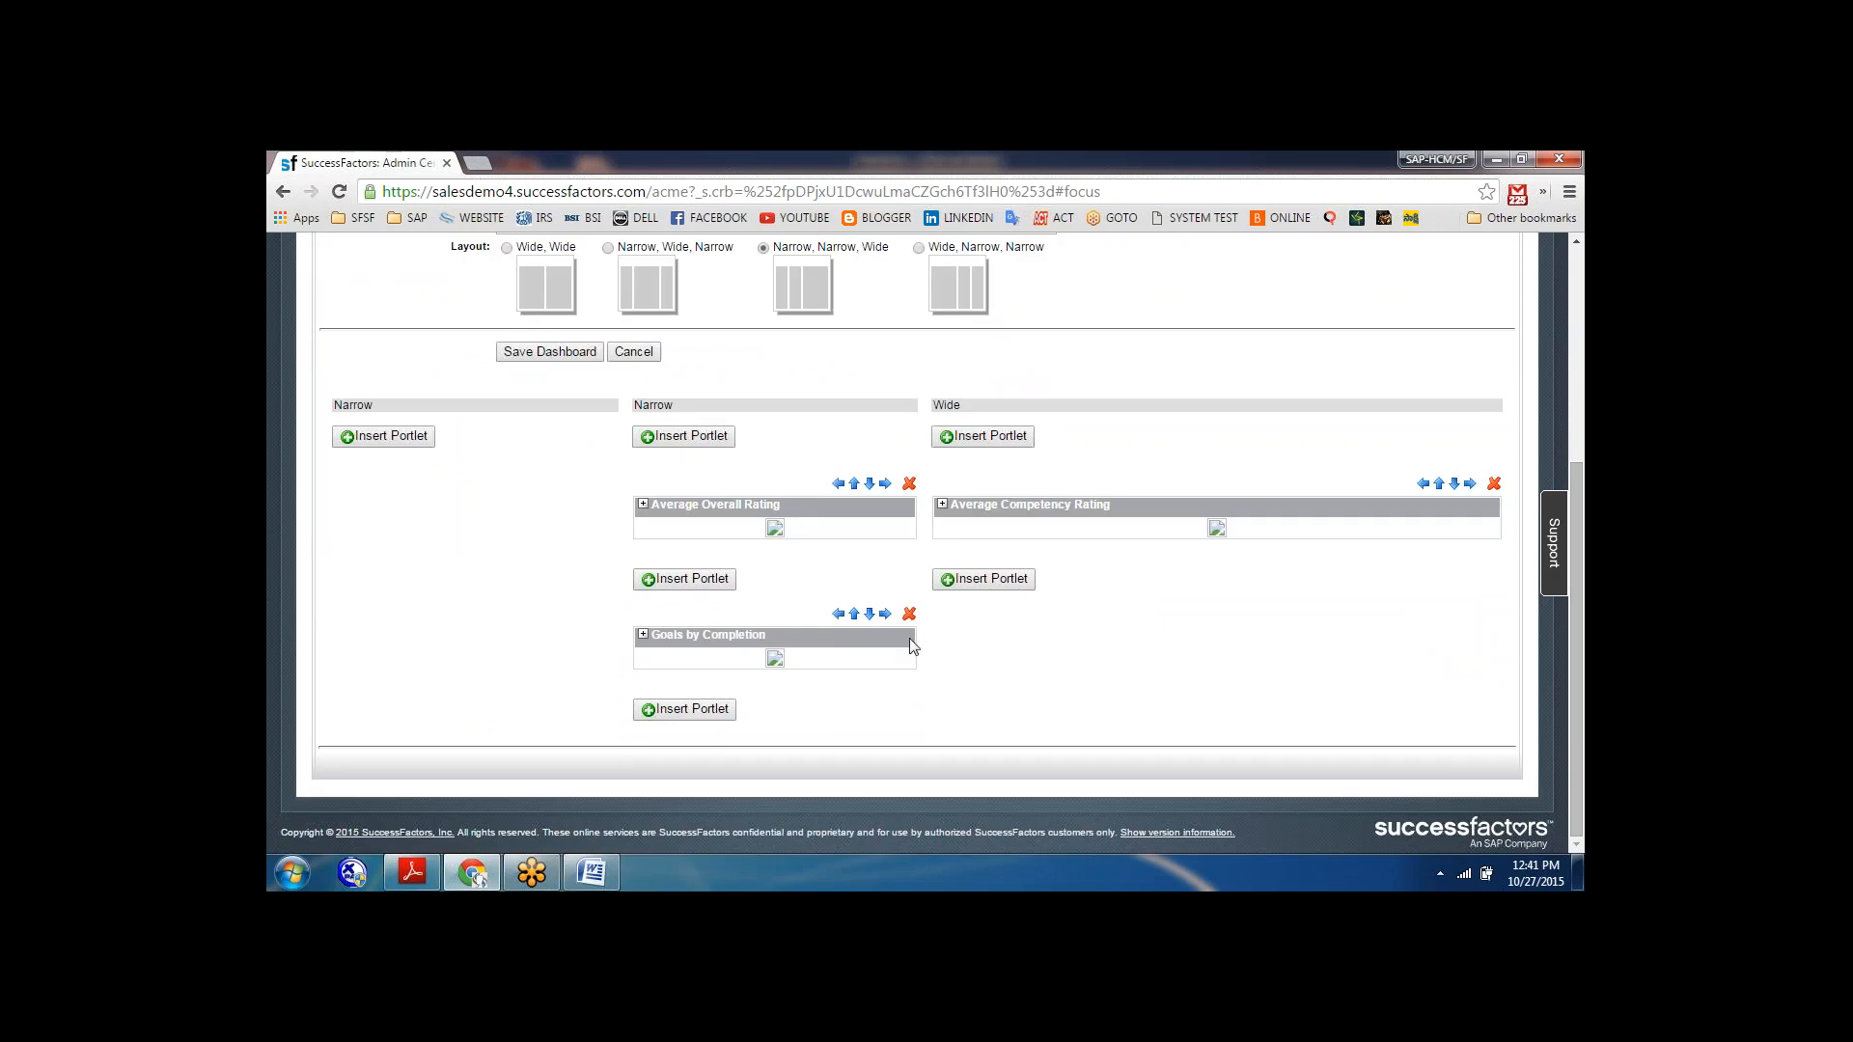
left_click(839, 619)
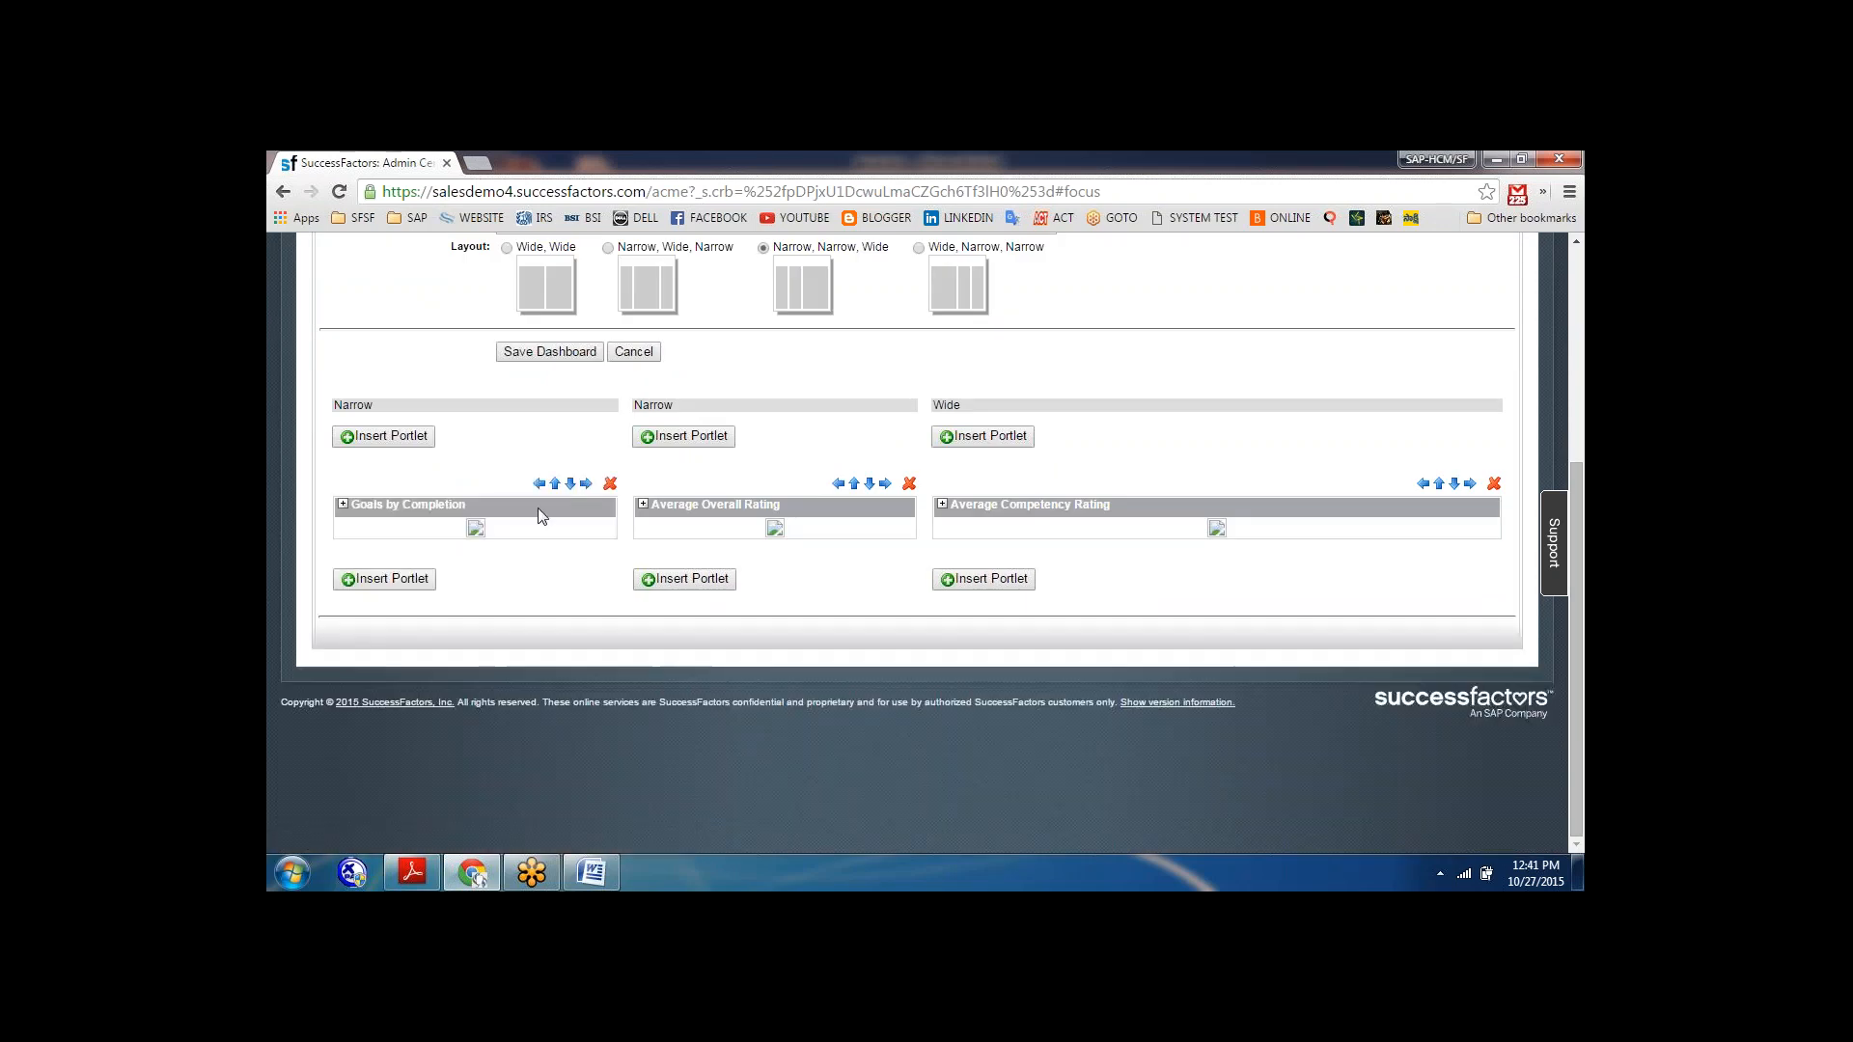
left_click(586, 484)
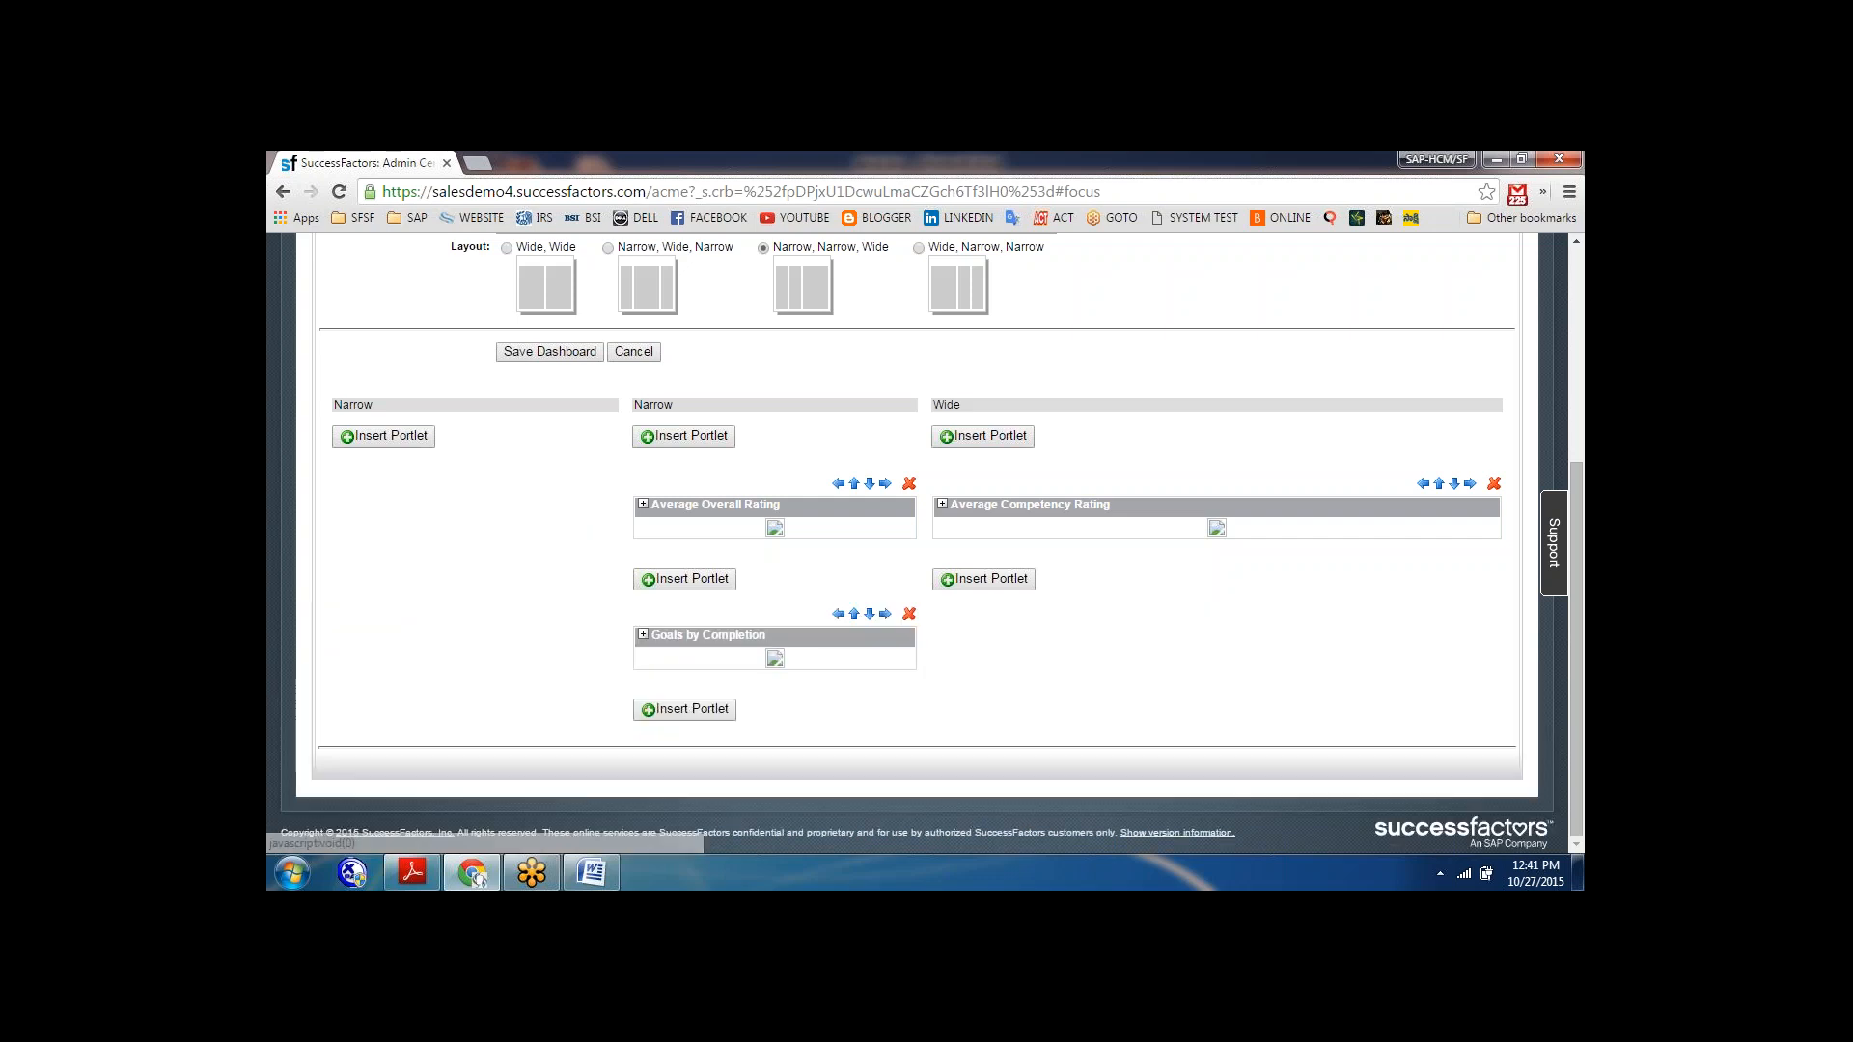
left_click(884, 615)
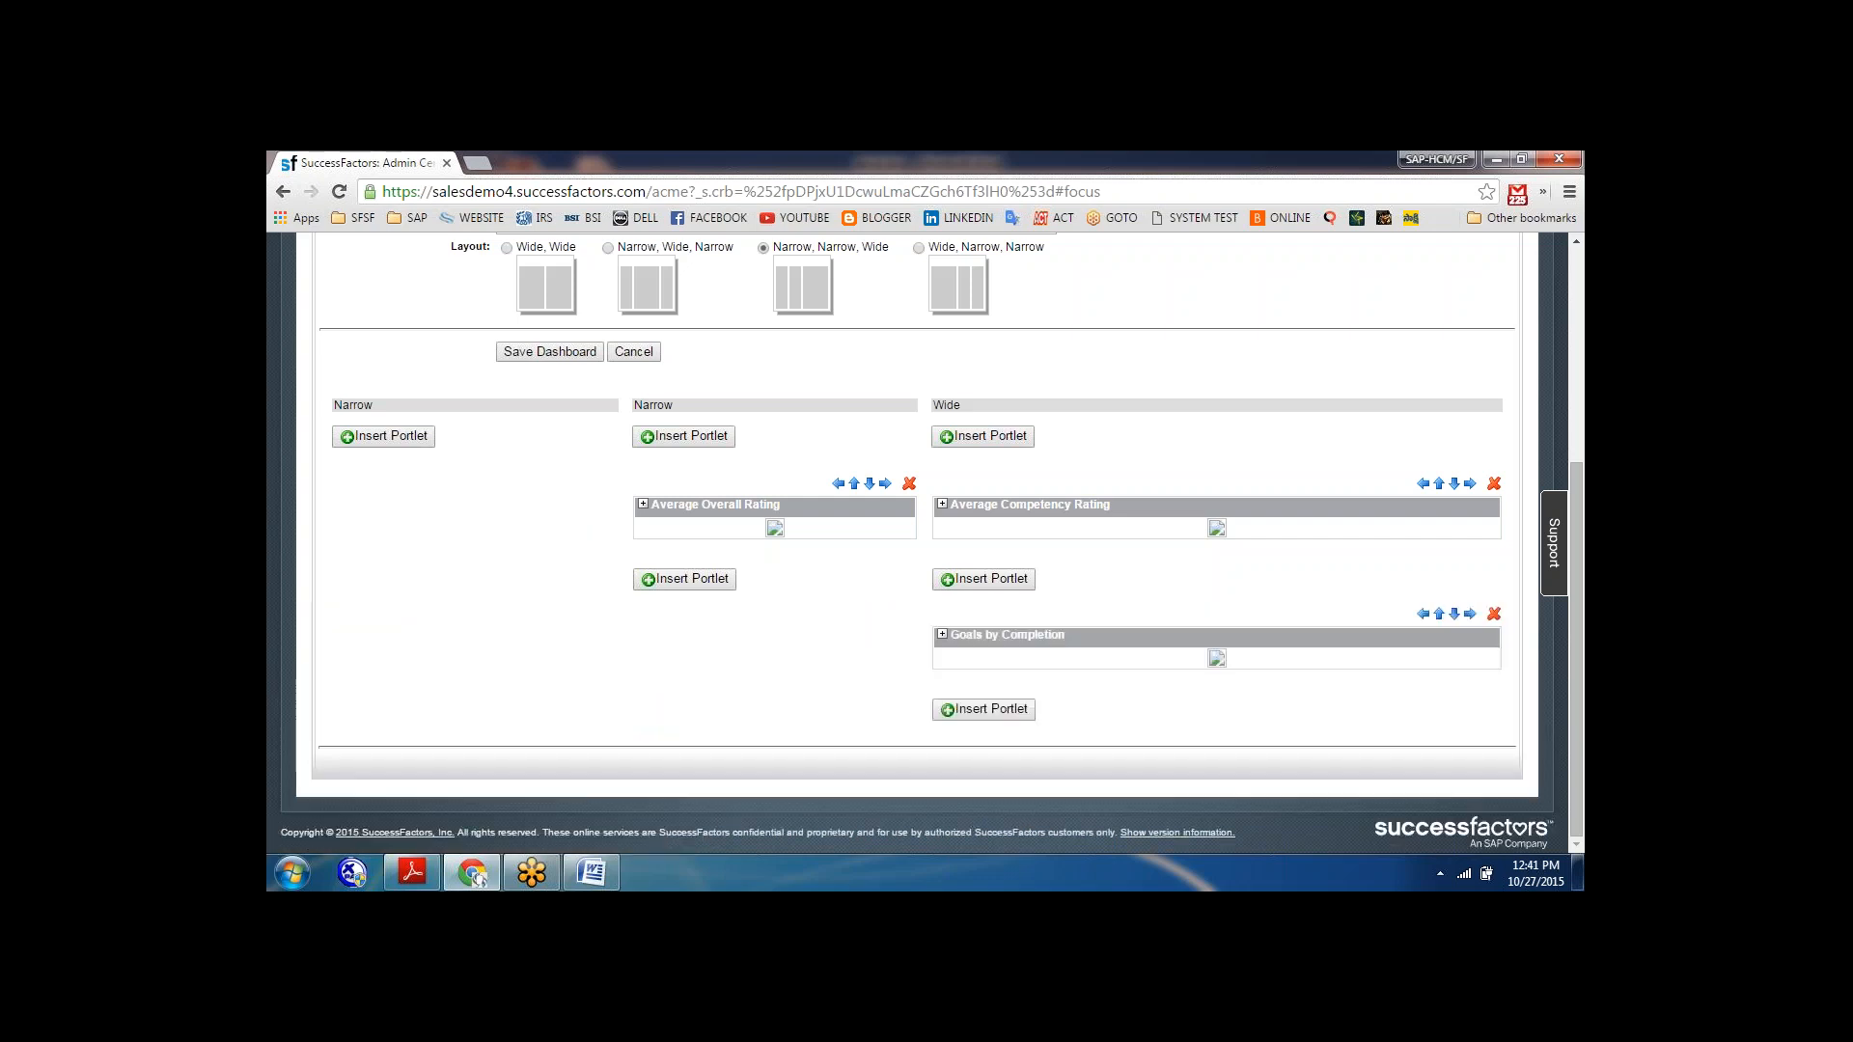
left_click(1422, 614)
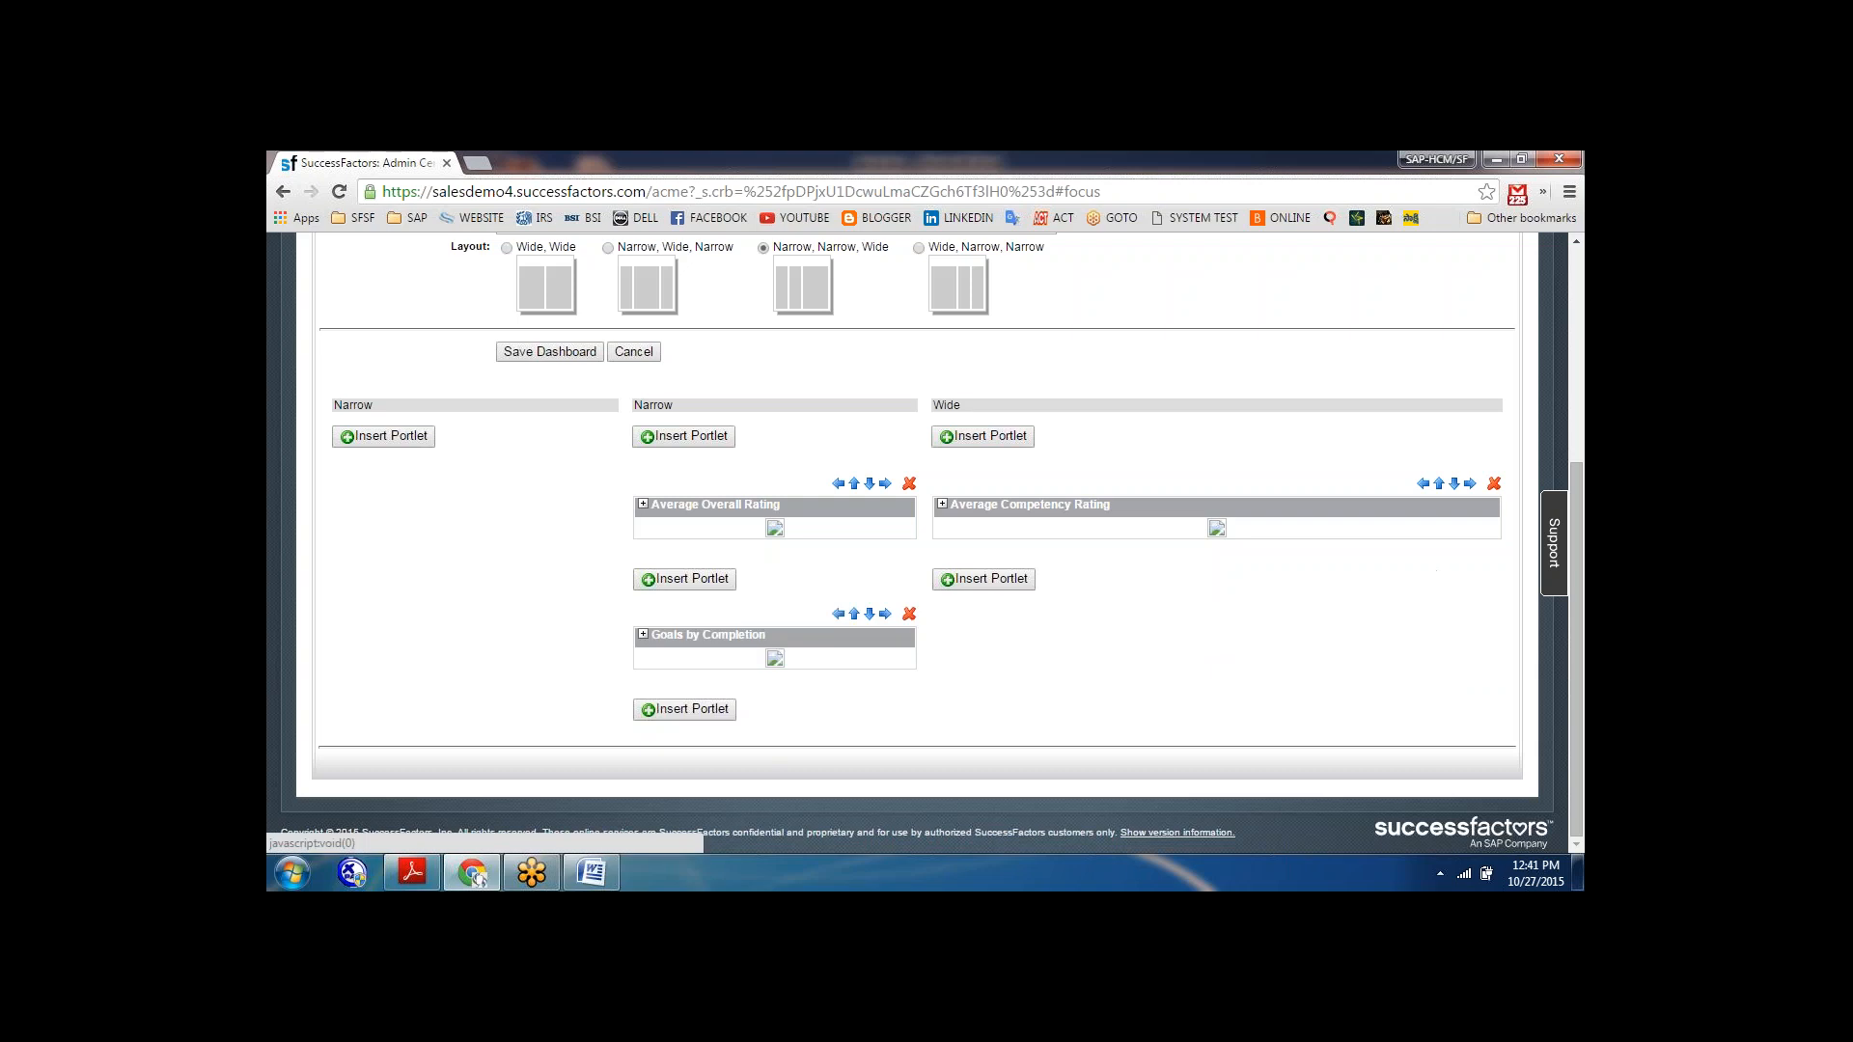
left_click(838, 614)
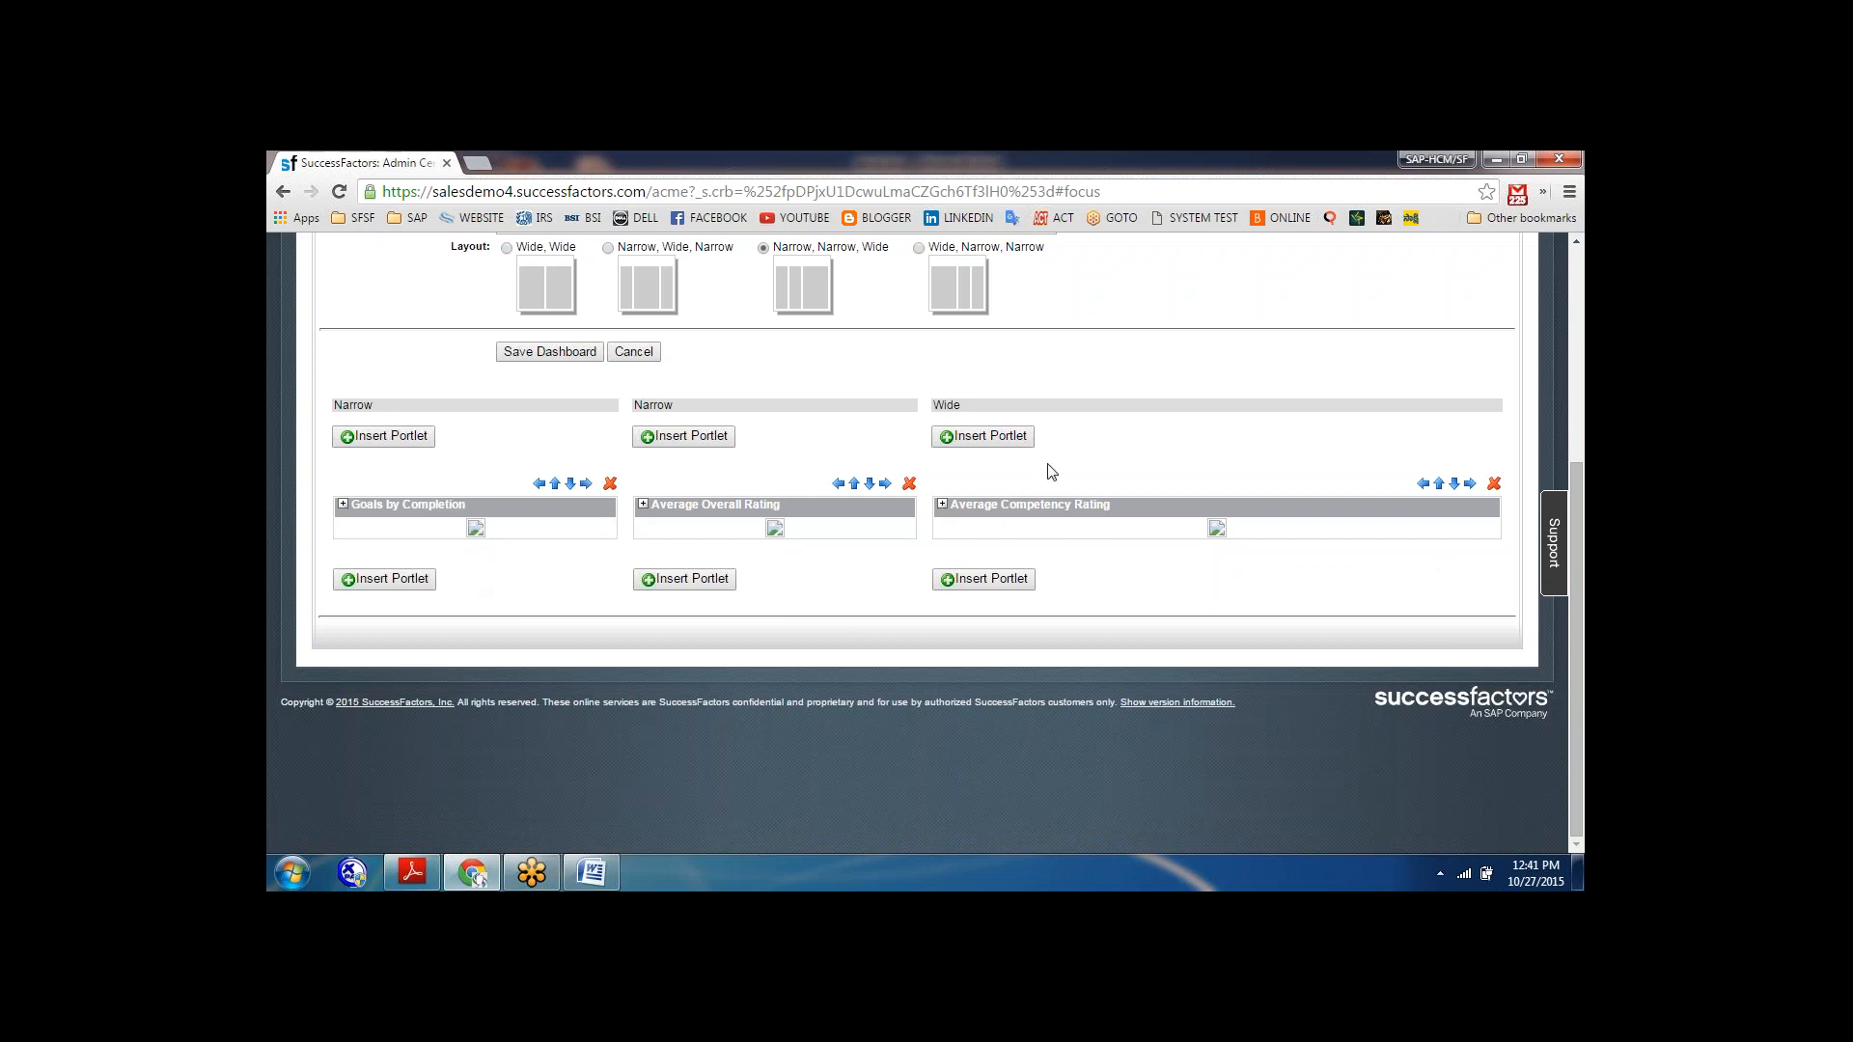
Save the reporting dashboard with its three inserted portlets.
left_click_drag(1580, 586, 1579, 461)
left_click(539, 560)
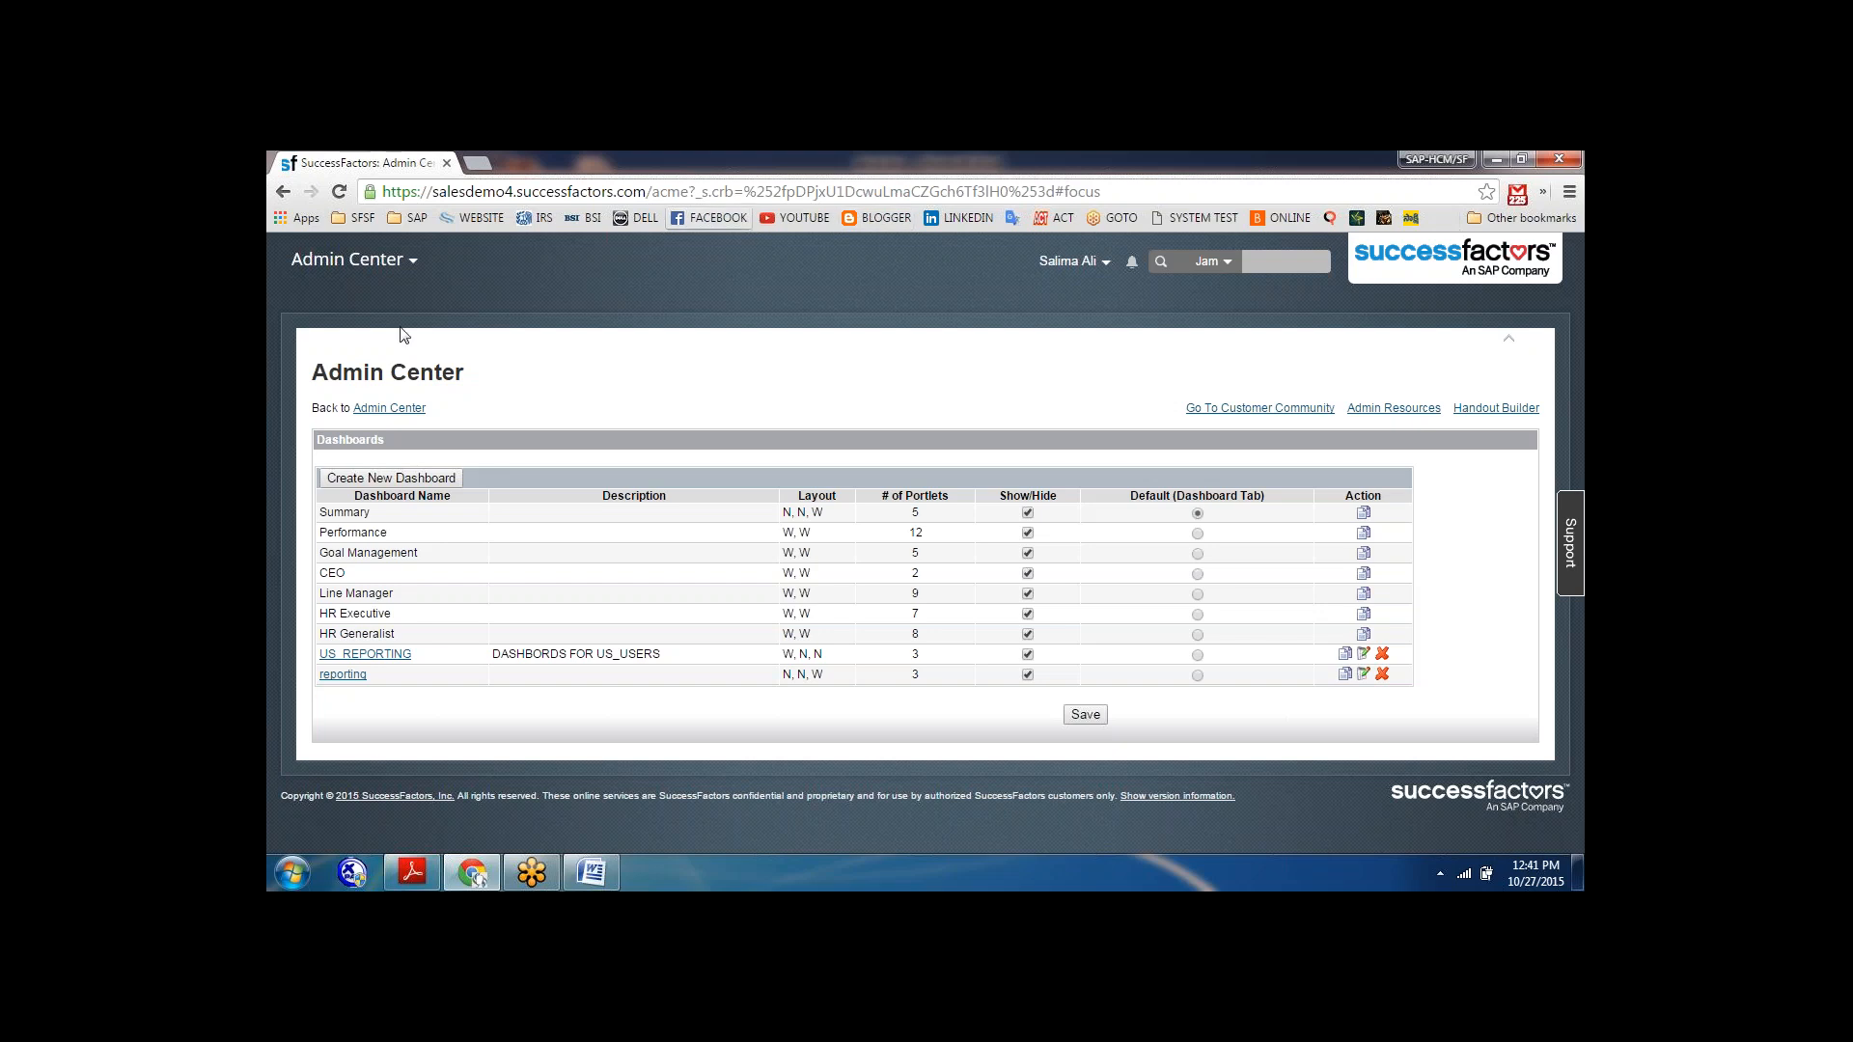
Reopen the reporting dashboard, enter "reproting" as its description, and save it.
left_click(343, 676)
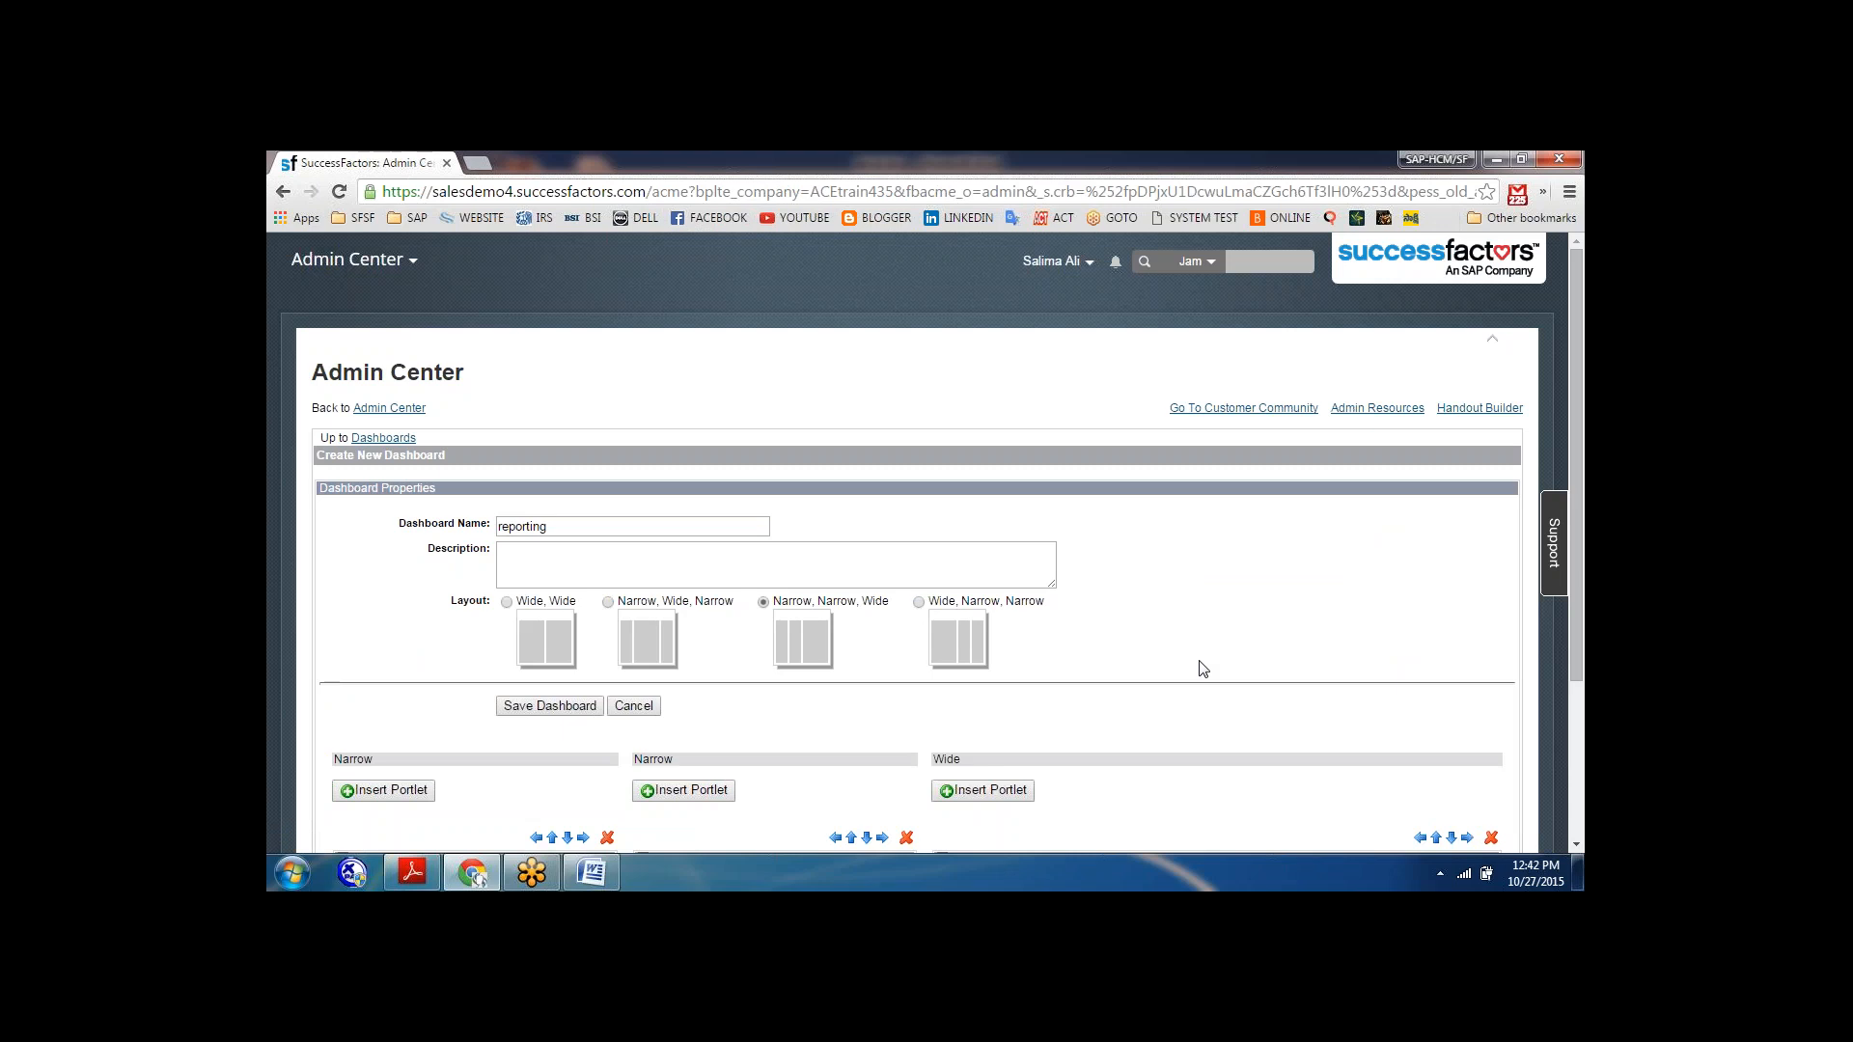
scroll(1203, 668, "down", 3)
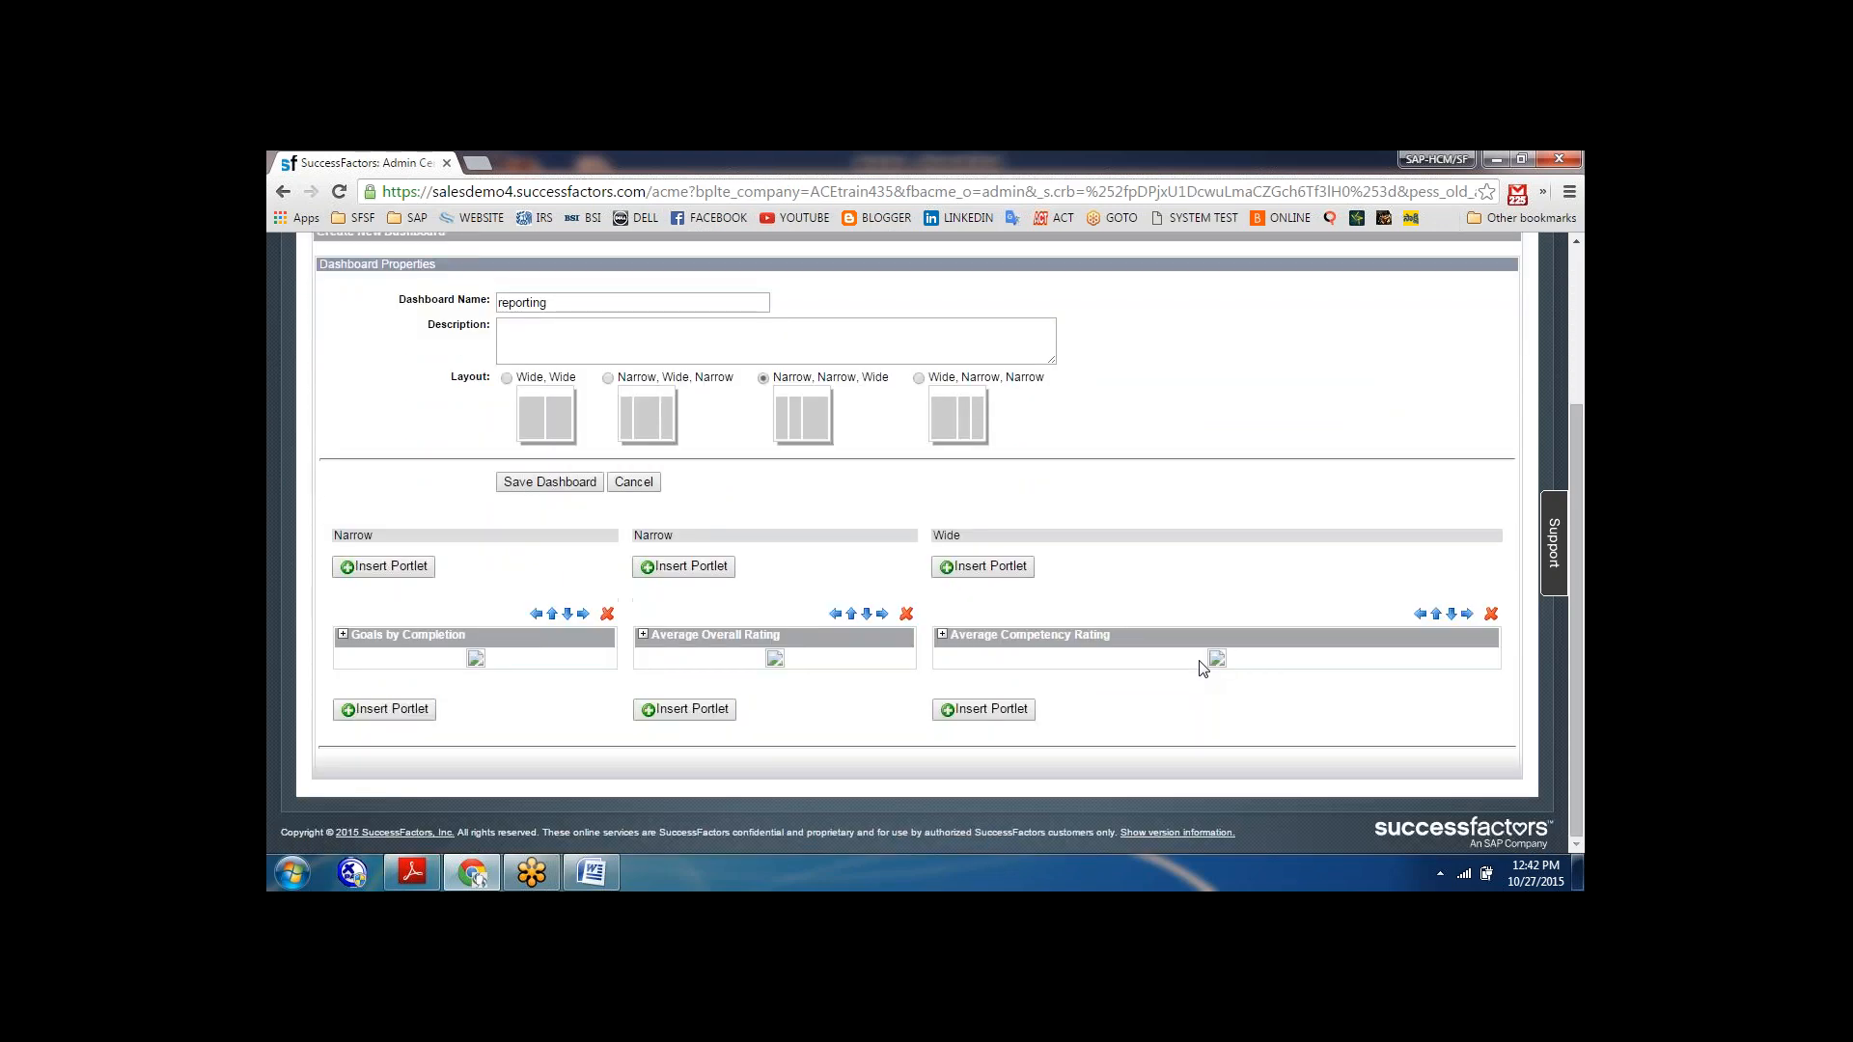
scroll(1203, 667, "up", 3)
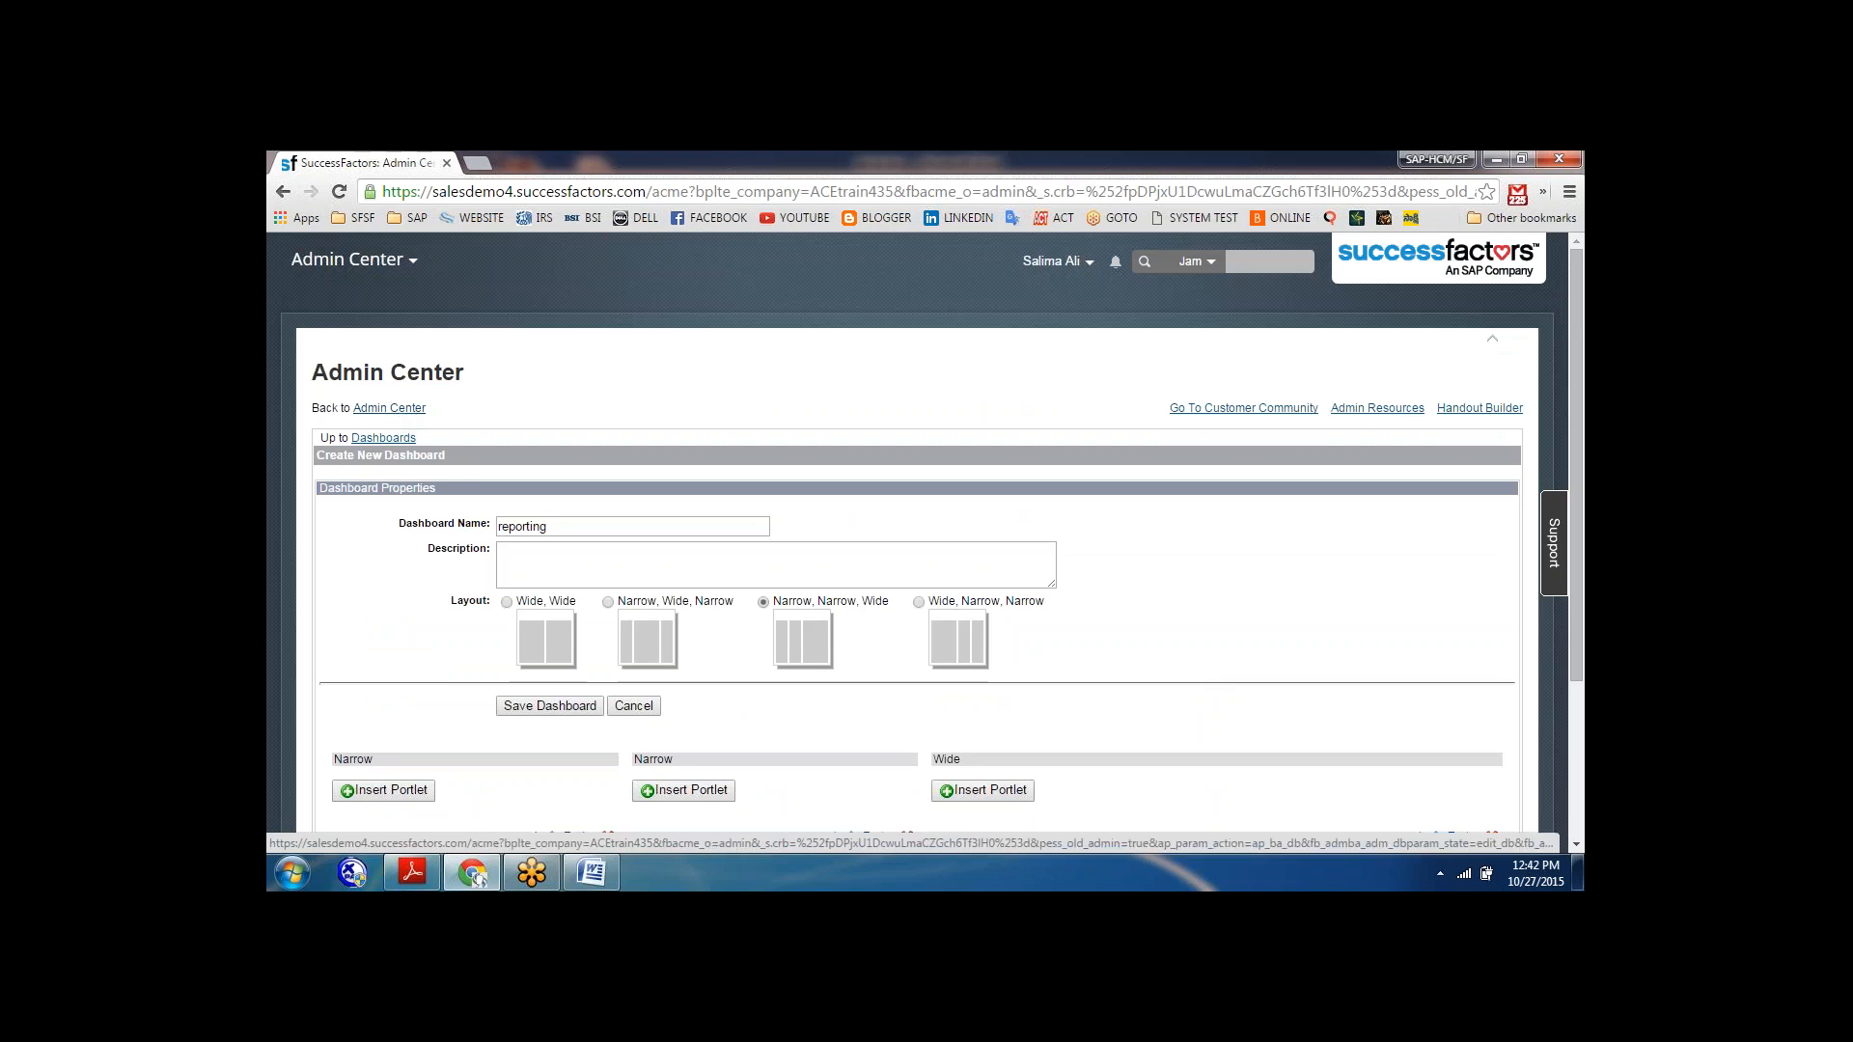
left_click(527, 567)
type("reproting")
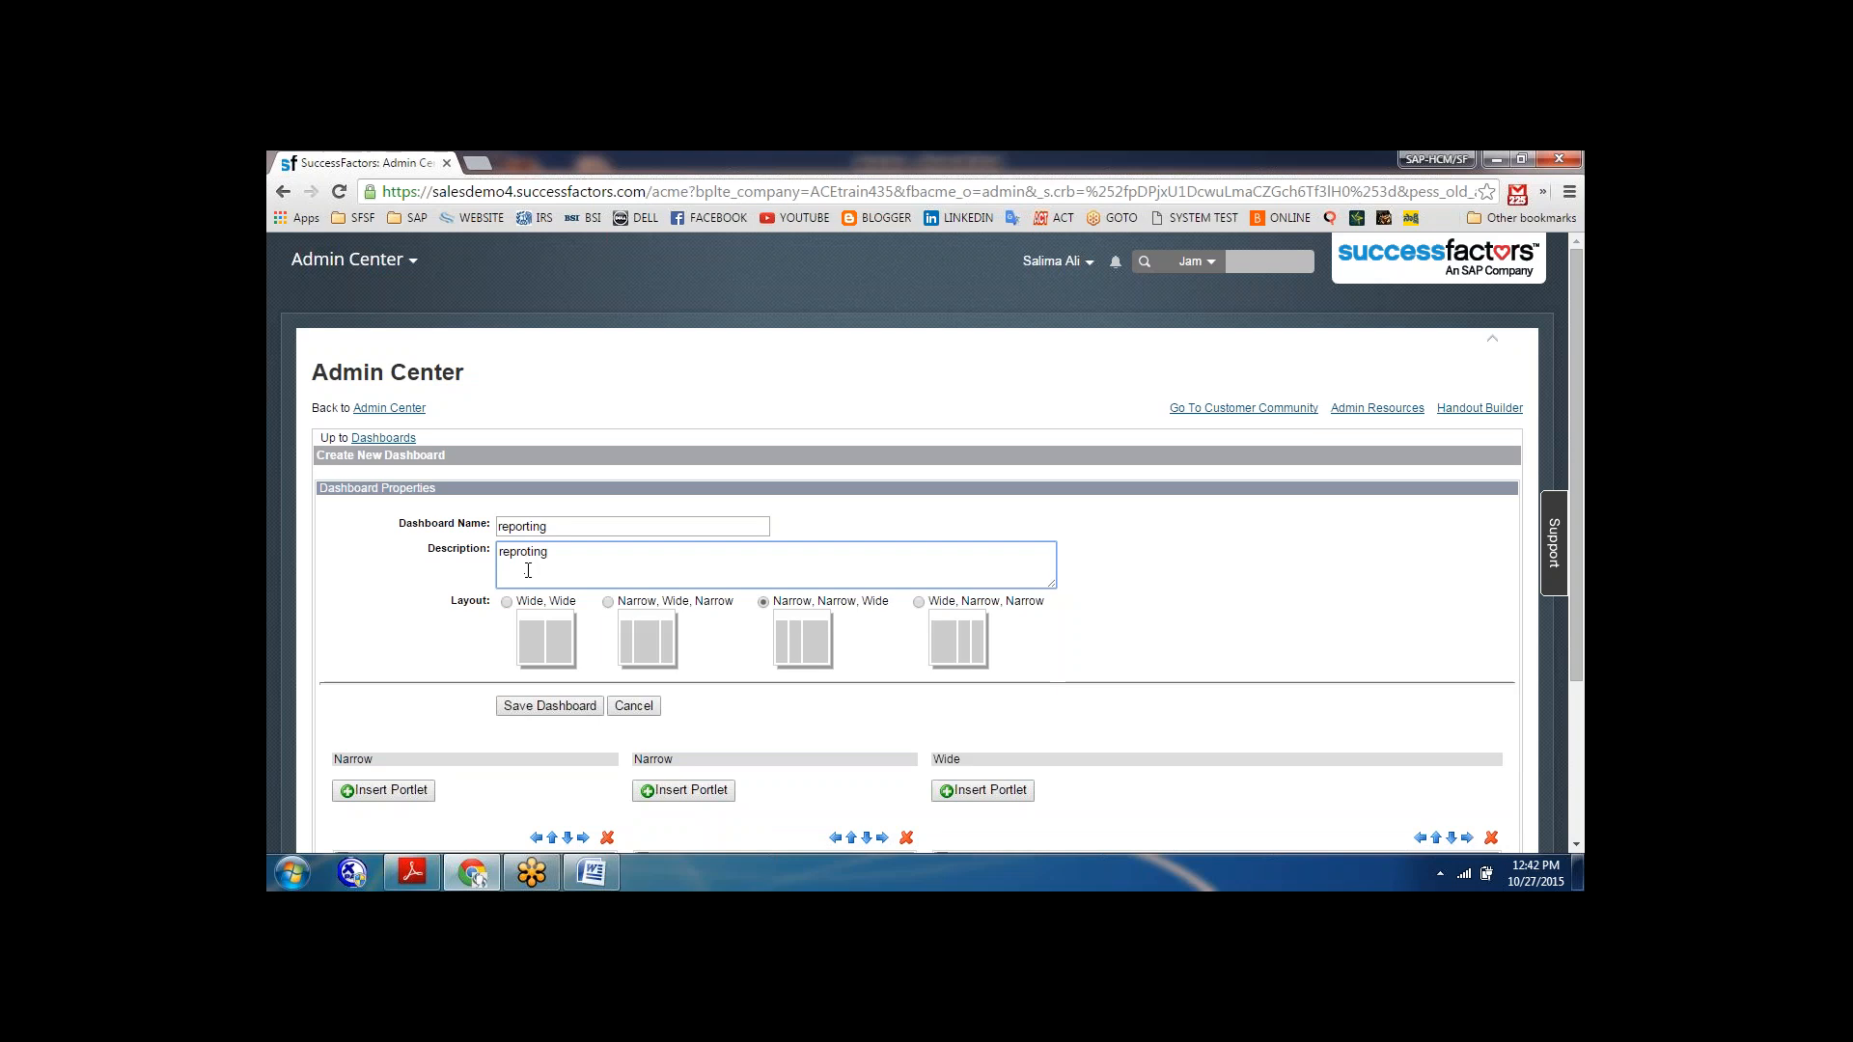
left_click(531, 711)
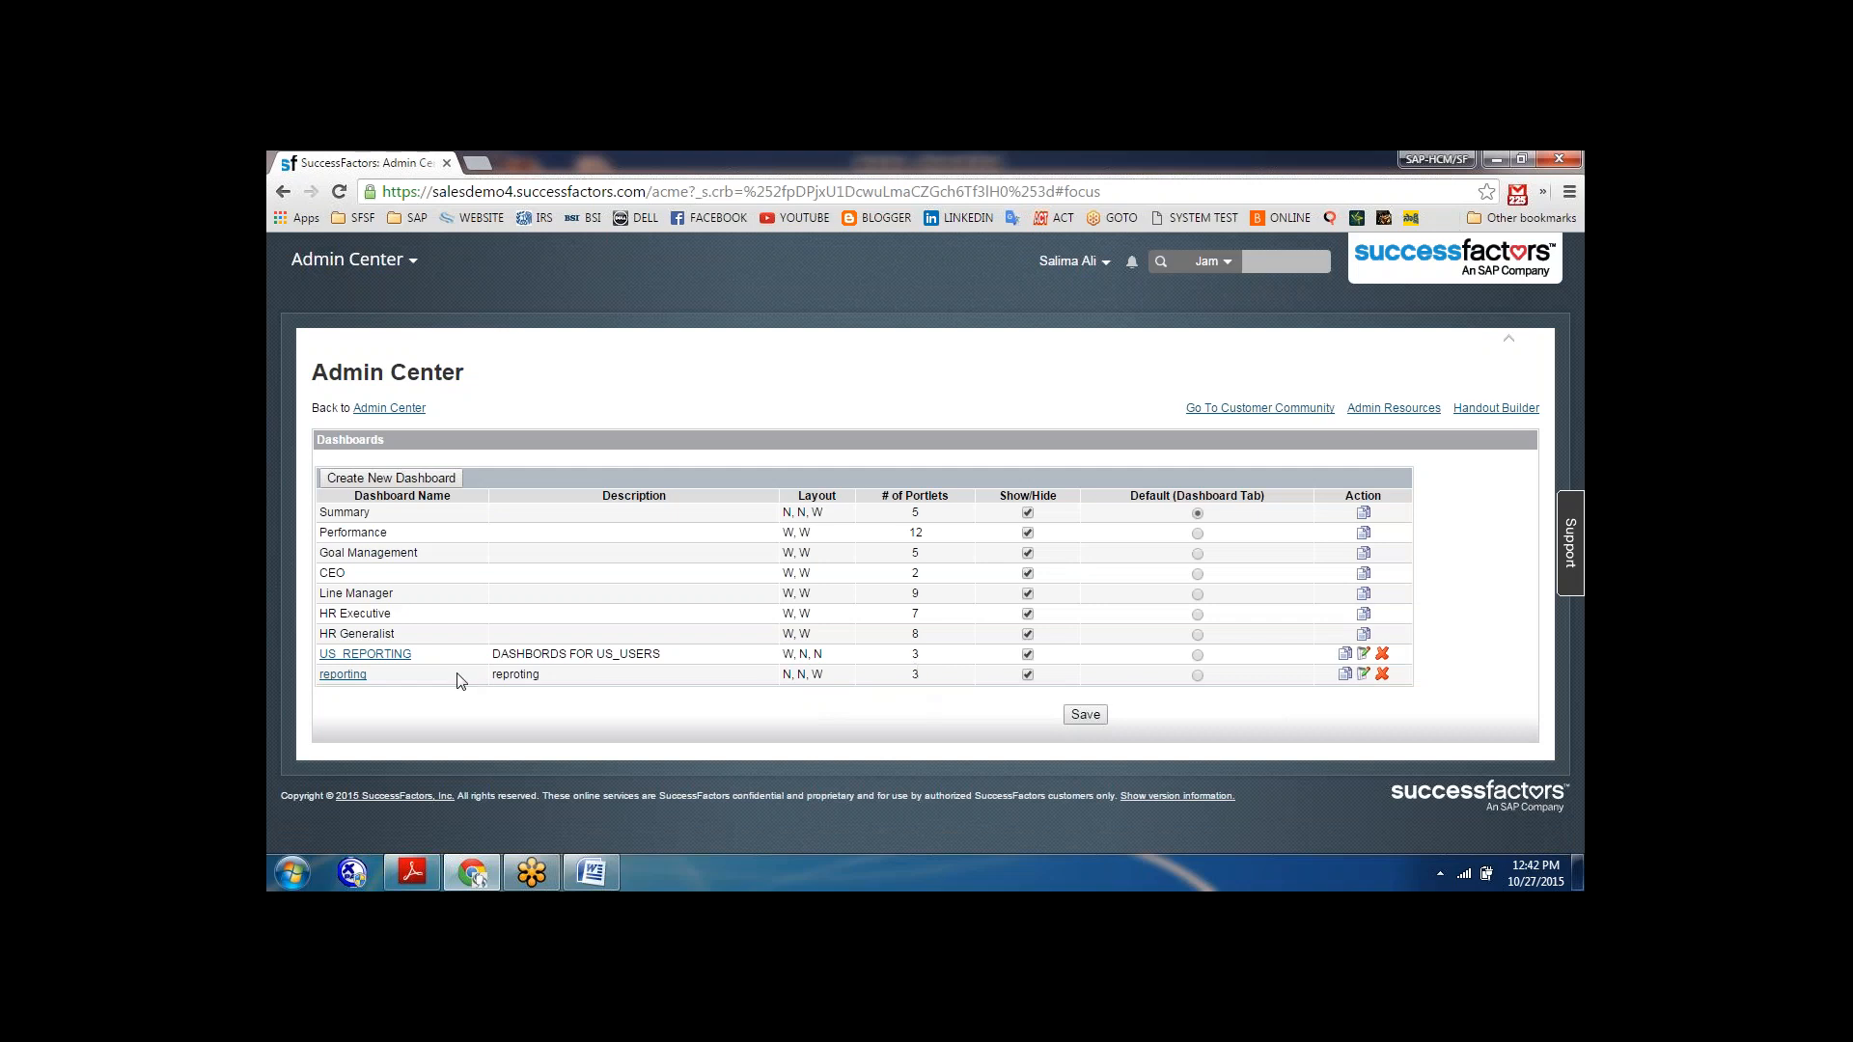
Save the show/hide and default settings of the dashboard list.
left_click(1198, 675)
left_click(1082, 723)
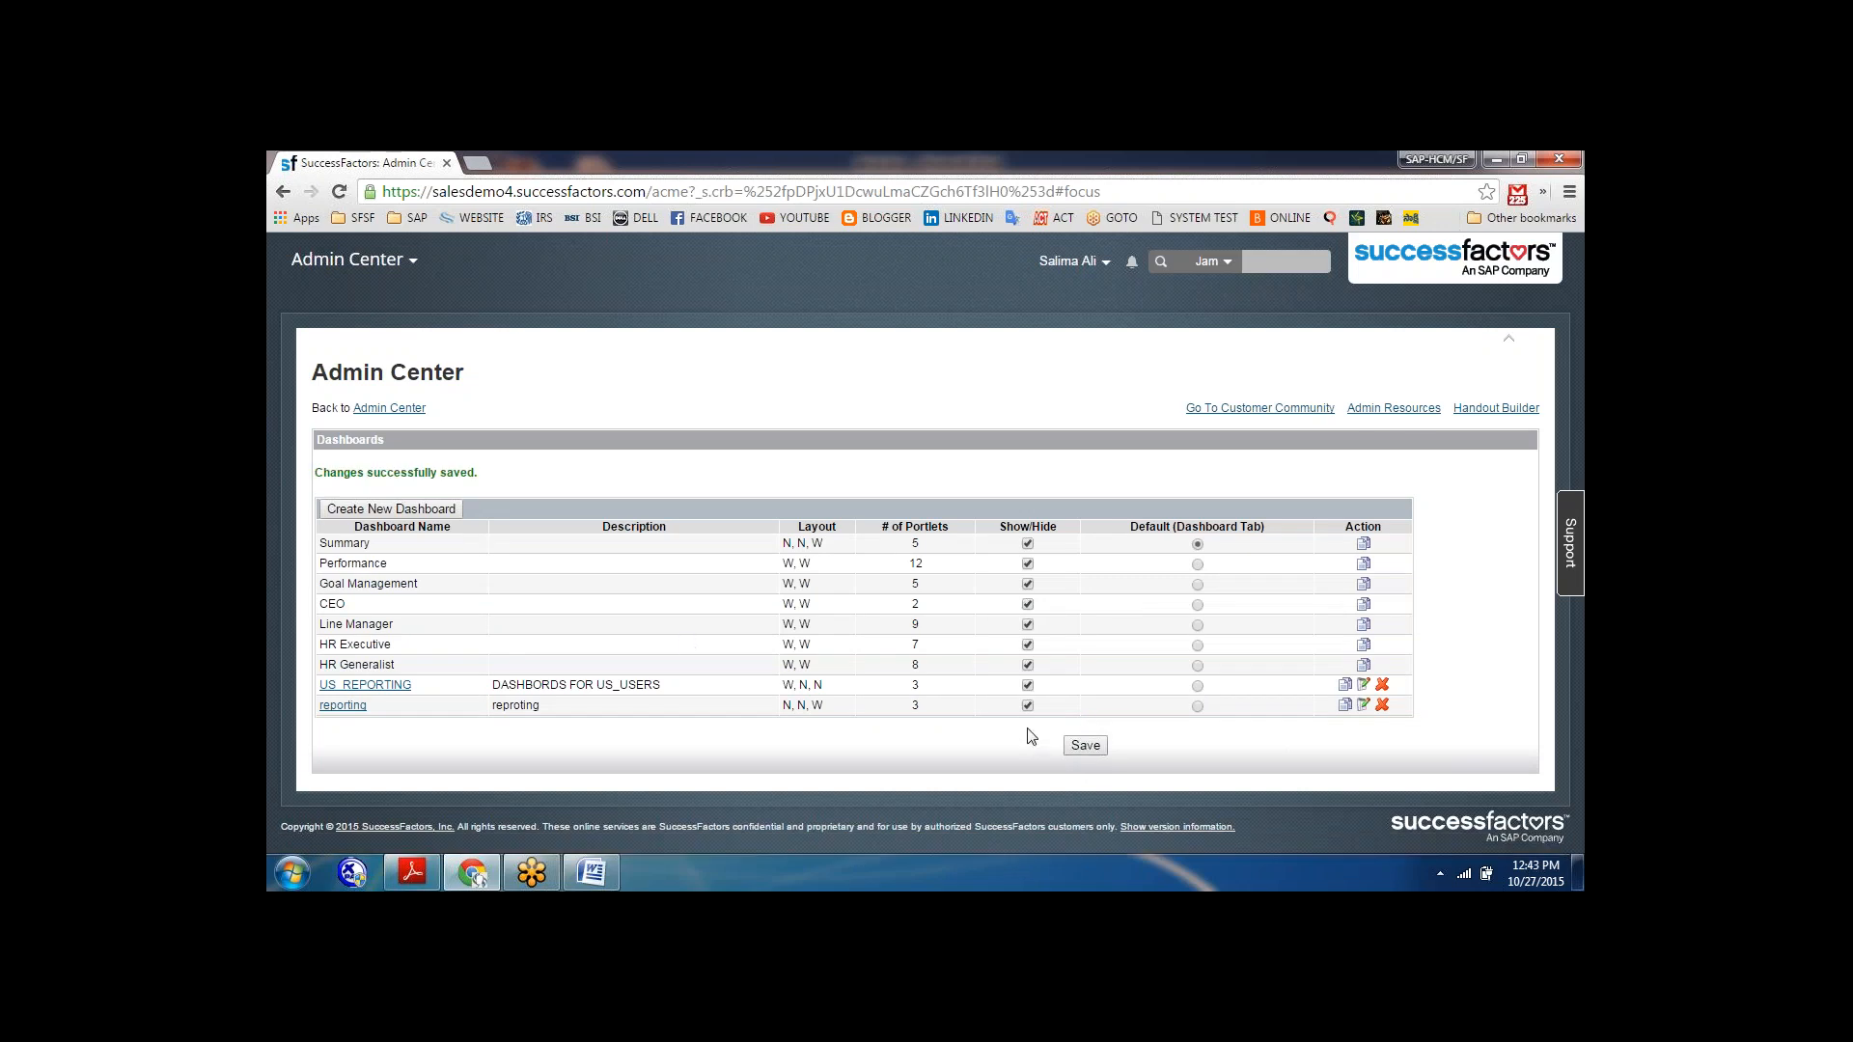
Go to the Dashboards page in Reports and display the reporting dashboard.
left_click(413, 263)
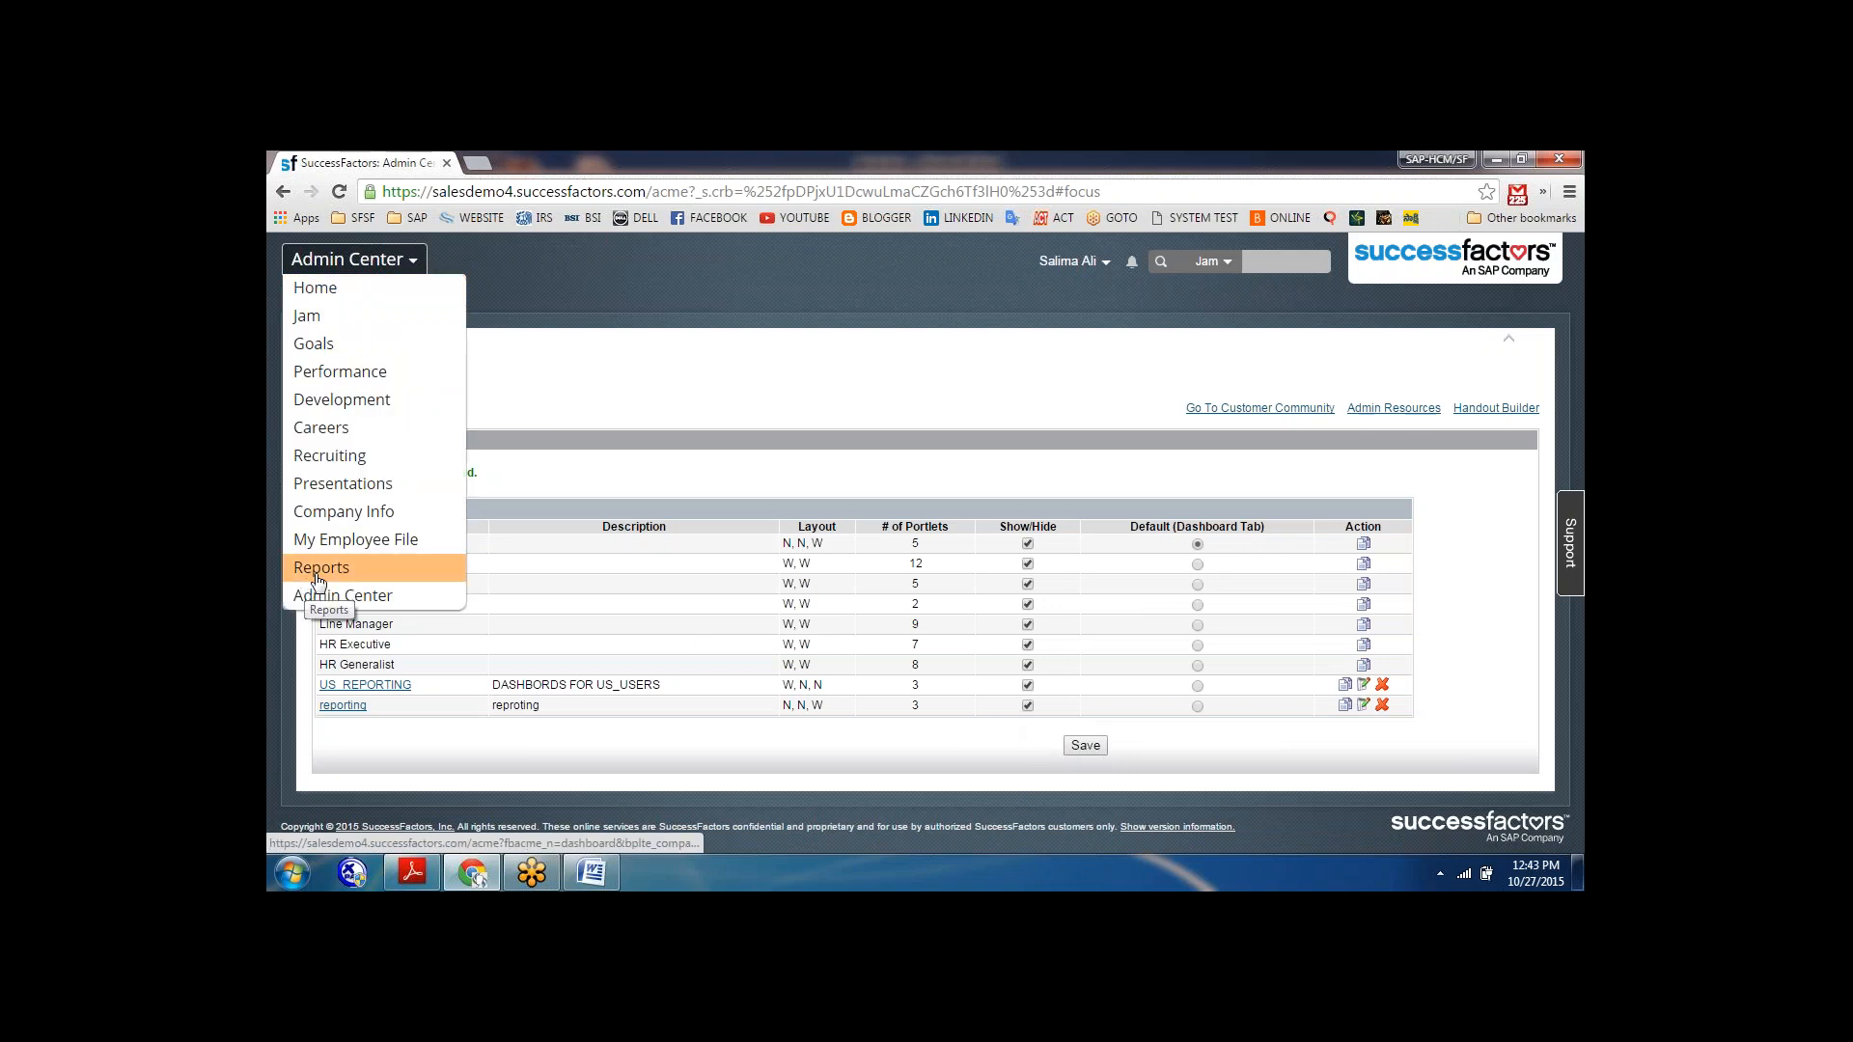
left_click(321, 569)
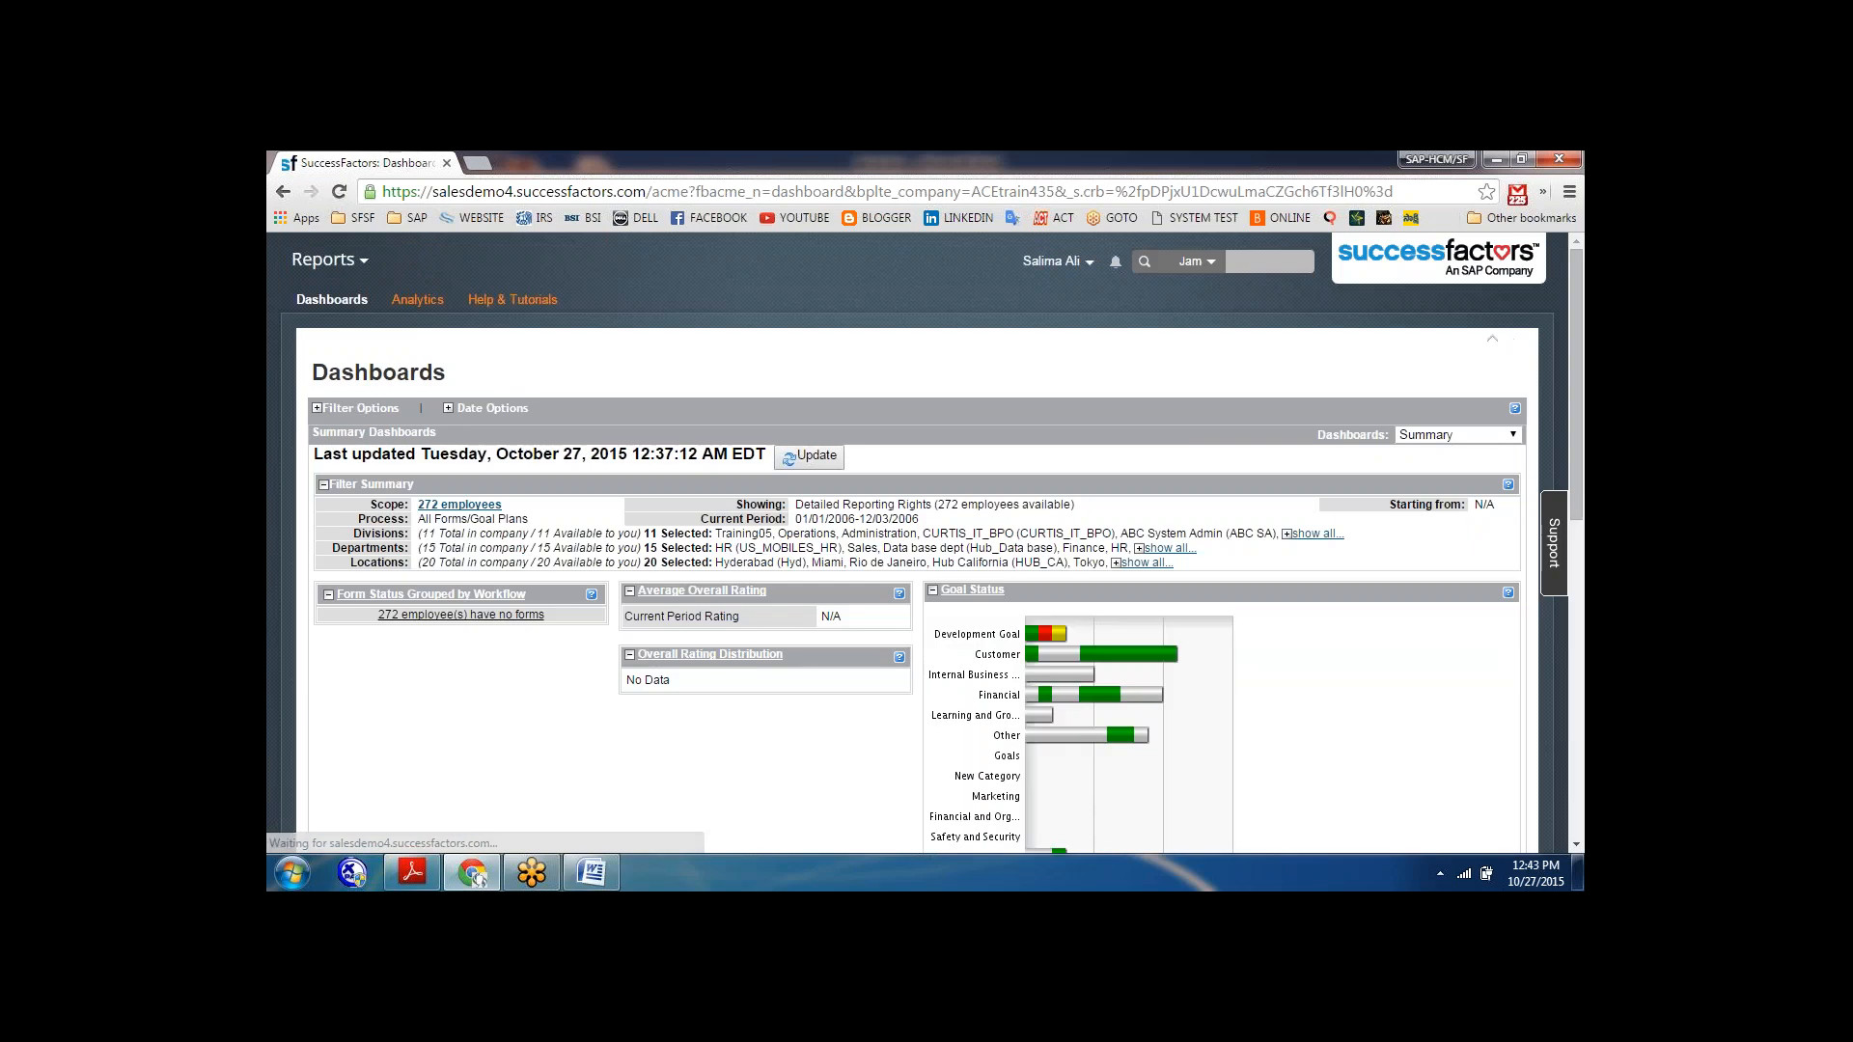
left_click(332, 301)
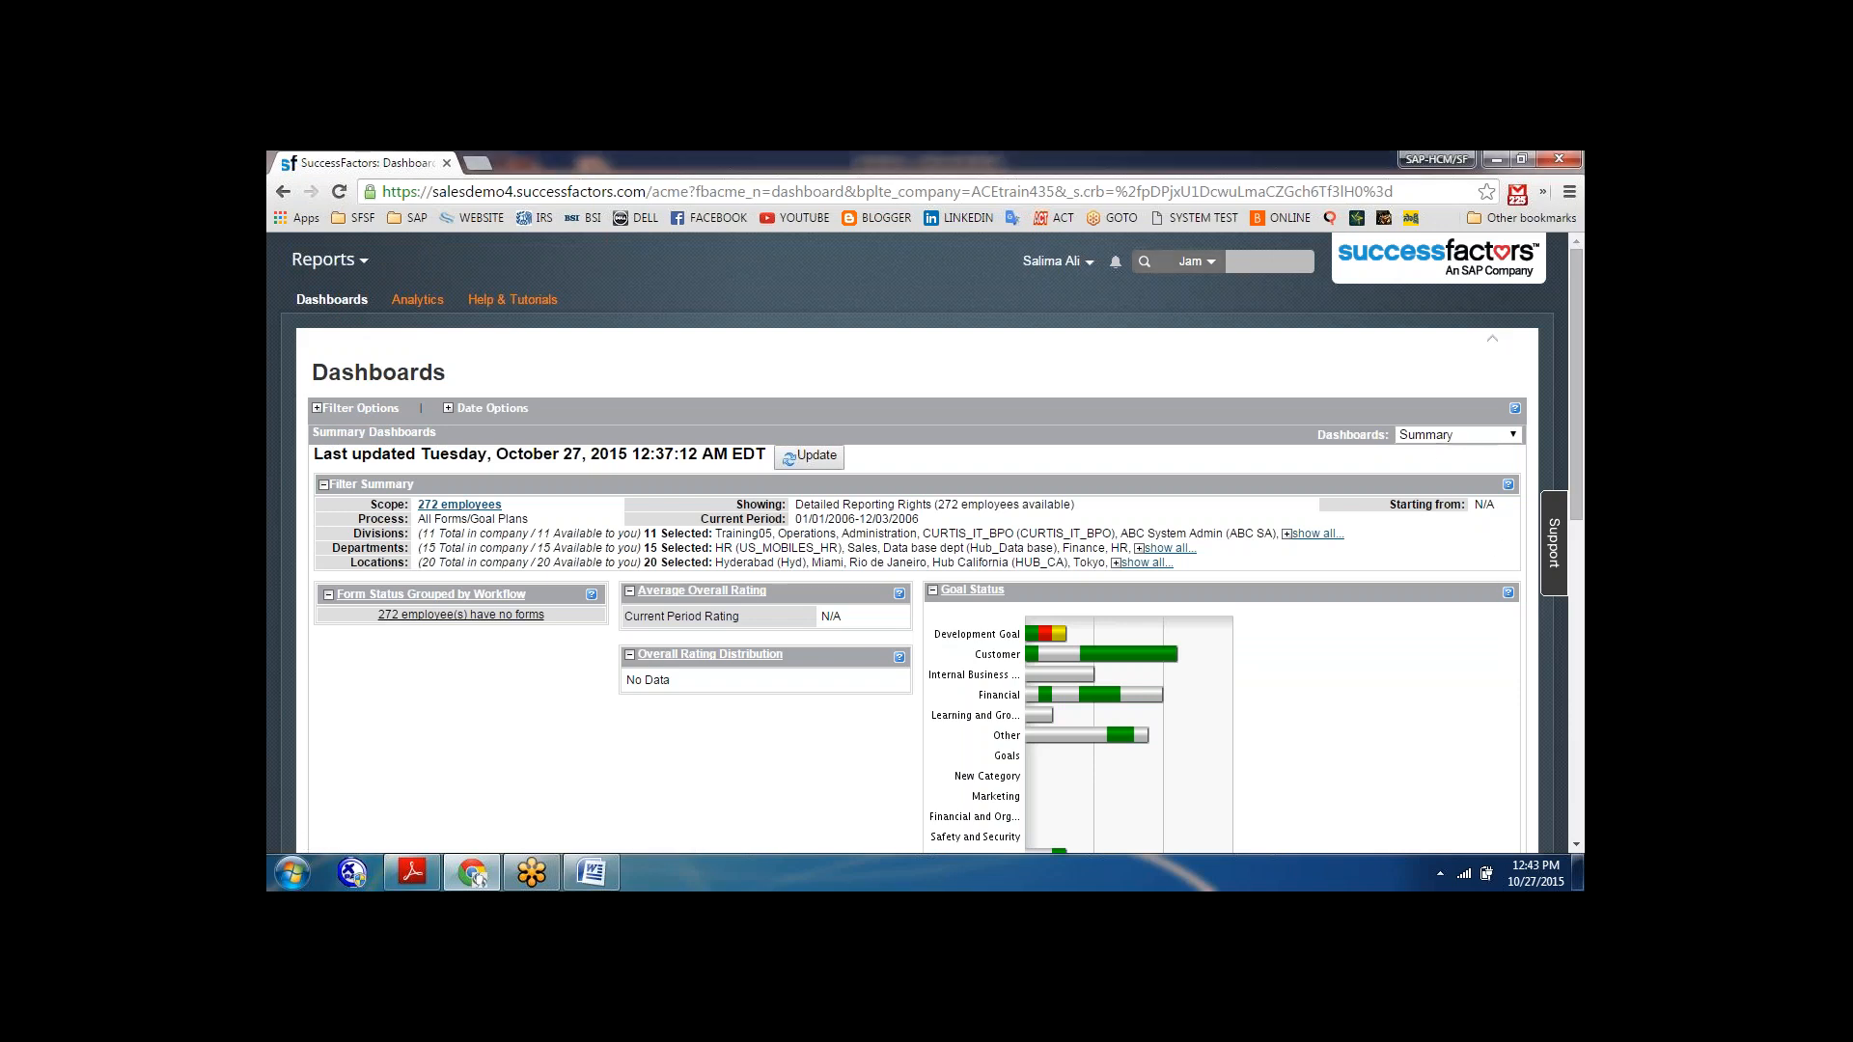
left_click(1512, 436)
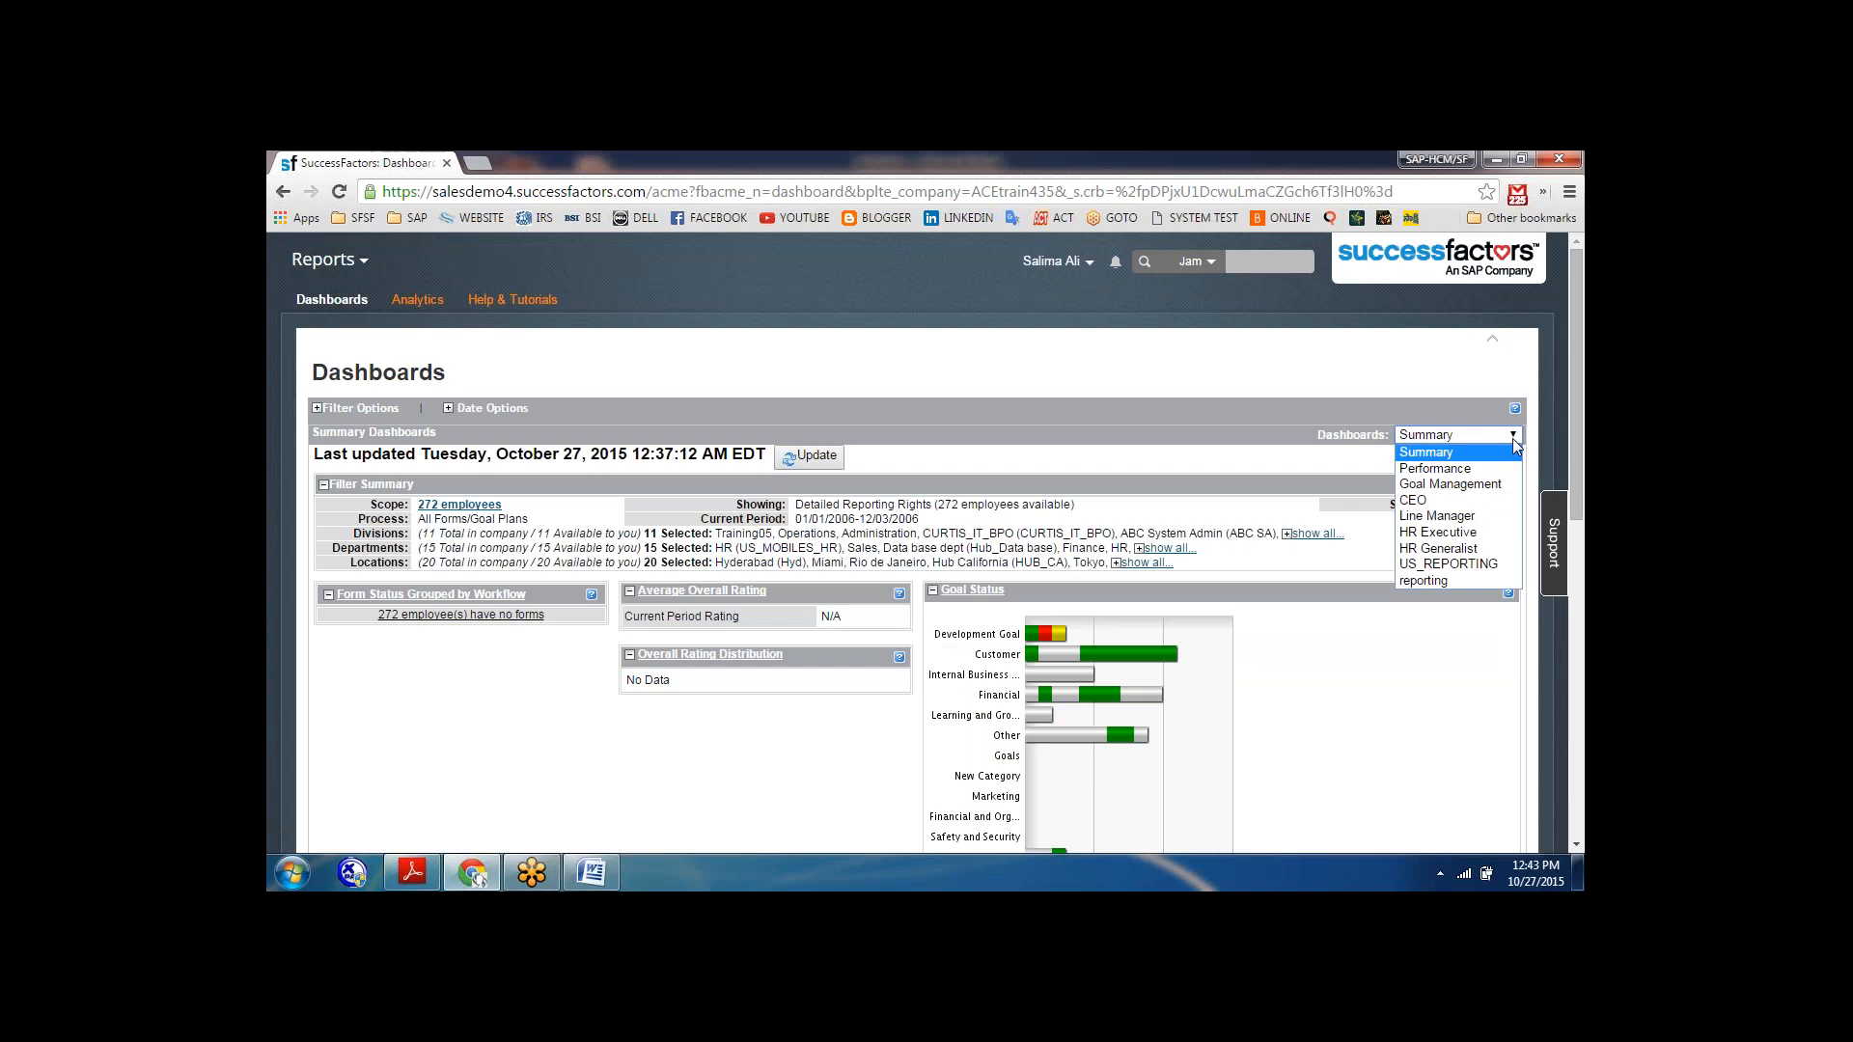
left_click(1430, 581)
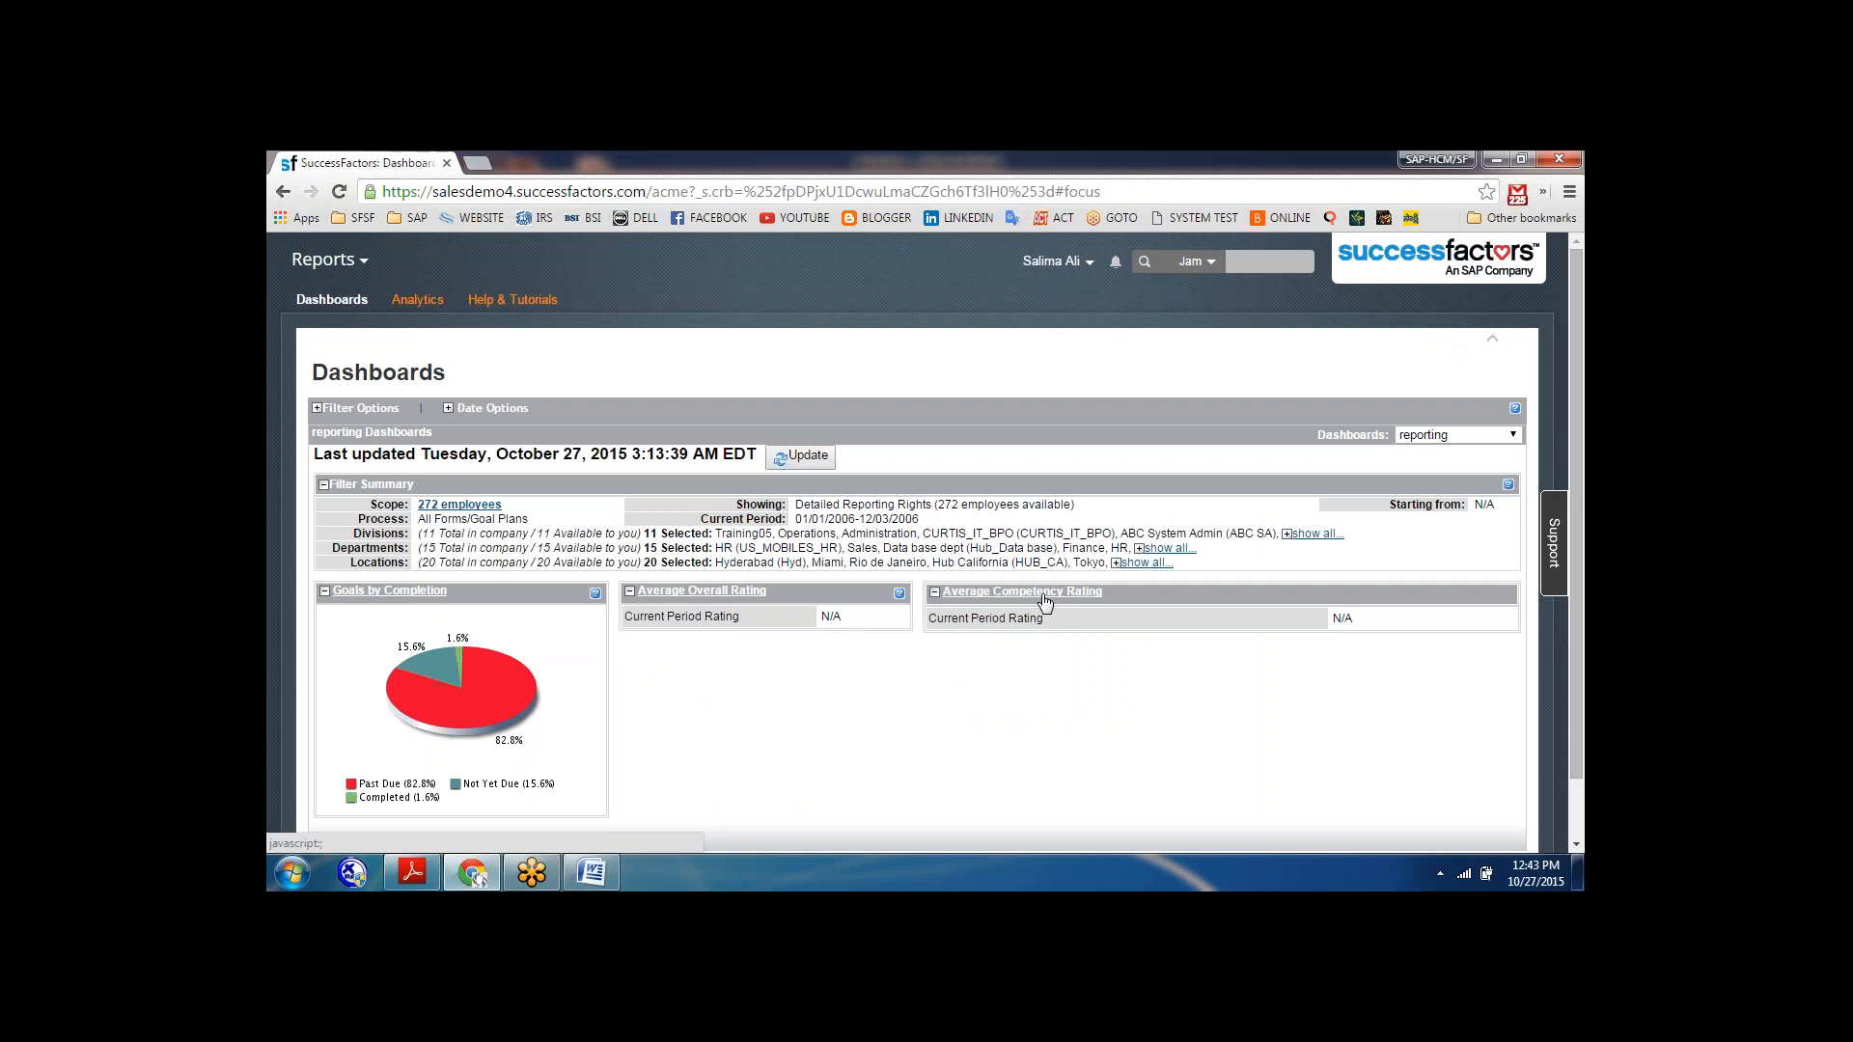
Open the detailed goal list behind the Goals by Completion portlet and look through it.
left_click(382, 592)
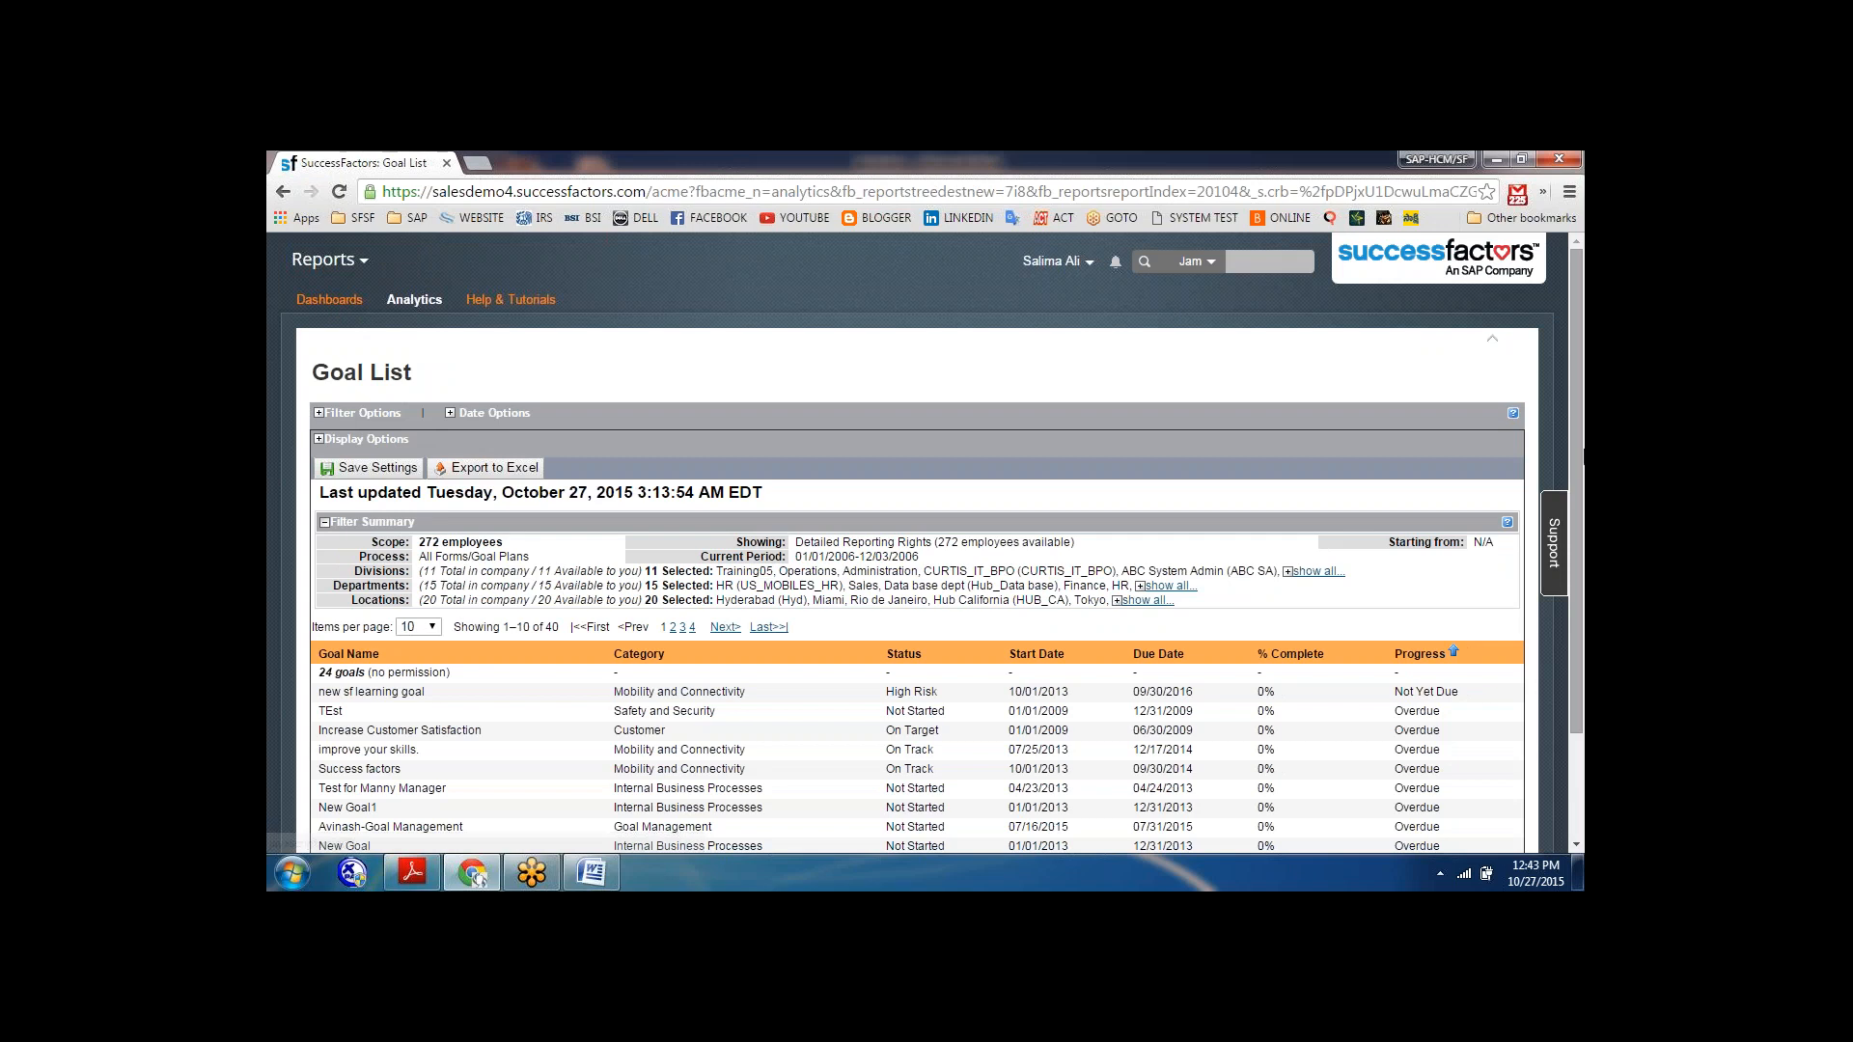
scroll(926, 540, "down", 3)
scroll(748, 610, "up", 1)
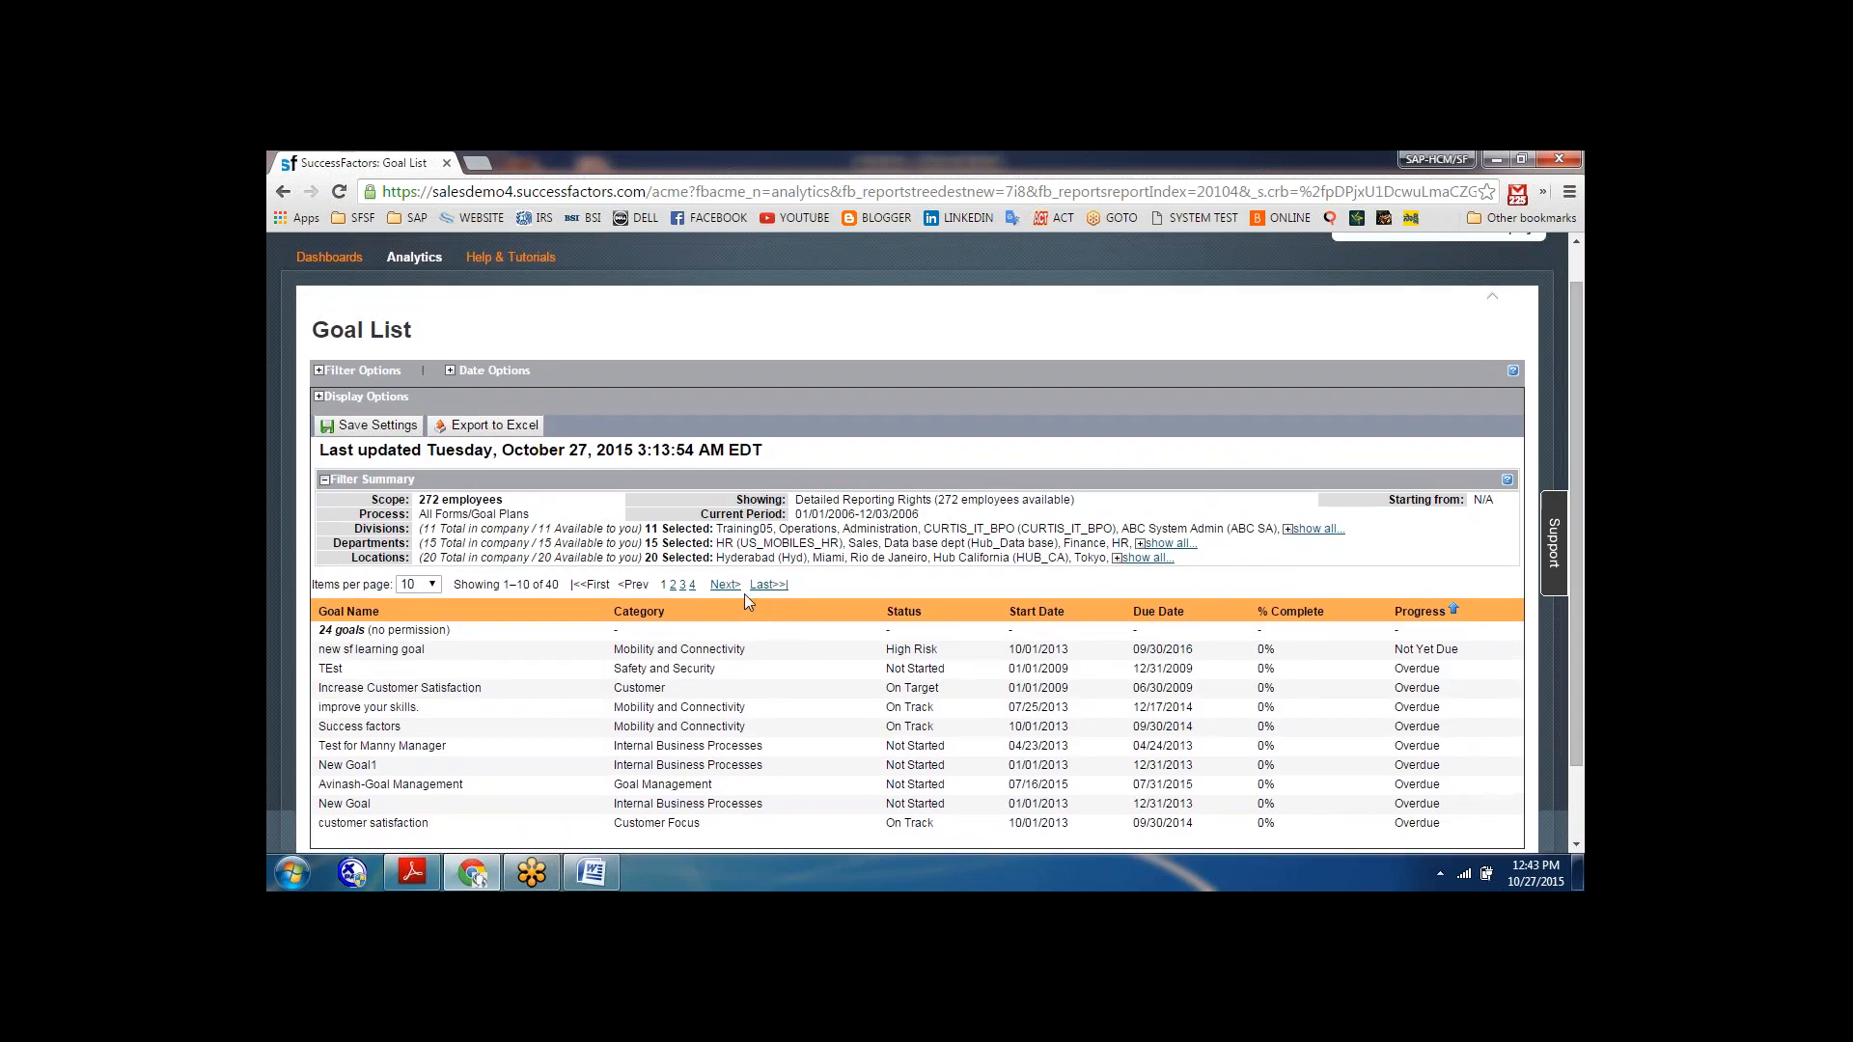
Collapse the goal list's filter summary and export the list to Excel.
left_click(324, 482)
left_click(324, 482)
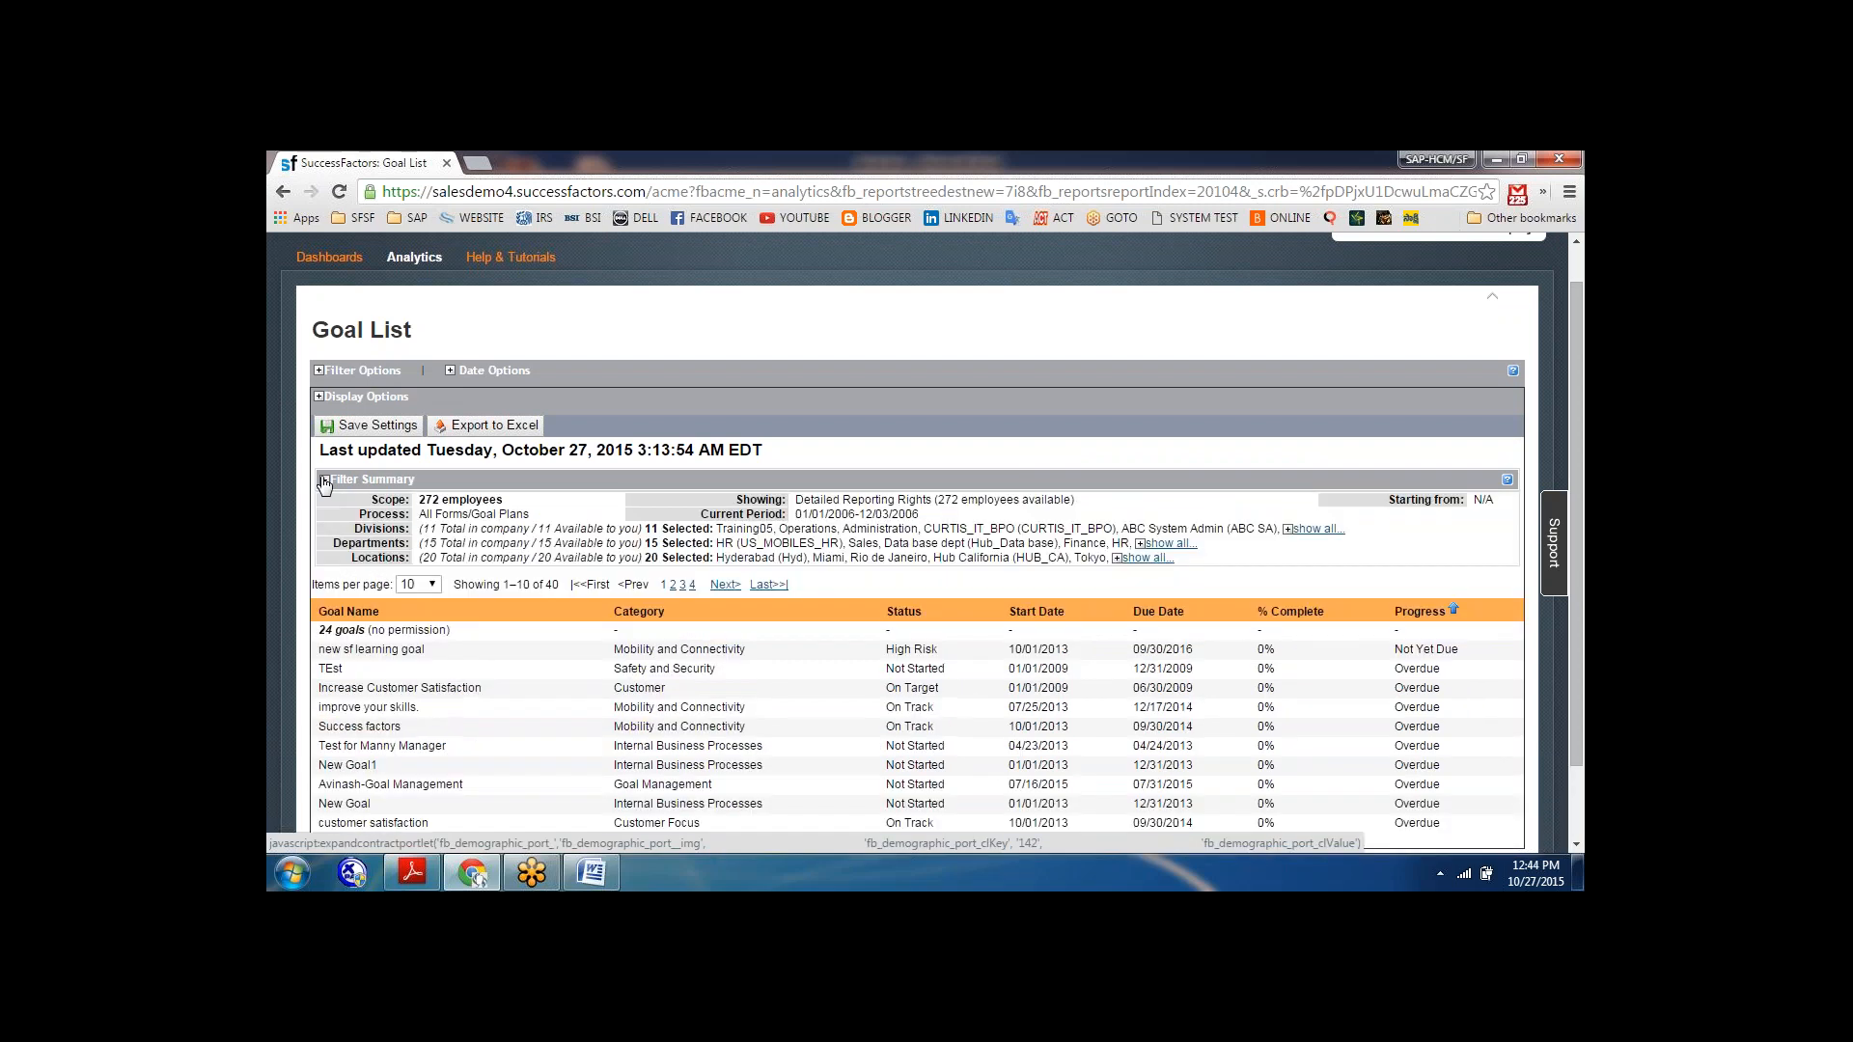
left_click(324, 481)
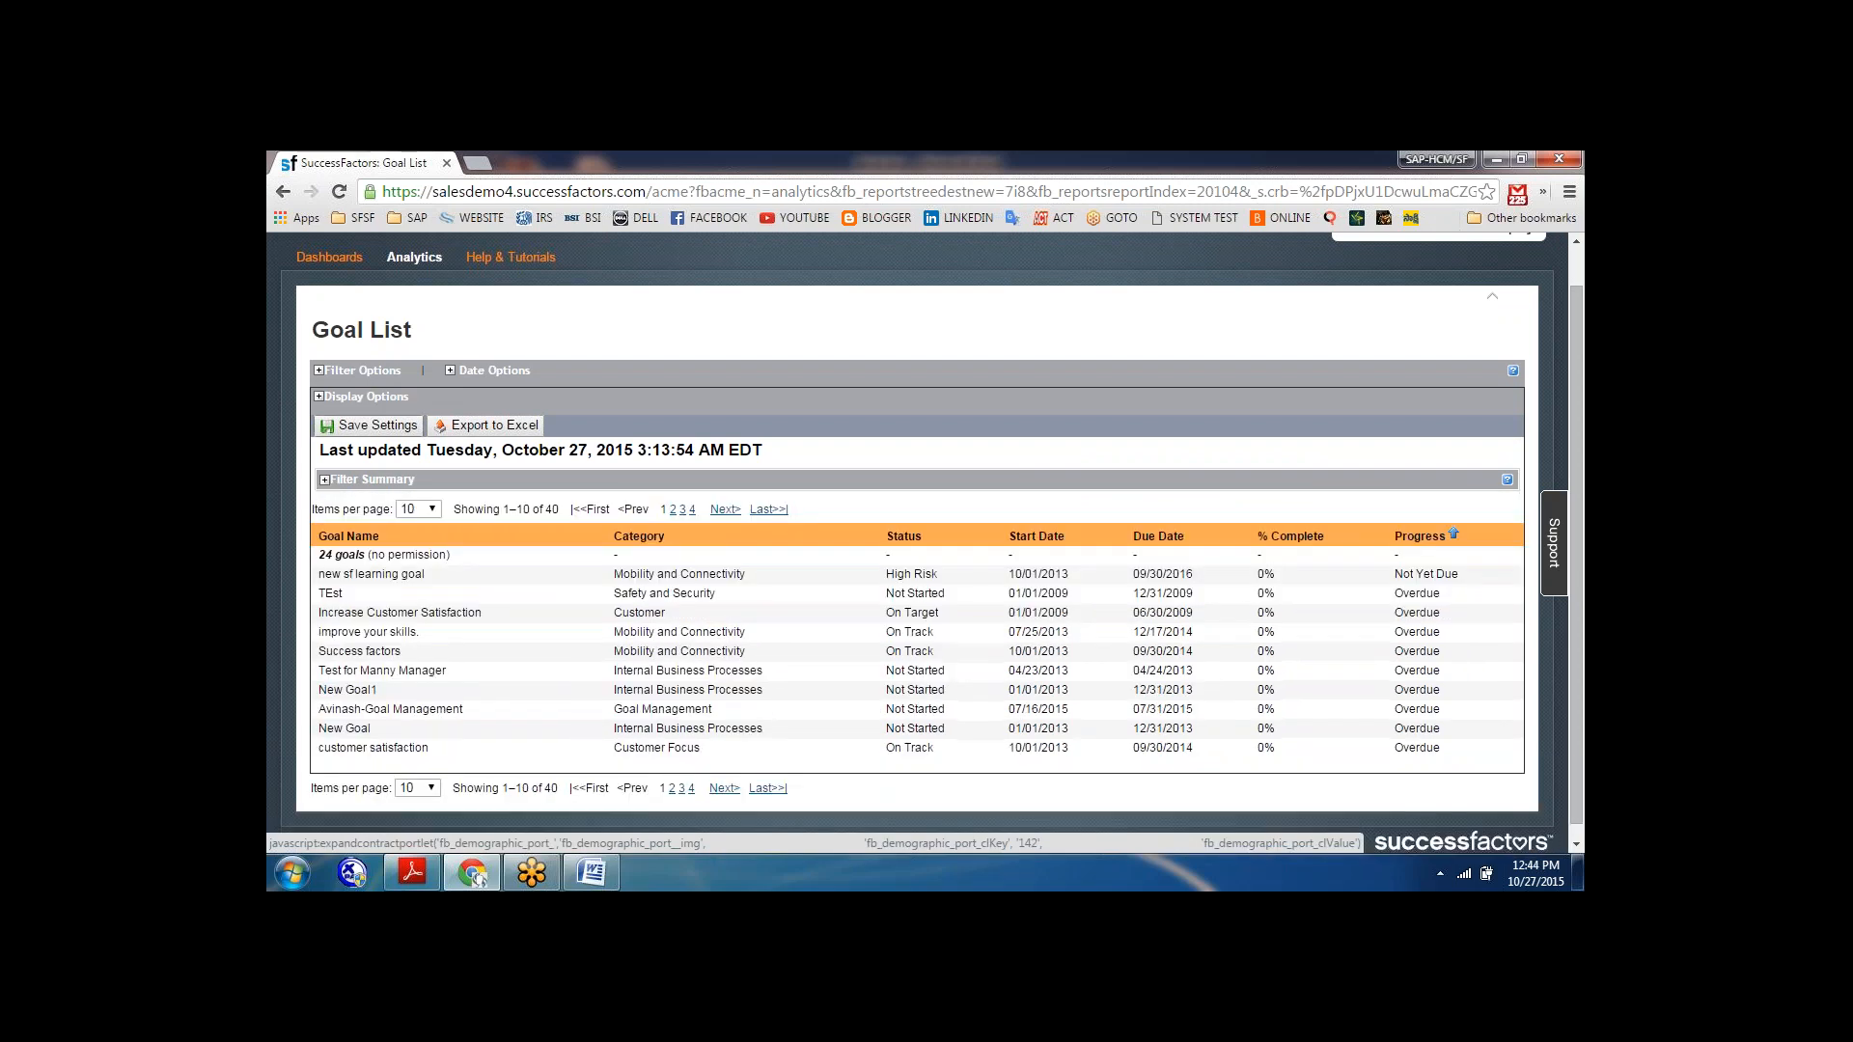
left_click(508, 429)
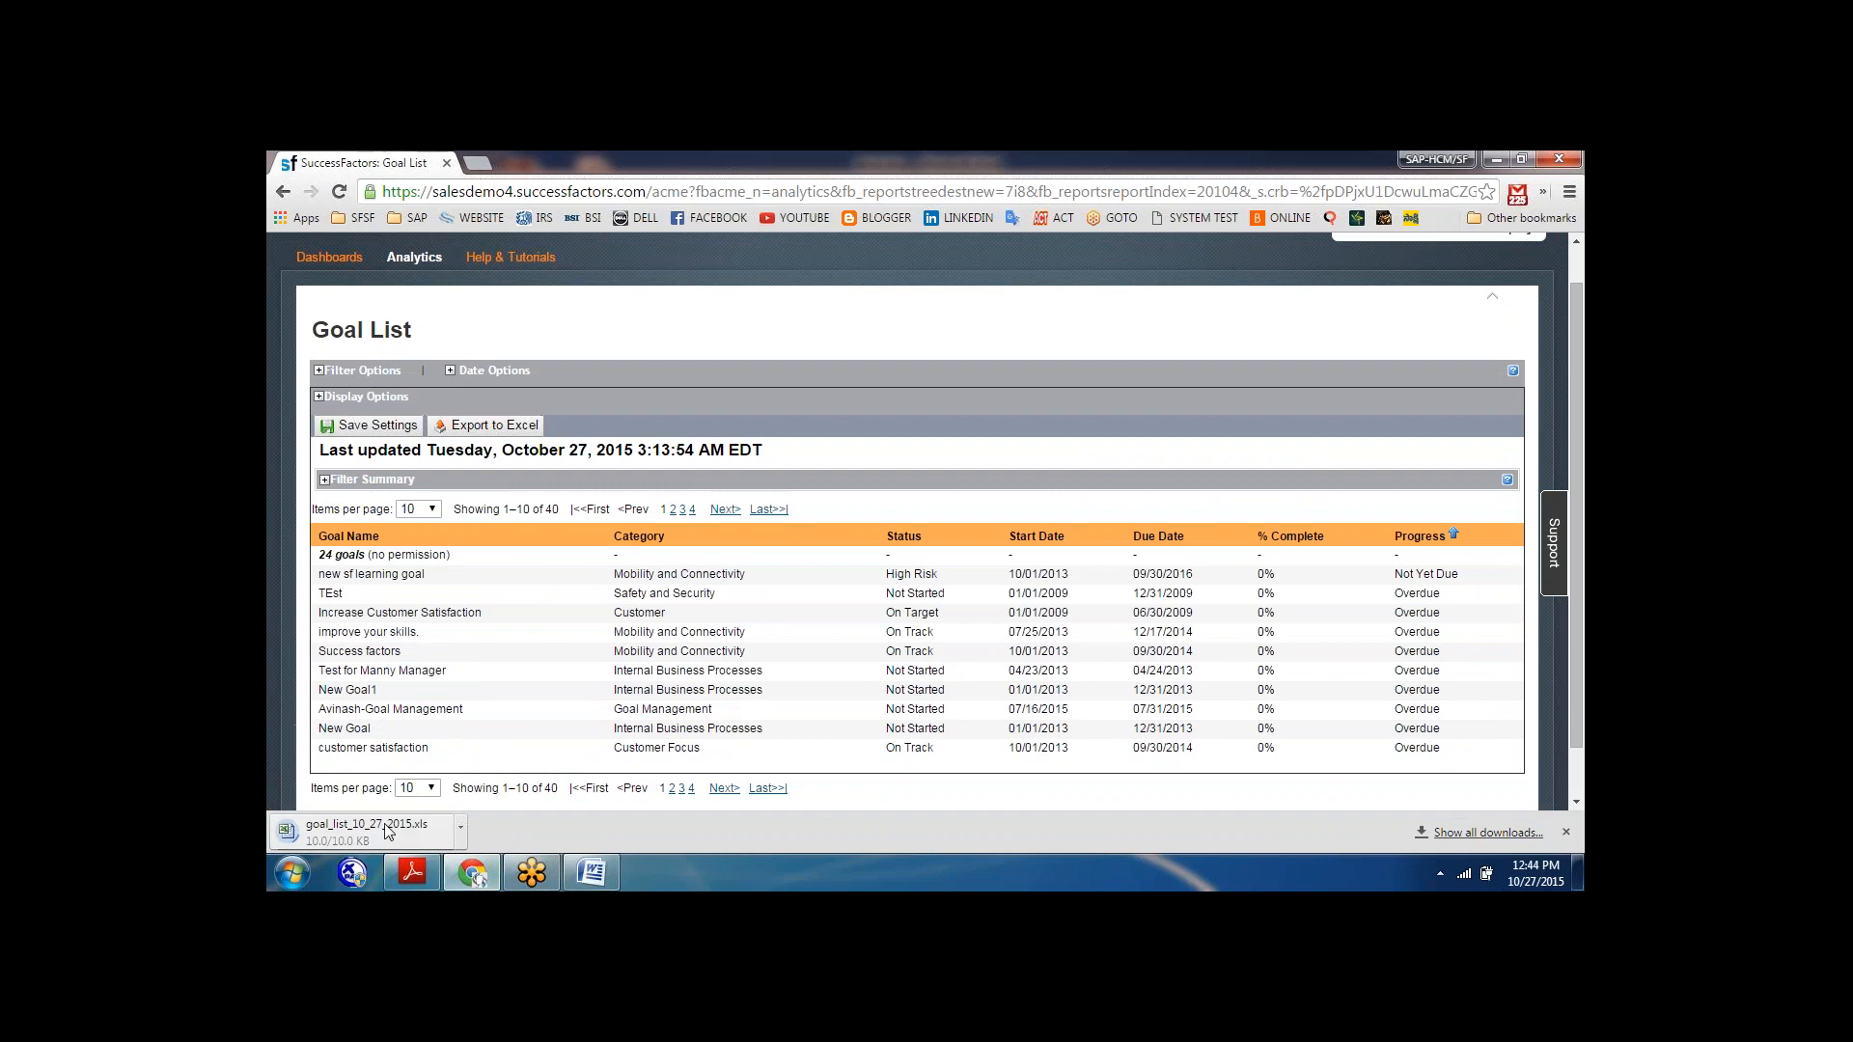
Expand the goal list's display, date and filter options and check the choices for the starting person.
left_click(320, 399)
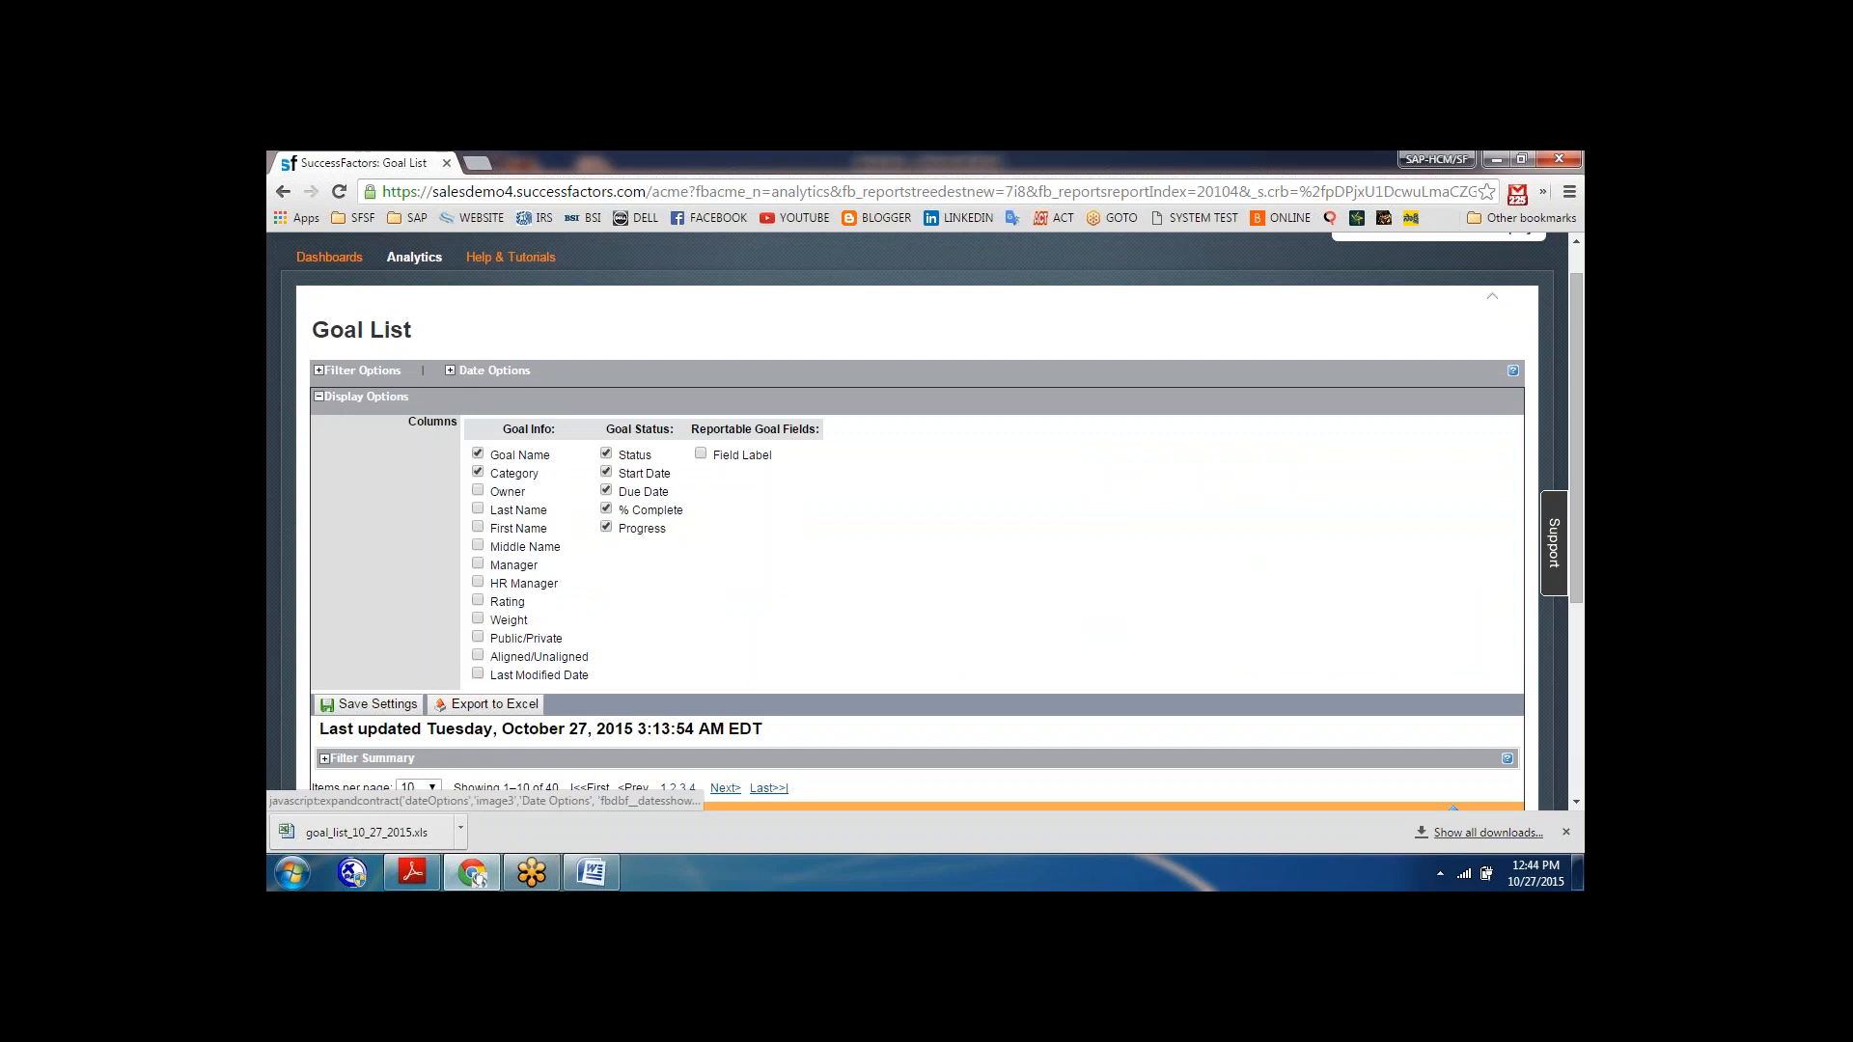
left_click(449, 371)
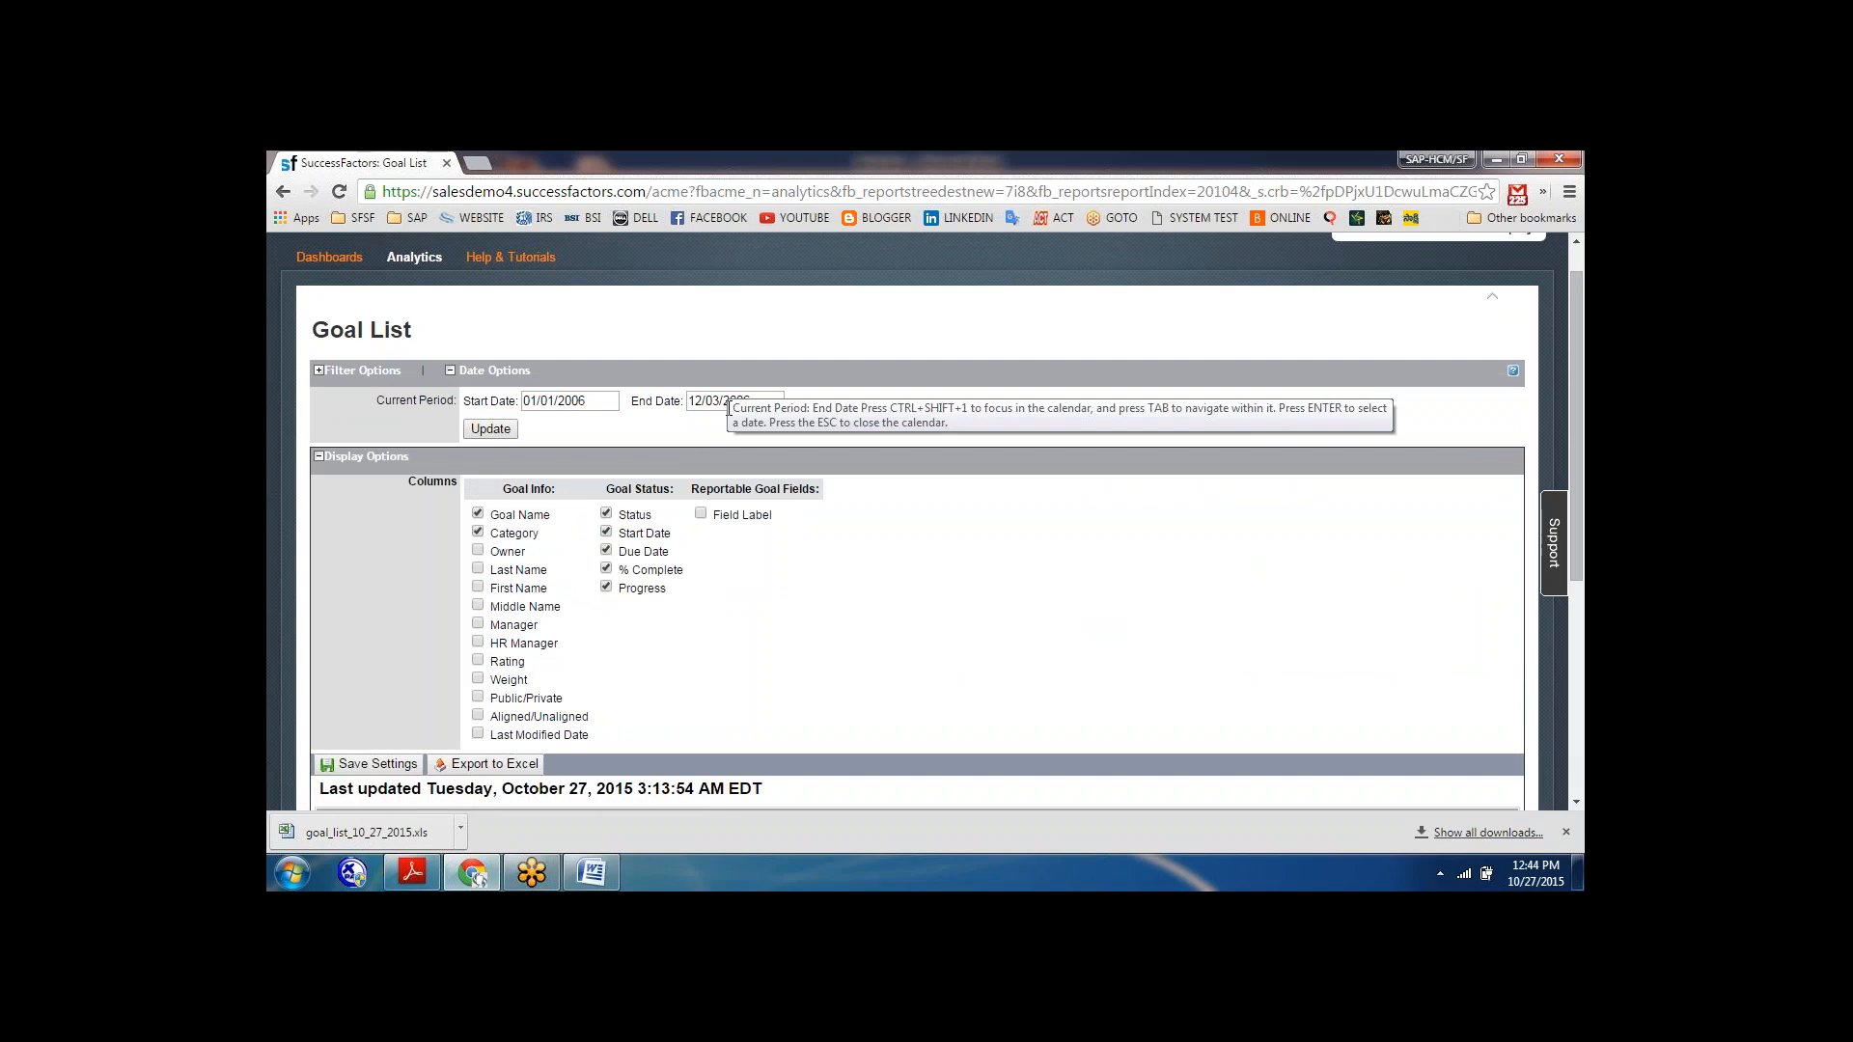
left_click(320, 371)
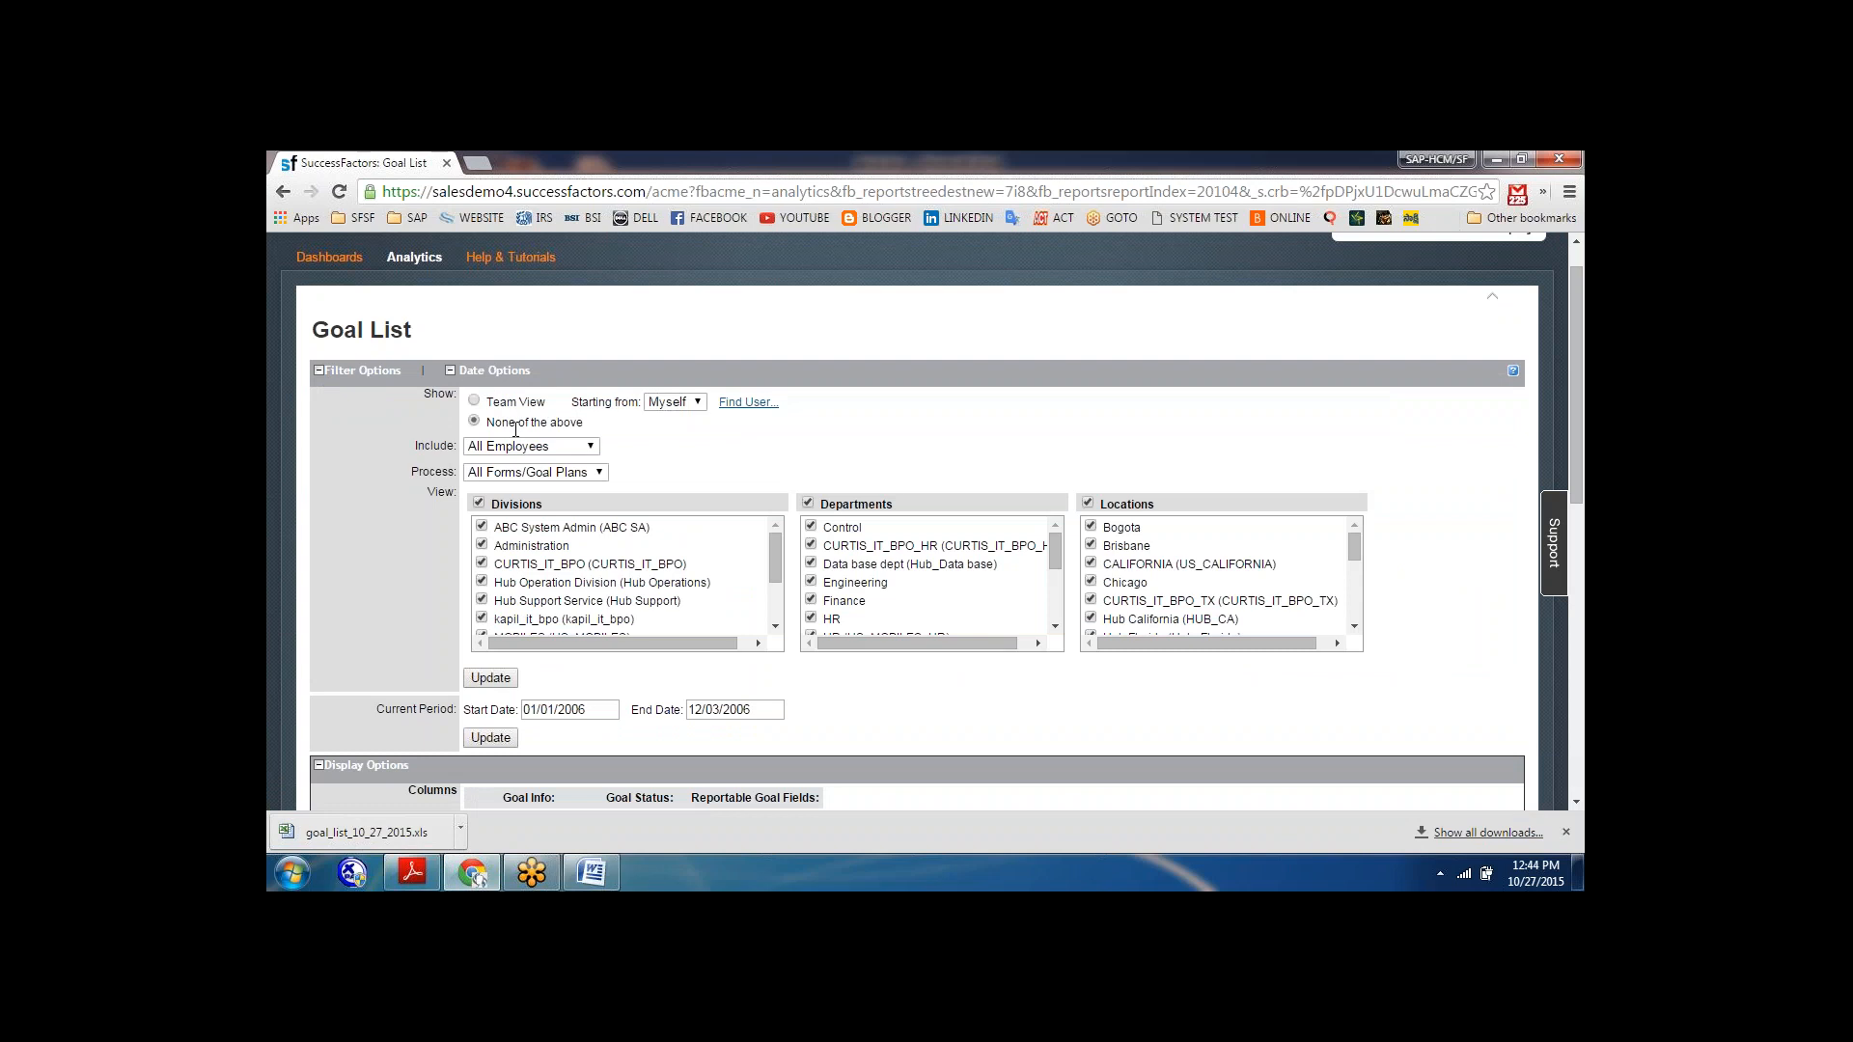
left_click(698, 403)
left_click(710, 450)
Open the exported goal_list_10_27_2015.xls in Excel, review it in a maximized window, and close it.
left_click(425, 836)
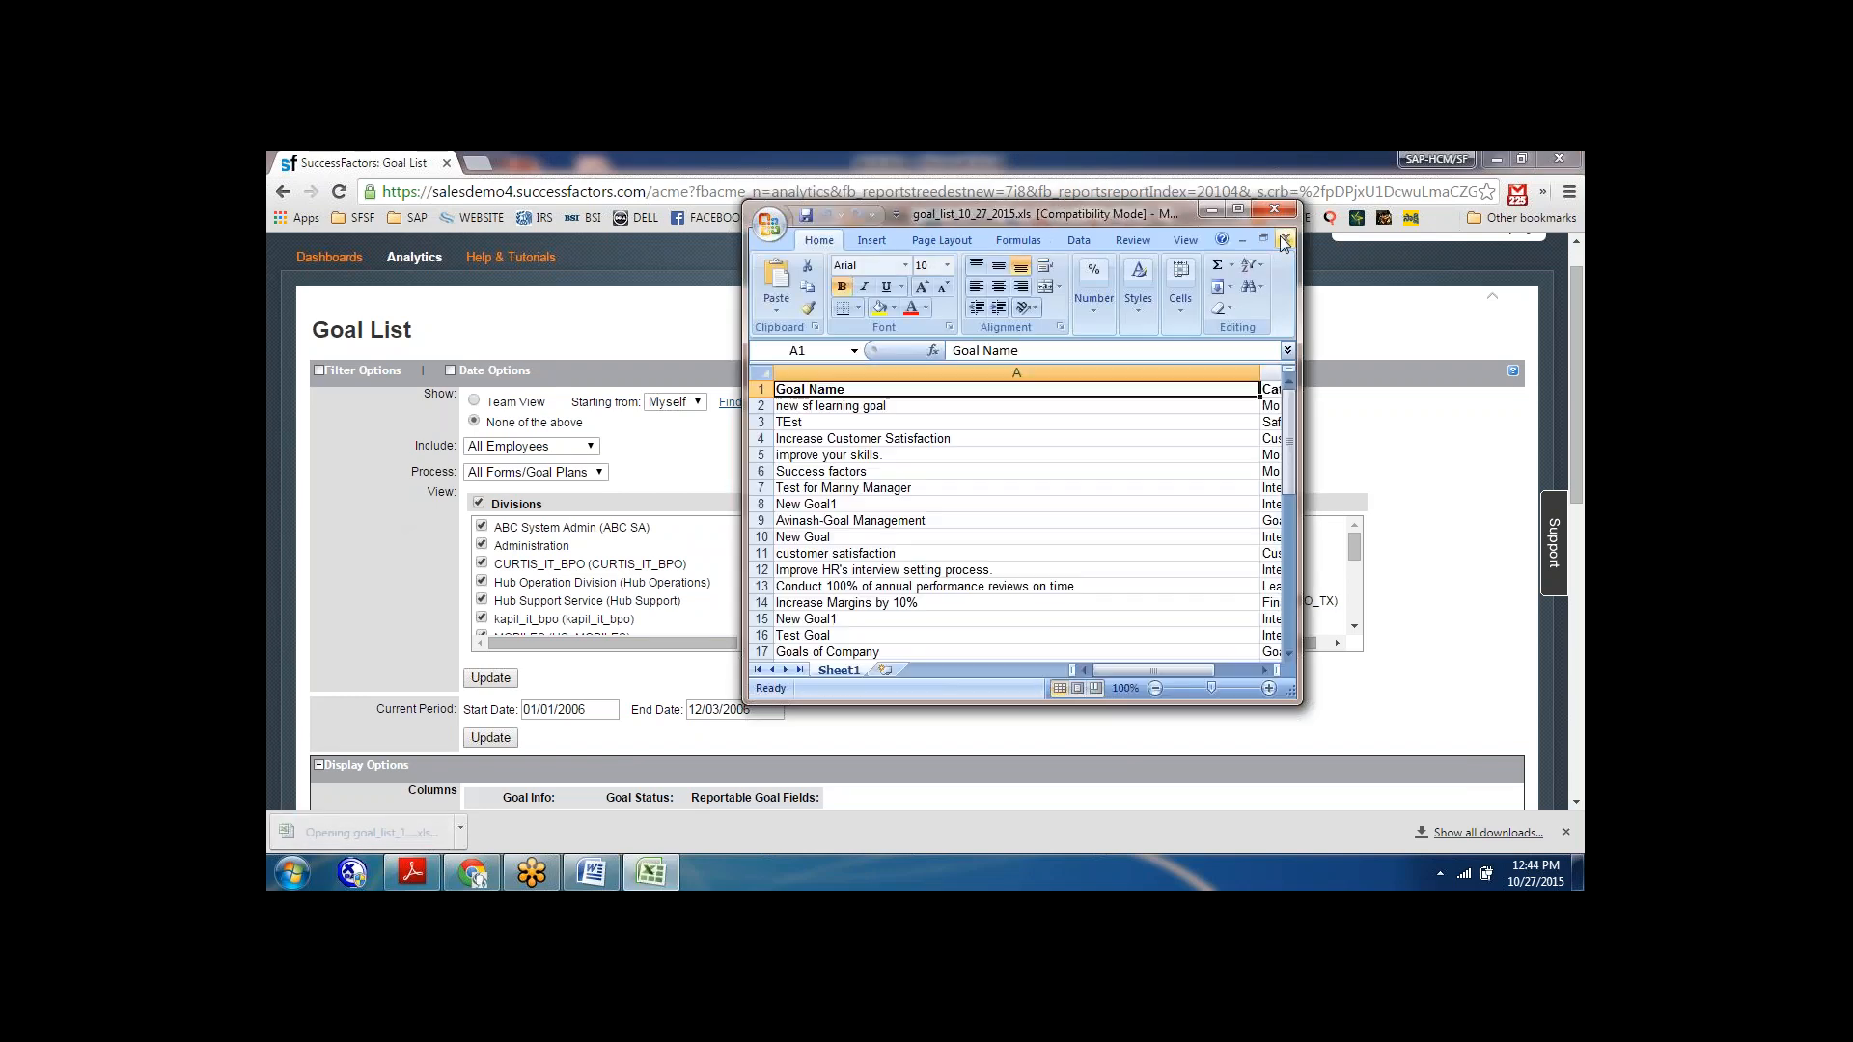
left_click(1237, 210)
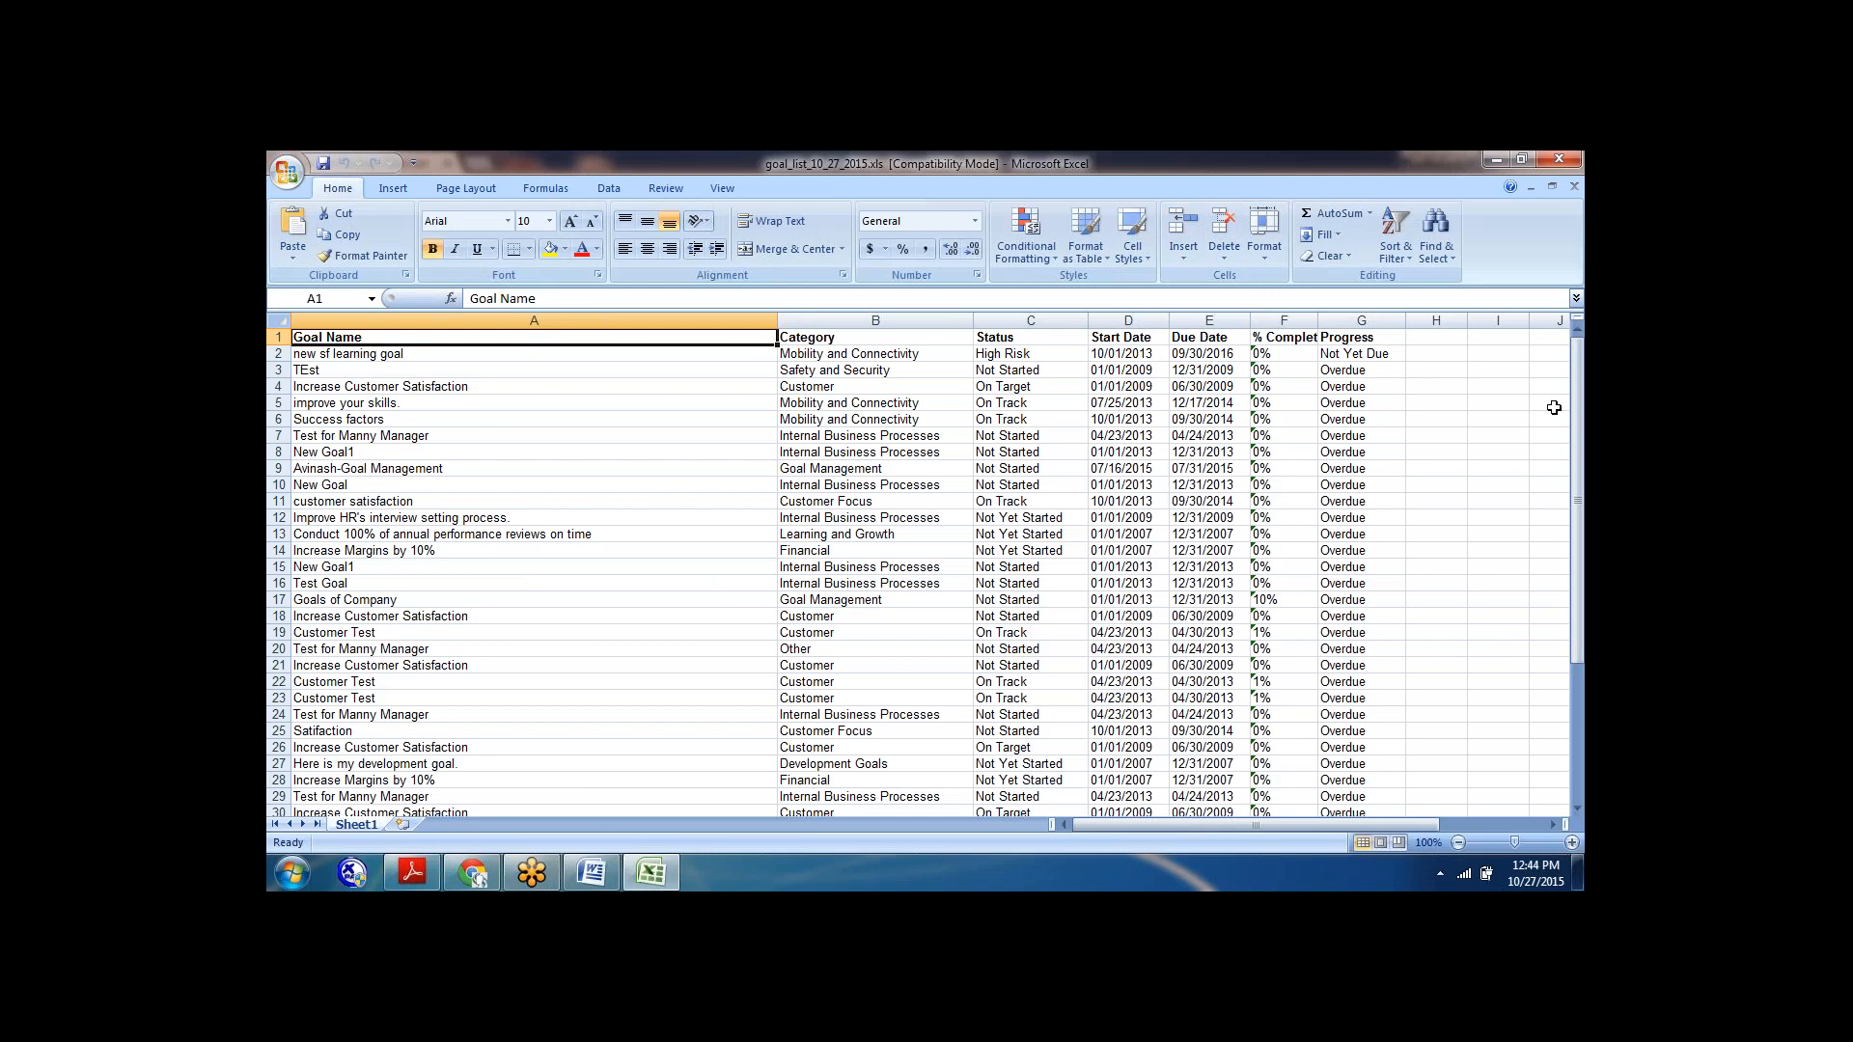
left_click(1560, 157)
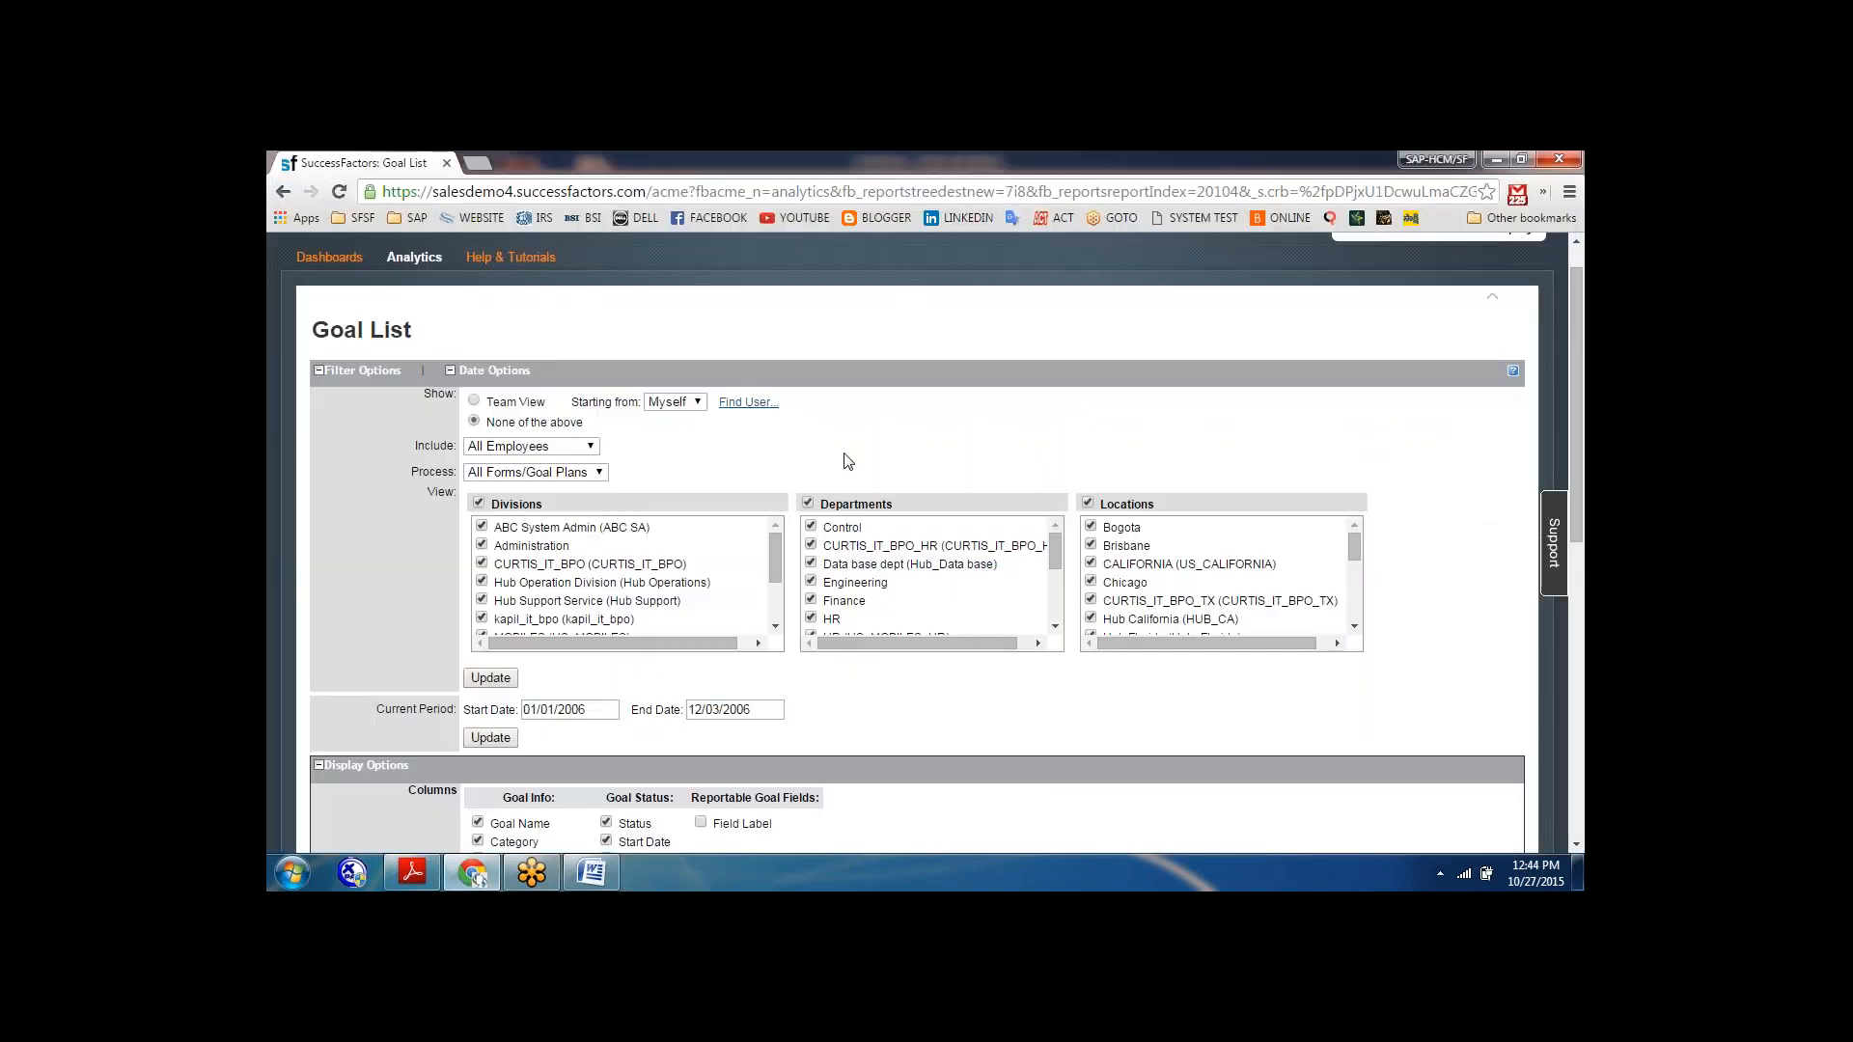
Set the goal list filter to include Managers Only and keep All Forms/Goal Plans as the process.
left_click(588, 449)
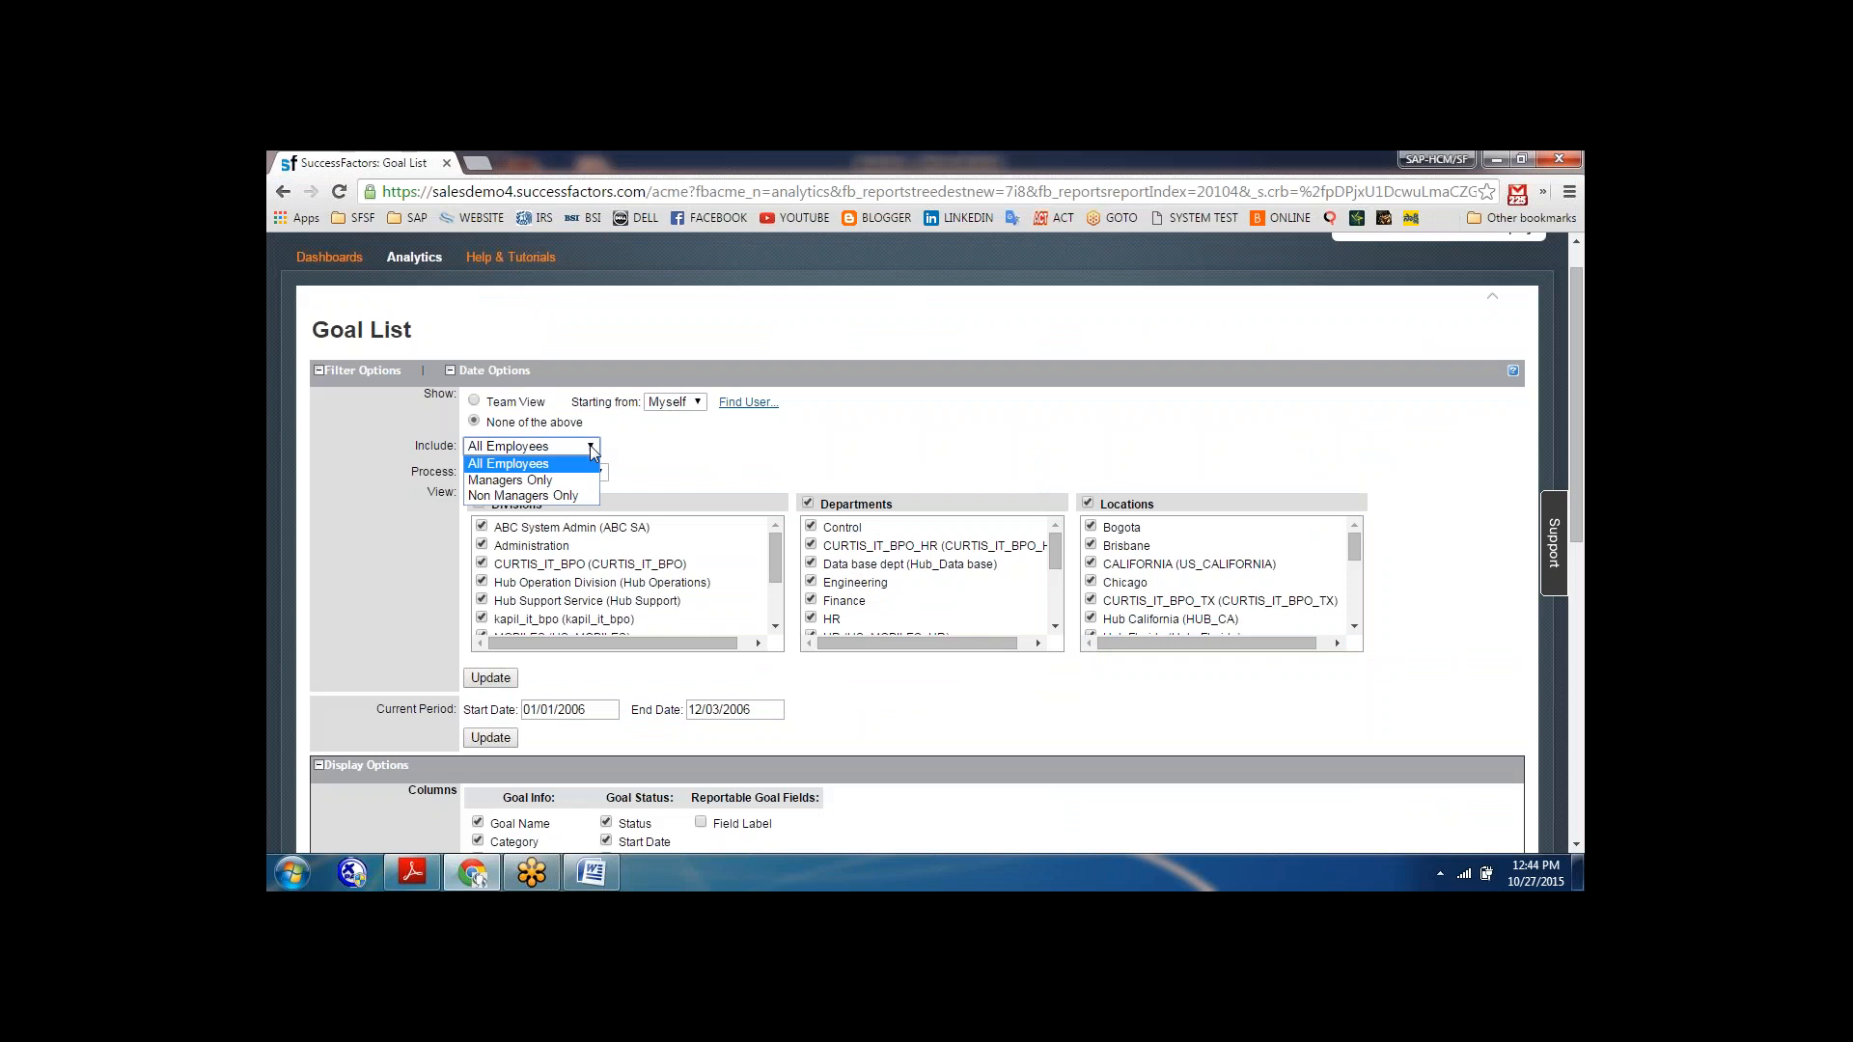
left_click(511, 480)
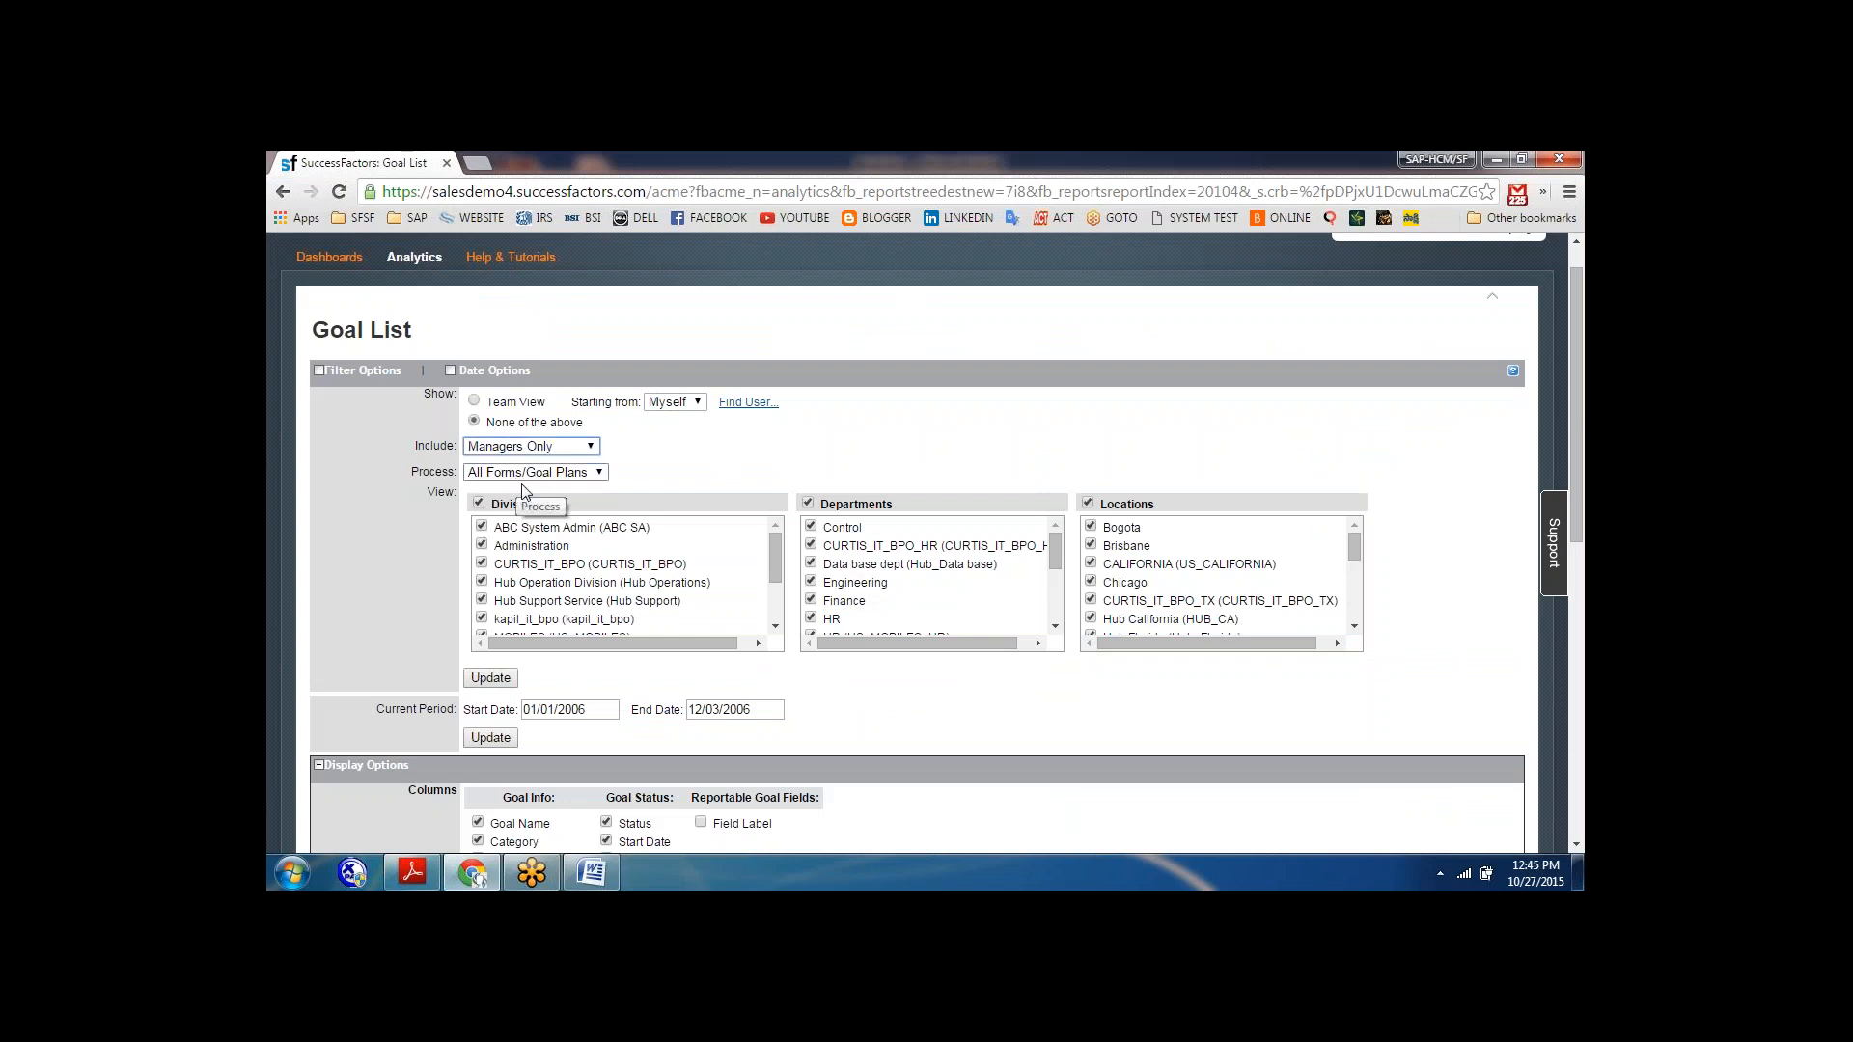
left_click(600, 473)
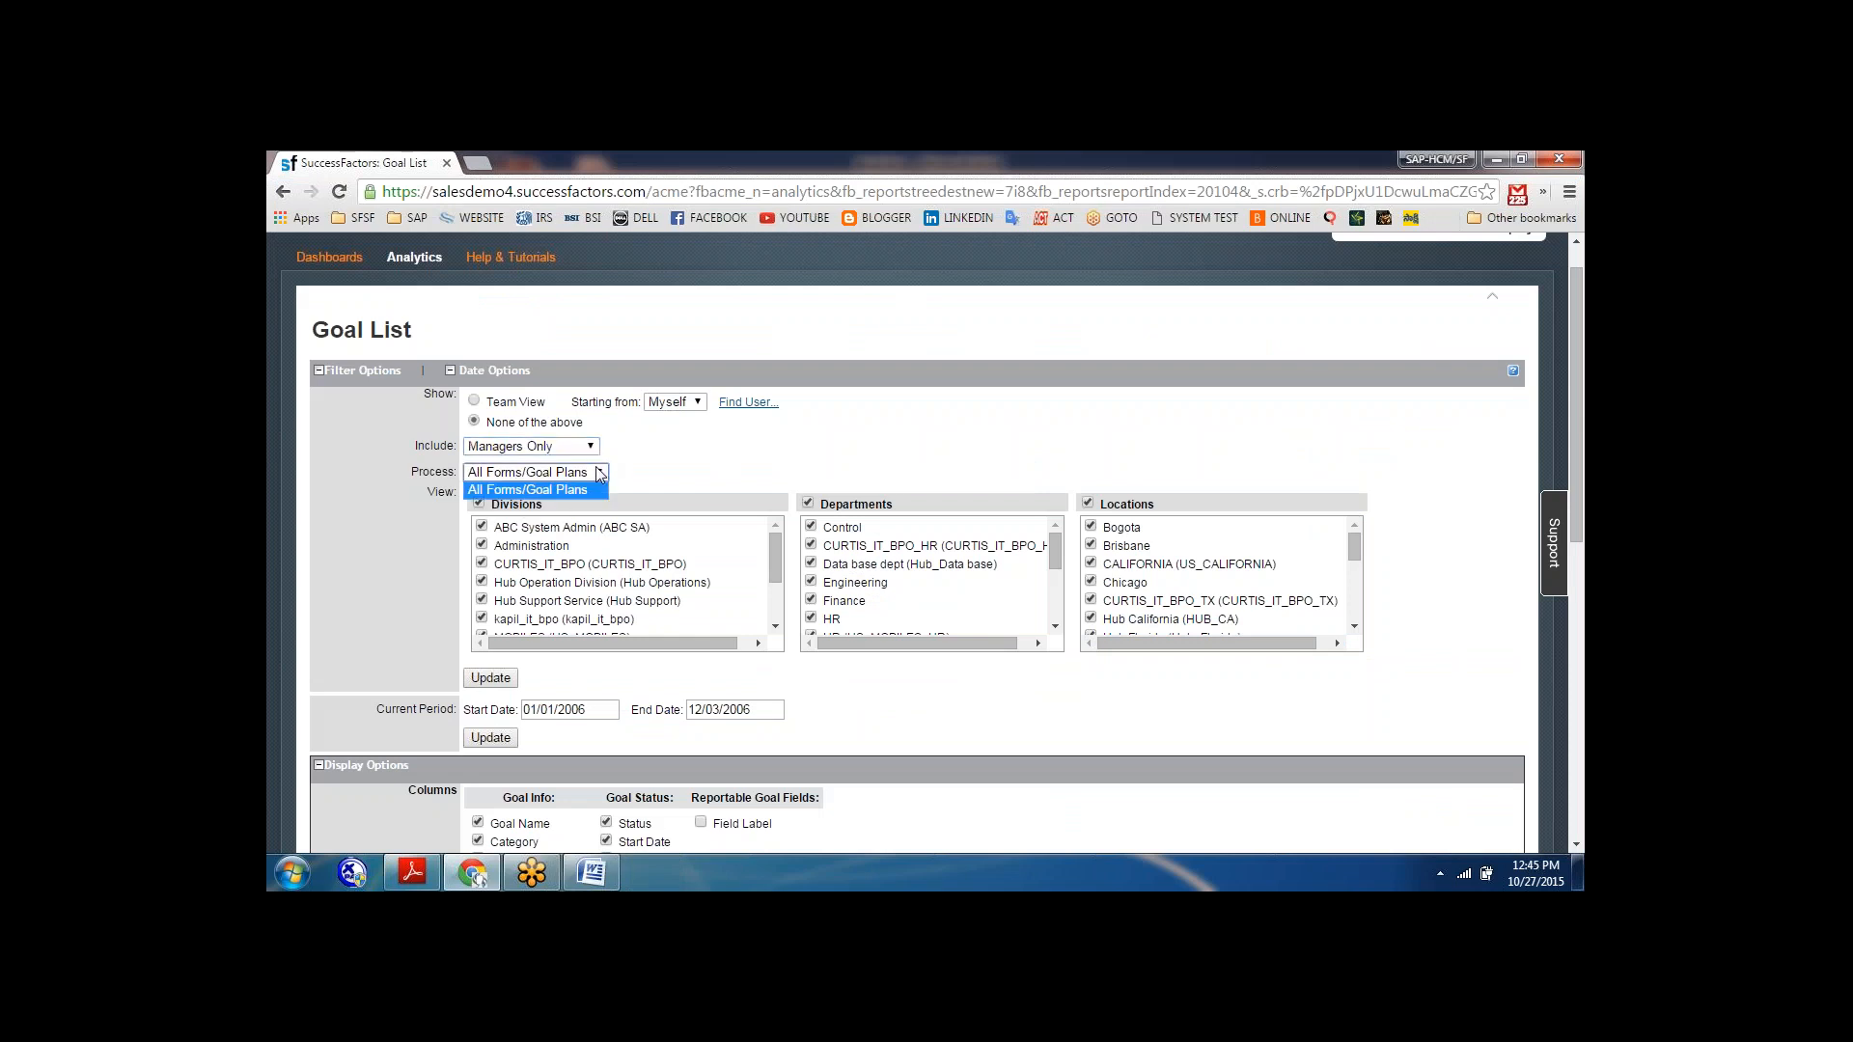
left_click(530, 490)
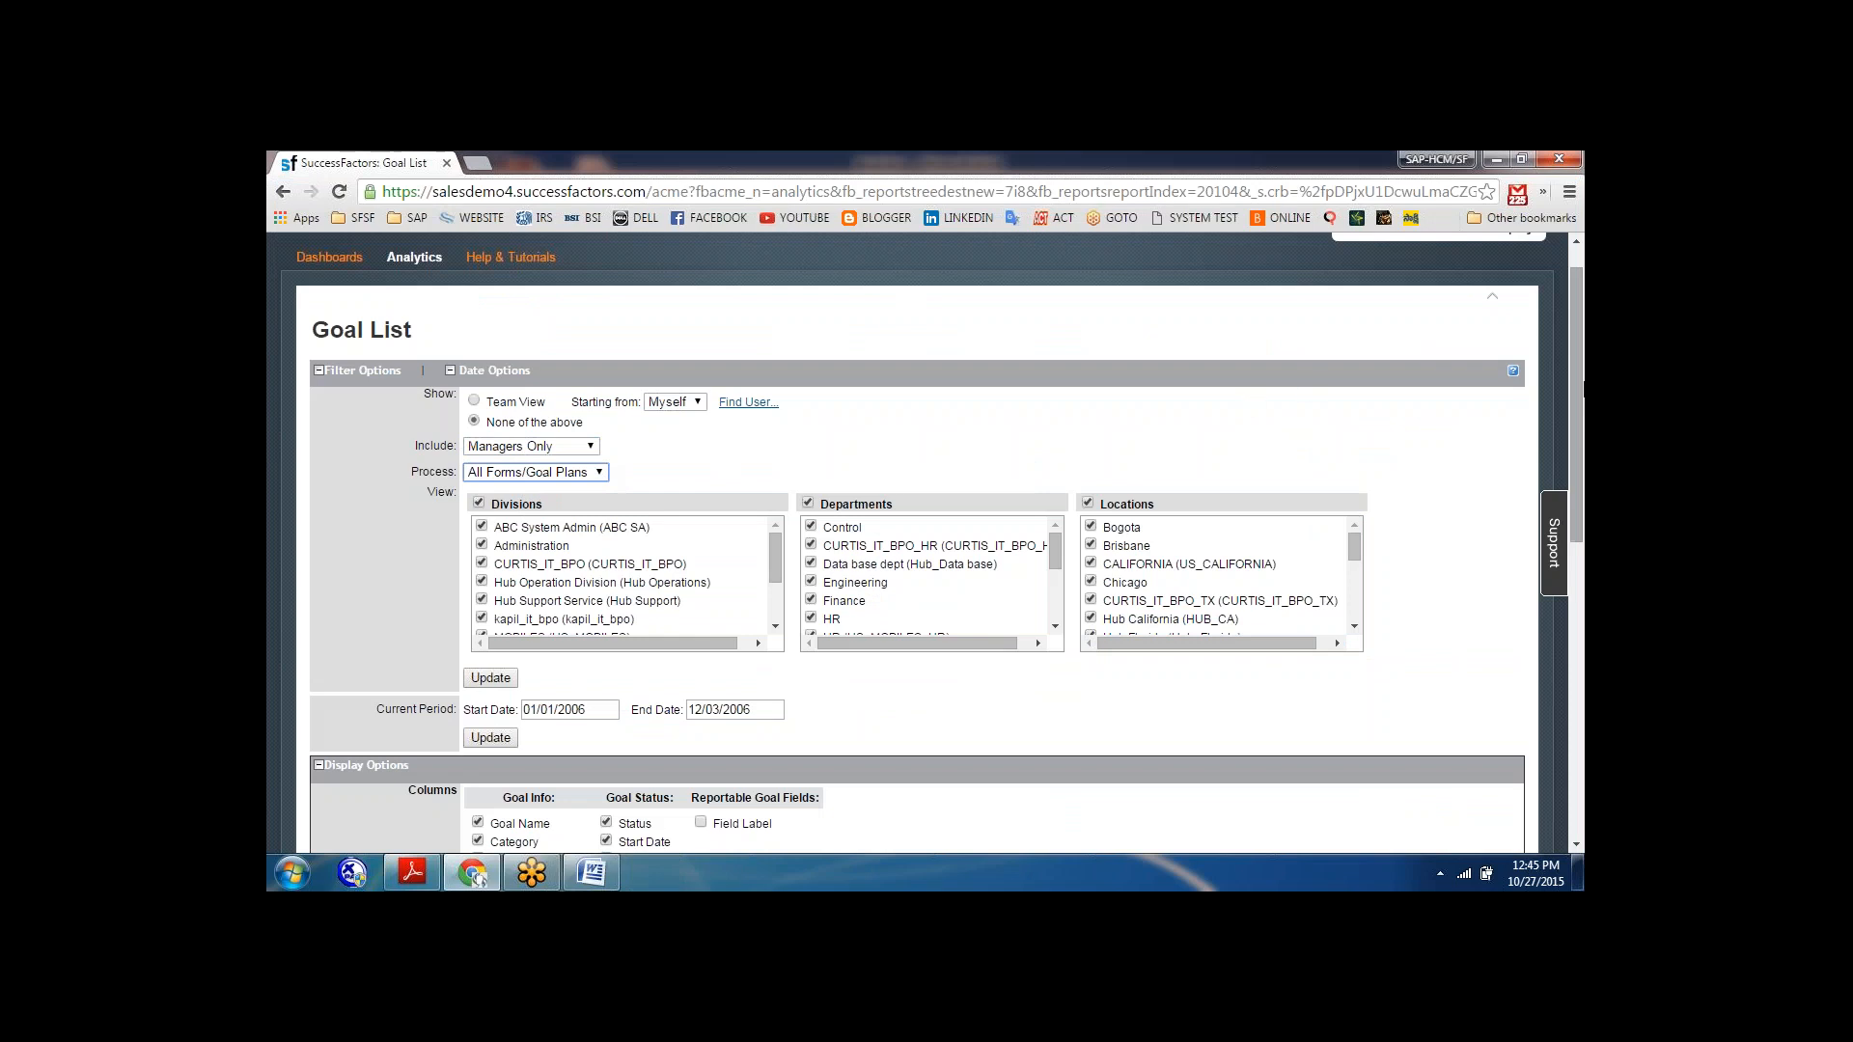
scroll(1580, 497, "down", 1)
scroll(1579, 497, "down", 3)
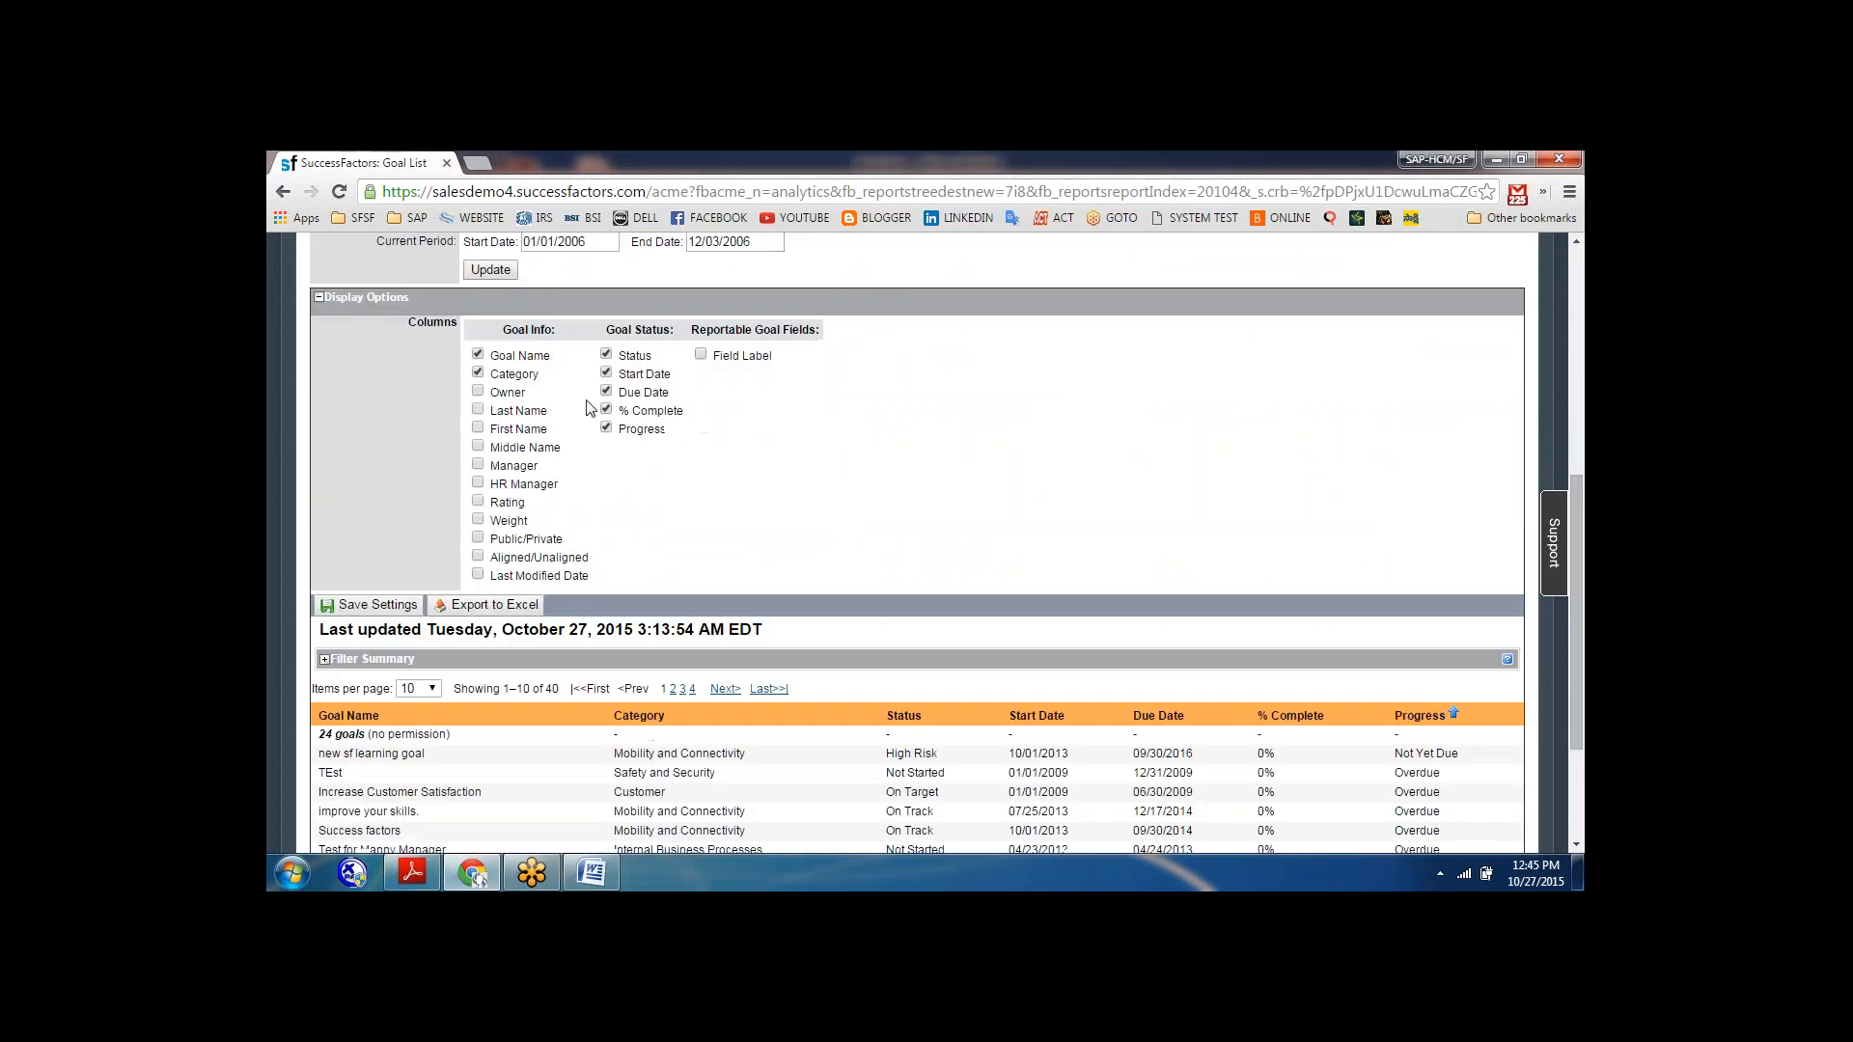
Apply the Managers Only filter to the goal list and view its save settings before returning to the dashboards.
left_click(498, 274)
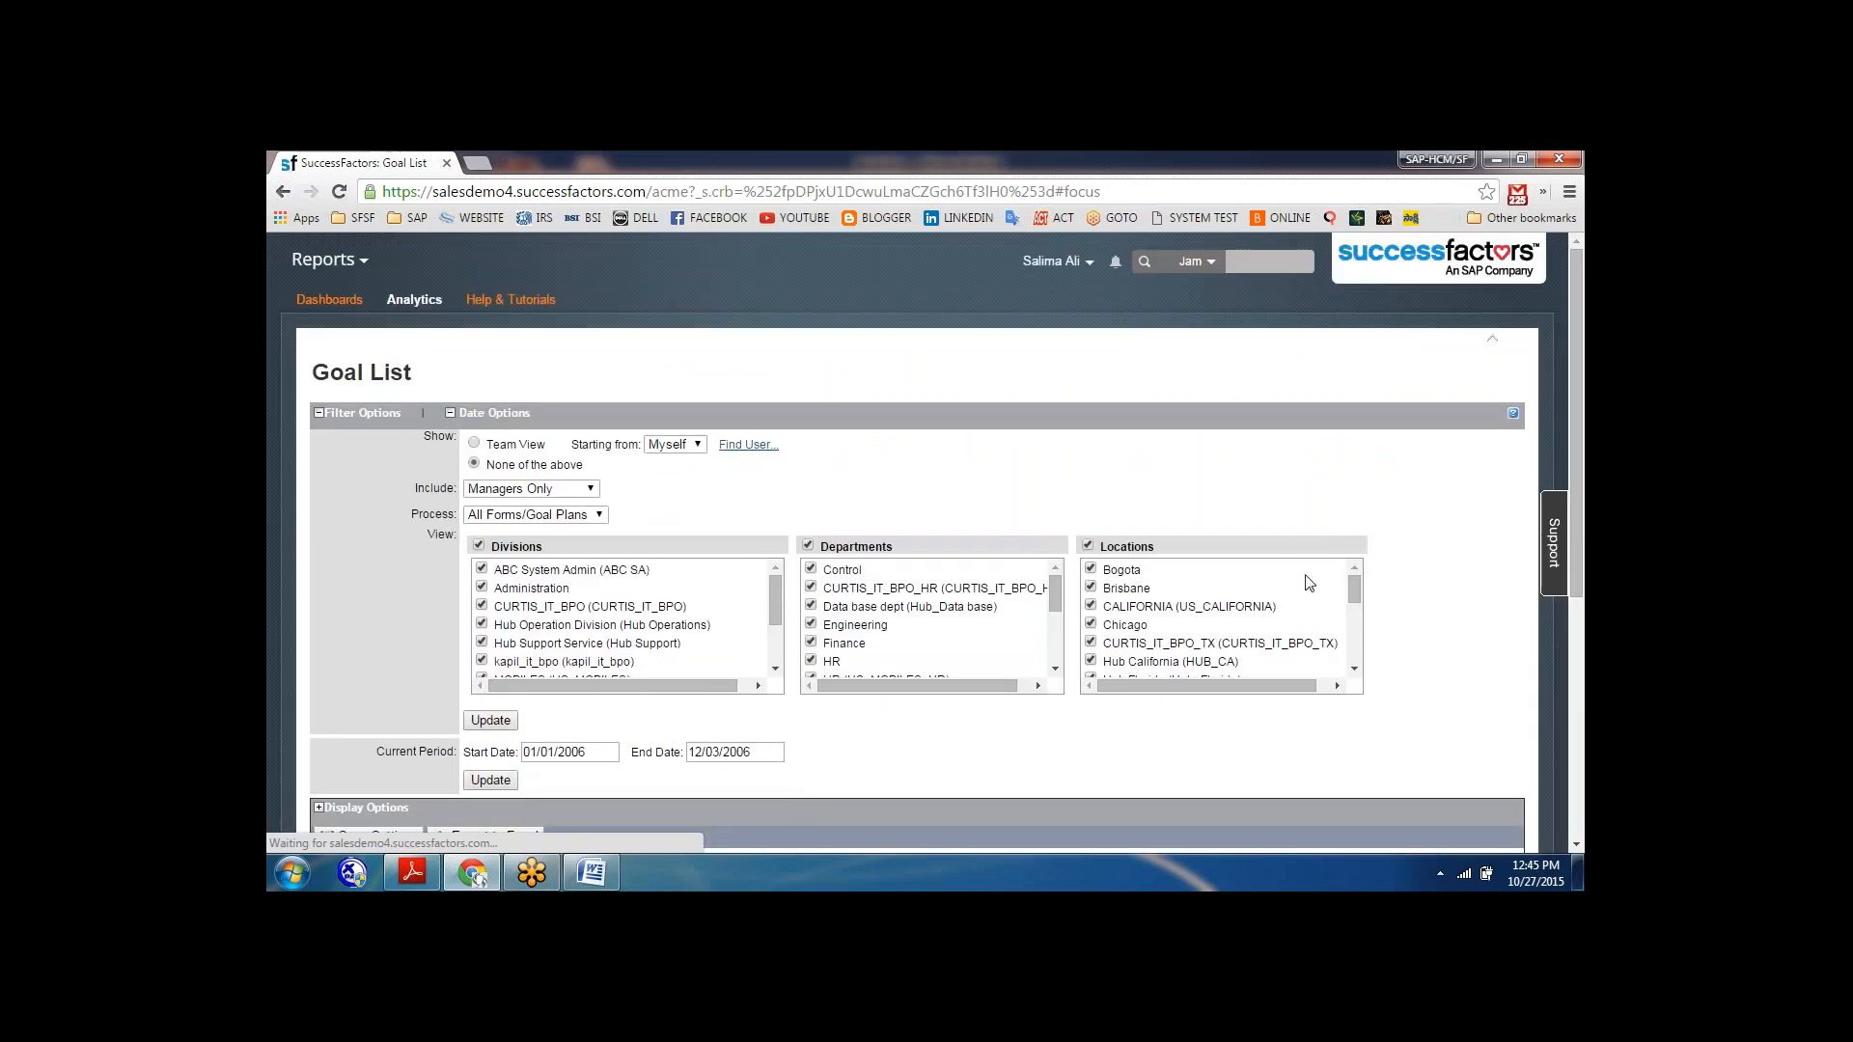
left_click_drag(1577, 560, 1583, 803)
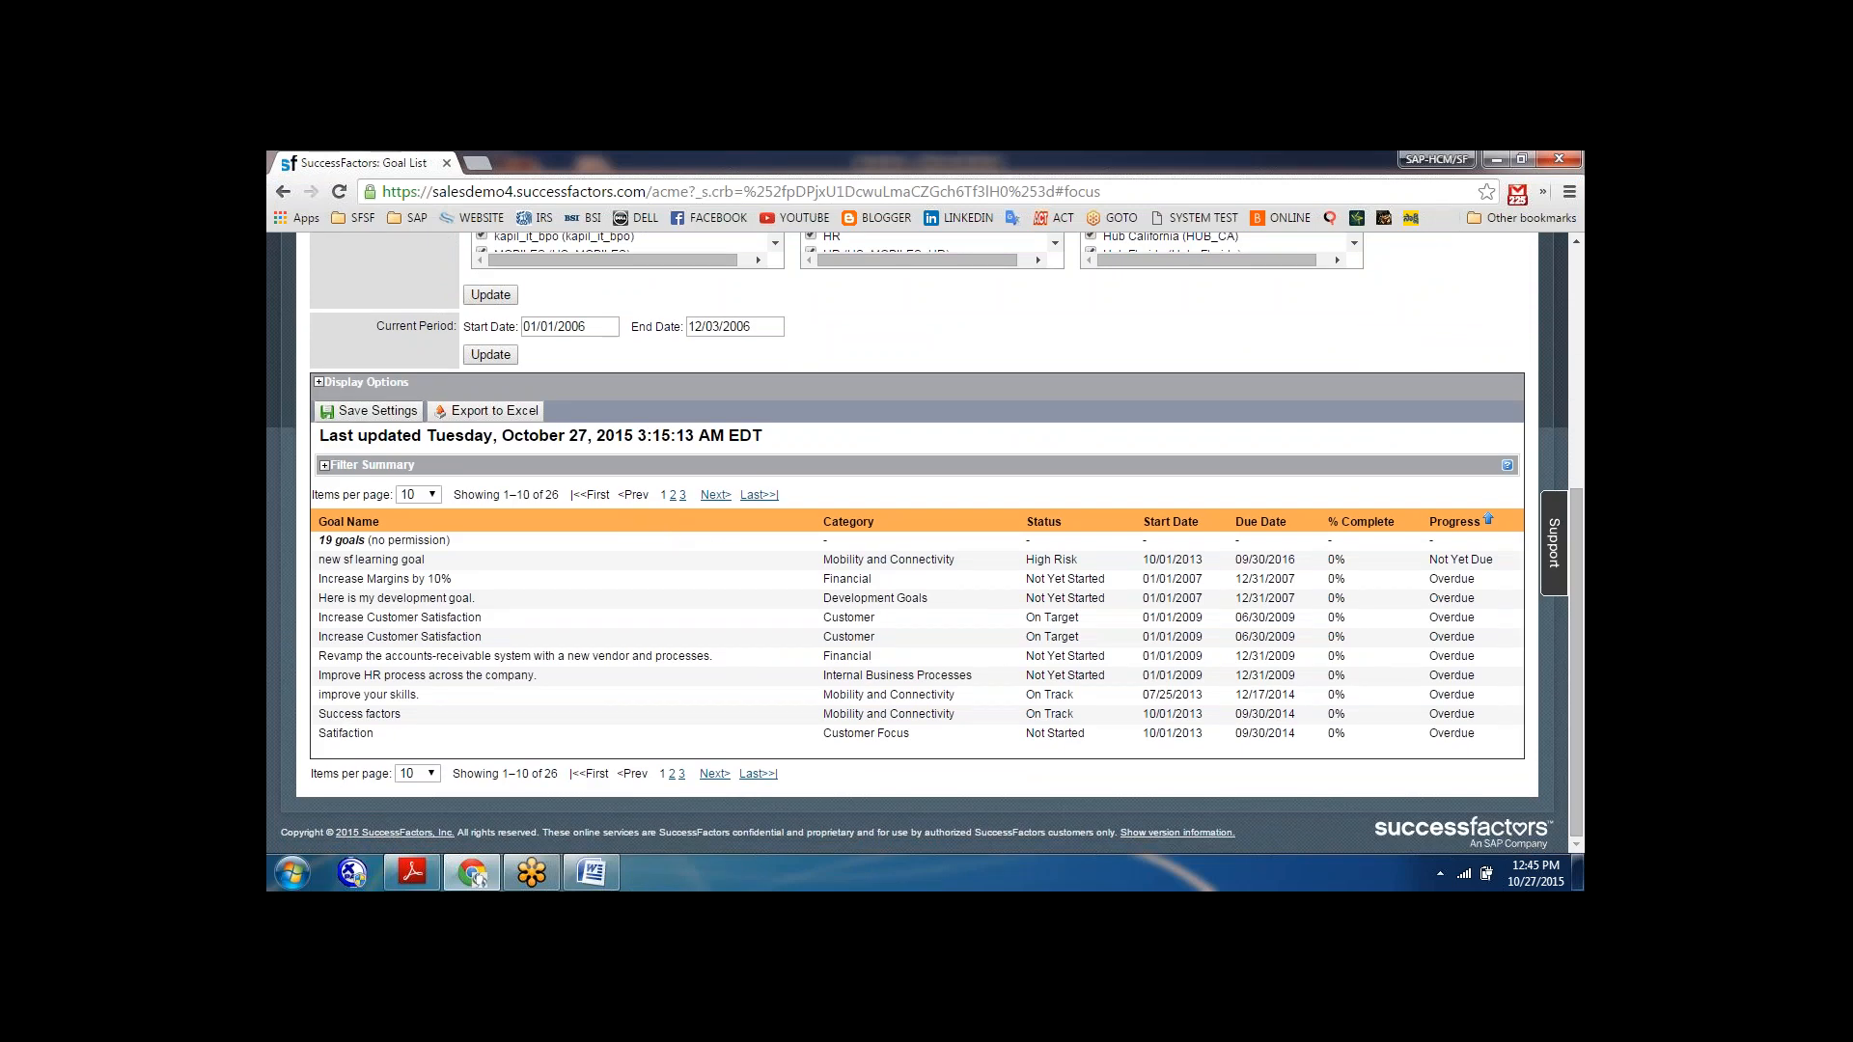
left_click(356, 415)
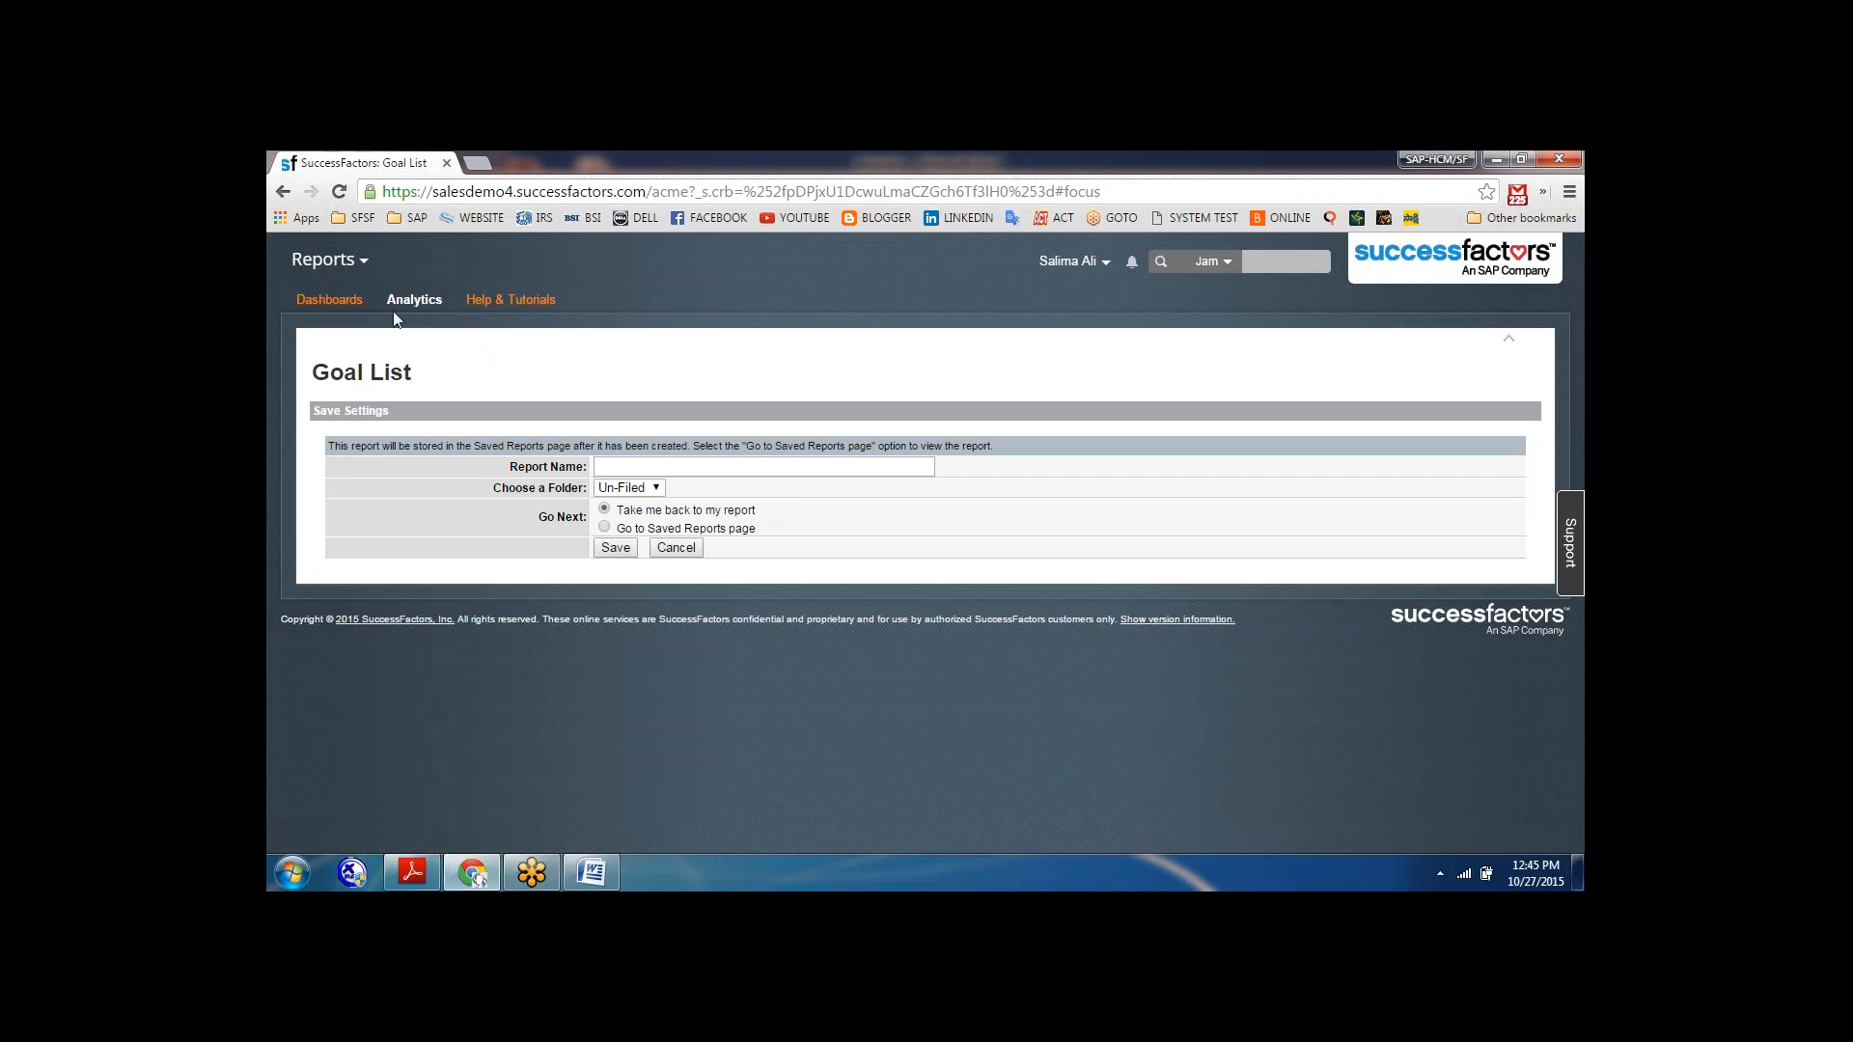
left_click(331, 302)
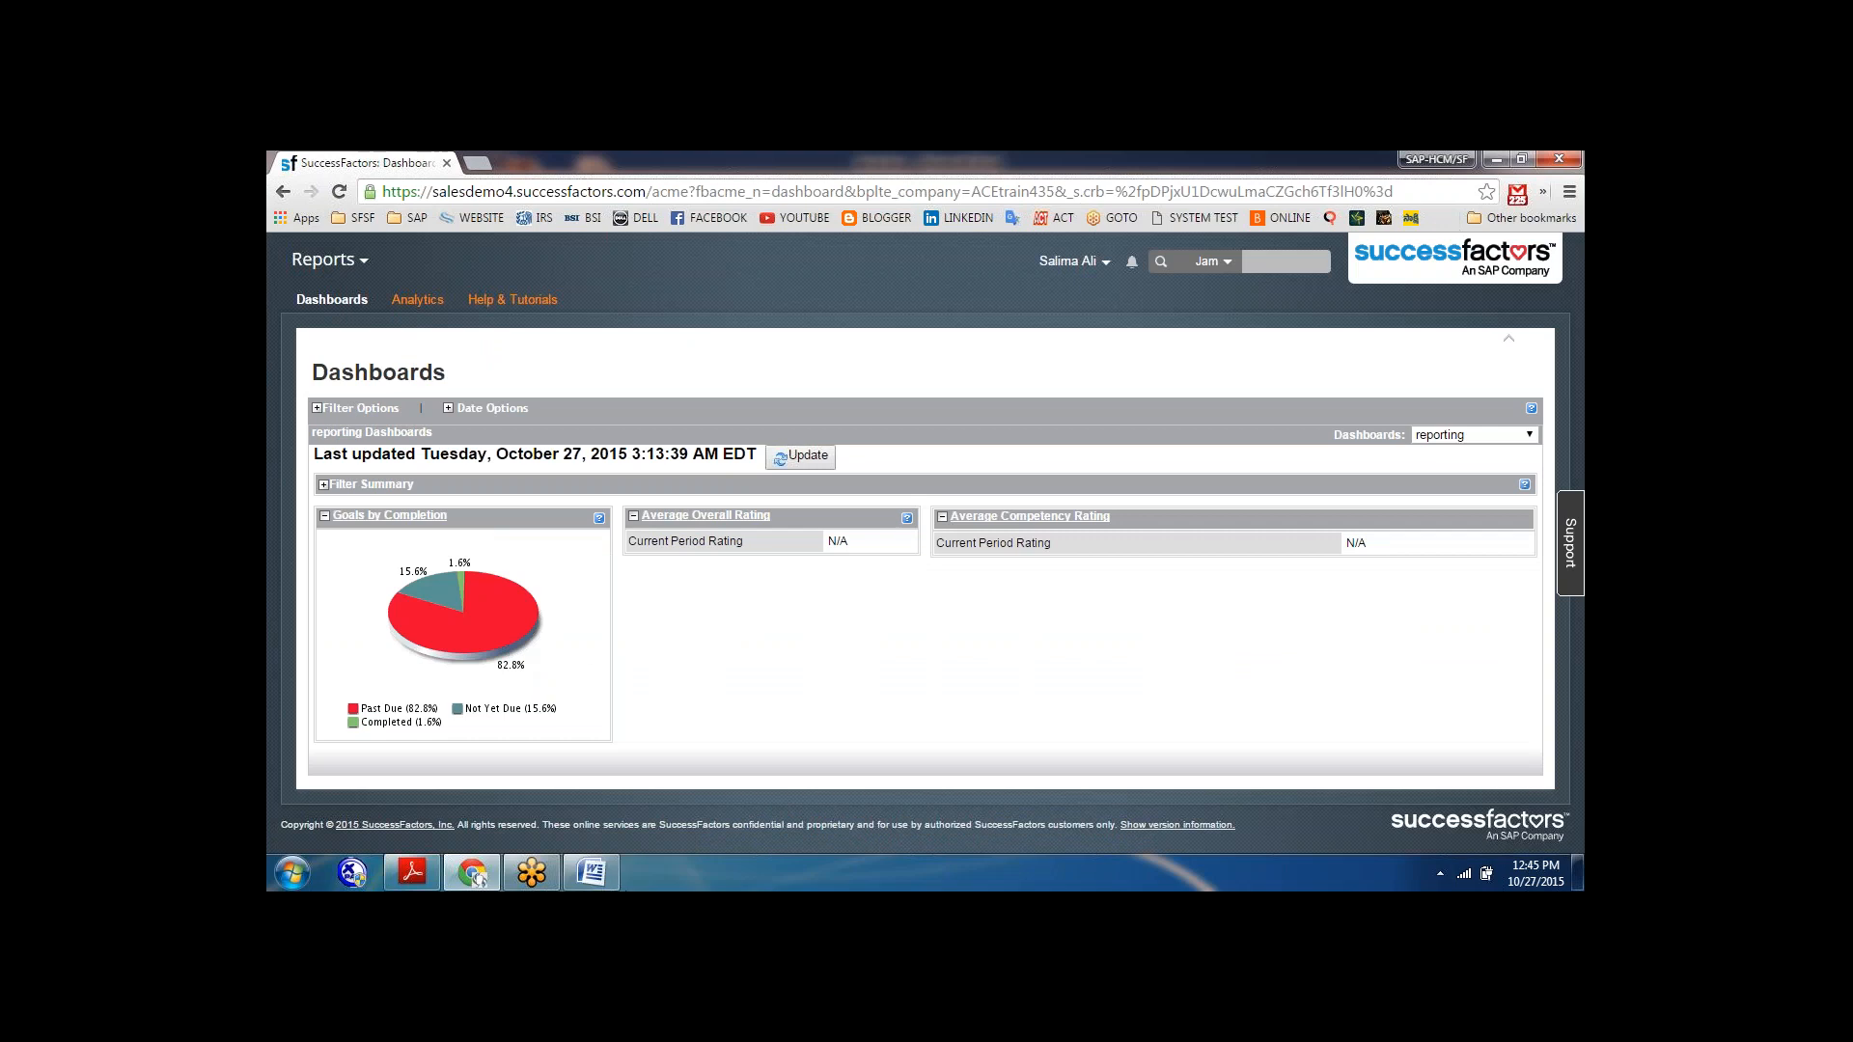
Switch to abcd.docx in Word, add the line "Portlet permissions=" below "Manage a dashboards", and return to the browser.
left_click(592, 874)
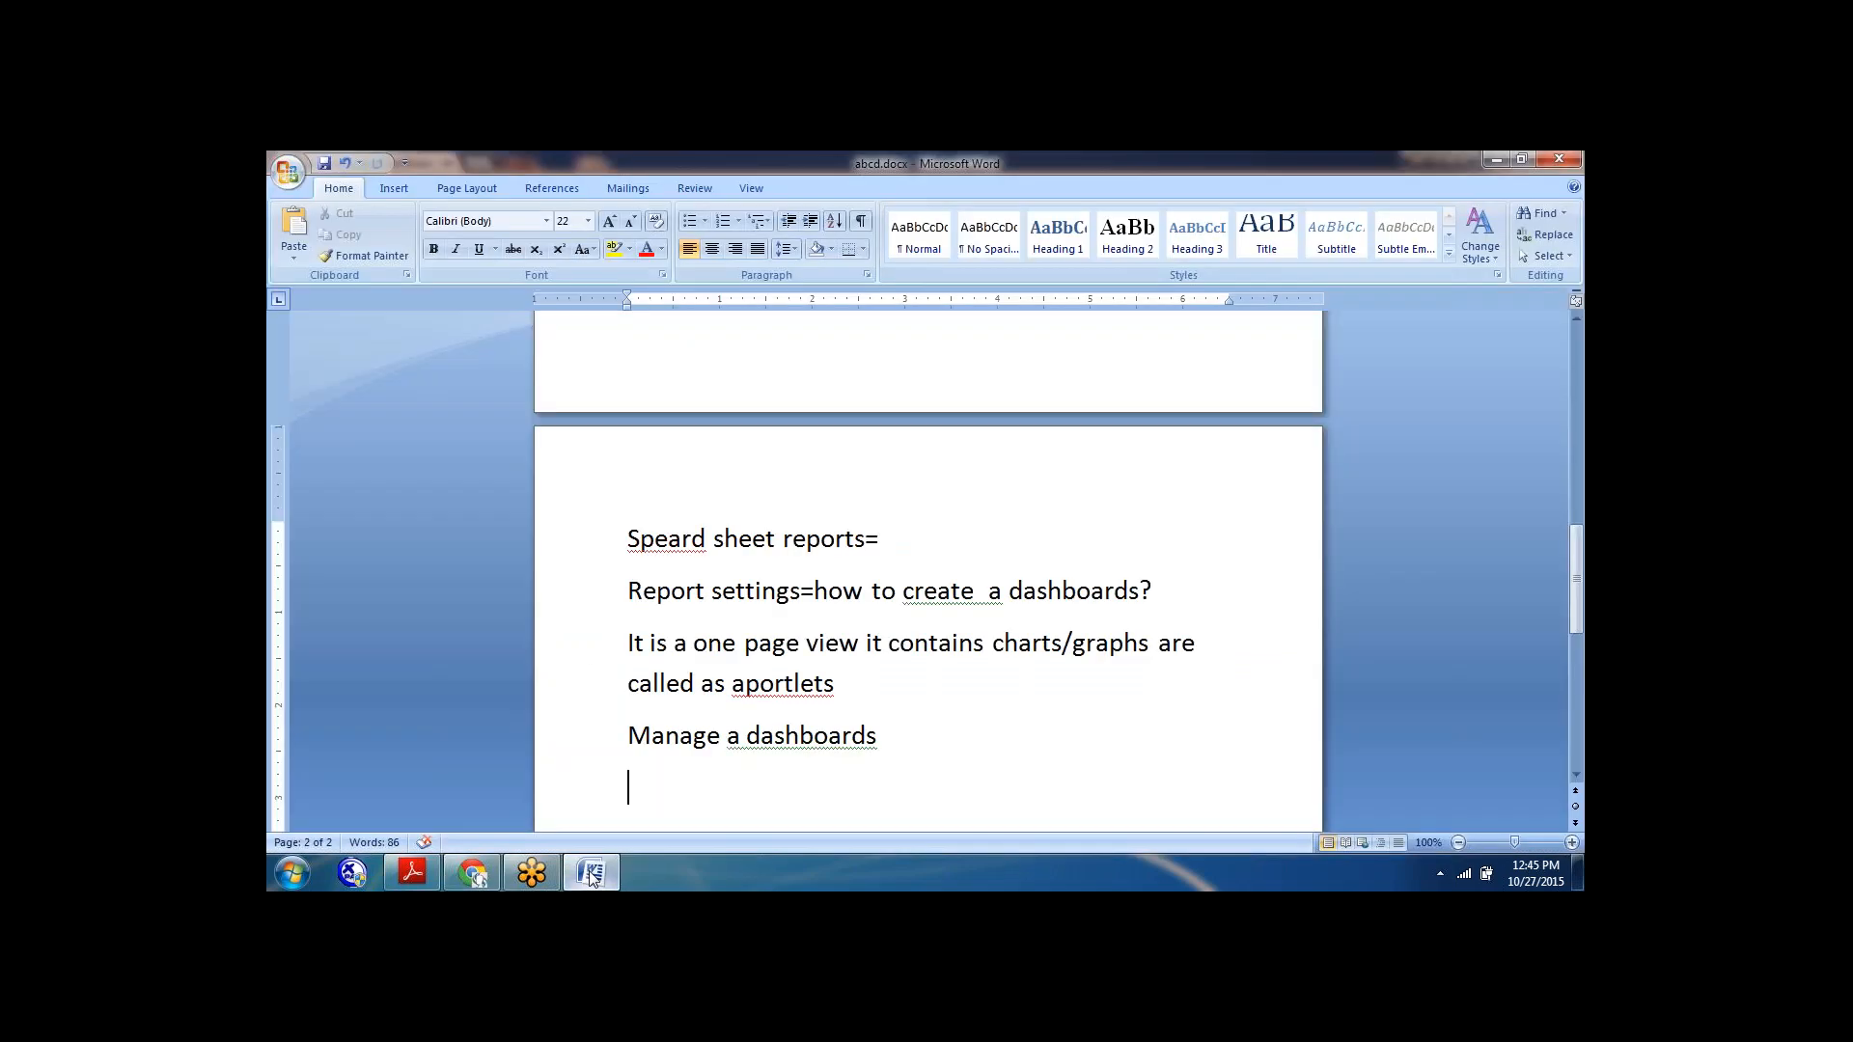
type("portlet permissions")
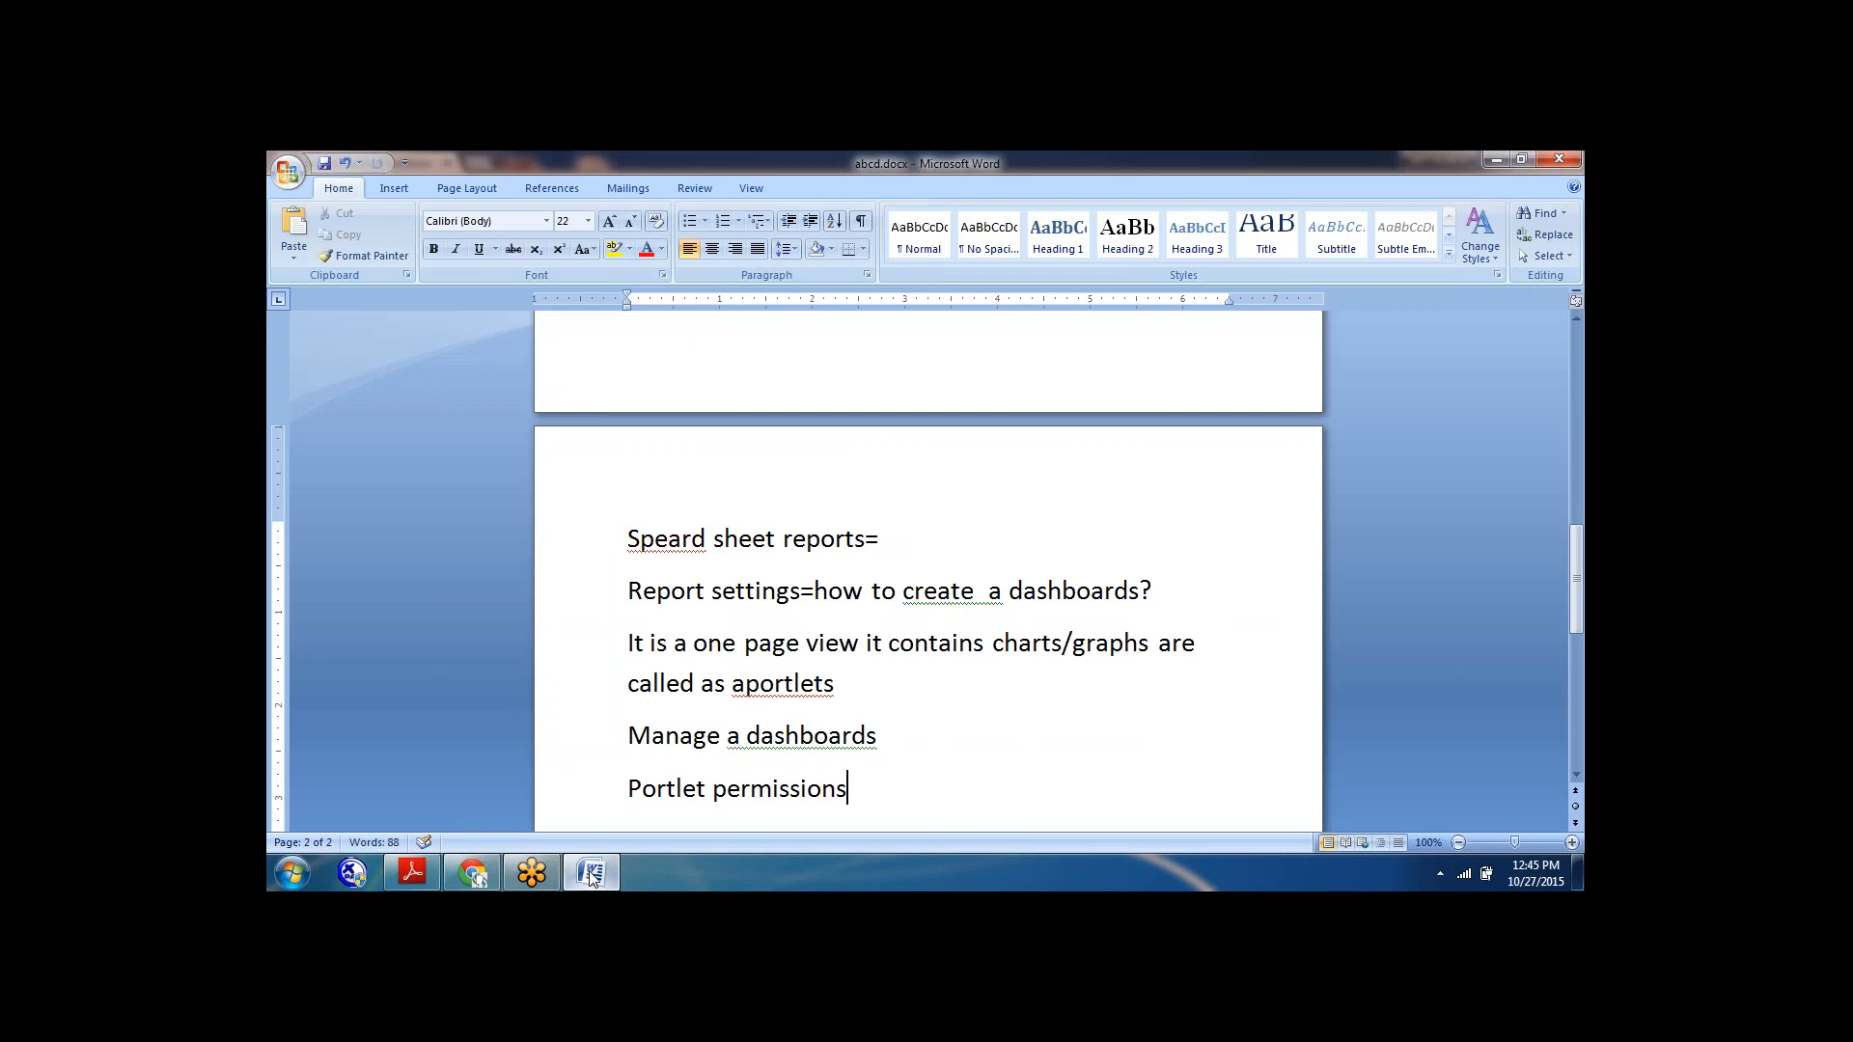
type("=")
left_click(591, 874)
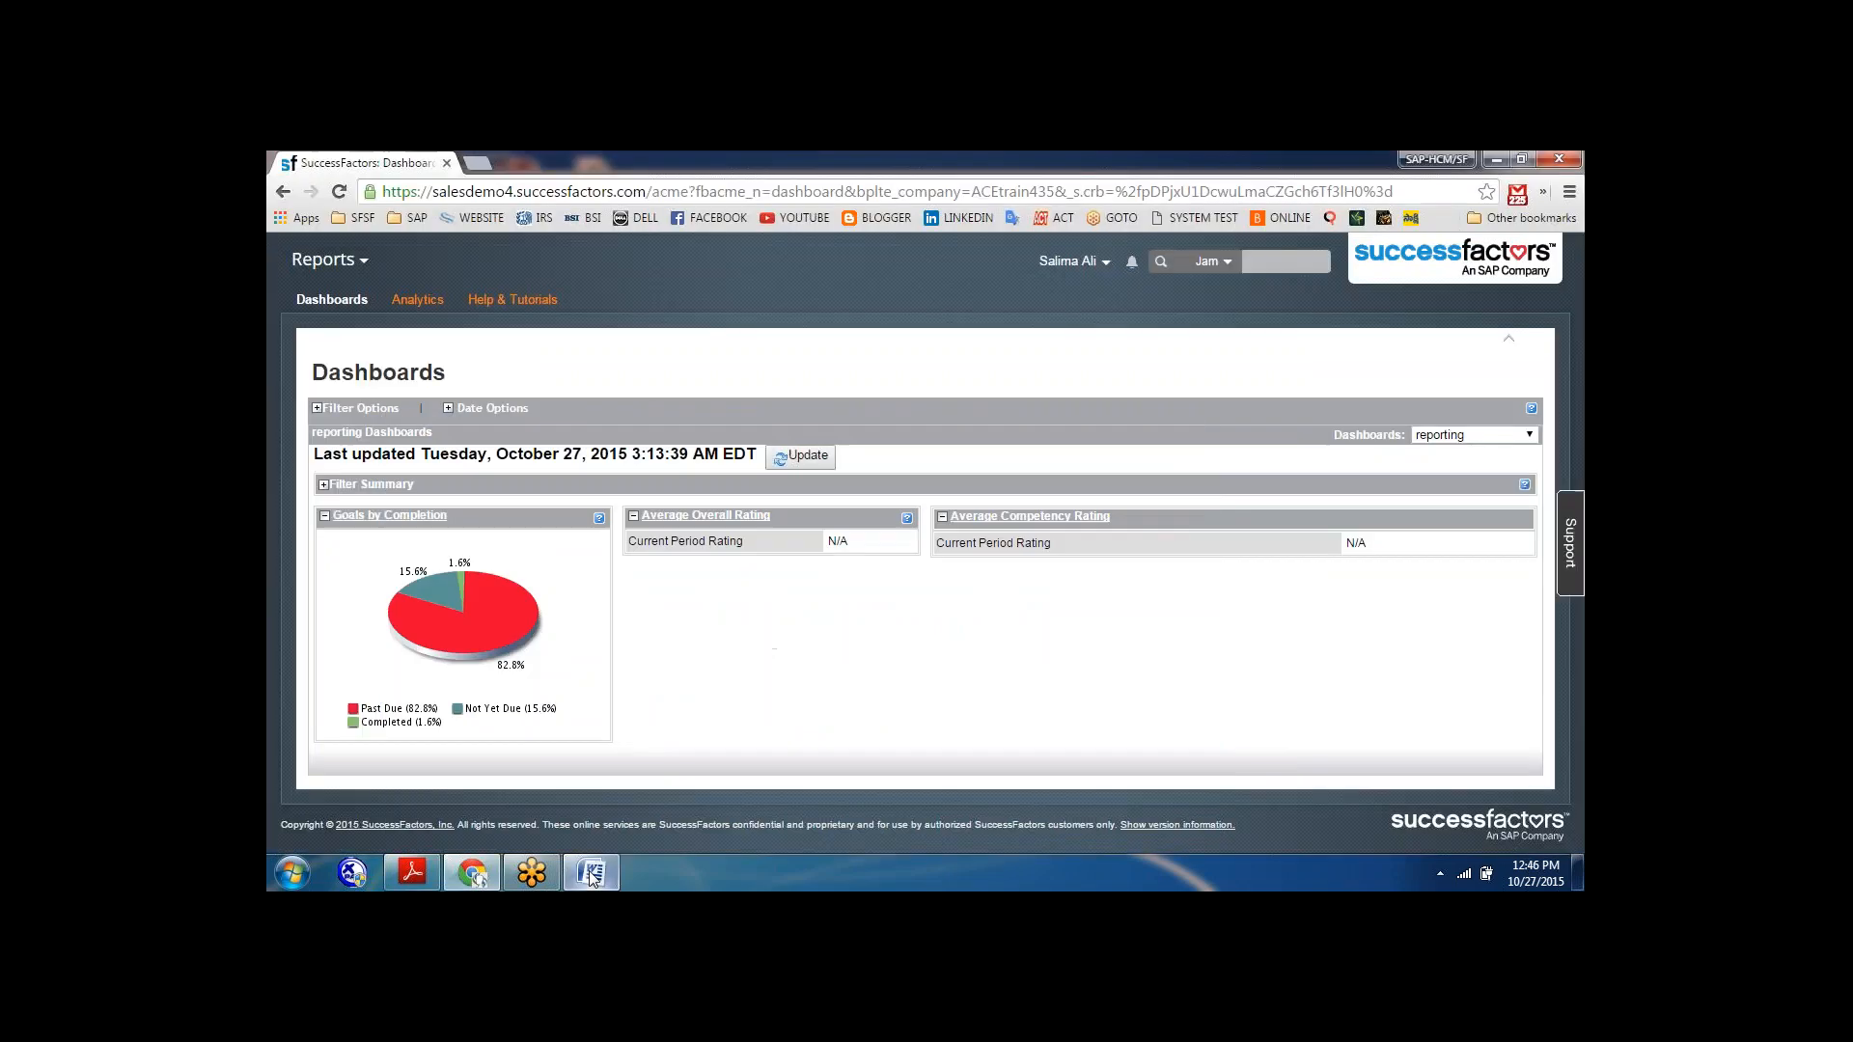
Go to the Admin Center and open Portlet Permissions from the Reporting tools.
left_click(366, 262)
left_click(327, 597)
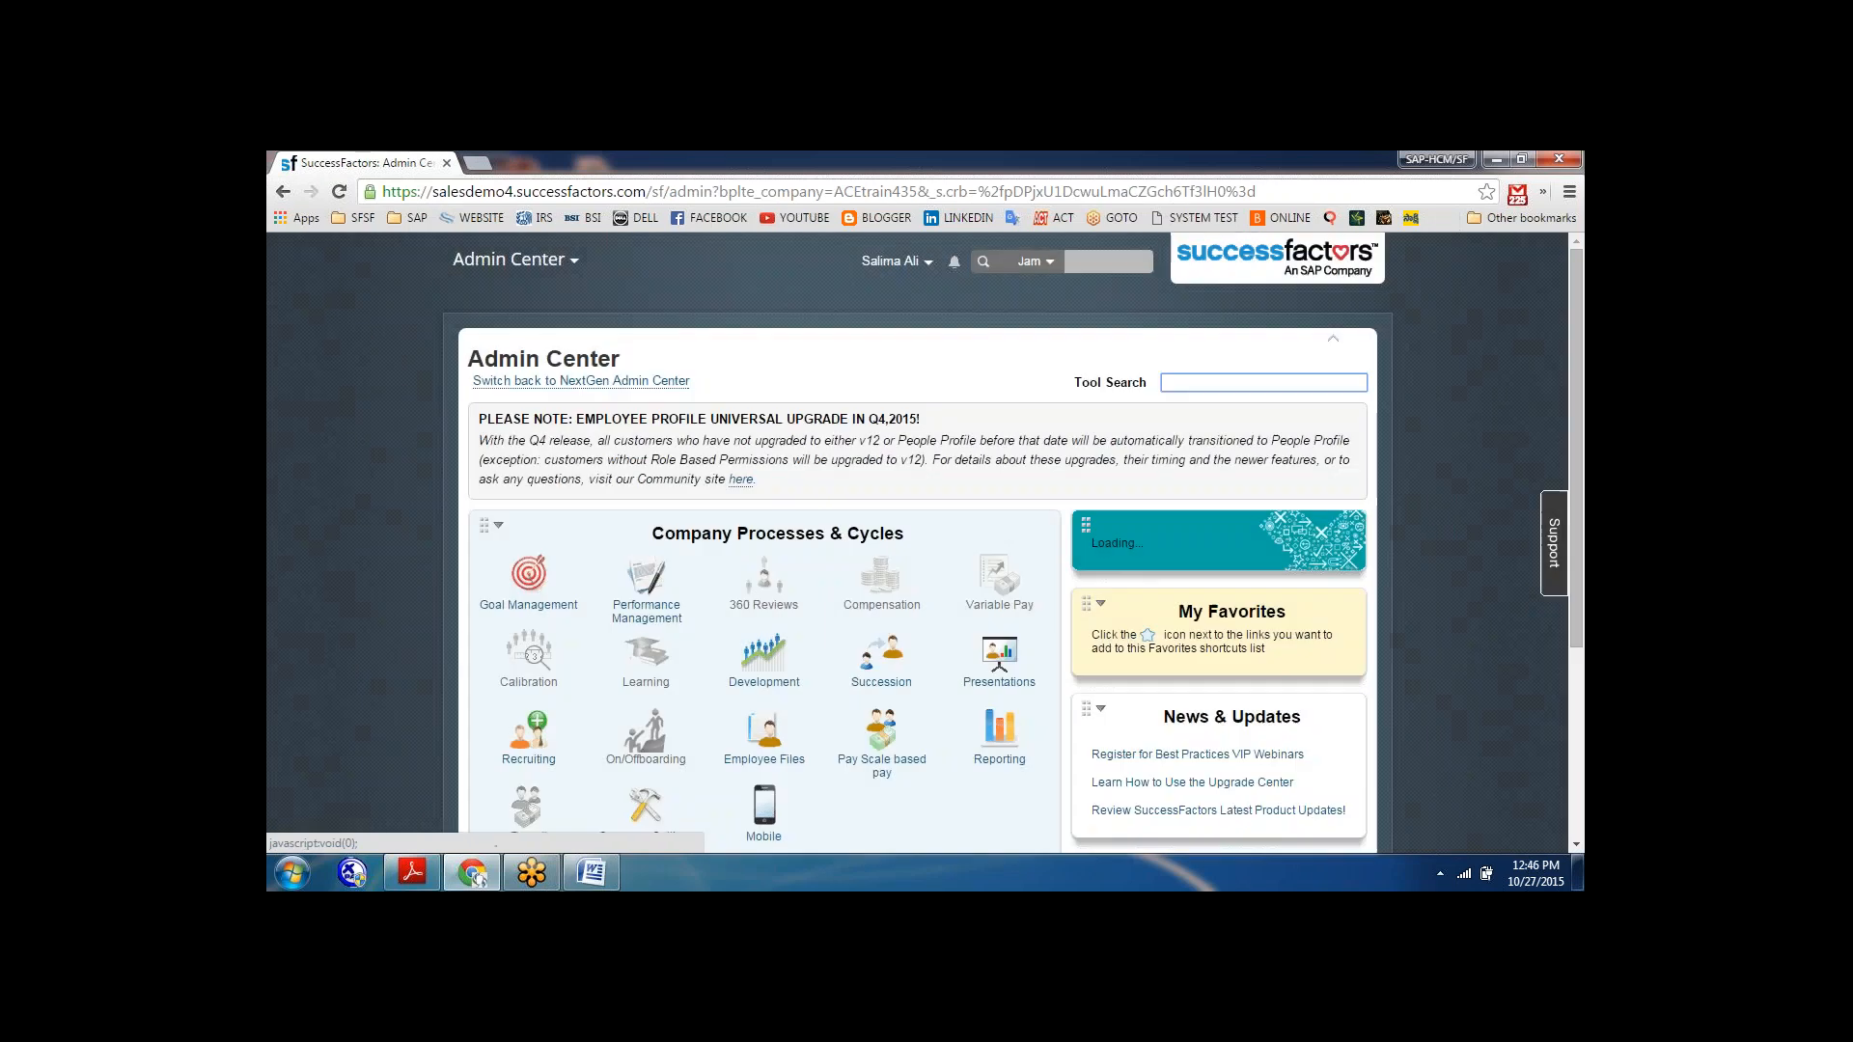
left_click(1000, 736)
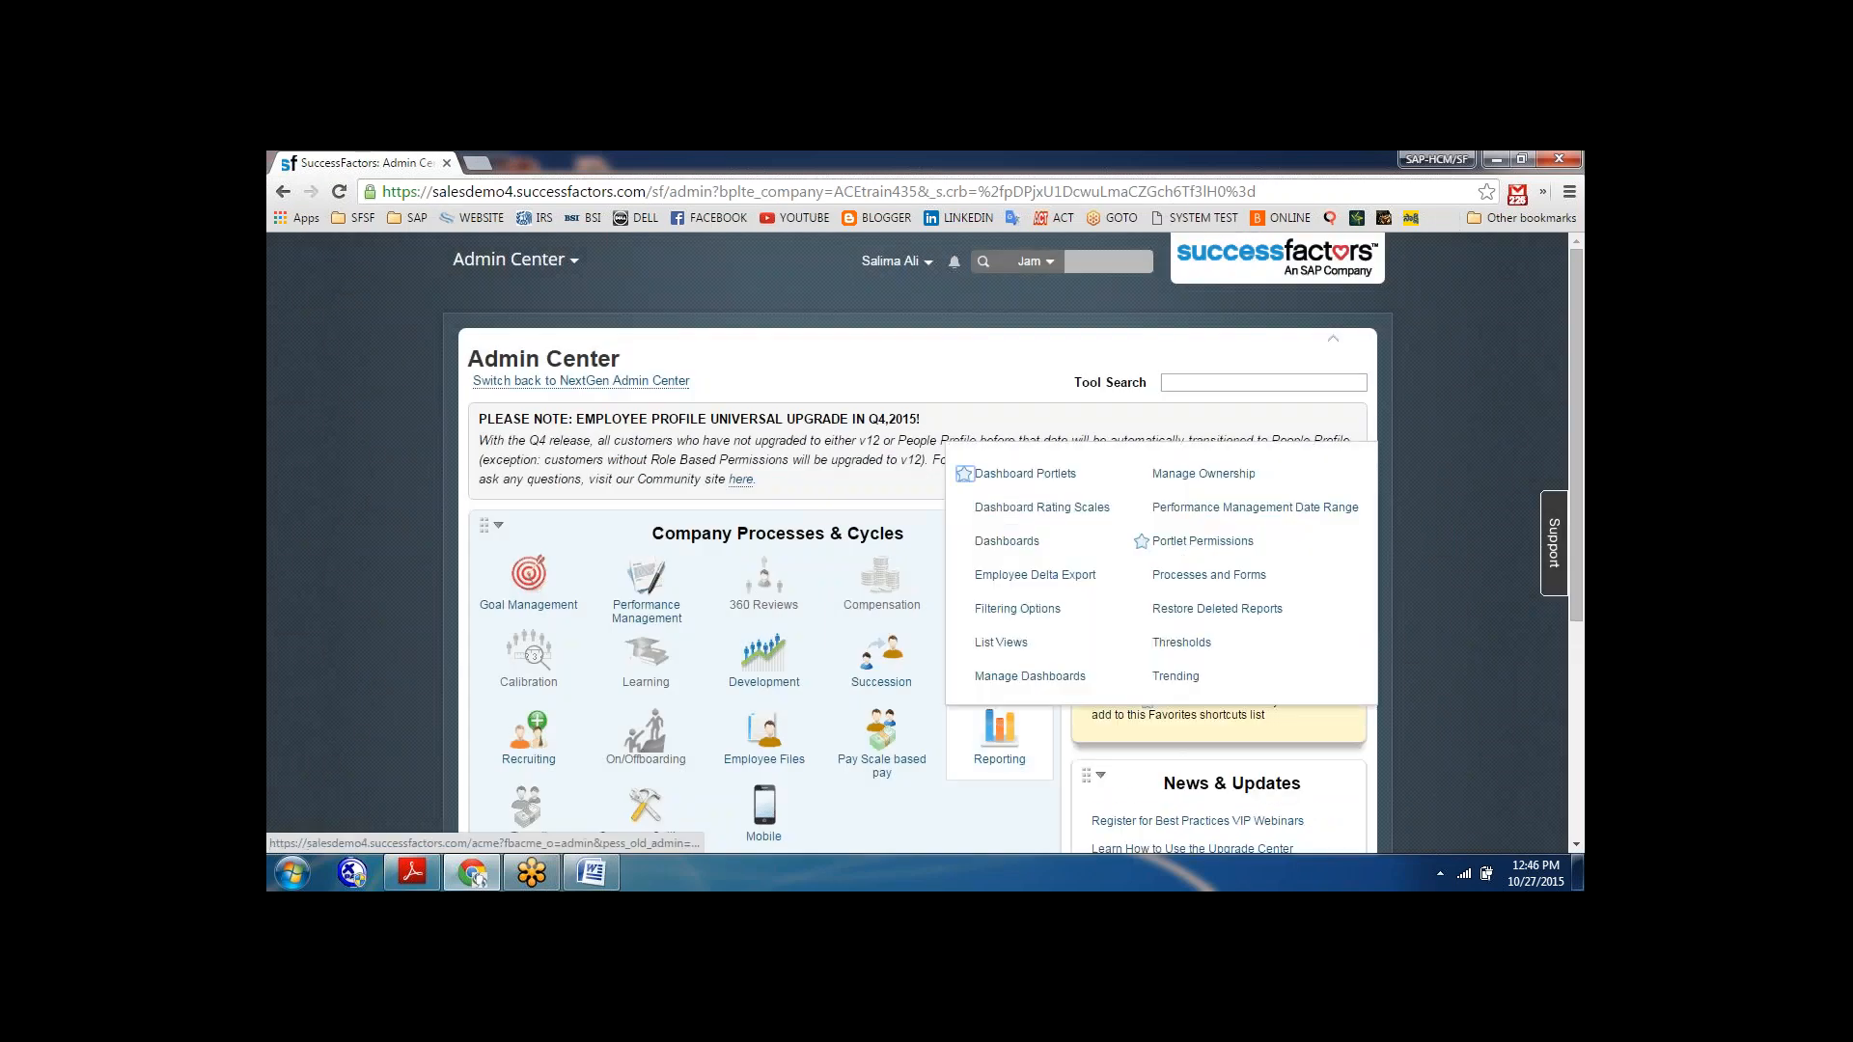
left_click(1190, 546)
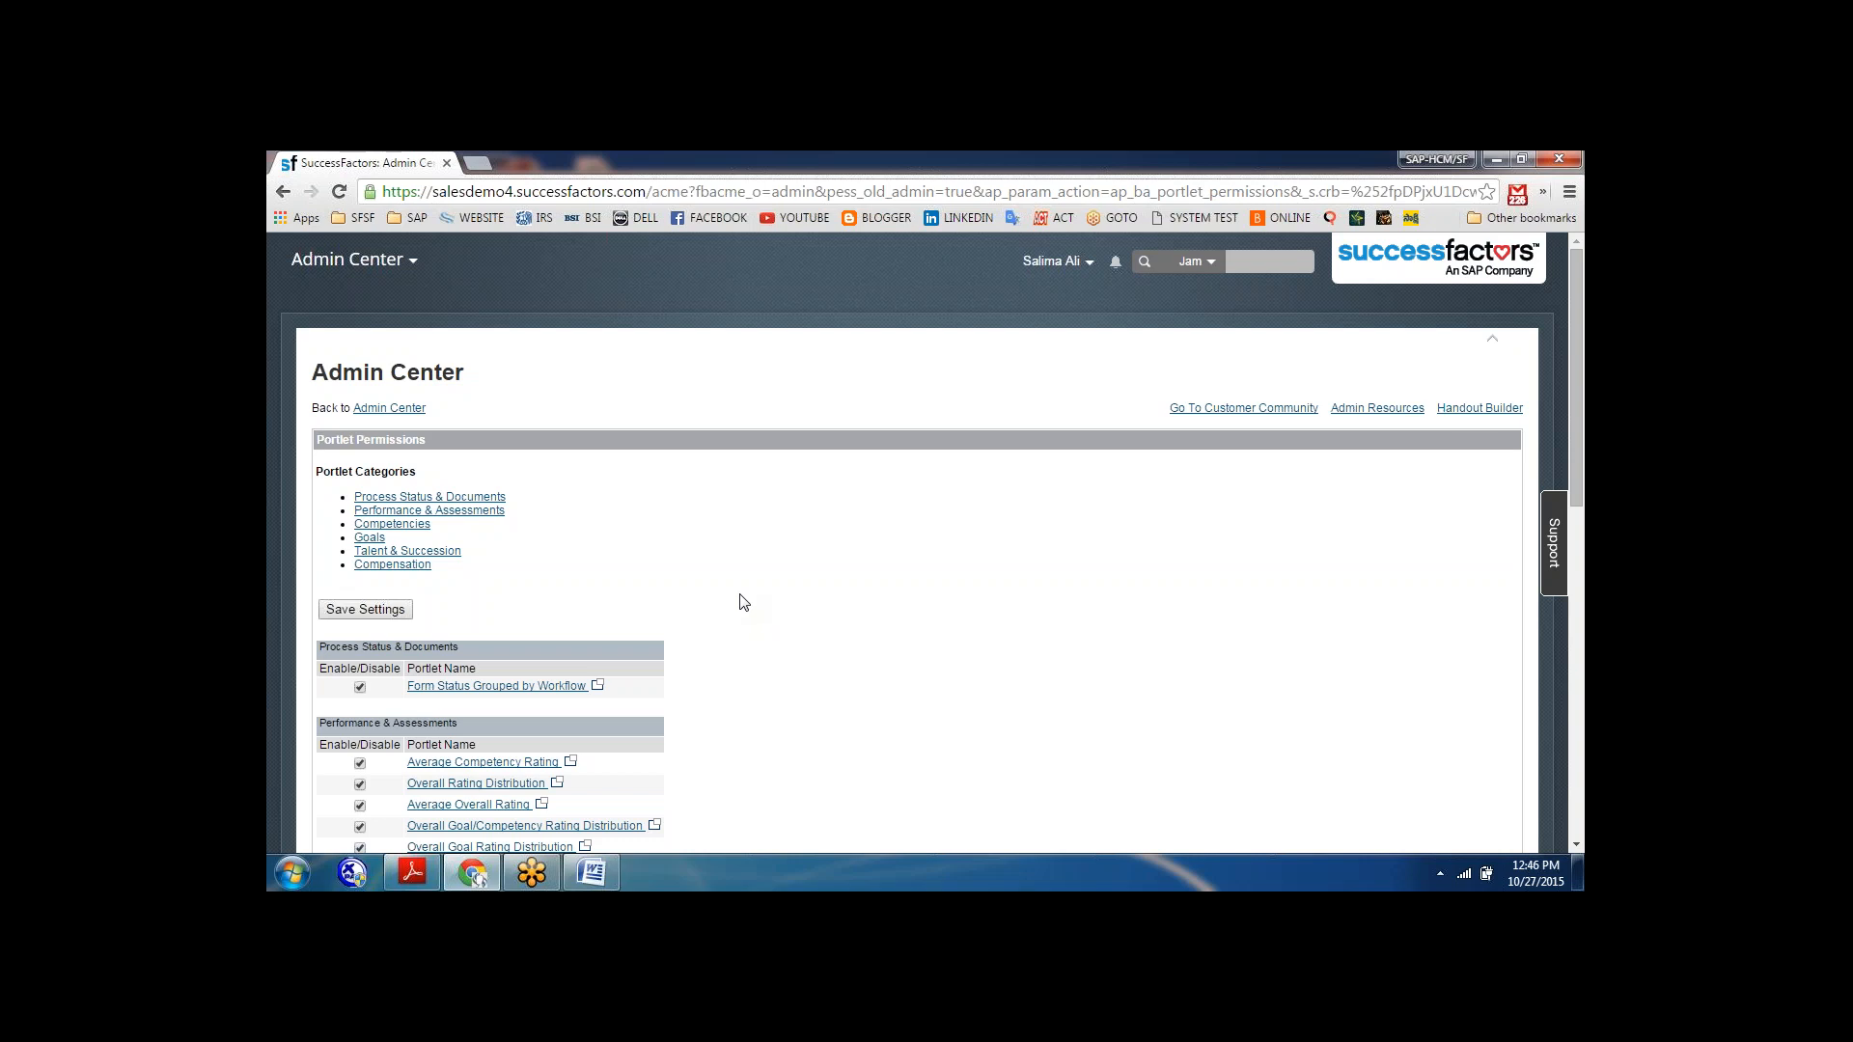
Examine the enabled portlets in every category on the Portlet Permissions page, from Process Status & Documents to Compensation.
scroll(743, 602, "down", 1)
scroll(743, 602, "down", 3)
scroll(743, 602, "down", 4)
scroll(743, 602, "down", 2)
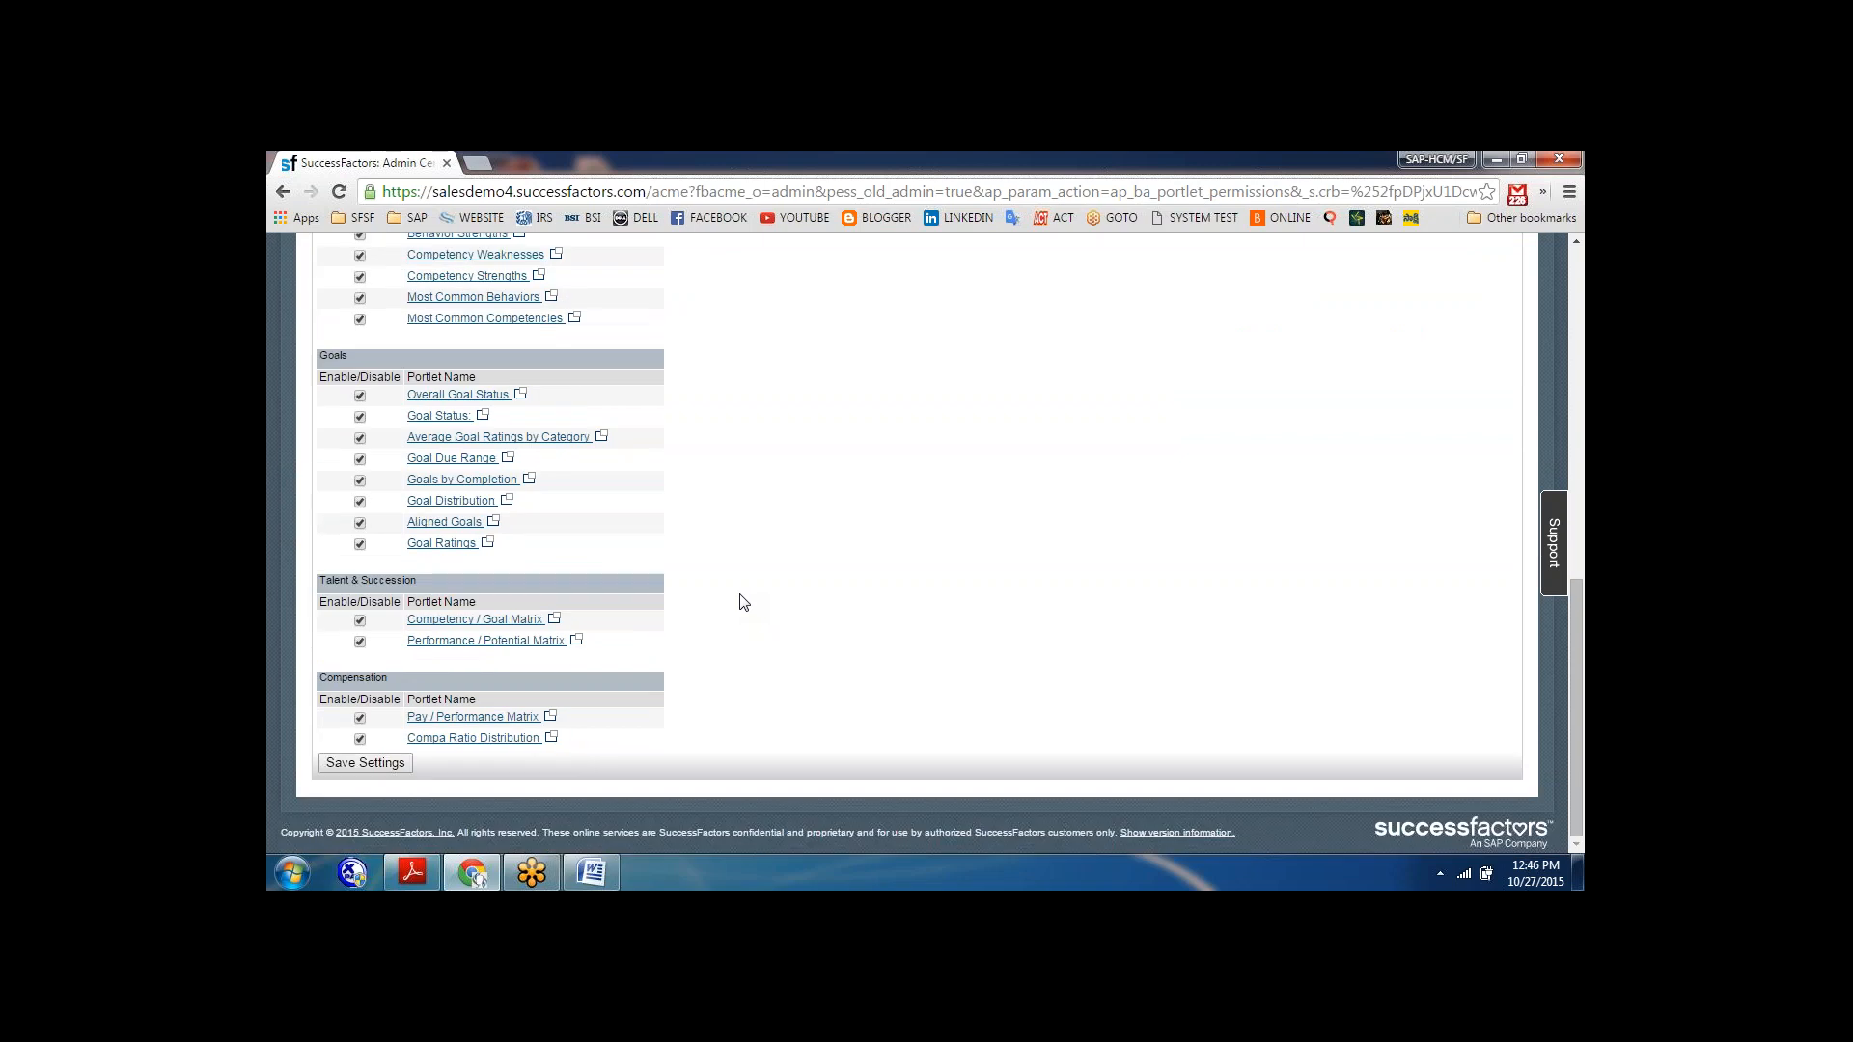
scroll(743, 602, "up", 10)
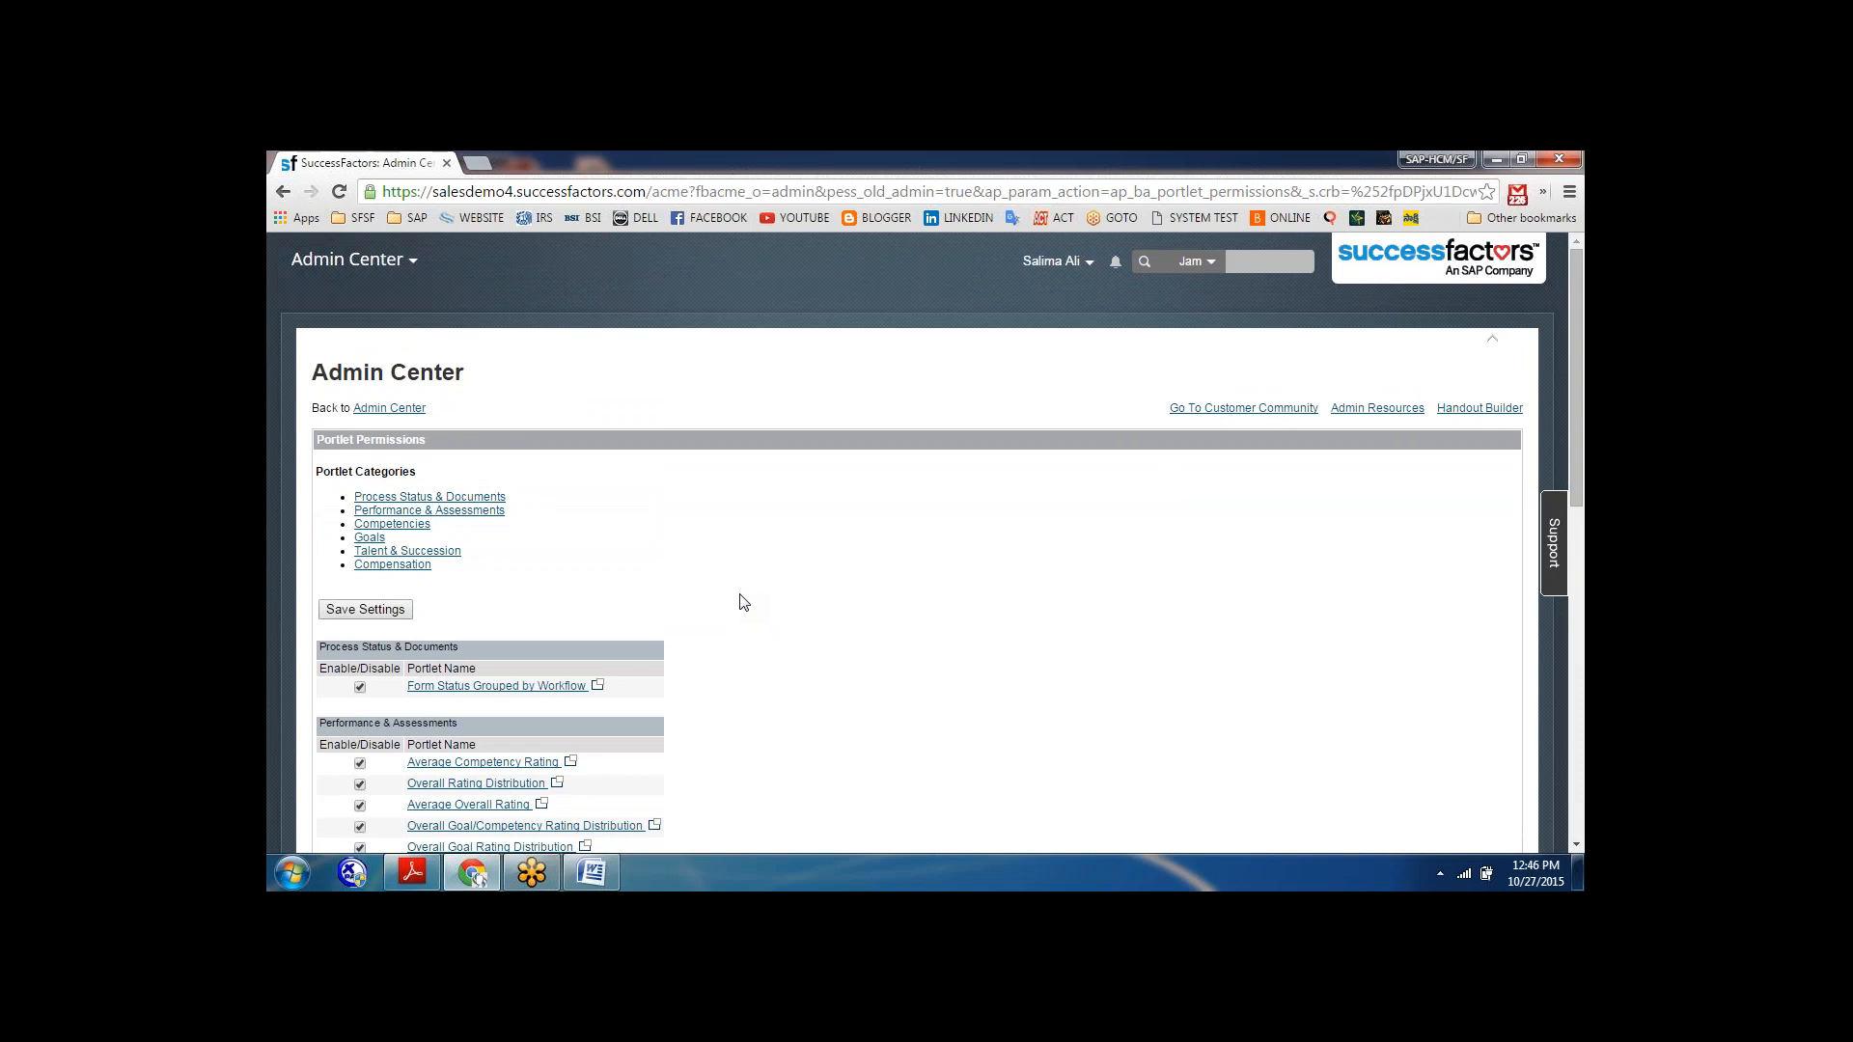
scroll(743, 603, "down", 6)
scroll(743, 602, "down", 2)
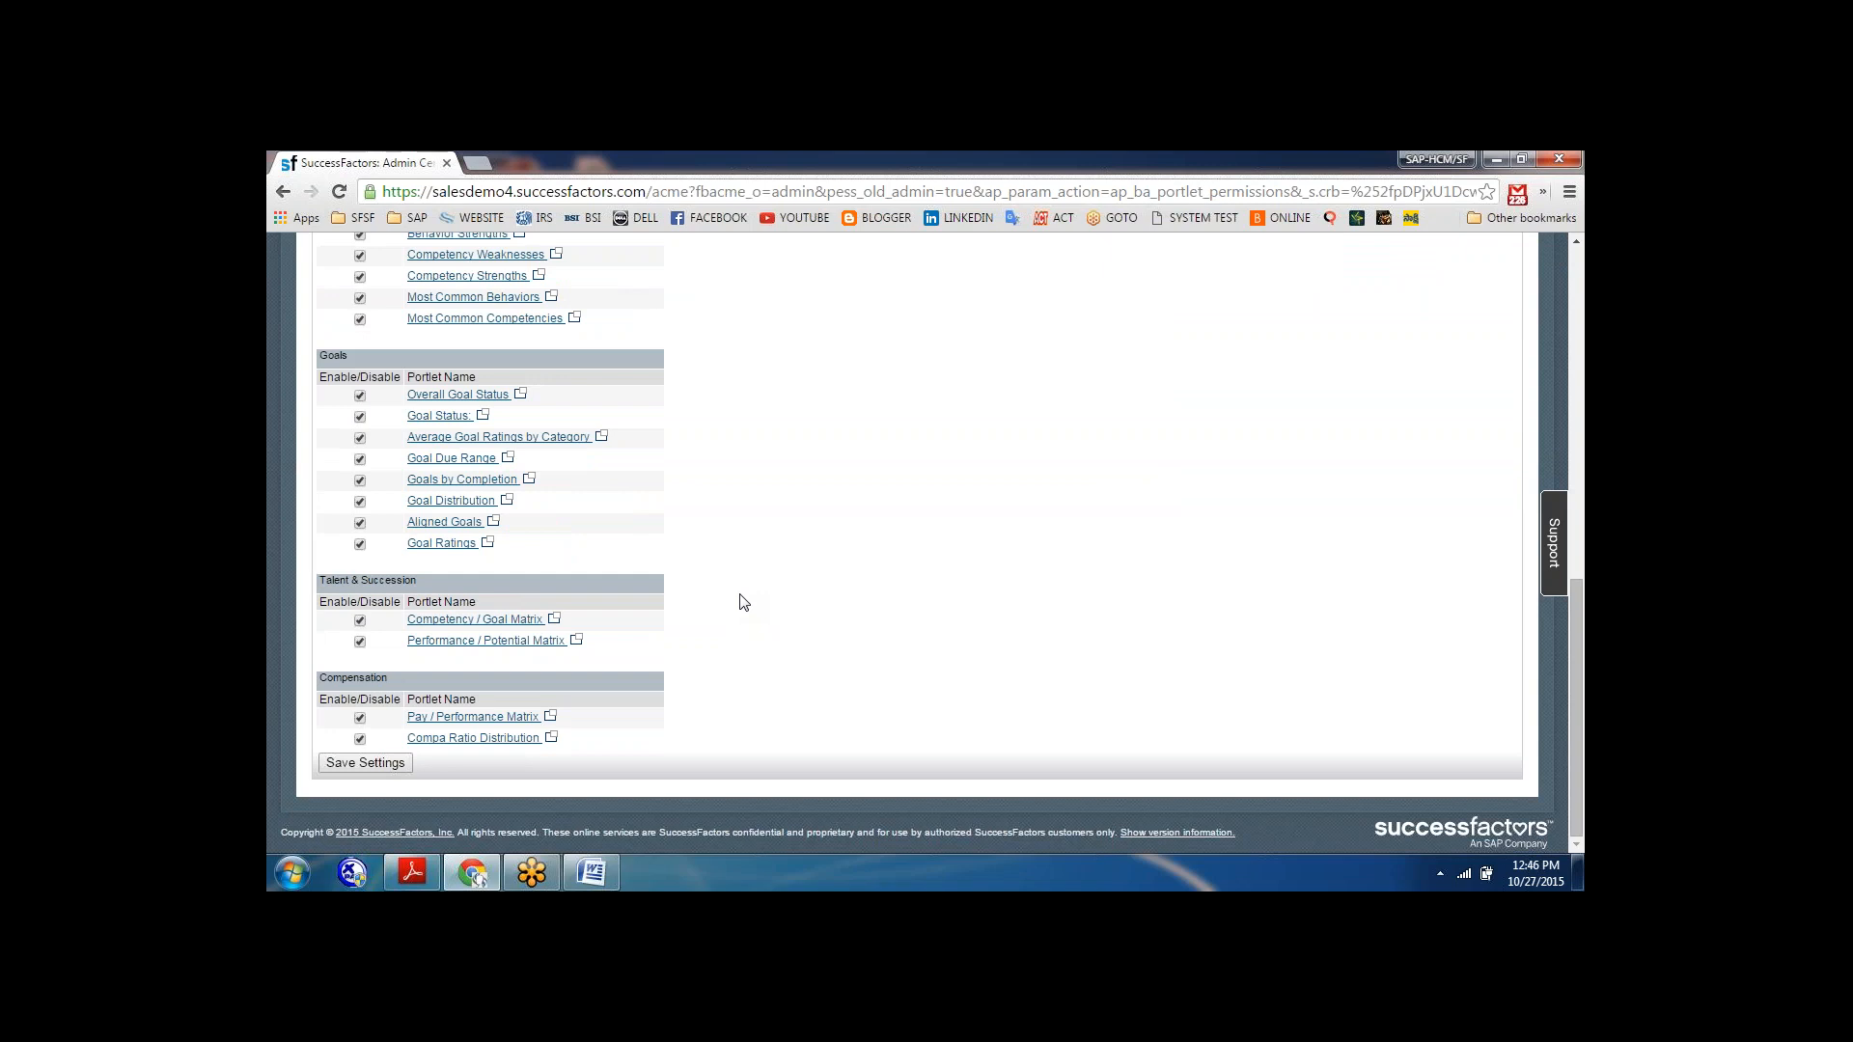
scroll(743, 603, "up", 1)
scroll(743, 603, "up", 1)
scroll(743, 602, "up", 10)
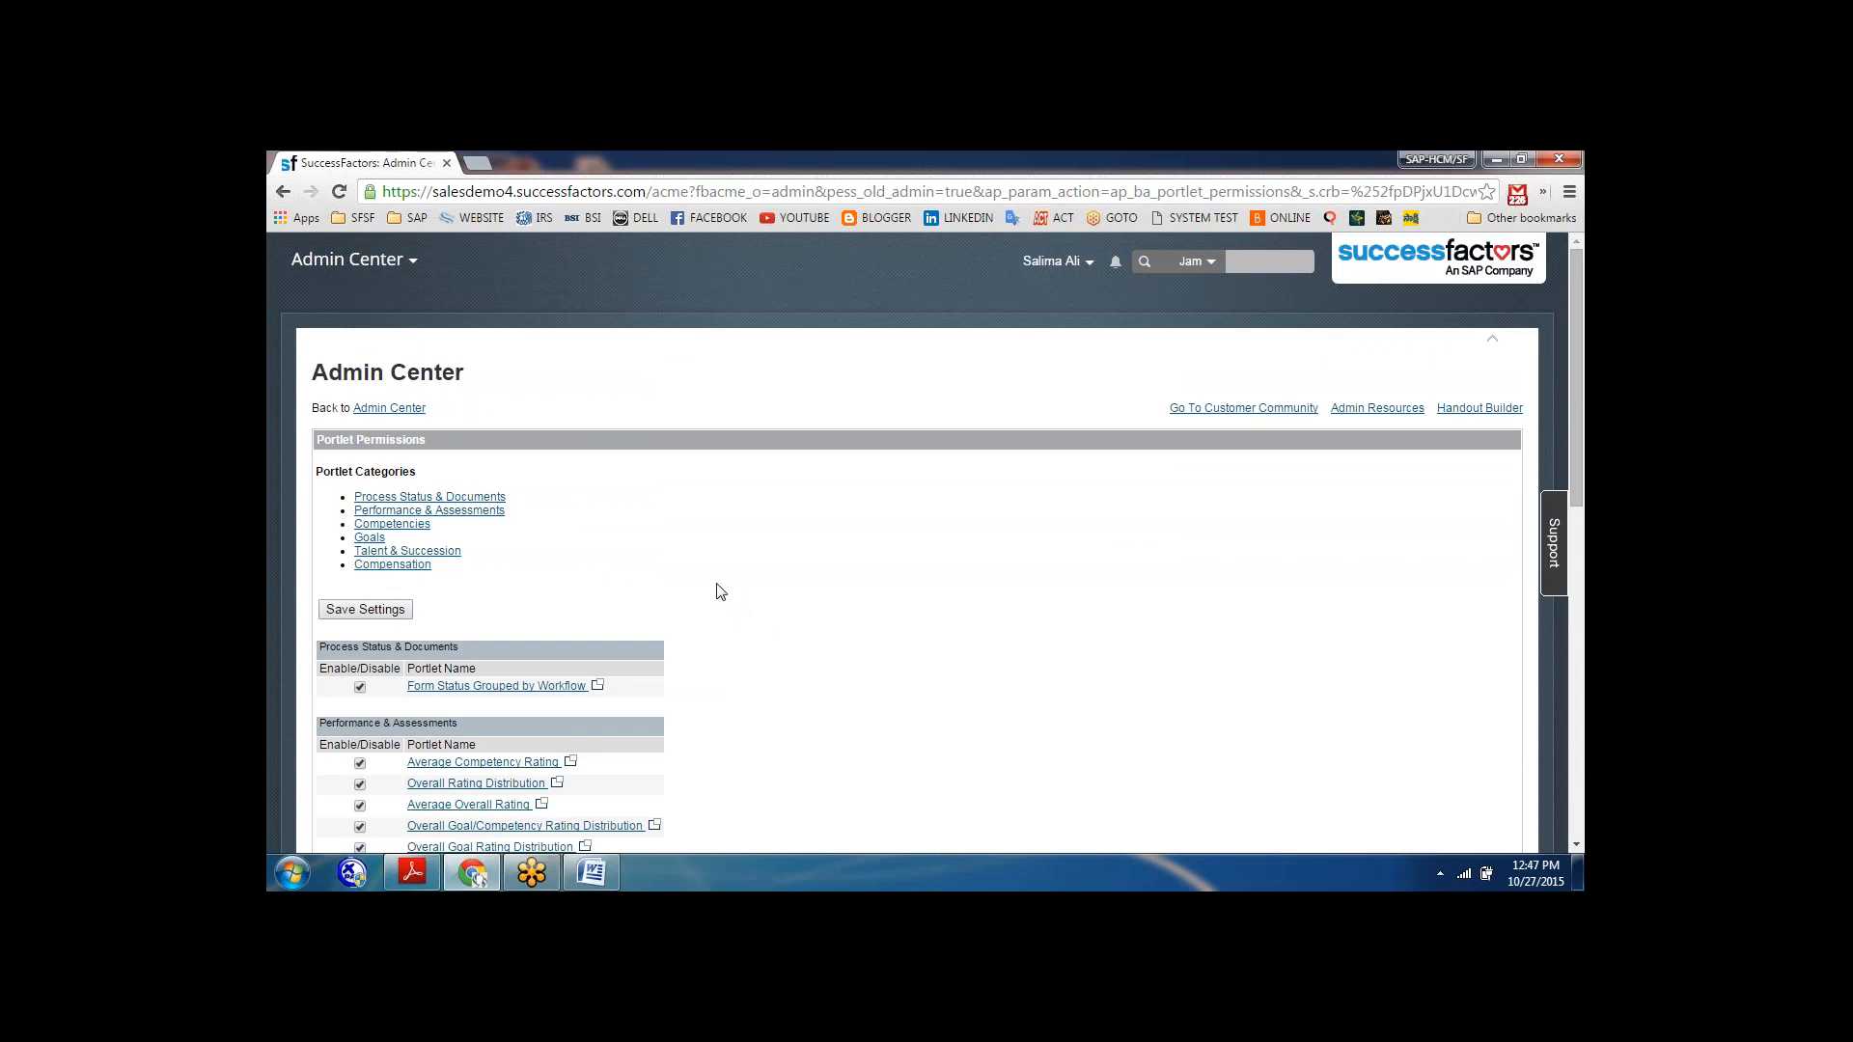
Return to the Admin Center and open the "reporting" dashboard for editing from the Reporting tool's Dashboards page.
left_click(401, 408)
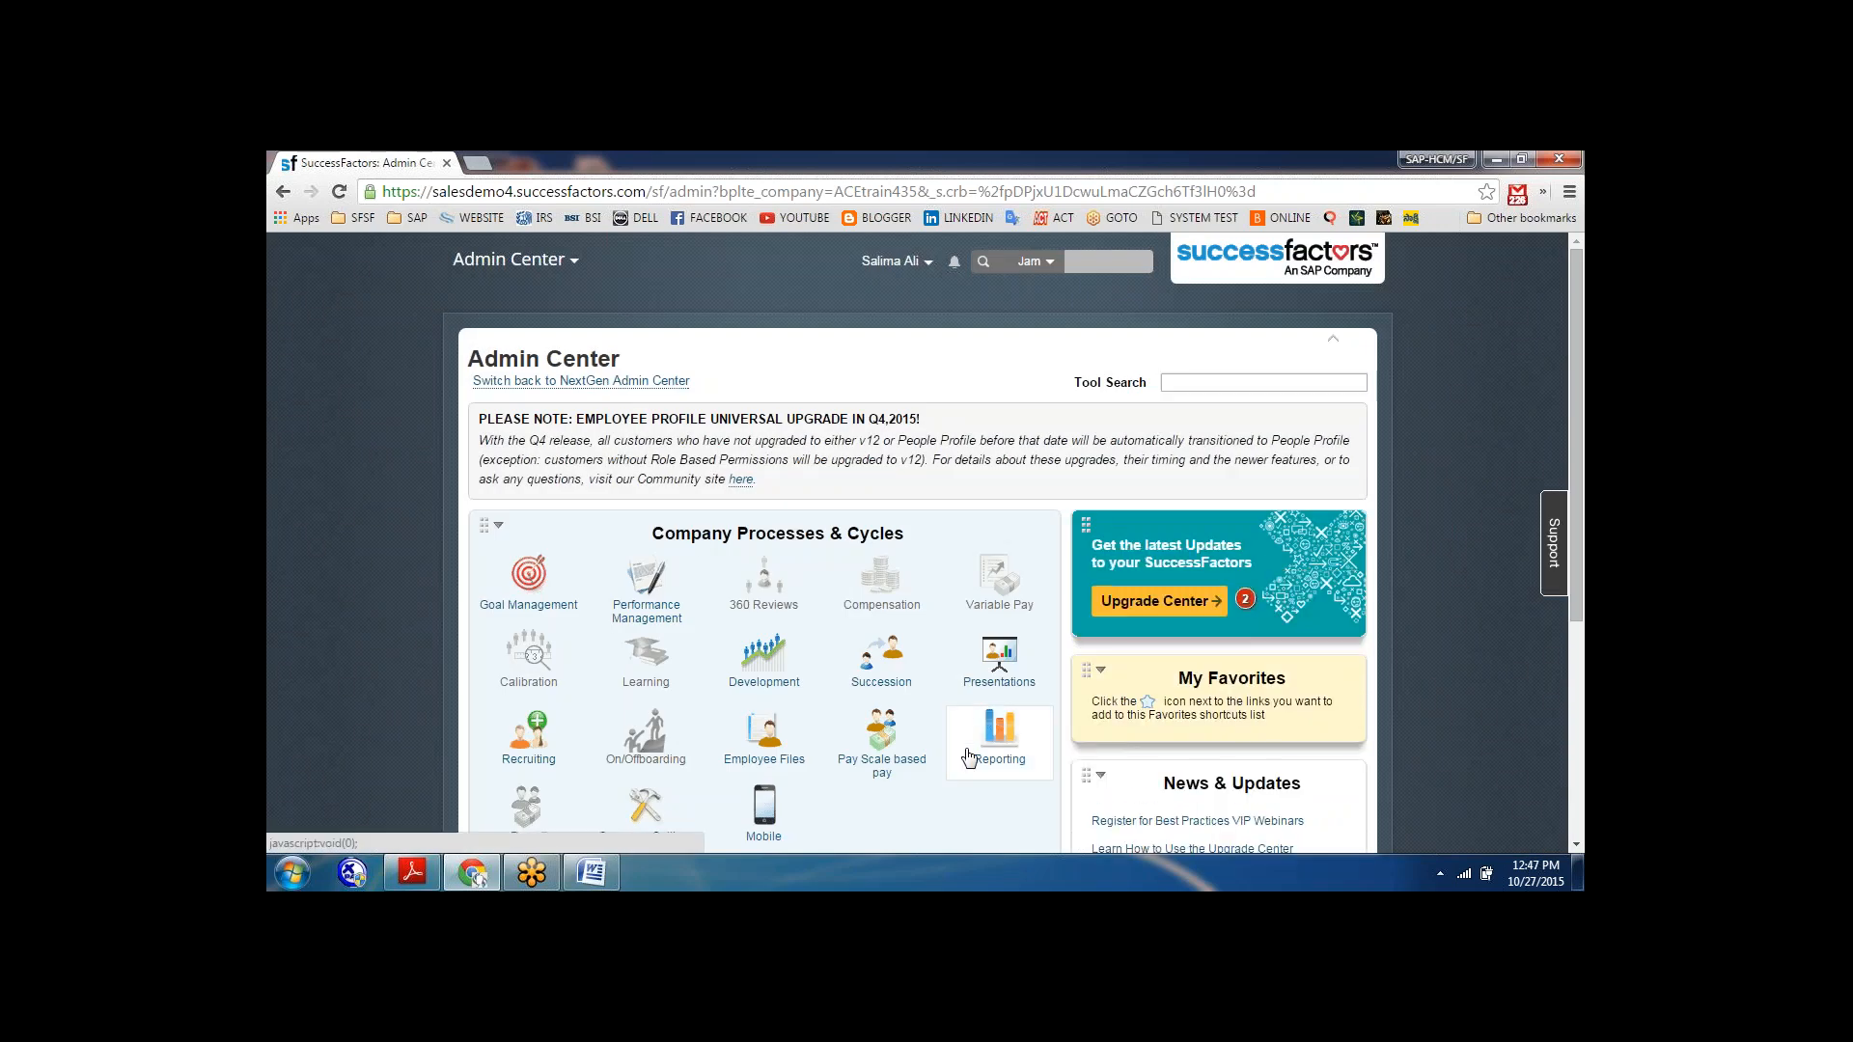
left_click(998, 738)
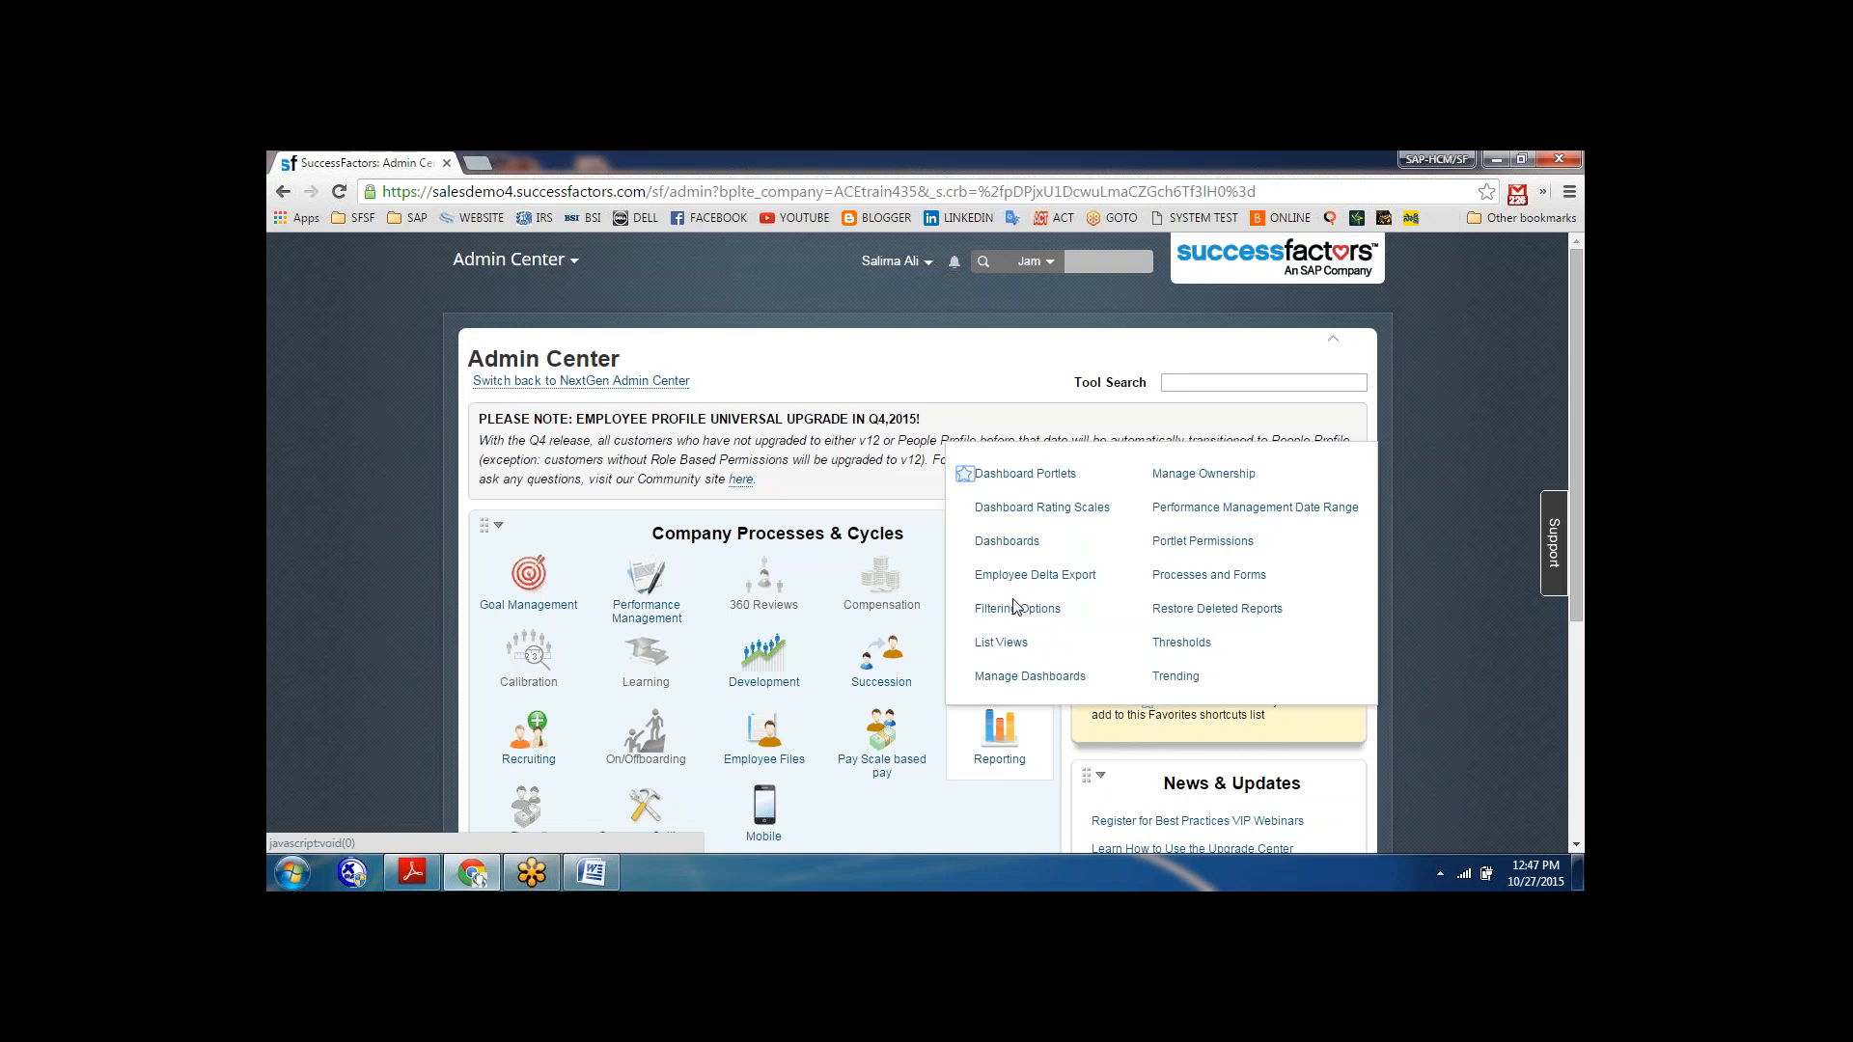
left_click(1007, 545)
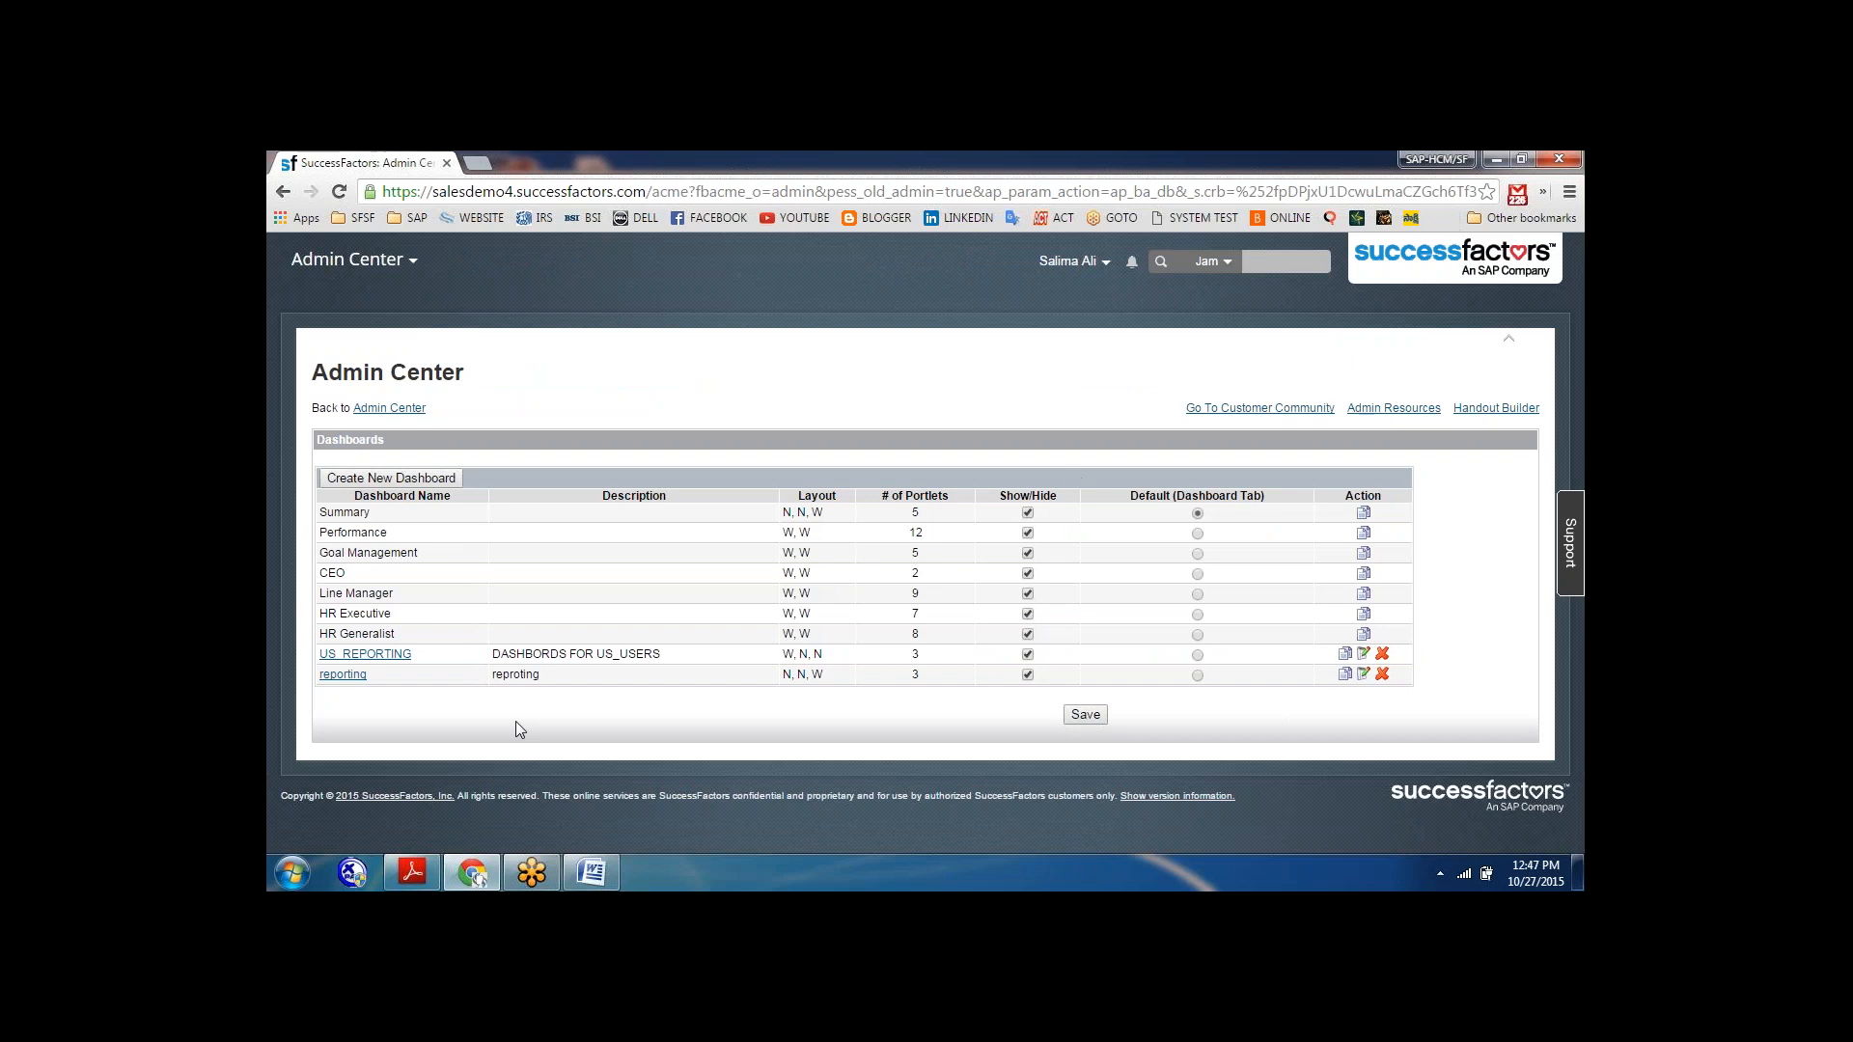
left_click(345, 679)
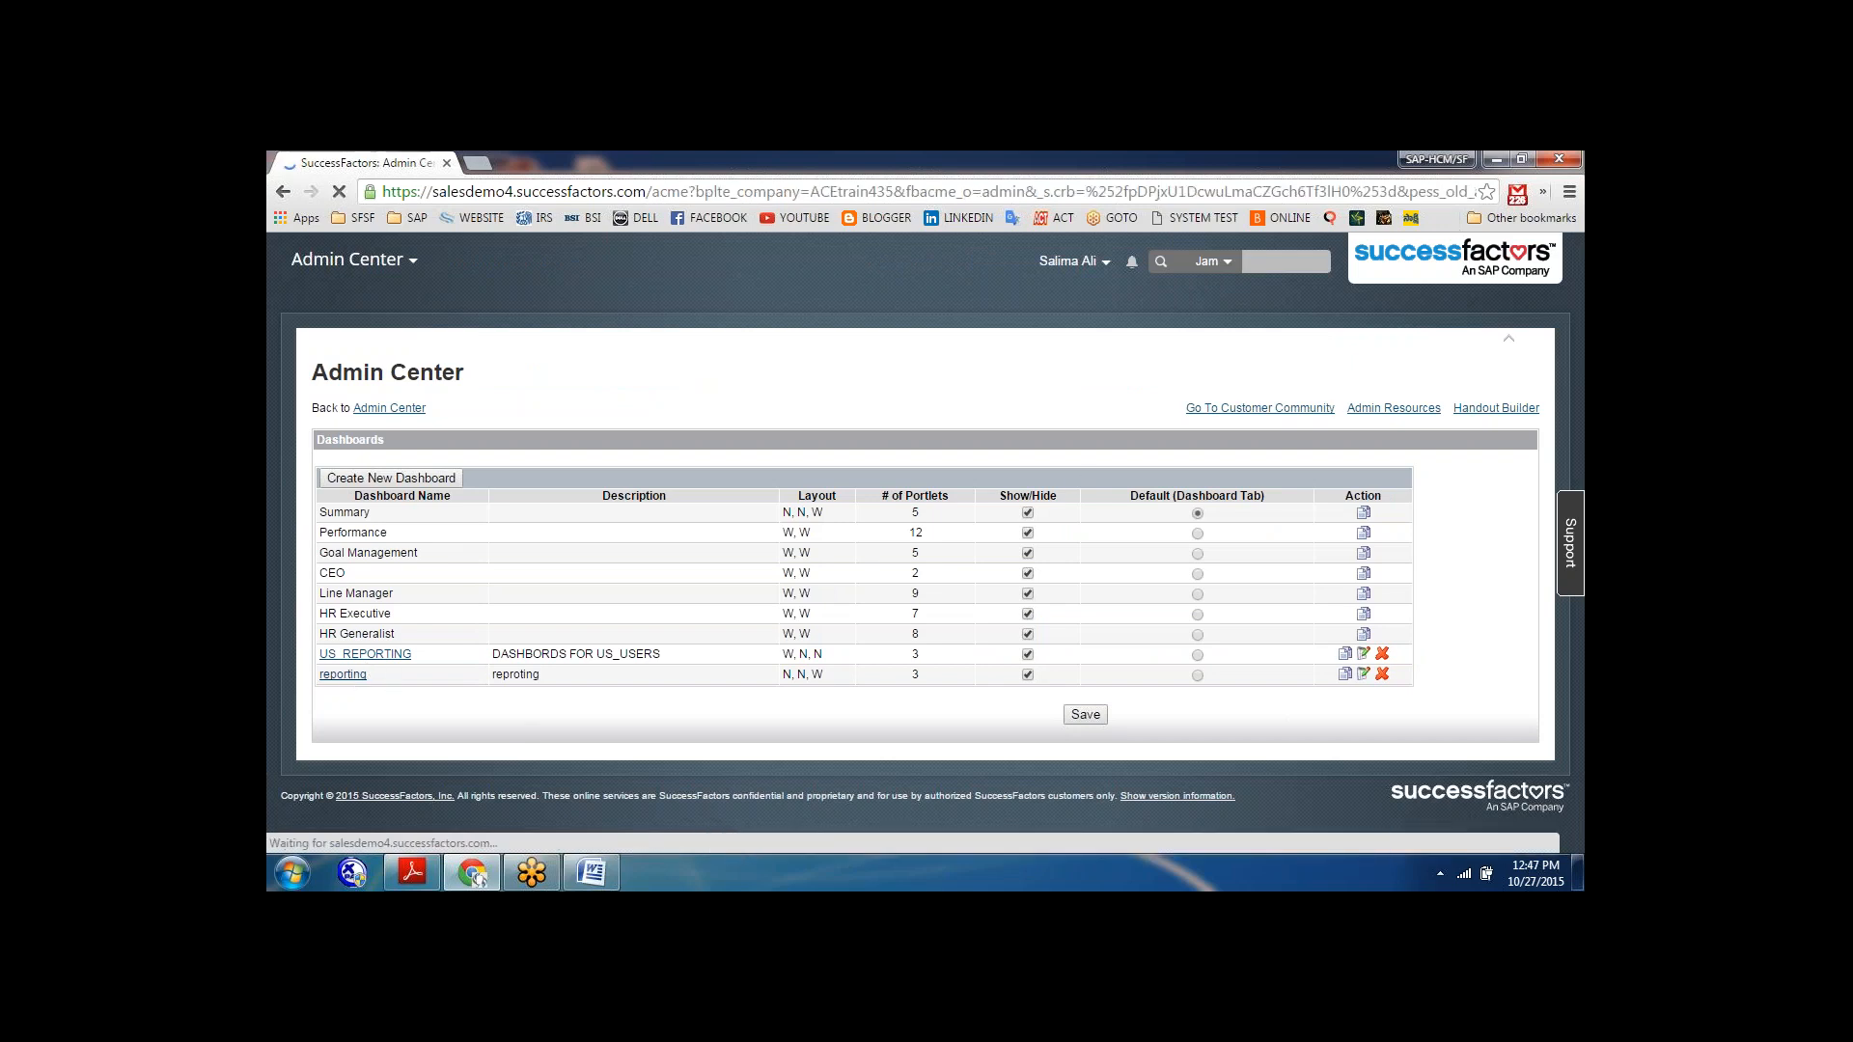
View the portlets available for the second Narrow column down to the Compensation category, and close the list without adding any.
left_click(678, 793)
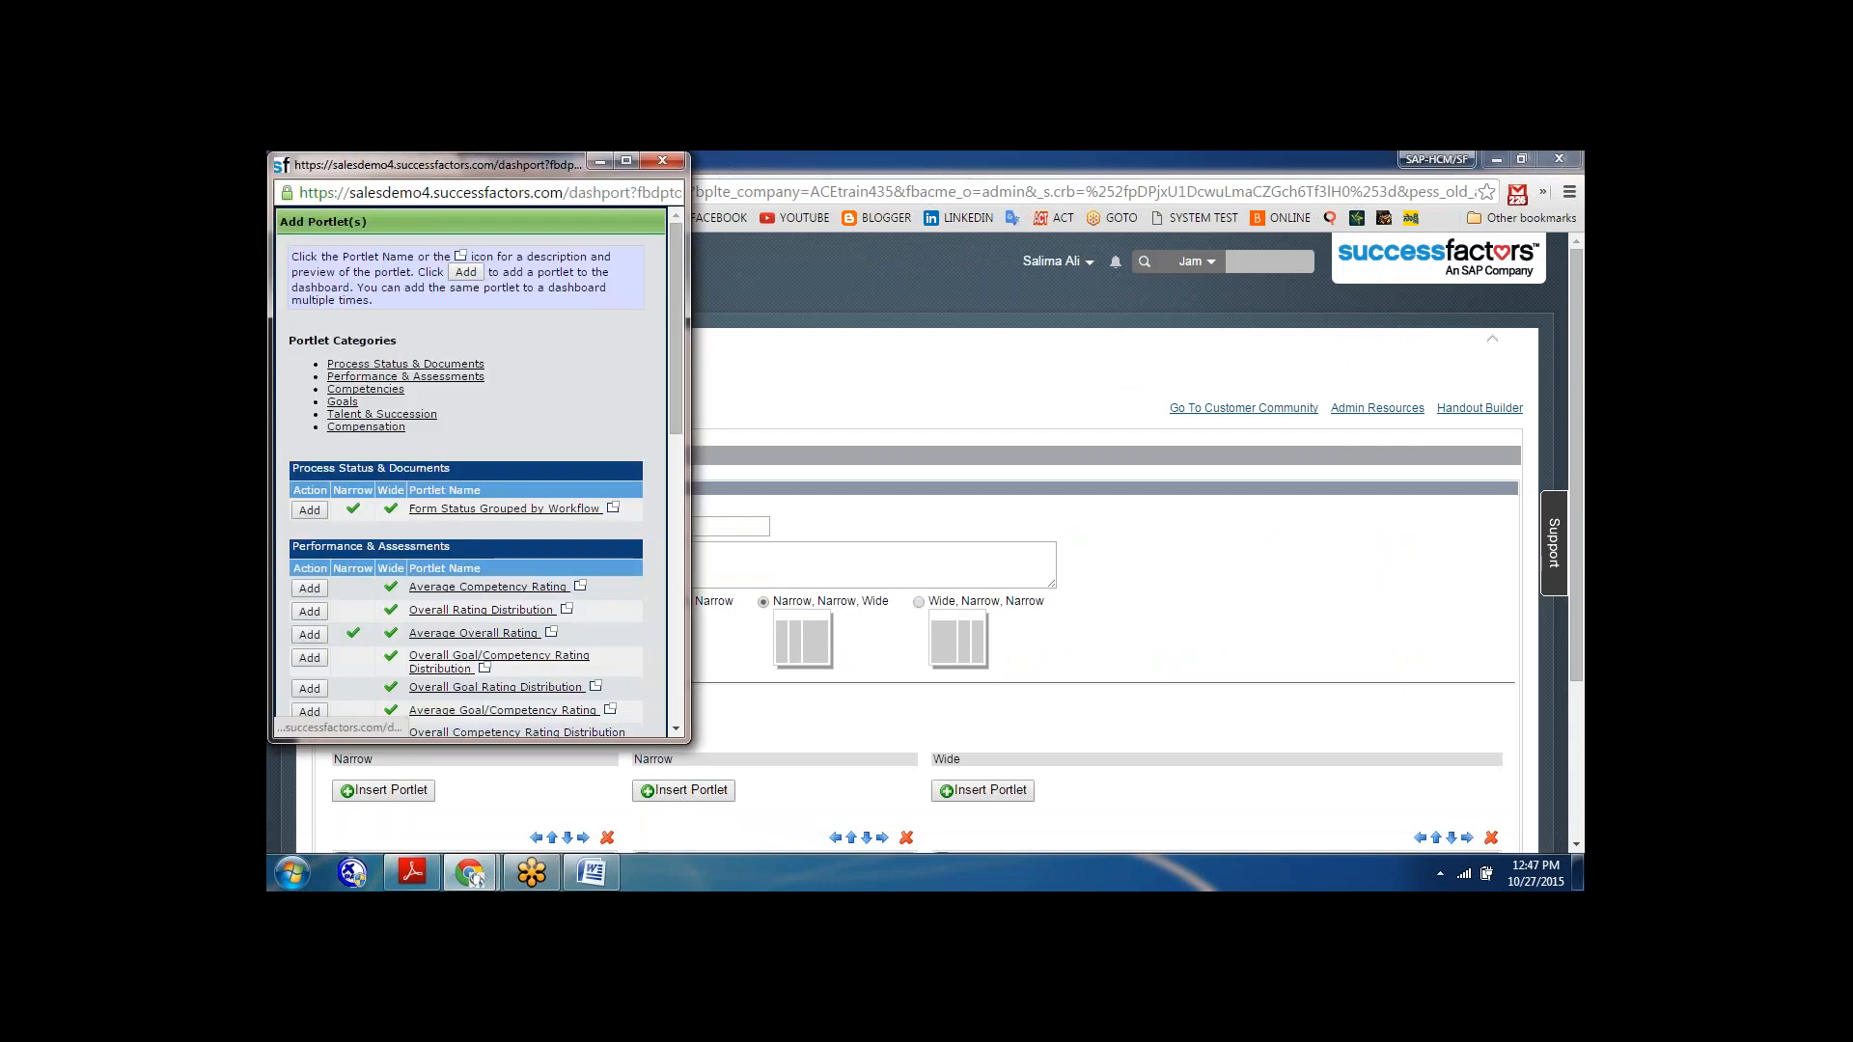
left_click(370, 427)
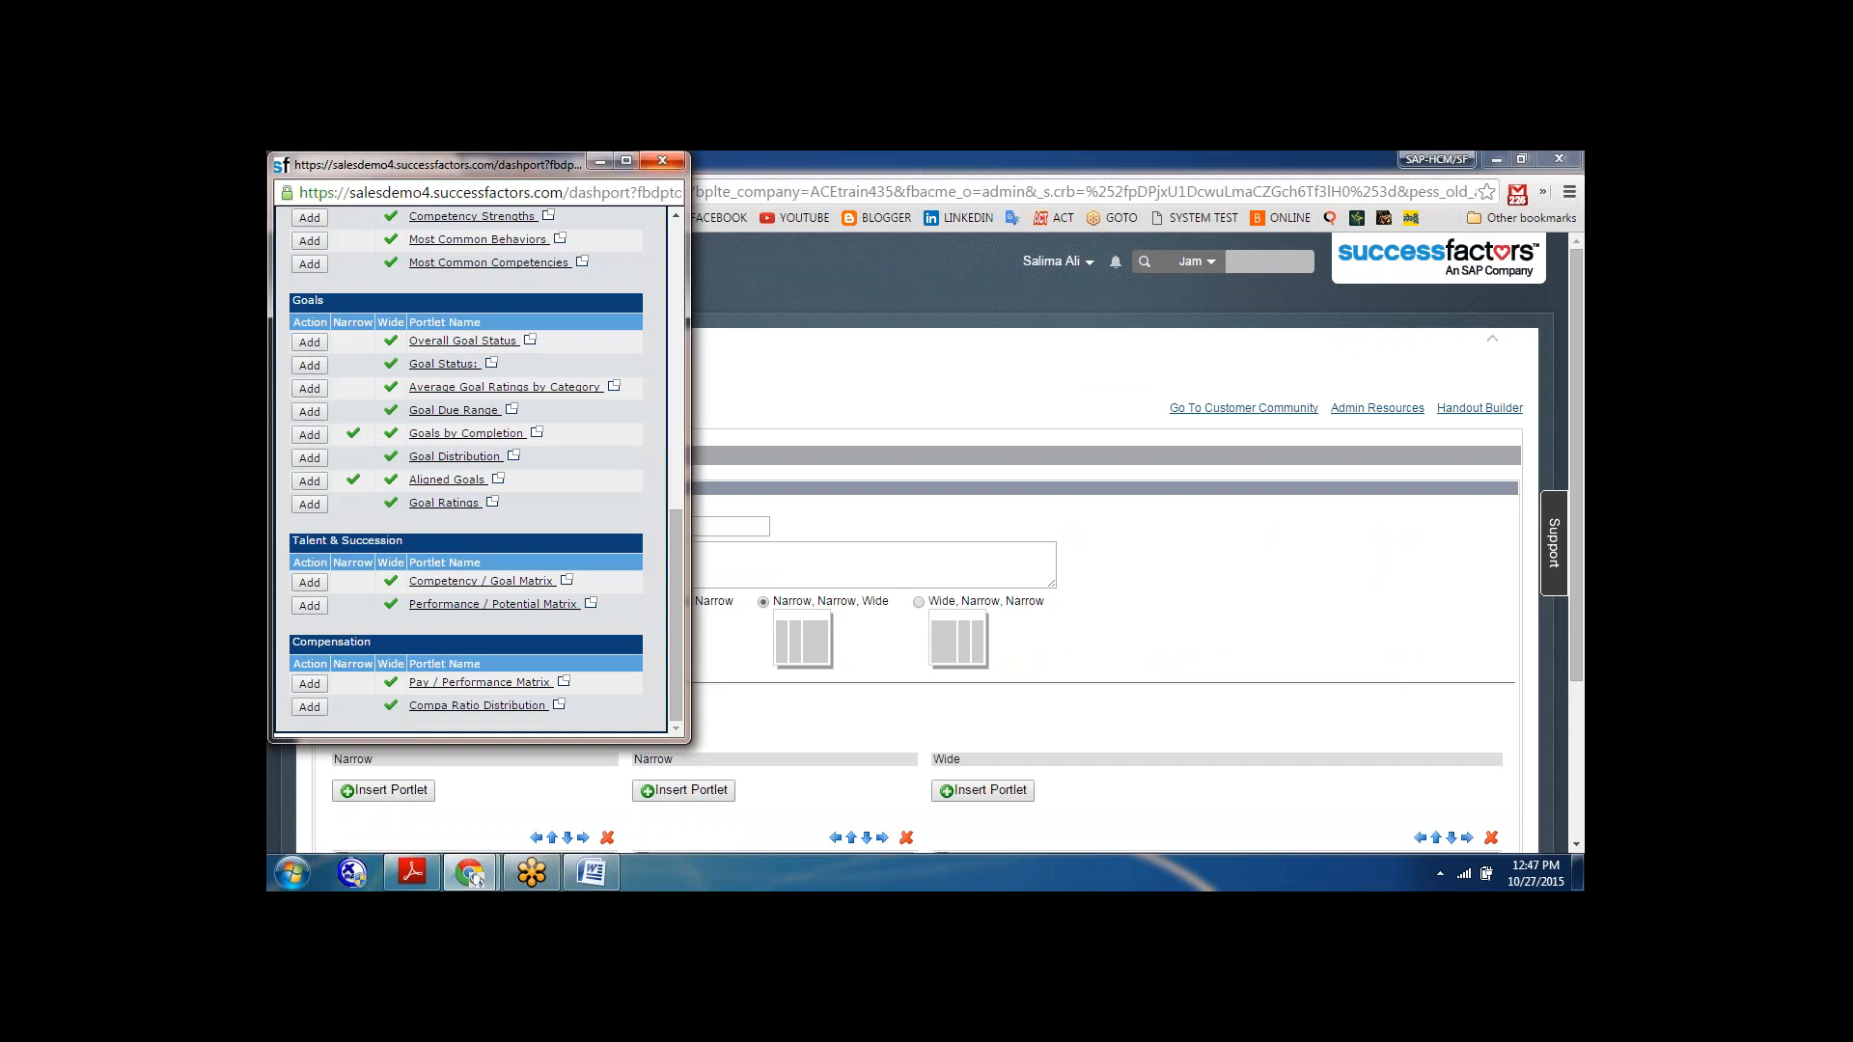
left_click(662, 160)
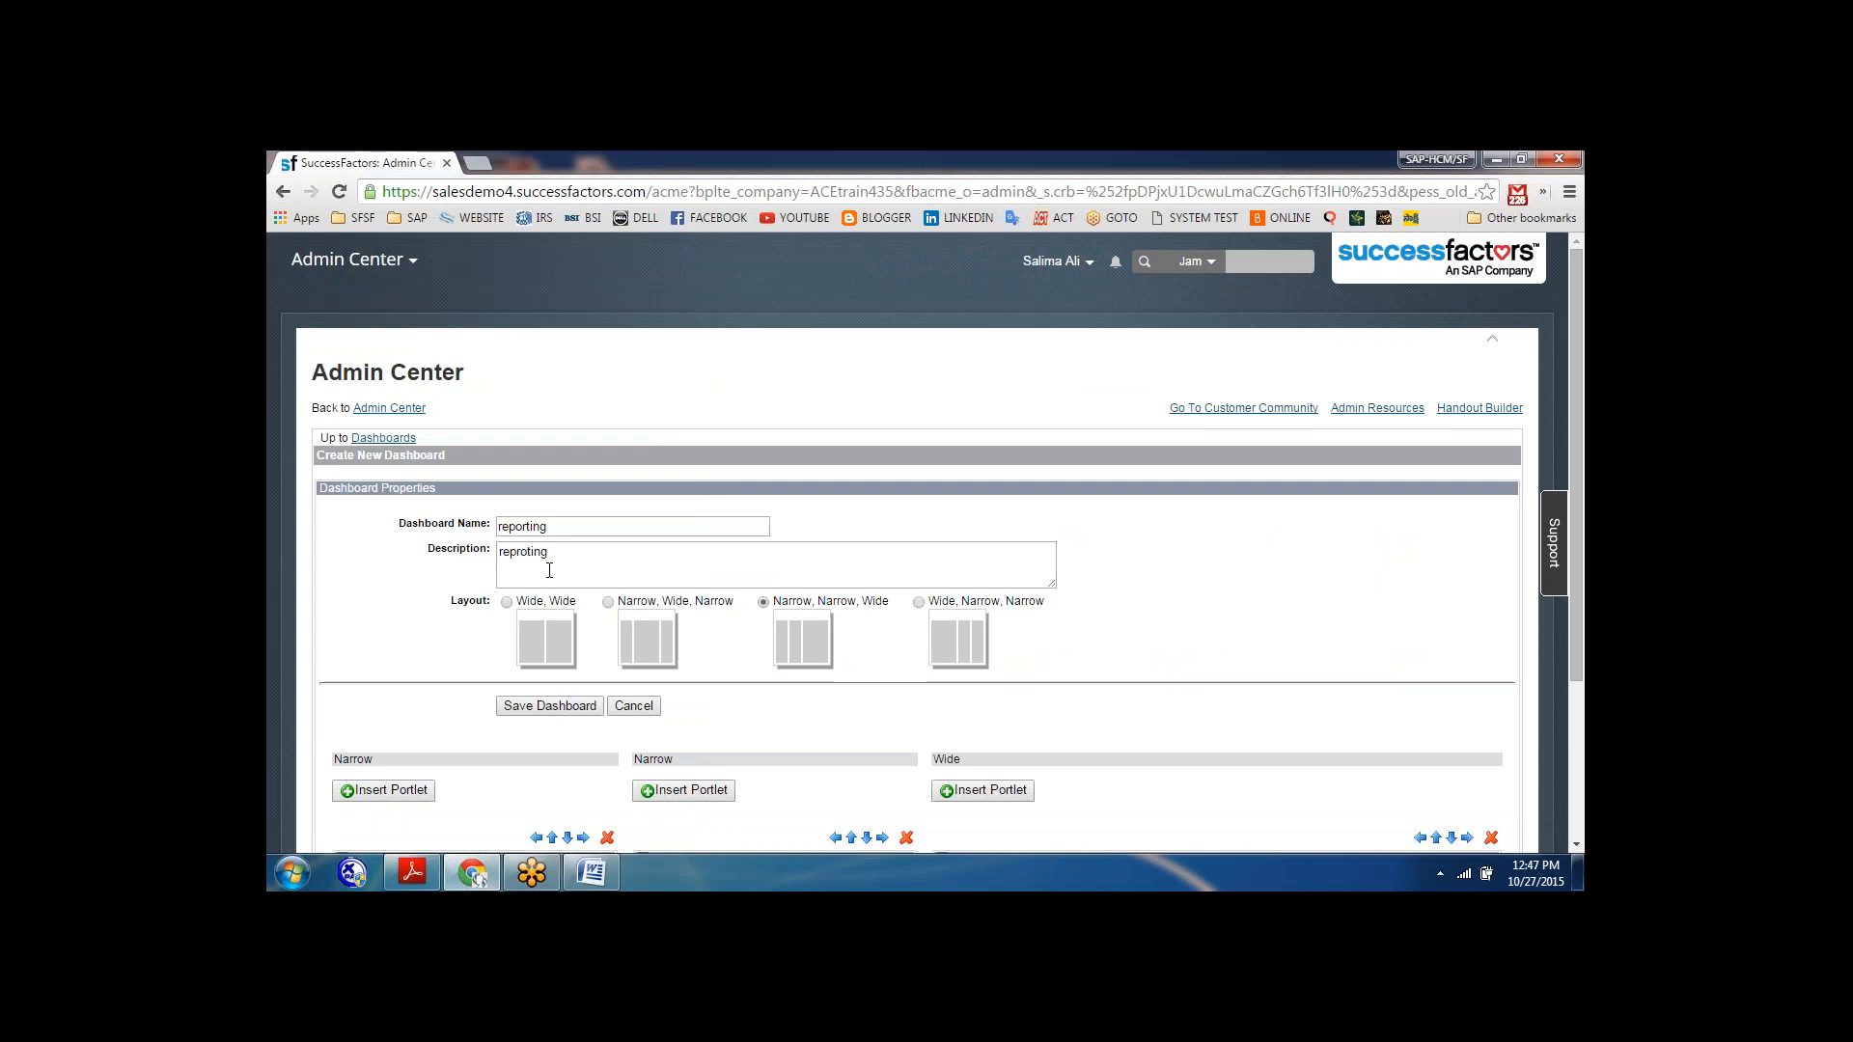
Go back to the Dashboards list, hide the "reporting" dashboard, and save the change.
left_click(419, 409)
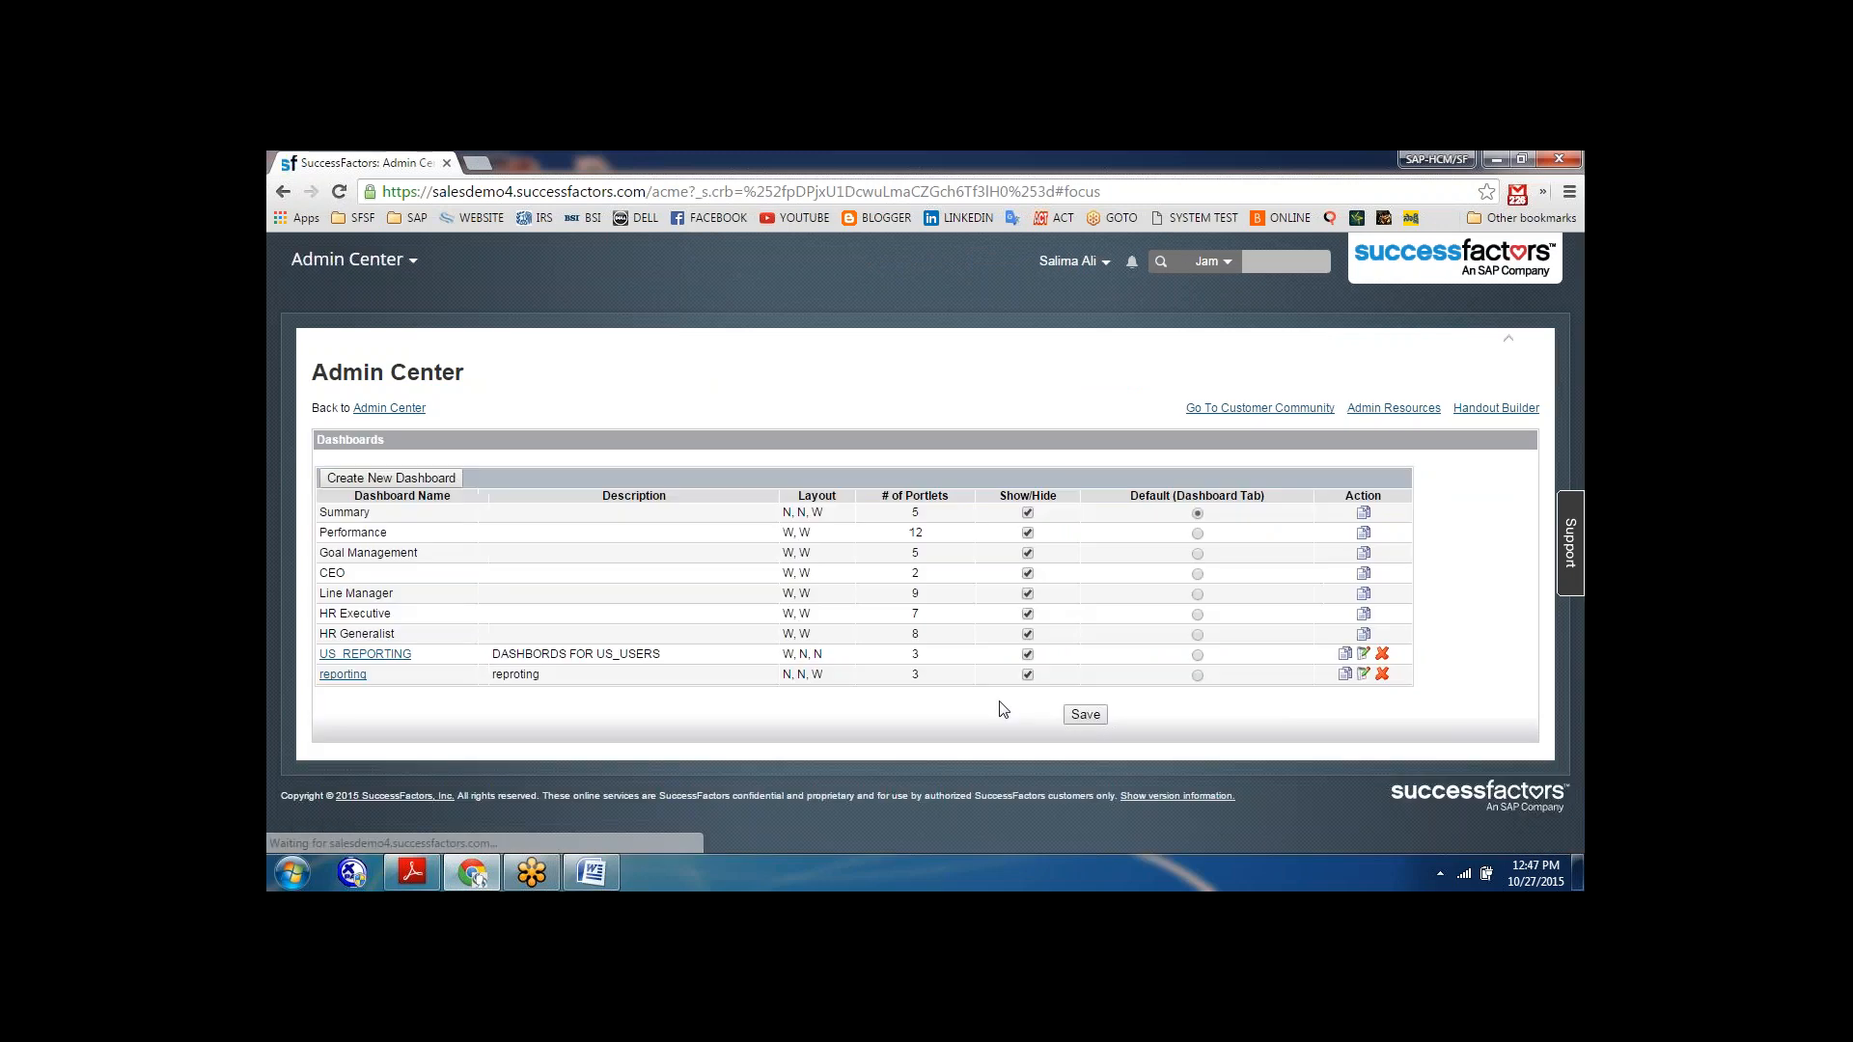
left_click(1025, 676)
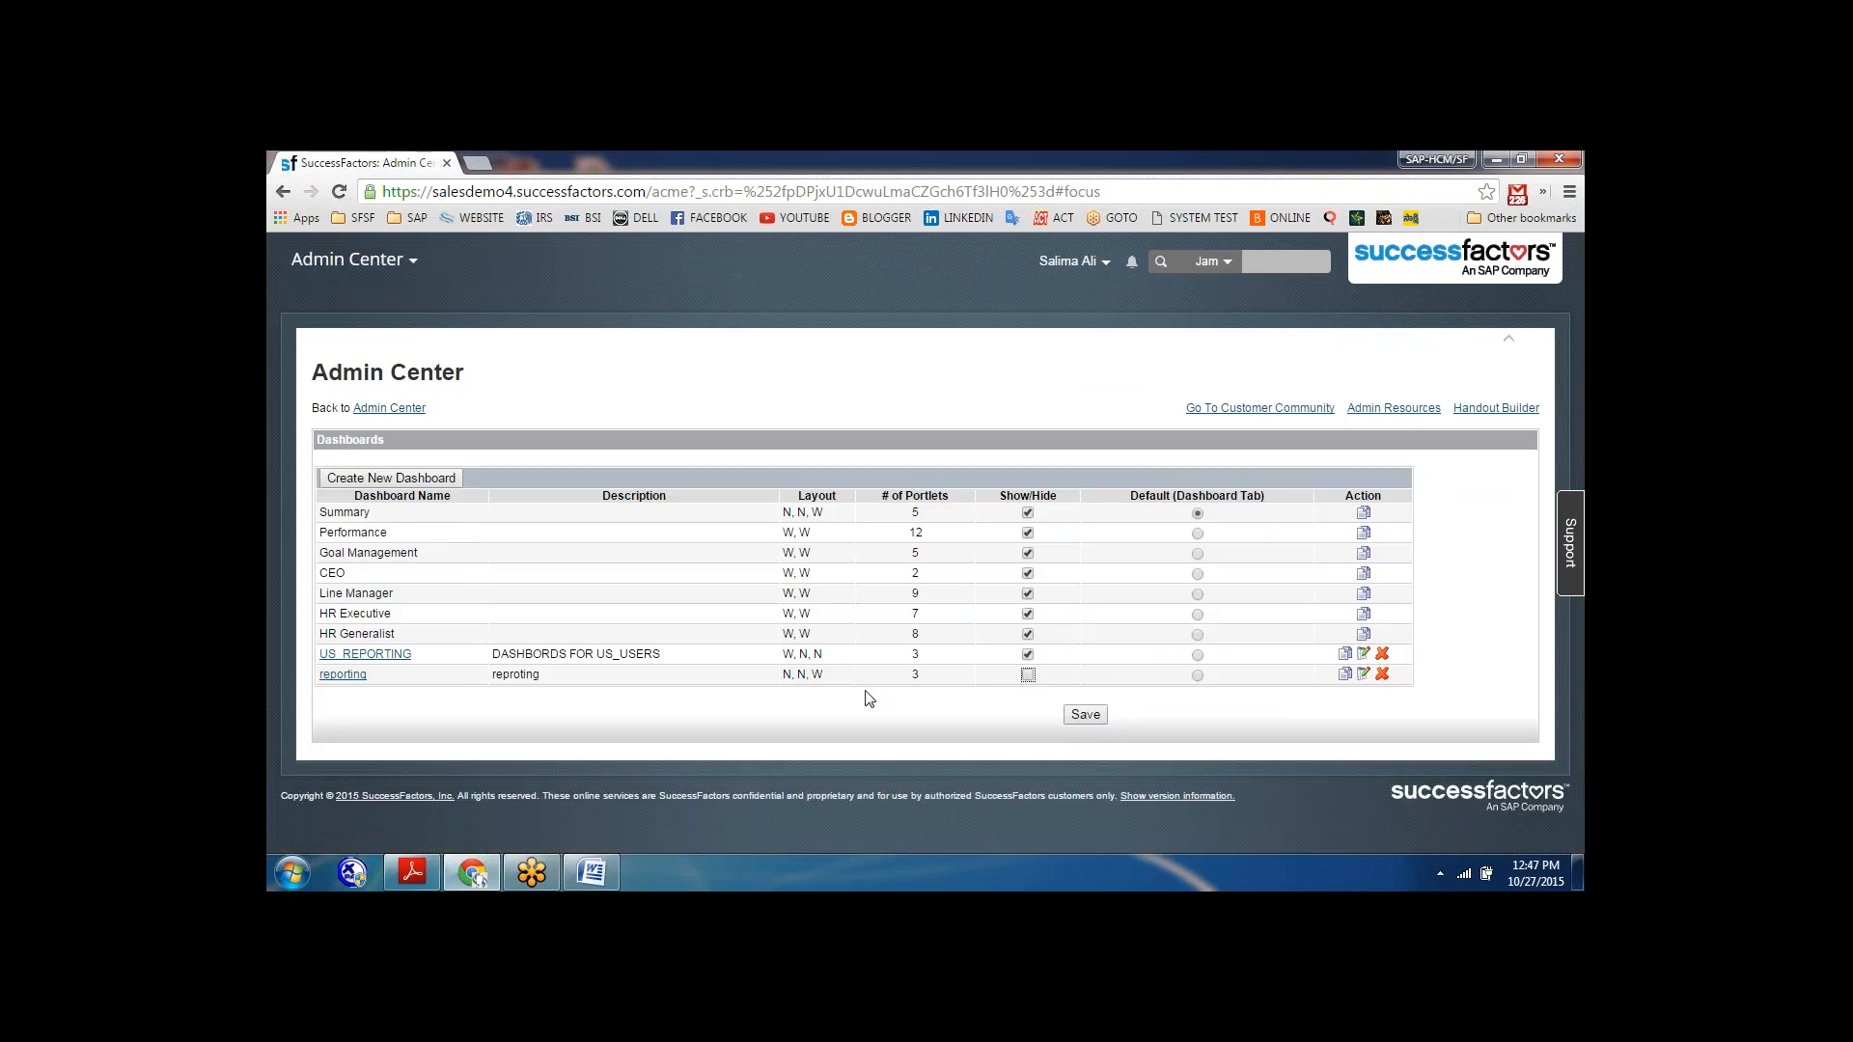
left_click(1093, 724)
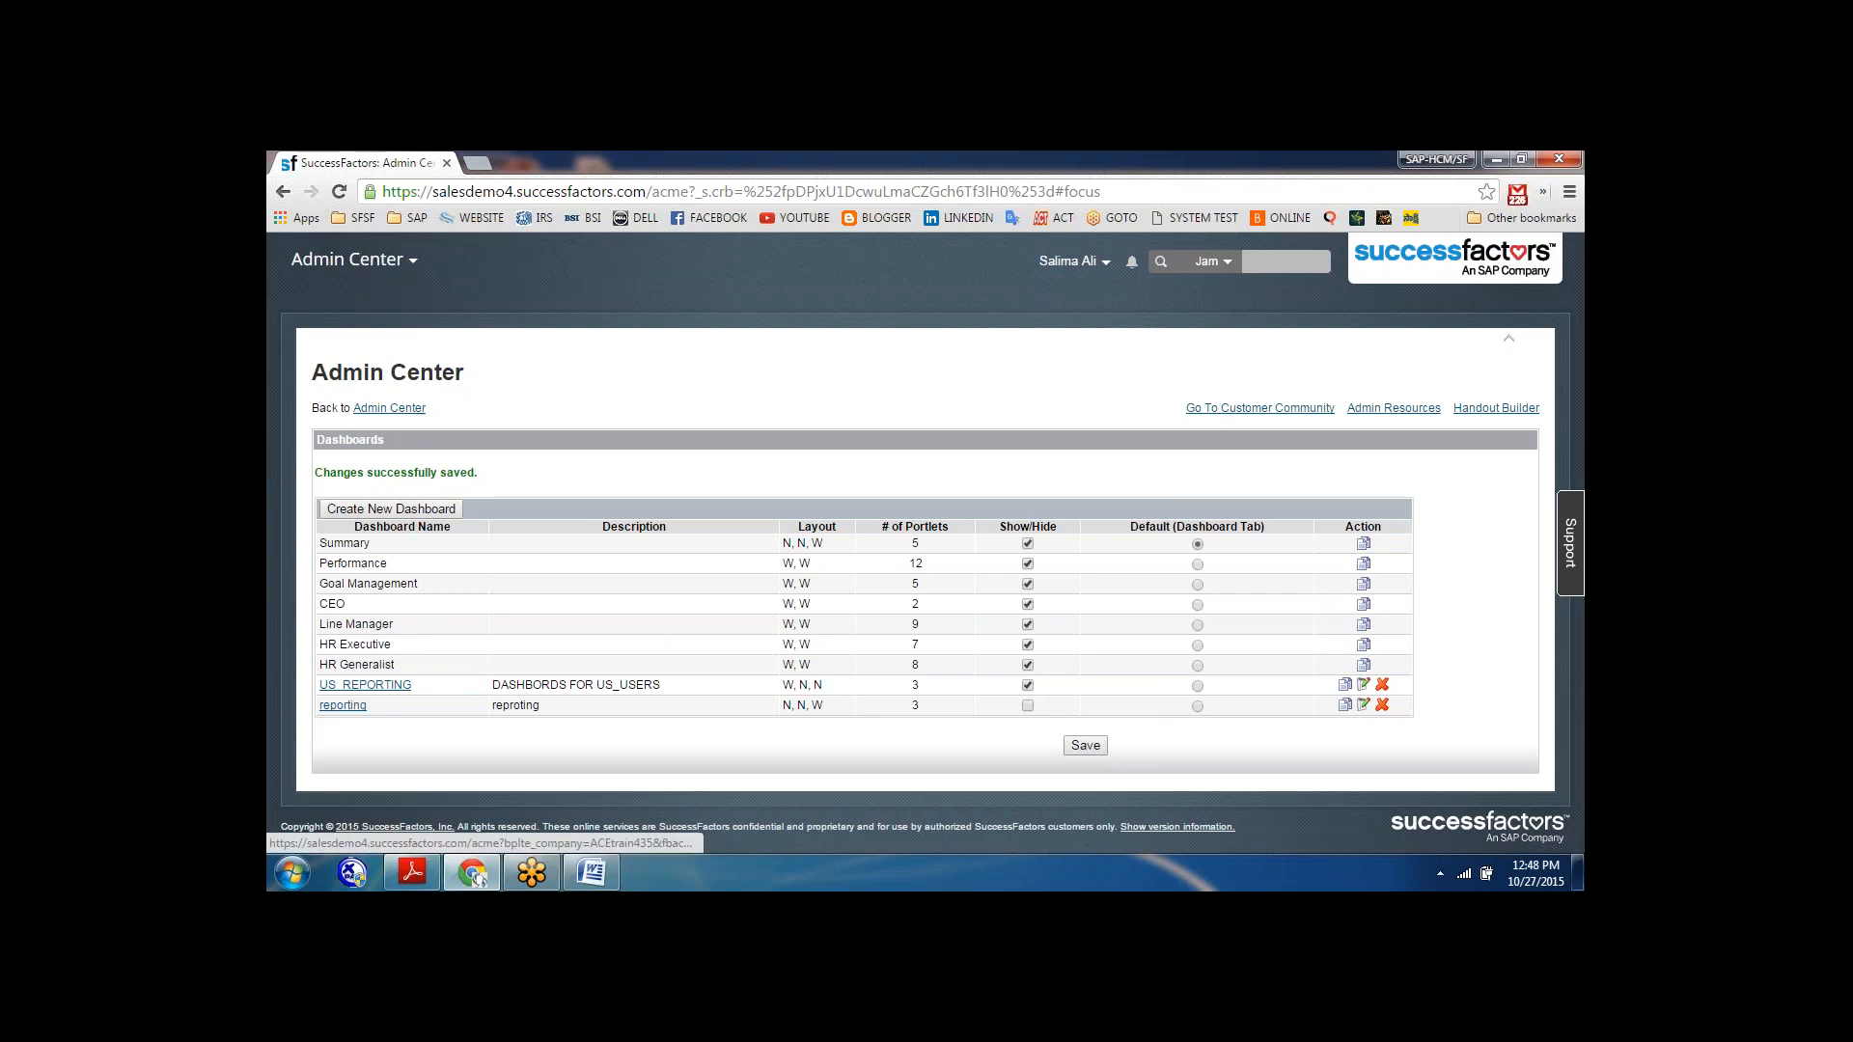
Open Reports and check which dashboards are available for selection.
left_click(352, 259)
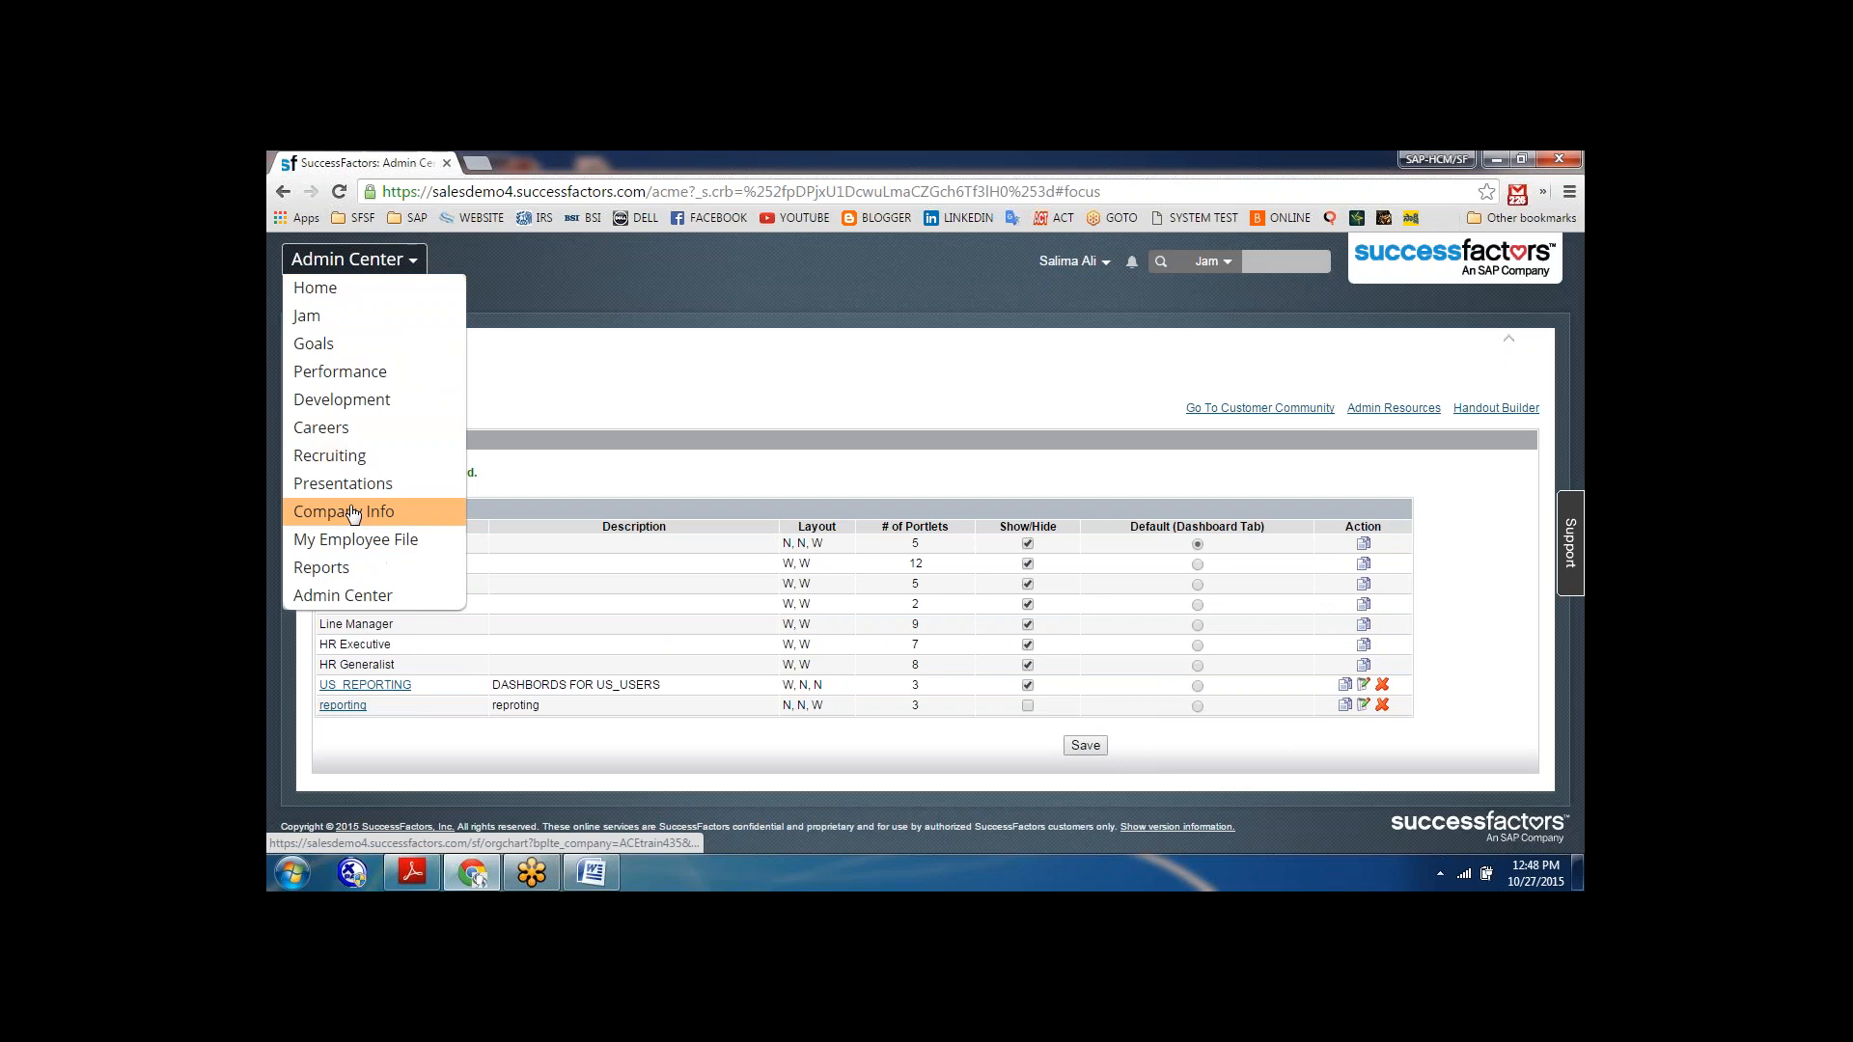
left_click(338, 567)
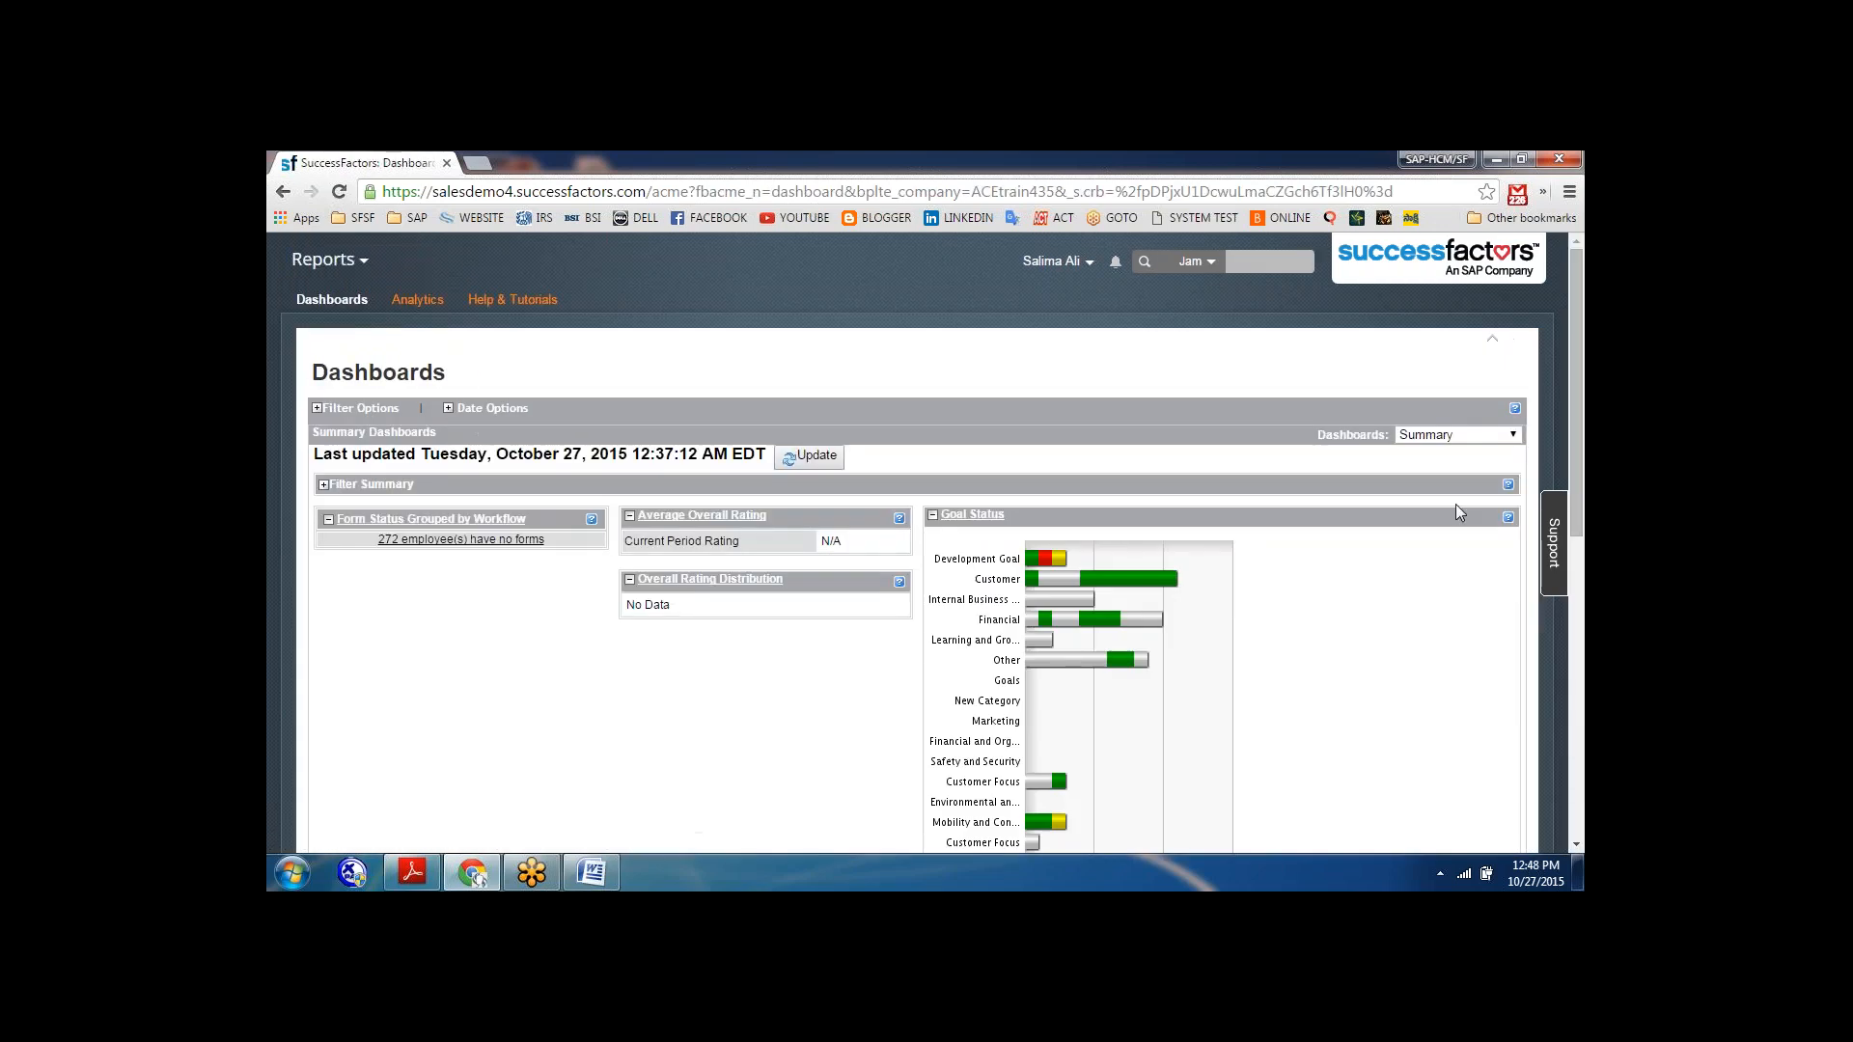
left_click(1457, 435)
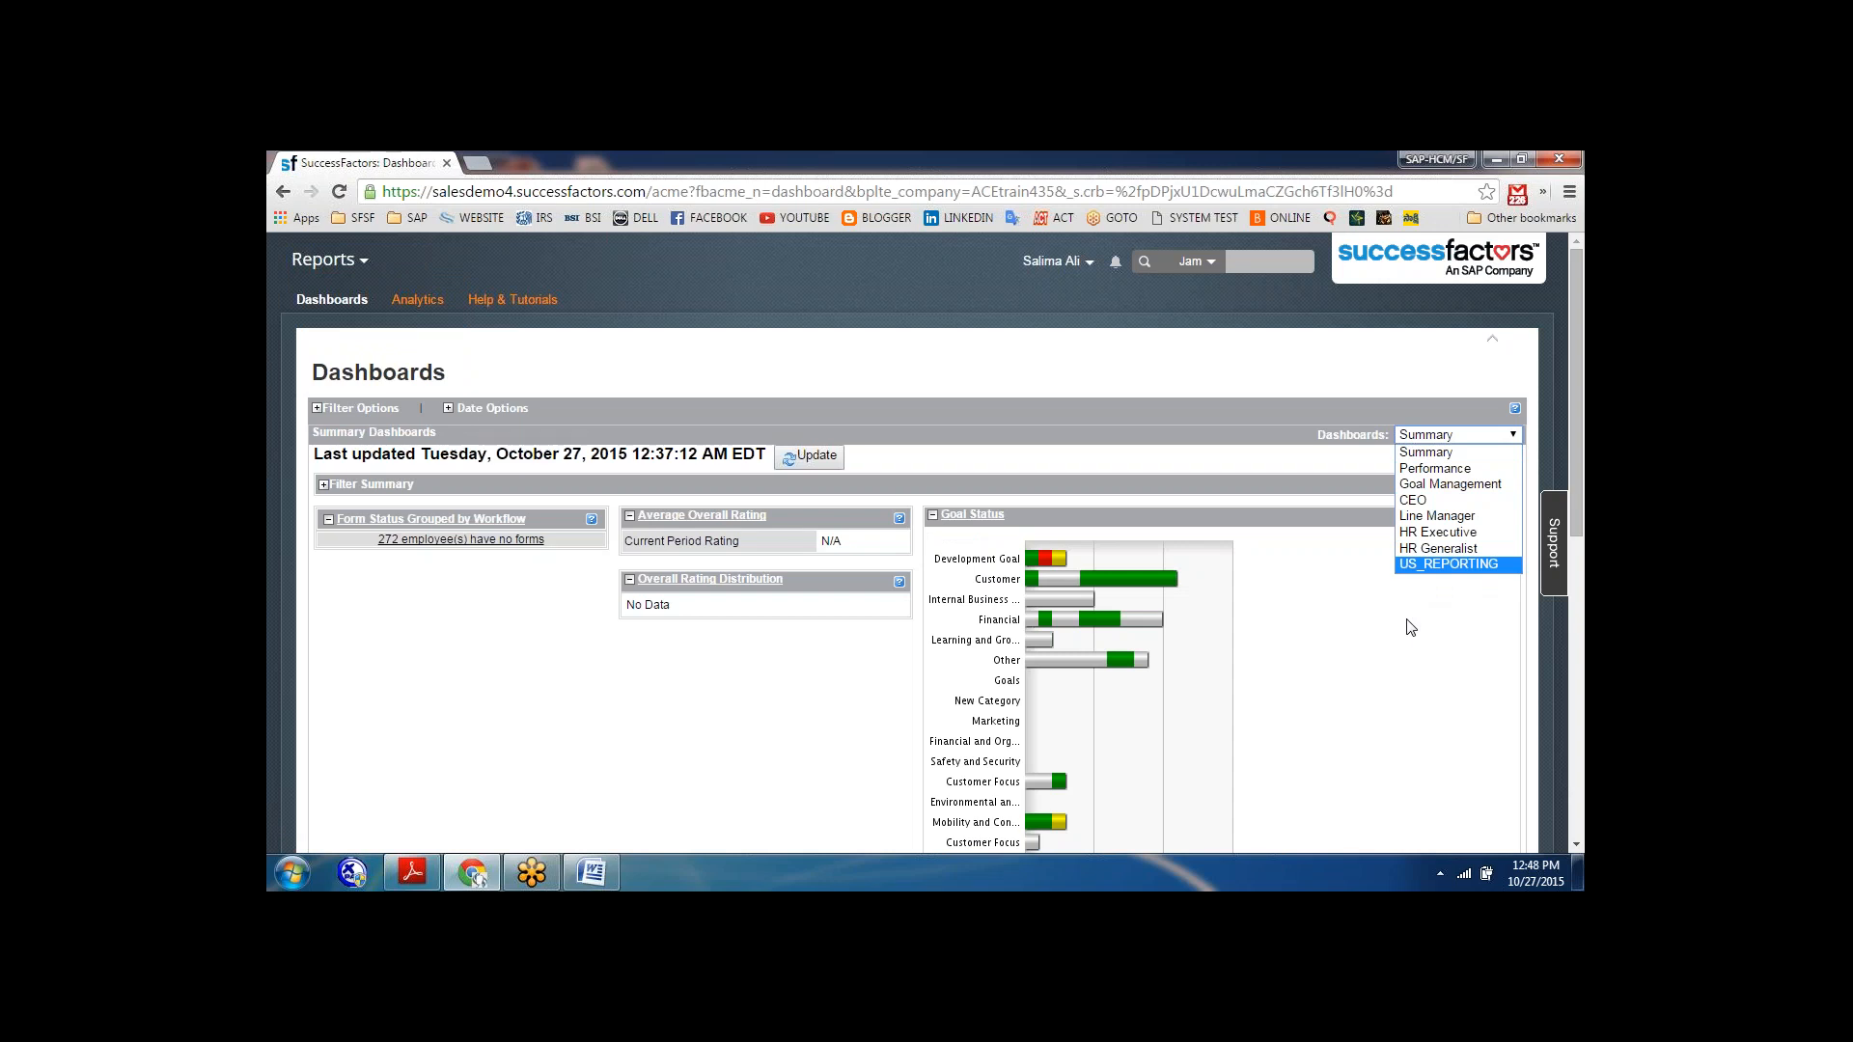
Switch to the Word notes and add the line "Filtering options=" below "Portlet permissions=".
left_click(576, 876)
key("Return")
type("filtering")
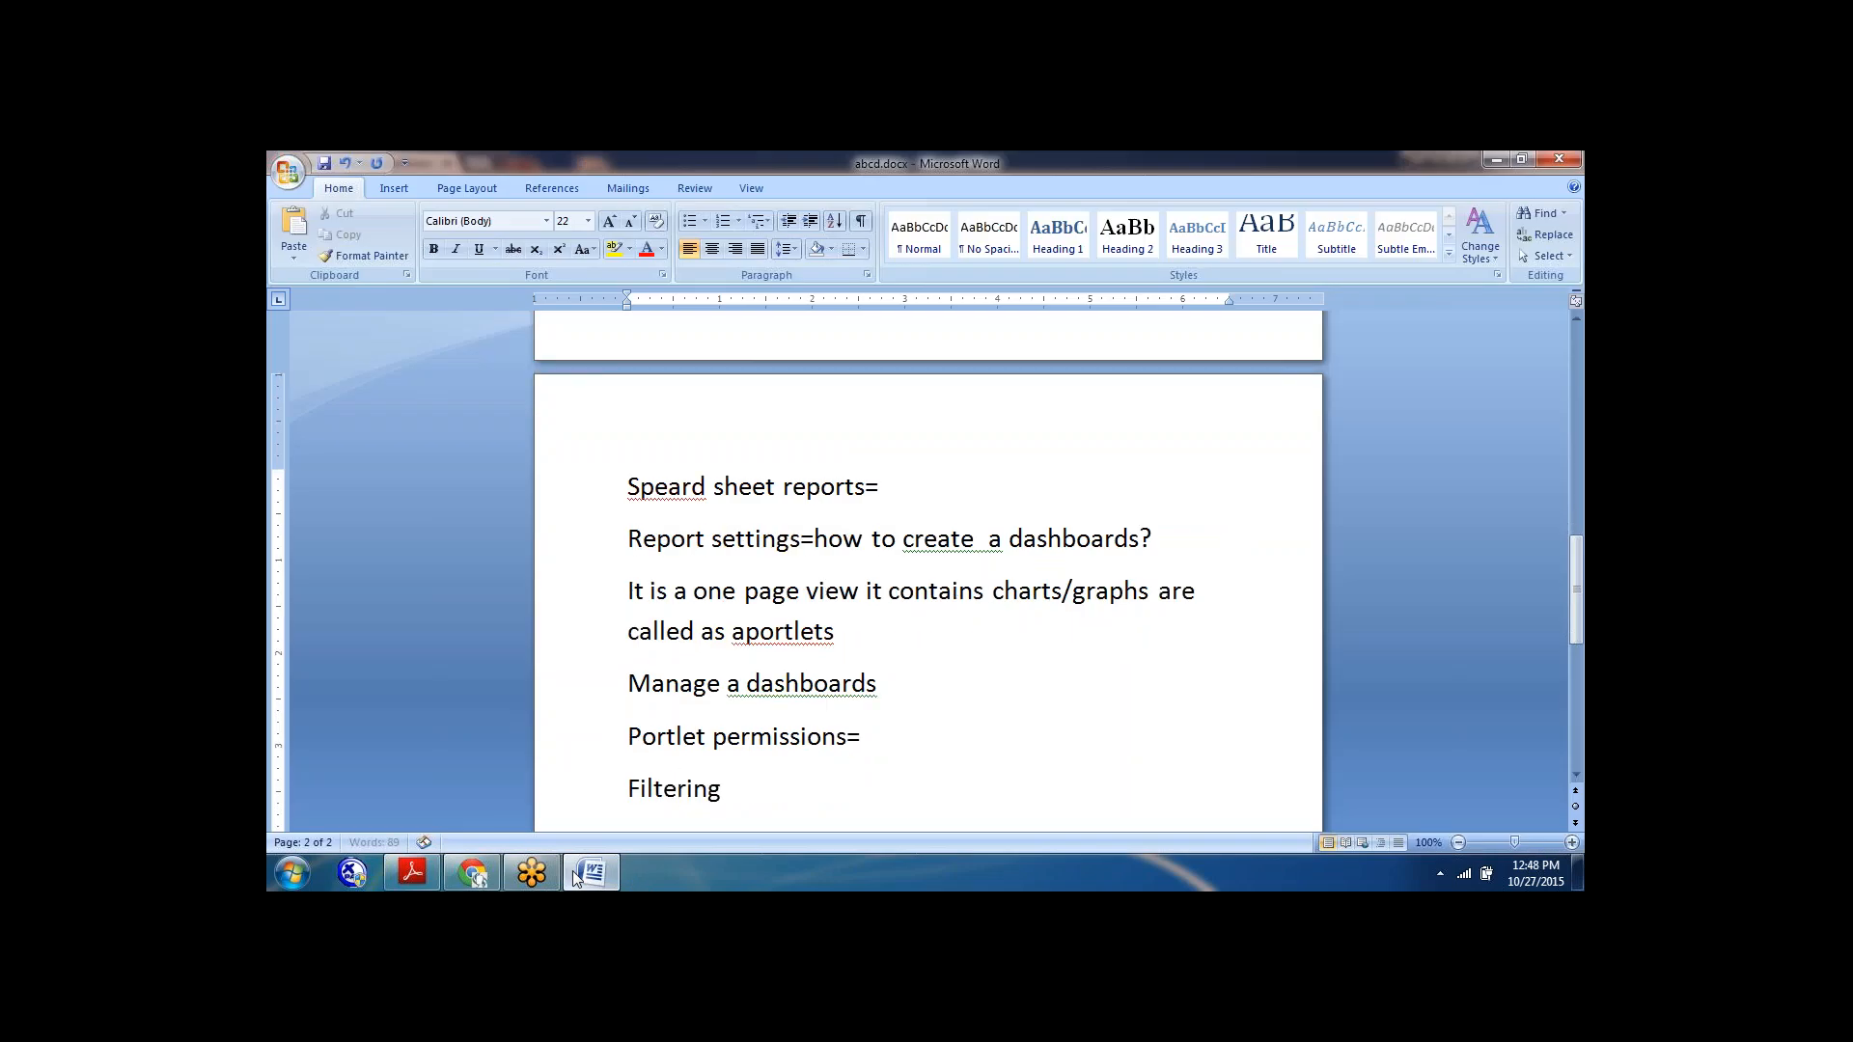
type(" options=")
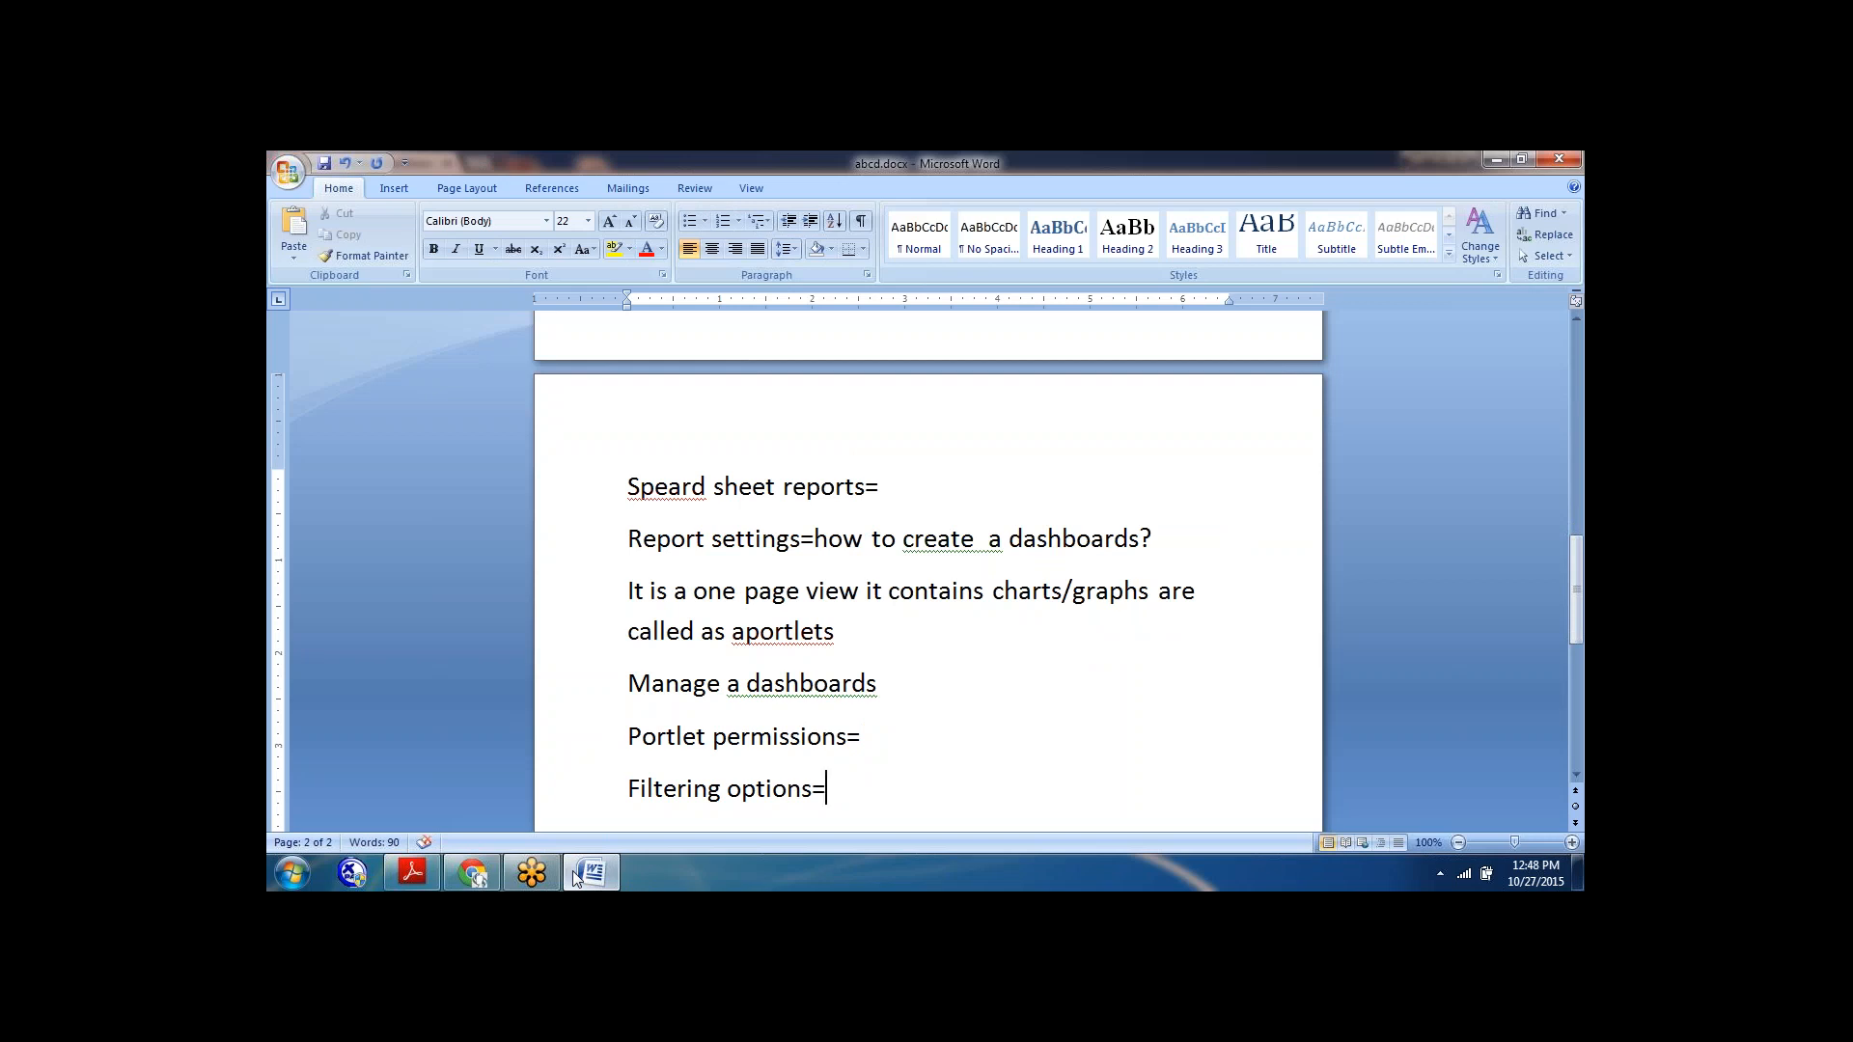